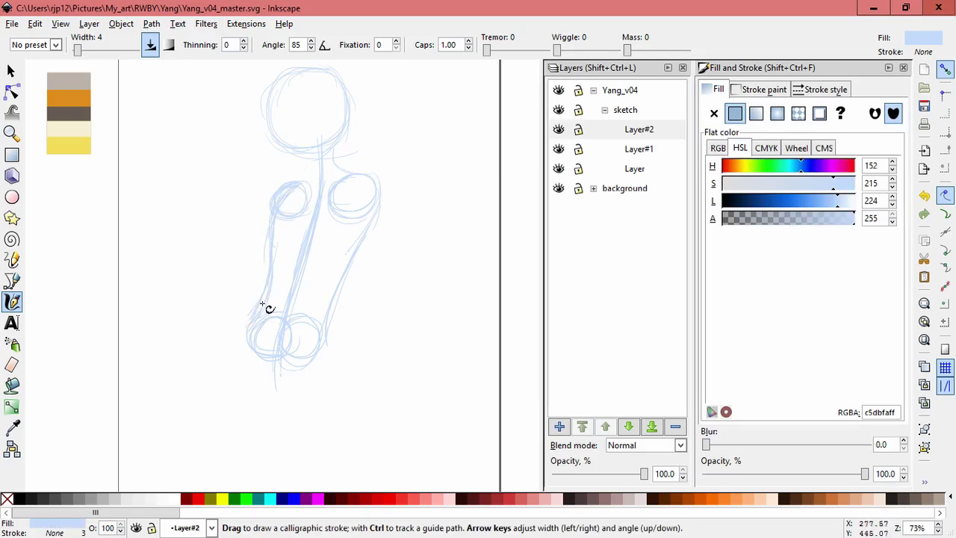
# Sketch the torso's outer contour and continue both sides into the upper thighs with calligraphic strokes.
pyautogui.moveTo(371, 174); pyautogui.dragTo(351, 256)
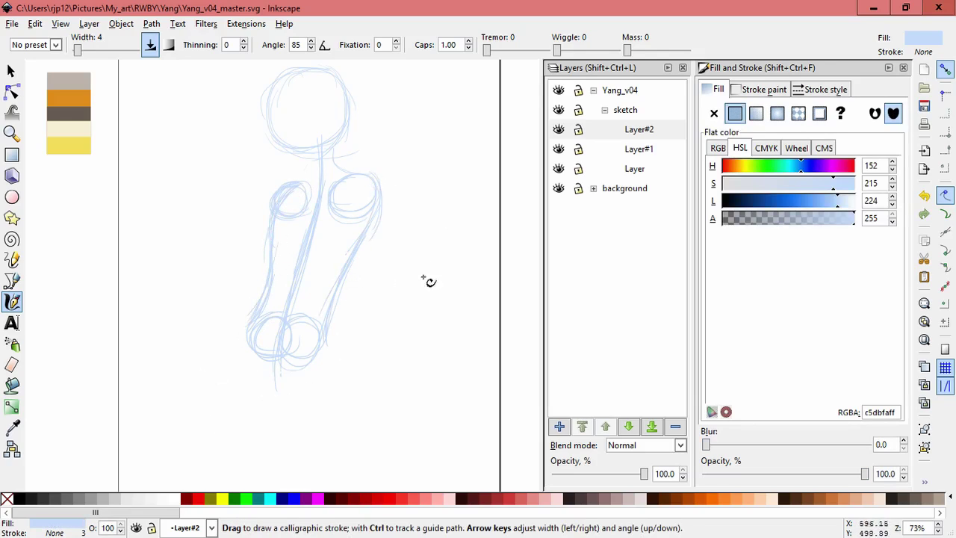
pyautogui.scroll(-2, 388, 292)
pyautogui.scroll(1, 406, 316)
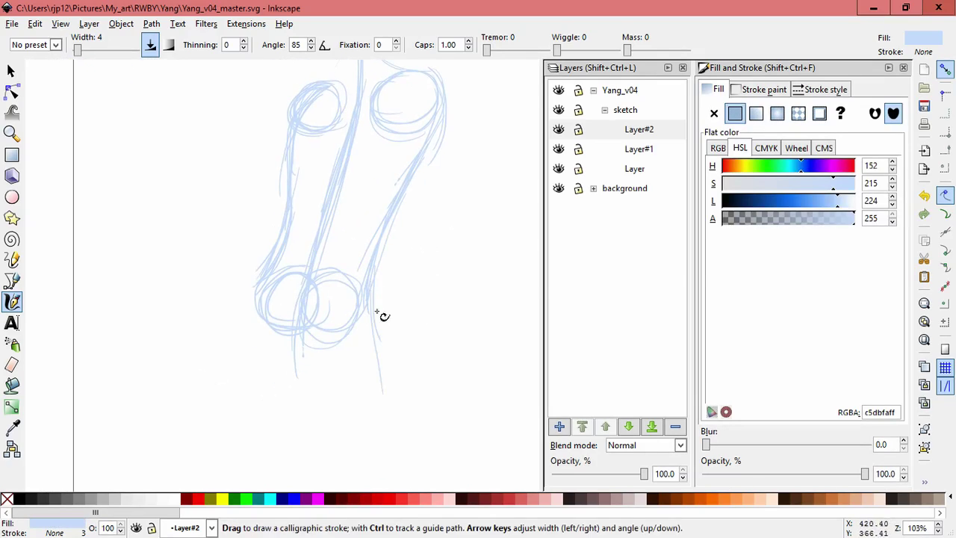
pyautogui.moveTo(263, 273); pyautogui.dragTo(232, 401)
pyautogui.moveTo(380, 378); pyautogui.dragTo(373, 311)
pyautogui.scroll(5, 429, 244)
pyautogui.scroll(-3, 254, 290)
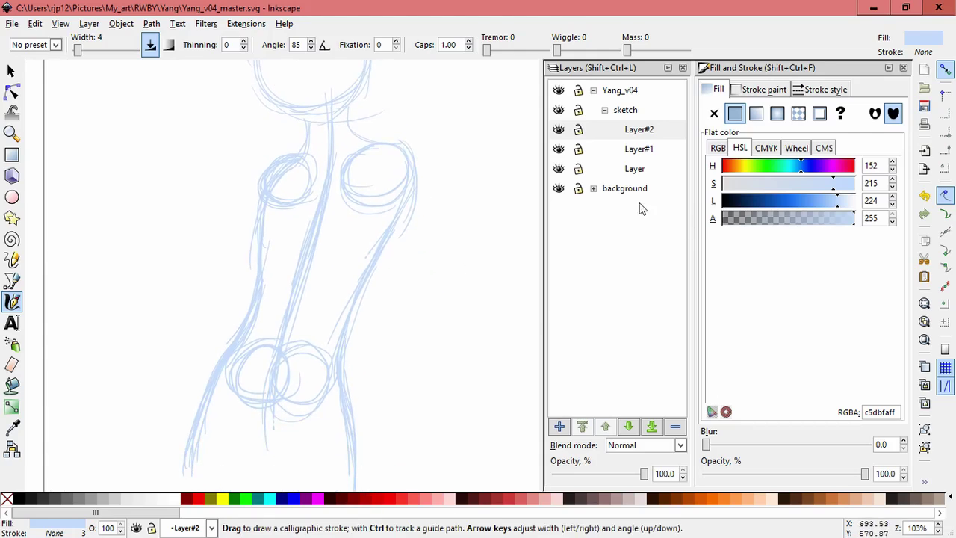
# Add a new layer and sketch the bent arm from shoulder to elbow to hip, with a circle for the hand.
pyautogui.click(559, 427)
pyautogui.press('Return')
pyautogui.moveTo(489, 267); pyautogui.dragTo(433, 267)
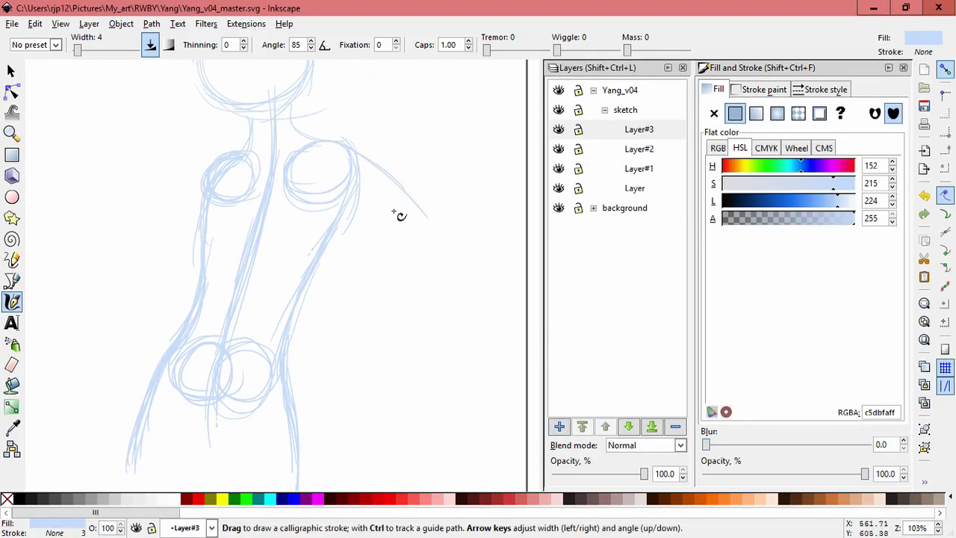
pyautogui.moveTo(329, 336)
pyautogui.mouseDown()
pyautogui.moveTo(279, 386)
pyautogui.moveTo(386, 280)
pyautogui.mouseUp()
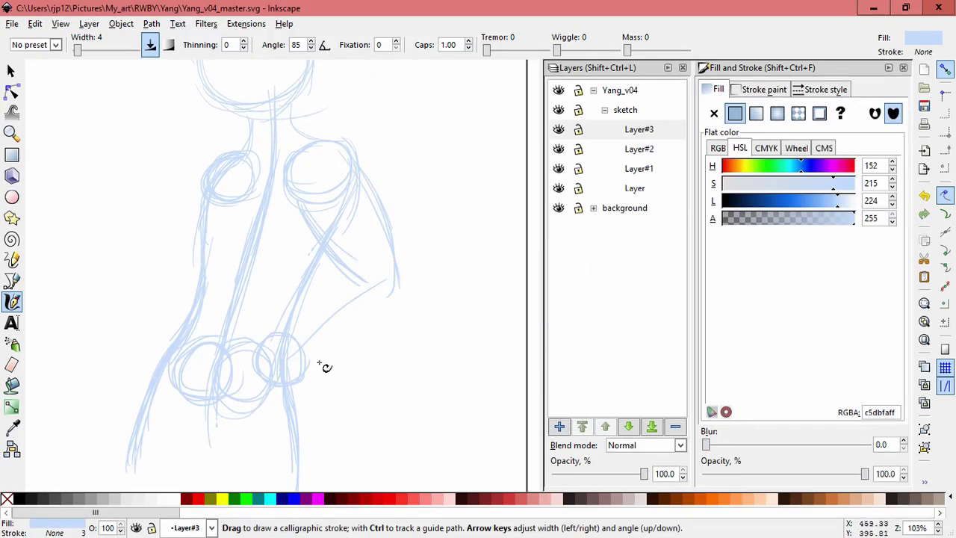
pyautogui.moveTo(307, 377); pyautogui.dragTo(399, 301)
pyautogui.moveTo(285, 334); pyautogui.dragTo(377, 259)
# Add another layer above and sketch the edges of the hand around the circle on the hip.
pyautogui.click(560, 431)
pyautogui.press('Return')
pyautogui.scroll(3, 320, 391)
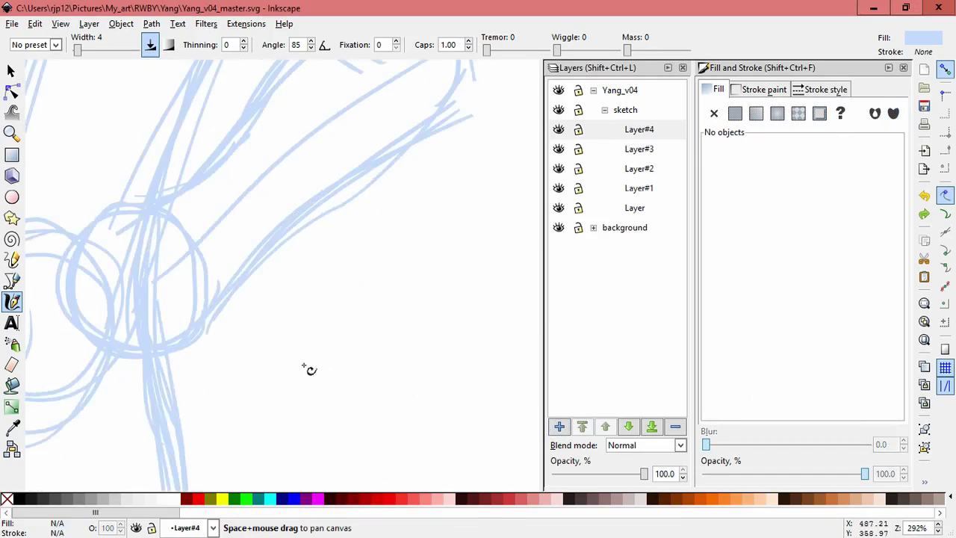
pyautogui.moveTo(163, 271); pyautogui.dragTo(178, 286)
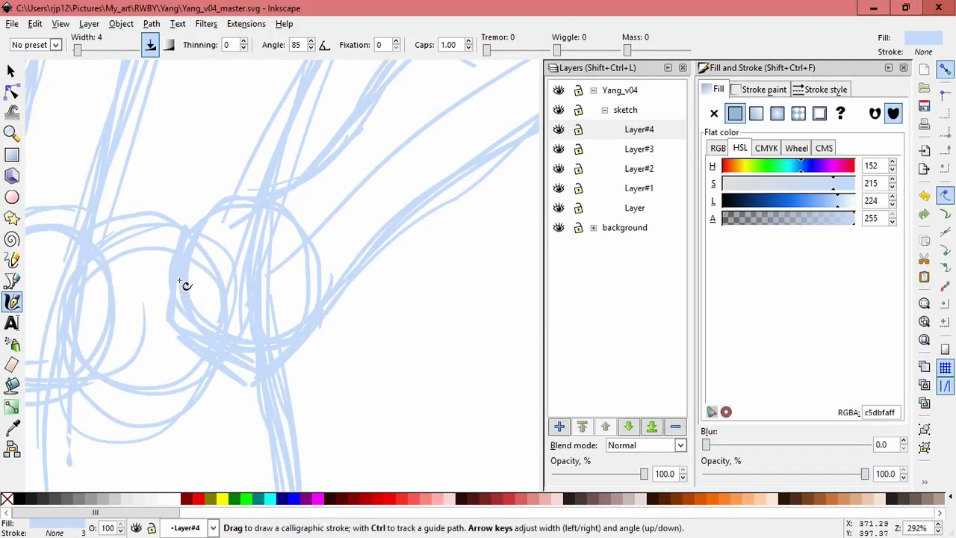
pyautogui.moveTo(373, 301); pyautogui.dragTo(313, 333)
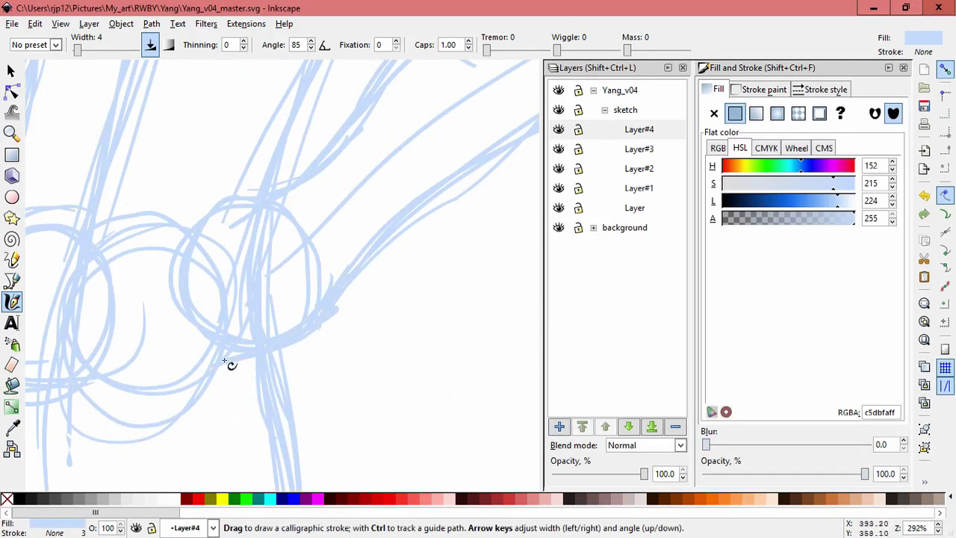
pyautogui.moveTo(165, 283); pyautogui.dragTo(235, 363)
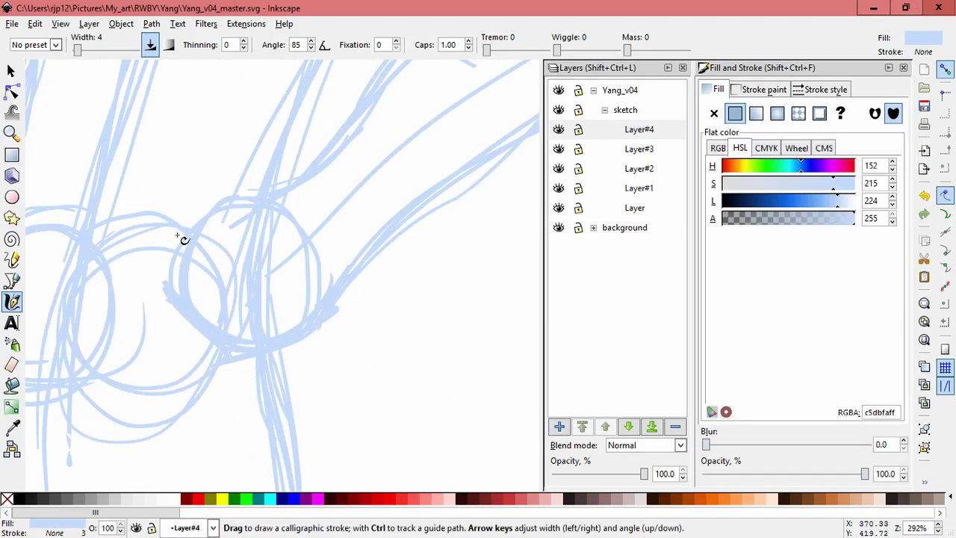
pyautogui.moveTo(190, 293); pyautogui.dragTo(195, 329)
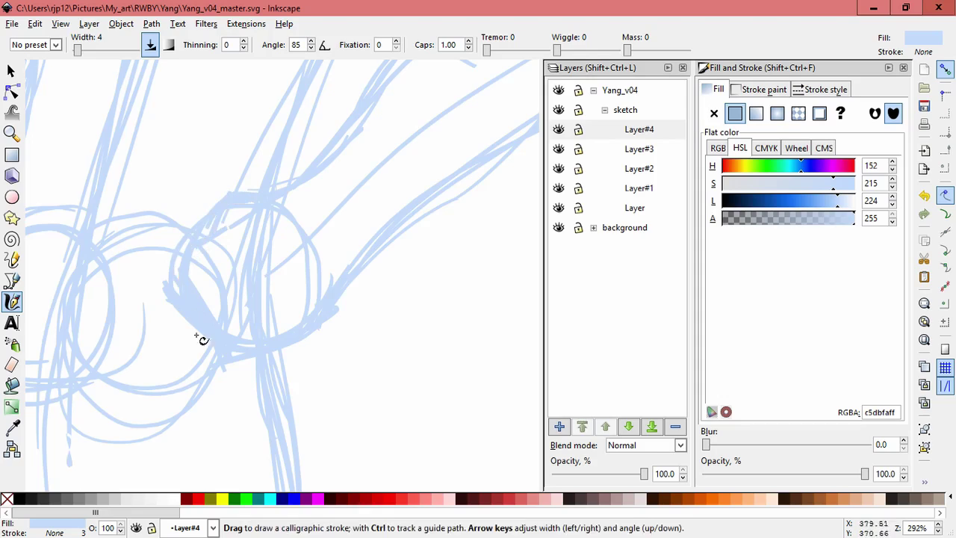
# Lock the body sketch layers Layer, Layer#1 and Layer#2, leaving only the arm and hand layers editable.
pyautogui.scroll(-3, 441, 317)
pyautogui.scroll(-2, 422, 306)
pyautogui.press('F1')
pyautogui.moveTo(388, 366); pyautogui.dragTo(235, 149)
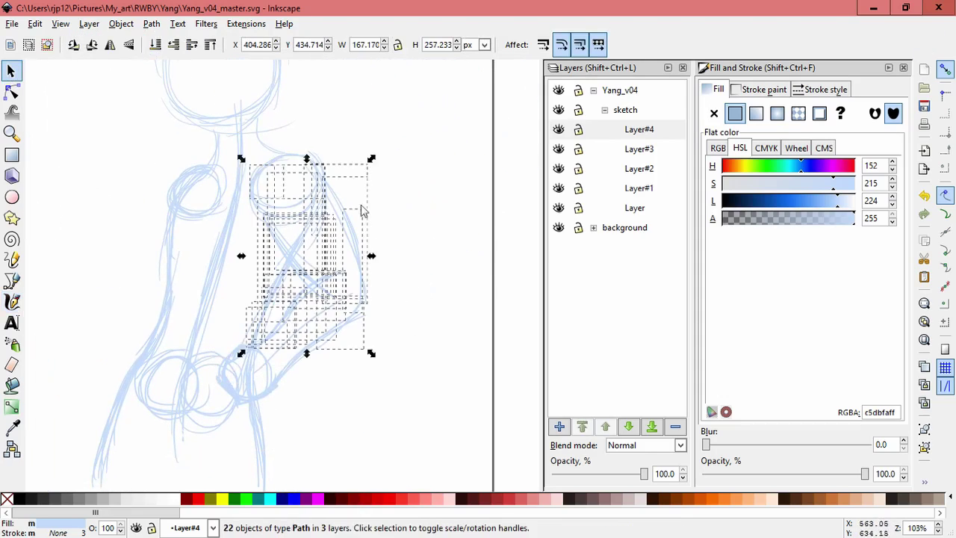
pyautogui.click(578, 208)
pyautogui.click(578, 189)
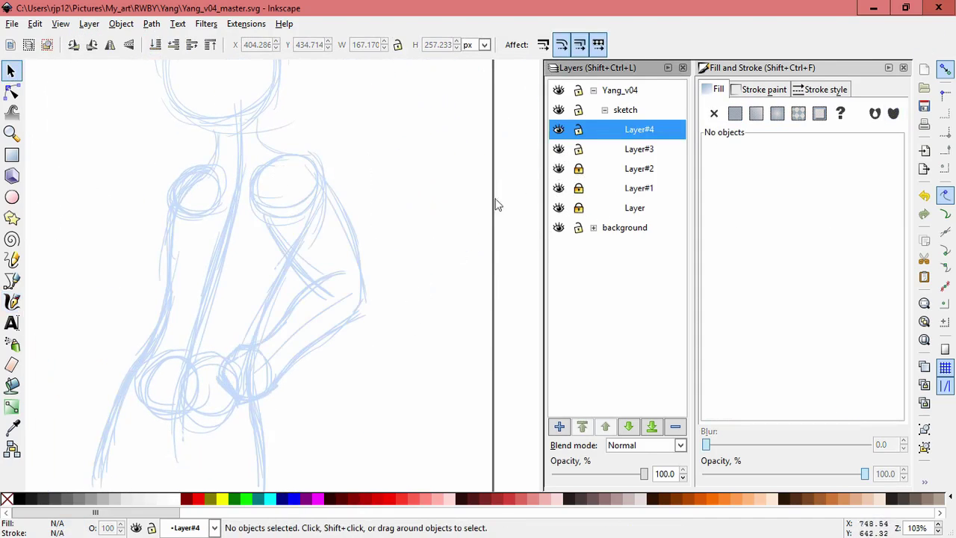
# Try to scale and reposition the hand strokes on the hip.
pyautogui.moveTo(442, 395); pyautogui.dragTo(248, 145)
pyautogui.moveTo(371, 399); pyautogui.dragTo(386, 403)
pyautogui.click(406, 168)
pyautogui.moveTo(149, 347); pyautogui.dragTo(216, 269)
pyautogui.moveTo(265, 246); pyautogui.dragTo(359, 337)
pyautogui.click(270, 342)
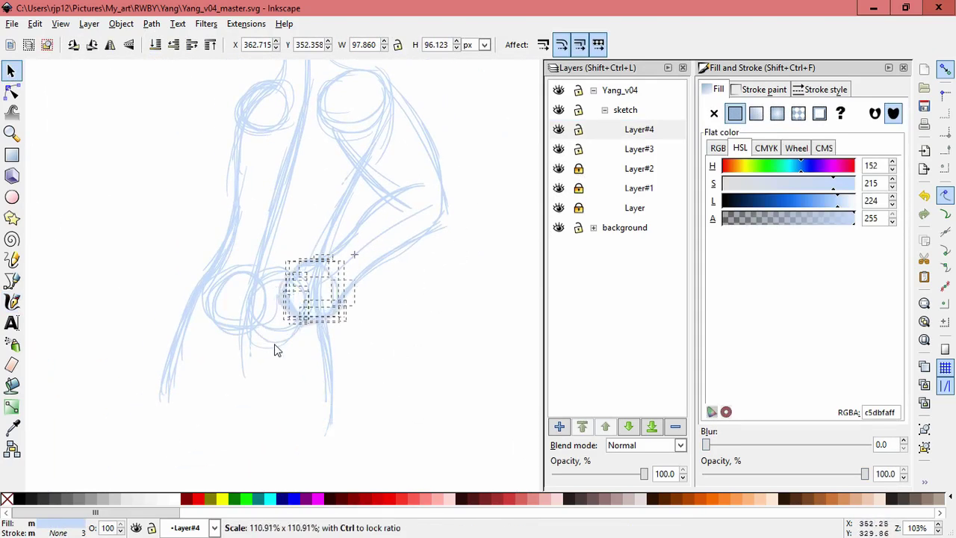
pyautogui.press('Escape')
# Delete the hand sketch on the hip and the forearm's lower contour strokes.
pyautogui.moveTo(397, 277); pyautogui.dragTo(456, 333)
pyautogui.moveTo(397, 367); pyautogui.dragTo(486, 235)
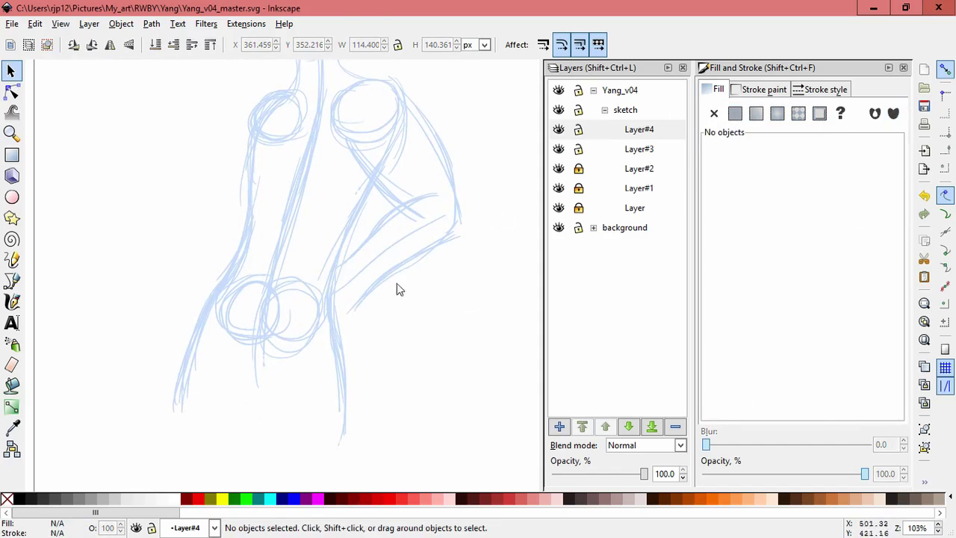
pyautogui.hotkey('ctrl', 'pagedown')
pyautogui.click(416, 313)
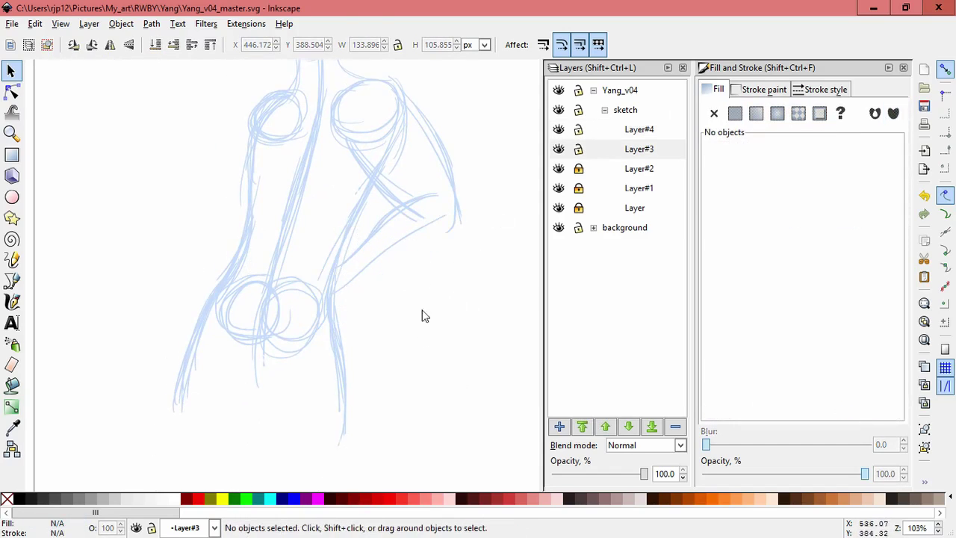
# Redraw the forearm's lower contour from the elbow to the hip, then lock Layer#3 and activate Layer#4.
pyautogui.click(13, 302)
pyautogui.moveTo(462, 232)
pyautogui.mouseDown()
pyautogui.moveTo(353, 307)
pyautogui.moveTo(306, 330)
pyautogui.mouseUp()
pyautogui.scroll(-2, 461, 217)
pyautogui.click(599, 131)
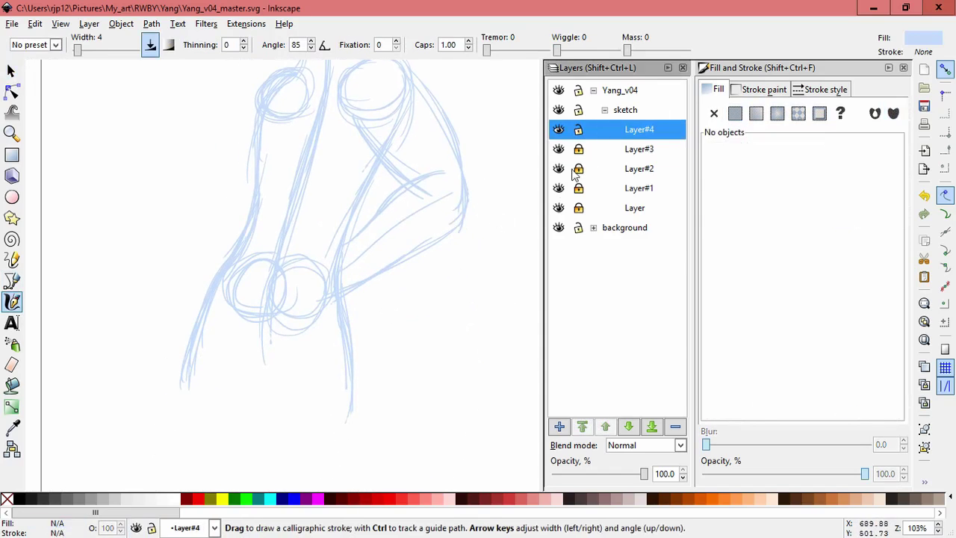
# Try a V-shaped lower hand outline at the wrist on Layer#4, then remove the strokes.
pyautogui.scroll(2, 406, 295)
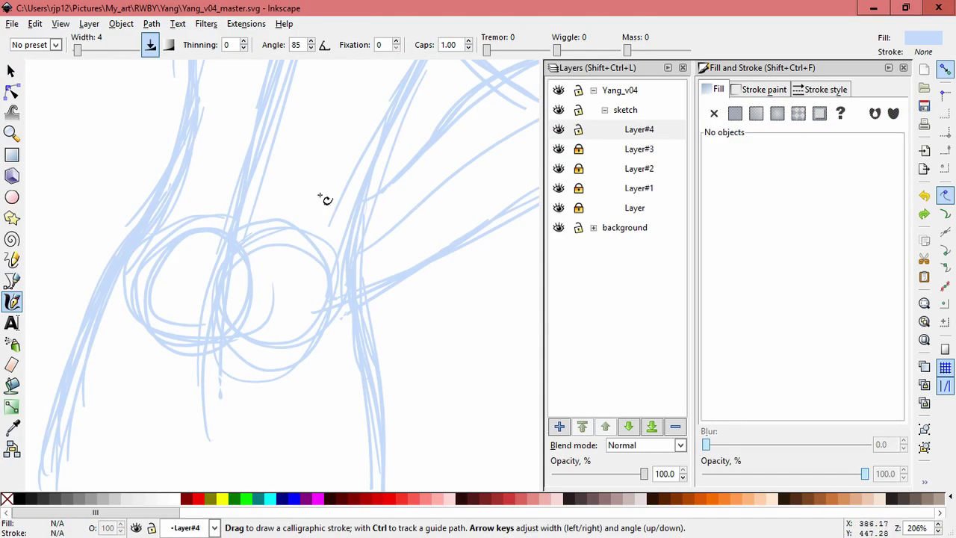
pyautogui.moveTo(283, 261); pyautogui.dragTo(299, 276)
pyautogui.moveTo(396, 284); pyautogui.dragTo(347, 344)
pyautogui.moveTo(281, 266); pyautogui.dragTo(352, 340)
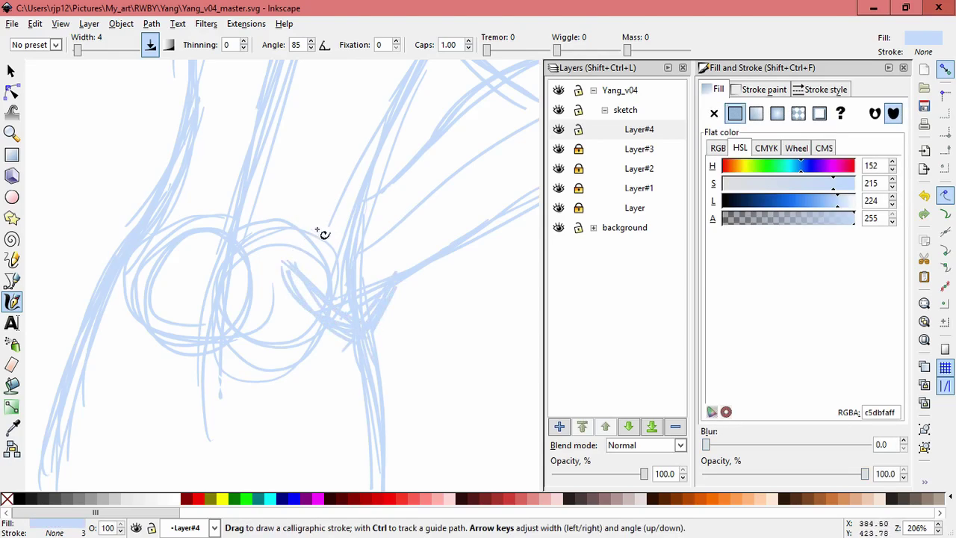
pyautogui.press('s')
pyautogui.click(396, 386)
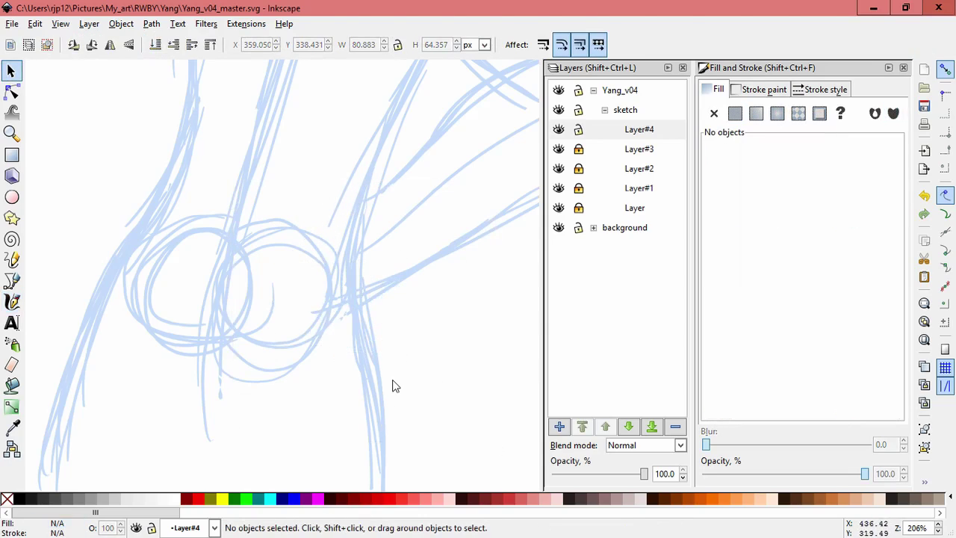
# Try an angular hand outline with a diagonal lower edge and a steep finger side, then delete it.
pyautogui.press('c')
pyautogui.moveTo(274, 262)
pyautogui.mouseDown()
pyautogui.moveTo(395, 292)
pyautogui.moveTo(347, 329)
pyautogui.mouseUp()
pyautogui.moveTo(328, 243); pyautogui.dragTo(266, 278)
pyautogui.moveTo(312, 180); pyautogui.dragTo(287, 247)
pyautogui.press('s')
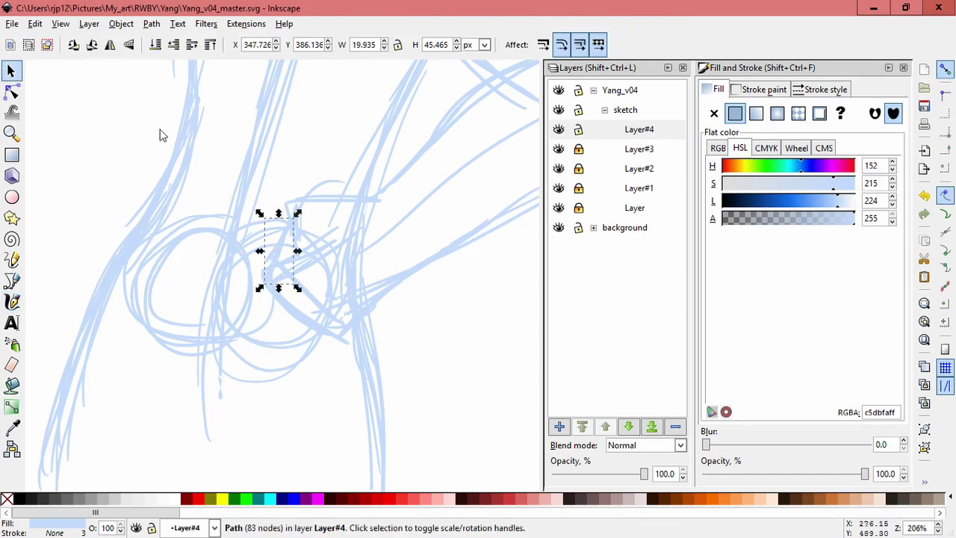
pyautogui.press('Delete')
# Try a blocky hand with a flat upper edge and a downward finger, then delete its strokes.
pyautogui.press('c')
pyautogui.moveTo(317, 209); pyautogui.dragTo(312, 228)
pyautogui.moveTo(305, 245)
pyautogui.mouseDown()
pyautogui.moveTo(299, 284)
pyautogui.moveTo(310, 303)
pyautogui.moveTo(351, 316)
pyautogui.mouseUp()
pyautogui.moveTo(308, 200); pyautogui.dragTo(375, 198)
pyautogui.moveTo(301, 201); pyautogui.dragTo(278, 297)
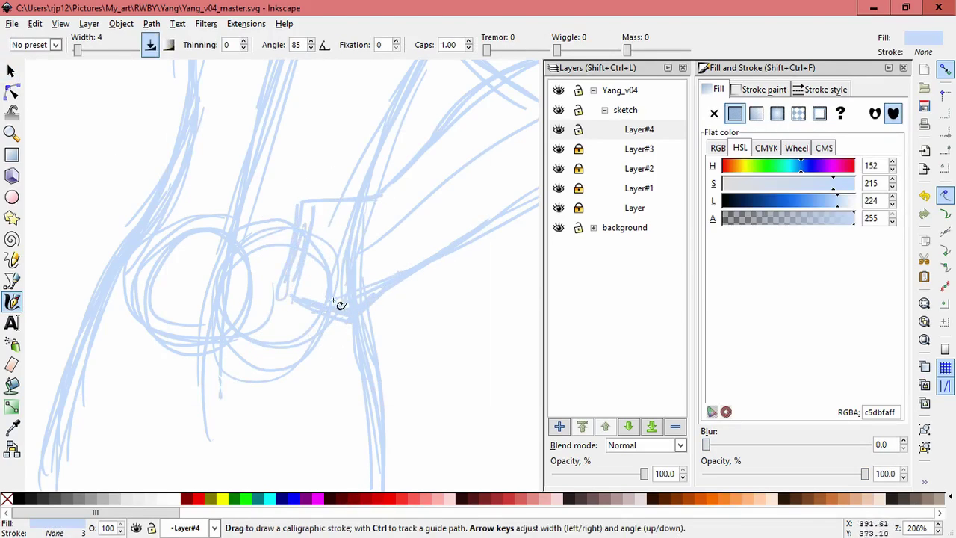
pyautogui.press('s')
pyautogui.press('Delete')
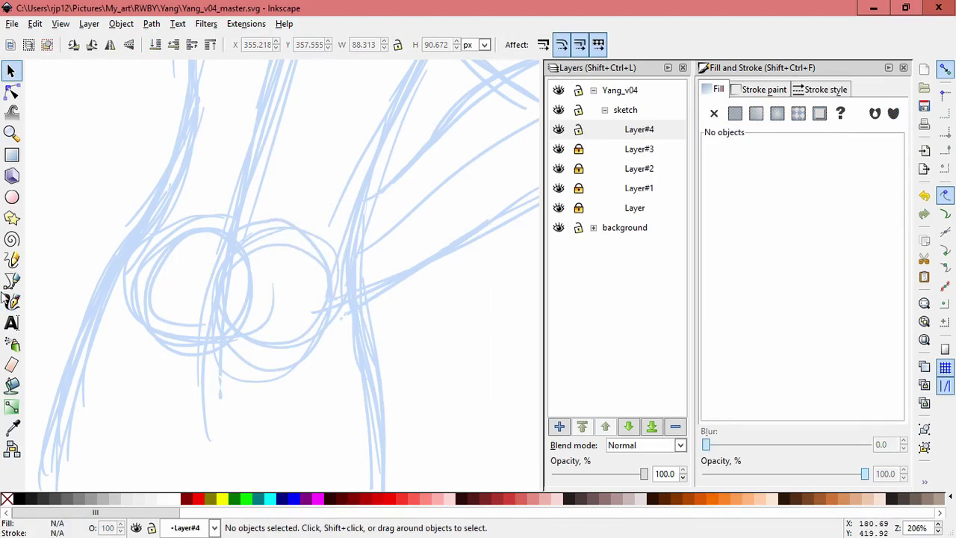
# Sketch a circle for the hand at the end of the forearm and add a new layer above it.
pyautogui.press('c')
pyautogui.moveTo(329, 202)
pyautogui.mouseDown()
pyautogui.moveTo(294, 260)
pyautogui.moveTo(358, 203)
pyautogui.mouseUp()
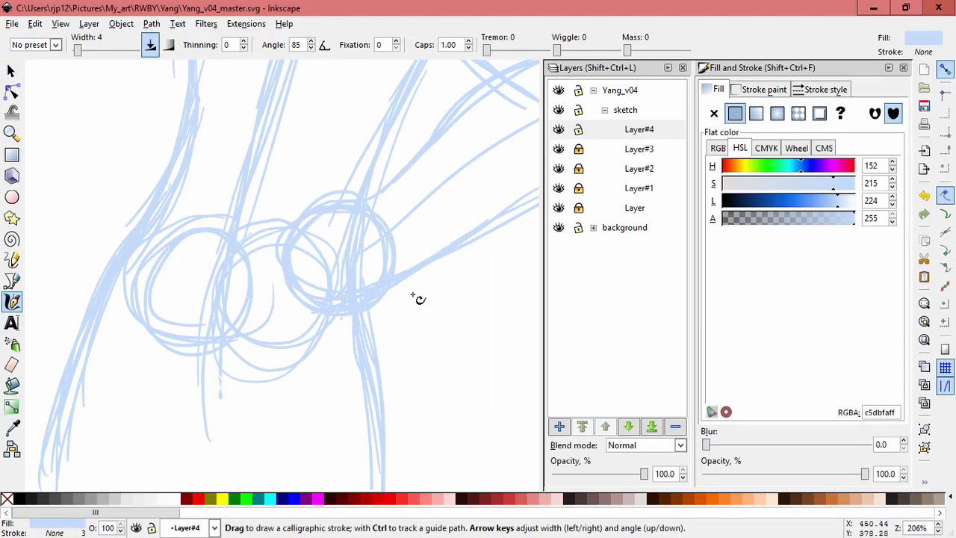
pyautogui.hotkey('ctrl', 'shift', 'n')
pyautogui.press('Return')
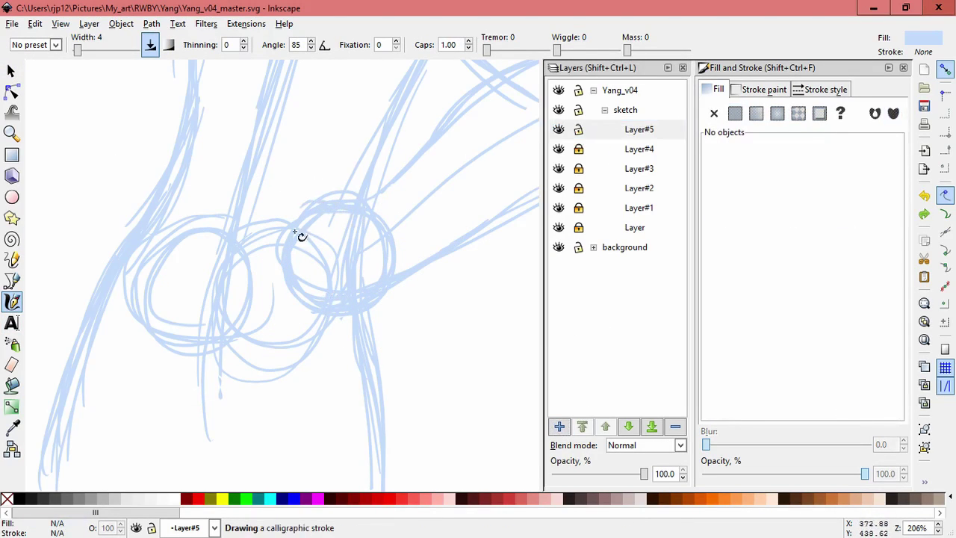
# Try sketching hand contours over the circle on Layer#5.
pyautogui.click(306, 214)
pyautogui.moveTo(284, 260); pyautogui.dragTo(406, 284)
pyautogui.scroll(-5, 406, 284)
pyautogui.scroll(1, 455, 282)
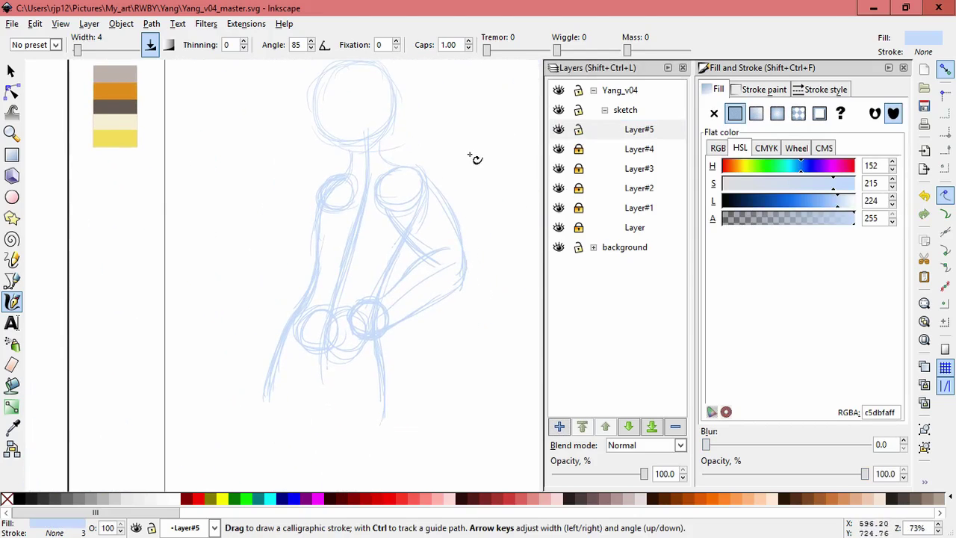
pyautogui.scroll(1, 480, 250)
pyautogui.press('Escape')
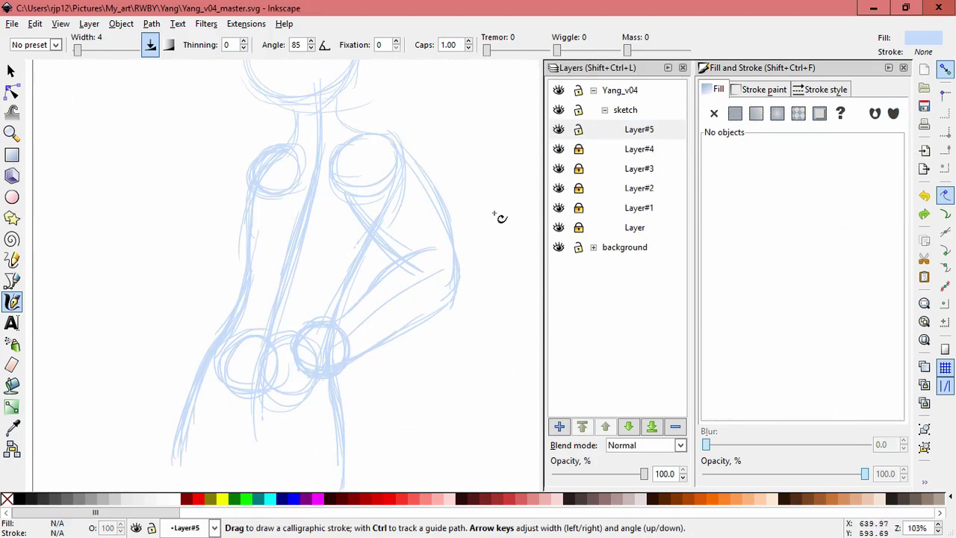
# Unlock Layer#3 and remove the surplus outer strokes along the bent arm's upper arm and elbow.
pyautogui.click(578, 169)
pyautogui.click(11, 70)
pyautogui.hotkey('ctrl', 'a')
pyautogui.moveTo(464, 136); pyautogui.dragTo(502, 188)
pyautogui.click(489, 293)
pyautogui.click(478, 324)
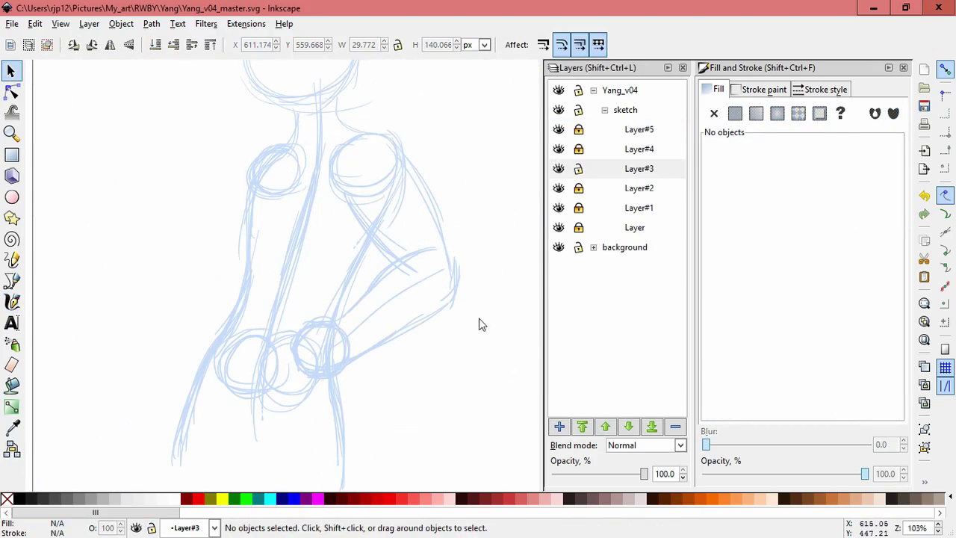
pyautogui.moveTo(463, 410); pyautogui.dragTo(386, 315)
pyautogui.click(486, 258)
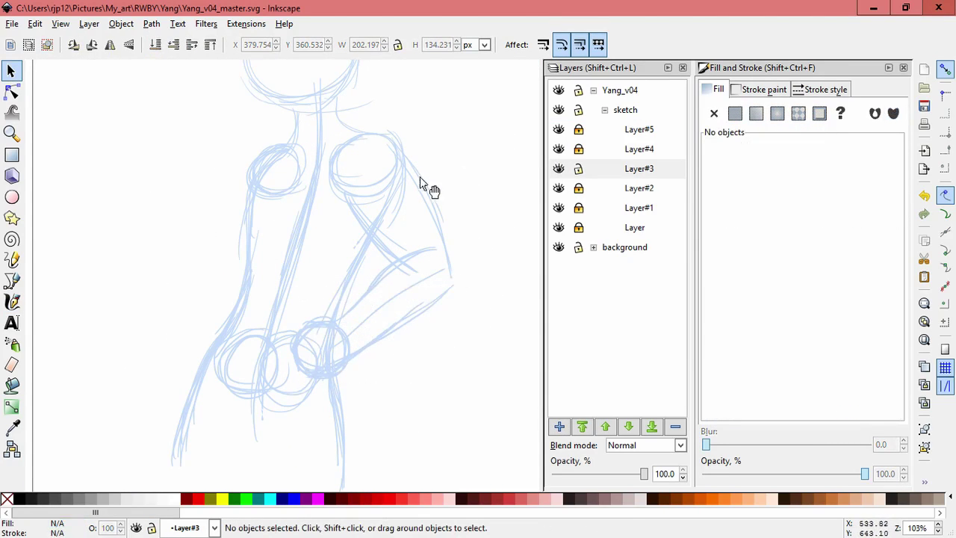
# Lock Layer#3, add a new layer above Layer#5, and sketch the other upper arm reaching outward from its shoulder.
pyautogui.scroll(3, 445, 216)
pyautogui.click(578, 168)
pyautogui.click(638, 129)
pyautogui.click(558, 427)
pyautogui.press('Return')
pyautogui.click(11, 301)
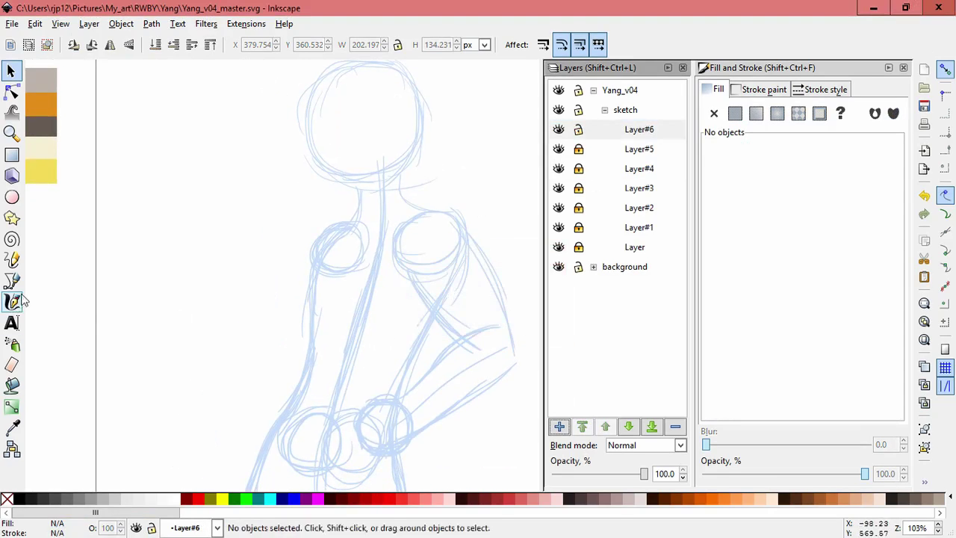
pyautogui.moveTo(295, 247)
pyautogui.mouseDown()
pyautogui.moveTo(253, 272)
pyautogui.moveTo(255, 297)
pyautogui.mouseUp()
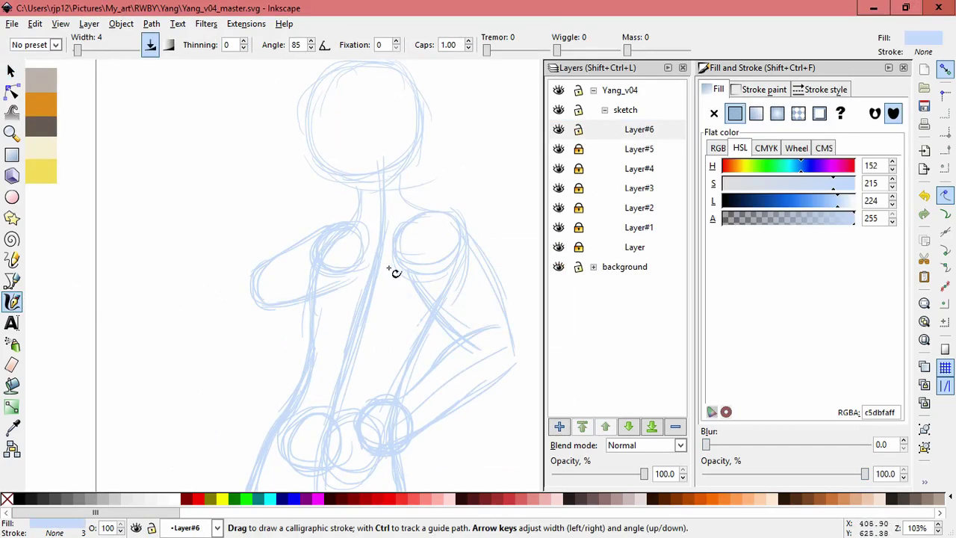
# Add a layer named head above Layer#6 and create a sublayer inside it.
pyautogui.scroll(-2, 373, 272)
pyautogui.scroll(3, 403, 284)
pyautogui.scroll(-3, 396, 295)
pyautogui.scroll(1, 388, 296)
pyautogui.click(560, 425)
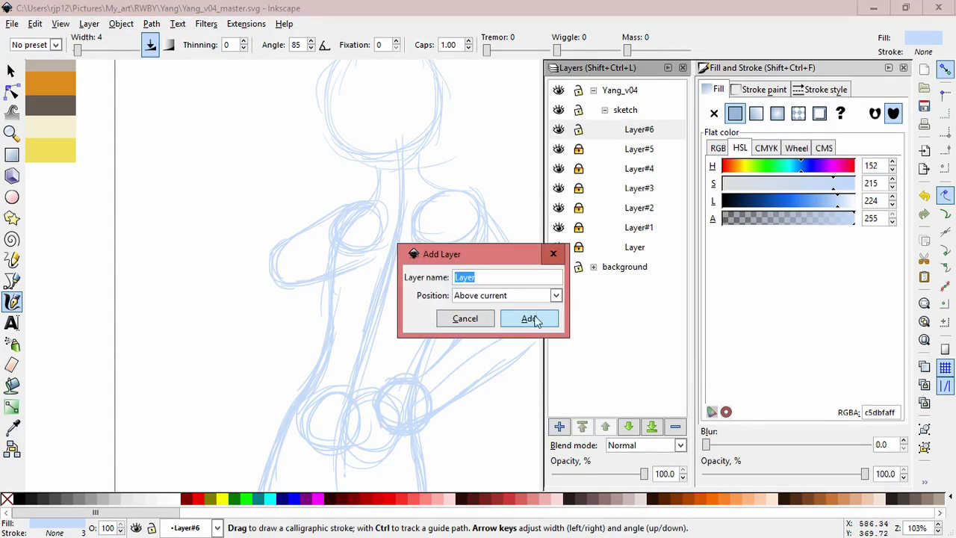
pyautogui.write('head')
pyautogui.click(545, 320)
pyautogui.hotkey('shift', 'ctrl', 'n')
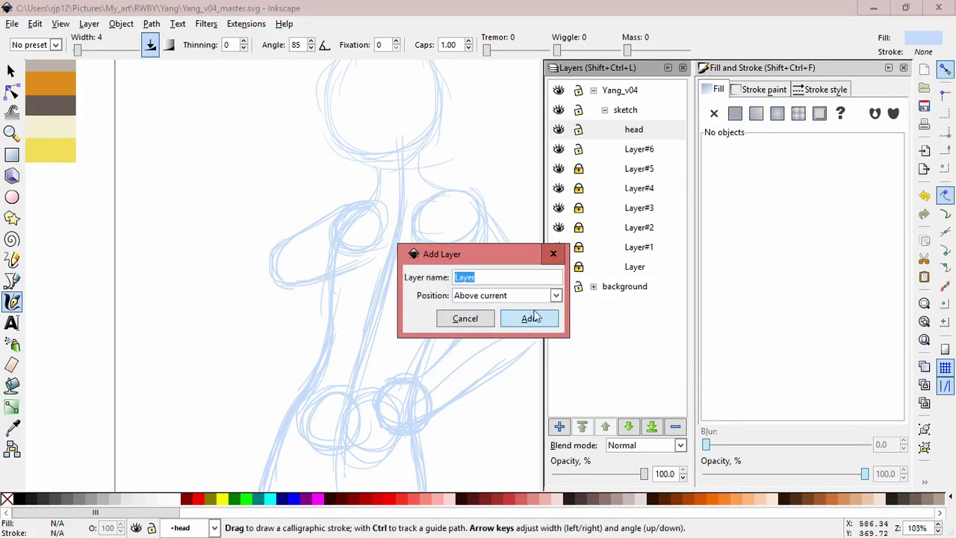
pyautogui.click(544, 320)
# Select and clean up the stray strokes around the head circle in the lowest sketch layer.
pyautogui.scroll(1, 448, 254)
pyautogui.scroll(3, 384, 269)
pyautogui.press('s')
pyautogui.click(444, 287)
pyautogui.click(319, 149)
pyautogui.click(462, 247)
pyautogui.moveTo(462, 248); pyautogui.dragTo(422, 245)
pyautogui.click(261, 273)
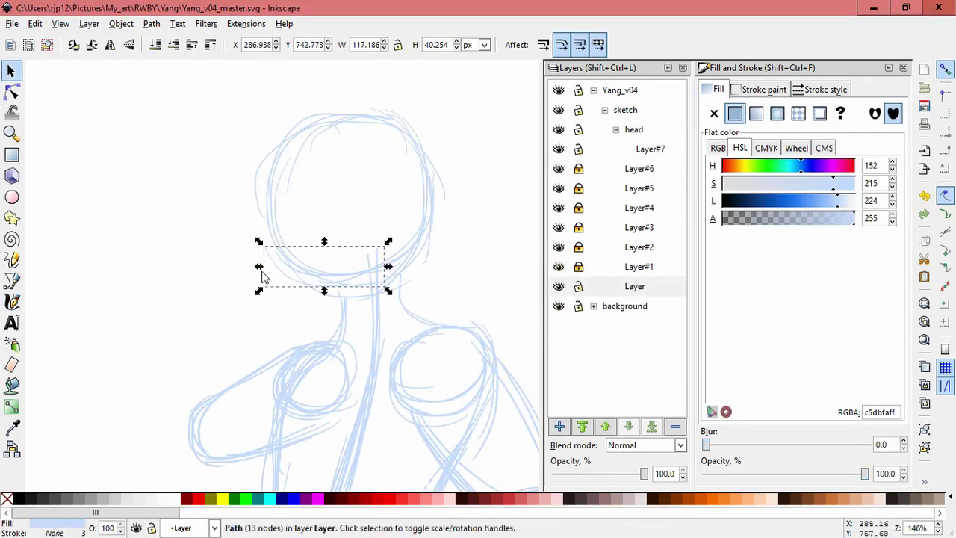
pyautogui.click(234, 214)
pyautogui.moveTo(451, 158); pyautogui.dragTo(445, 158)
pyautogui.click(349, 147)
# Group the head circle's strokes and scale the group down slightly above the neck.
pyautogui.hotkey('ctrl', 'a')
pyautogui.press('Escape')
pyautogui.scroll(1, 440, 313)
pyautogui.hotkey('ctrl', 'a')
pyautogui.hotkey('ctrl', 'g')
pyautogui.press('space')
pyautogui.moveTo(363, 246); pyautogui.dragTo(376, 182)
pyautogui.moveTo(274, 273); pyautogui.dragTo(290, 254)
pyautogui.moveTo(431, 147); pyautogui.dragTo(416, 147)
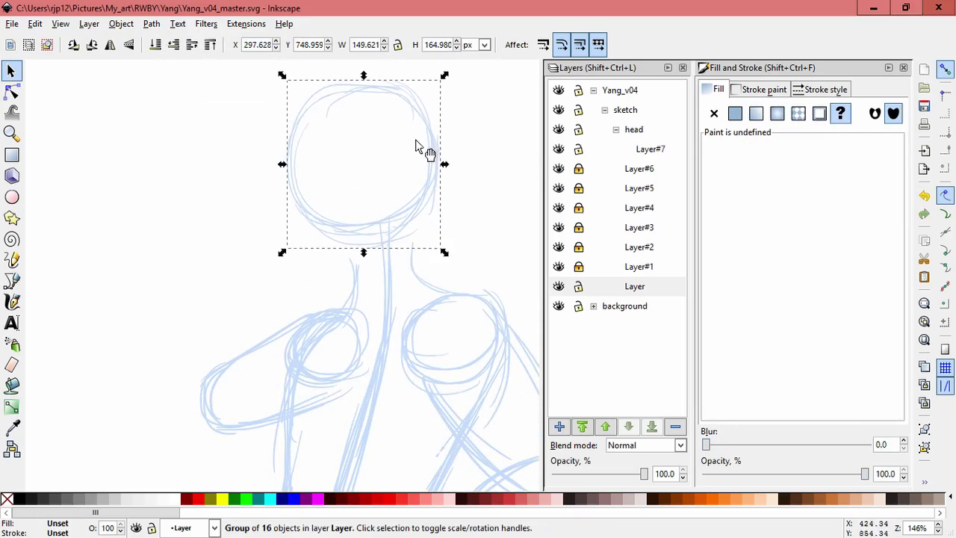
# On Layer#7, sketch the jaw and chin below the head circle, and reinforce the crown and neck with calligraphic strokes.
pyautogui.click(630, 150)
pyautogui.press('c')
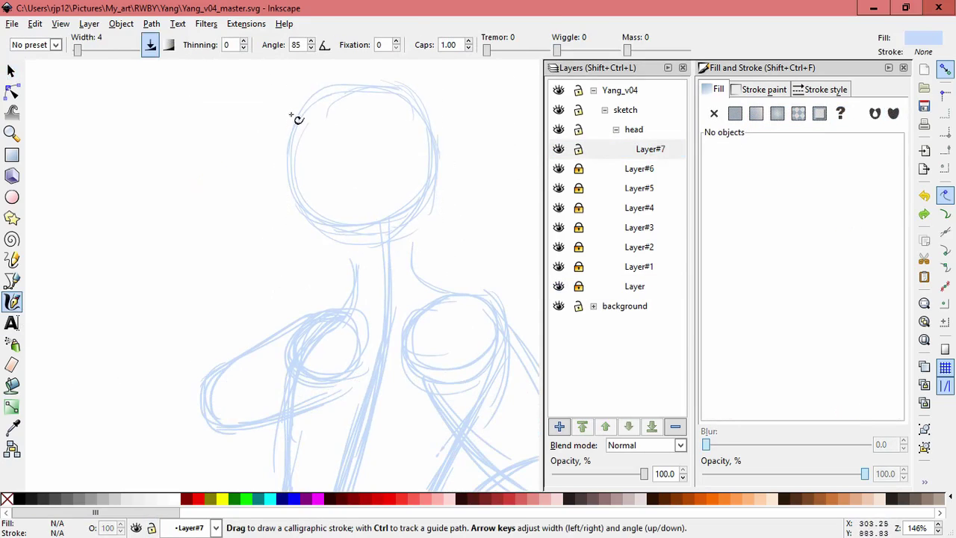
pyautogui.scroll(1, 308, 150)
pyautogui.scroll(1, 307, 207)
pyautogui.hscroll(1, 306, 208)
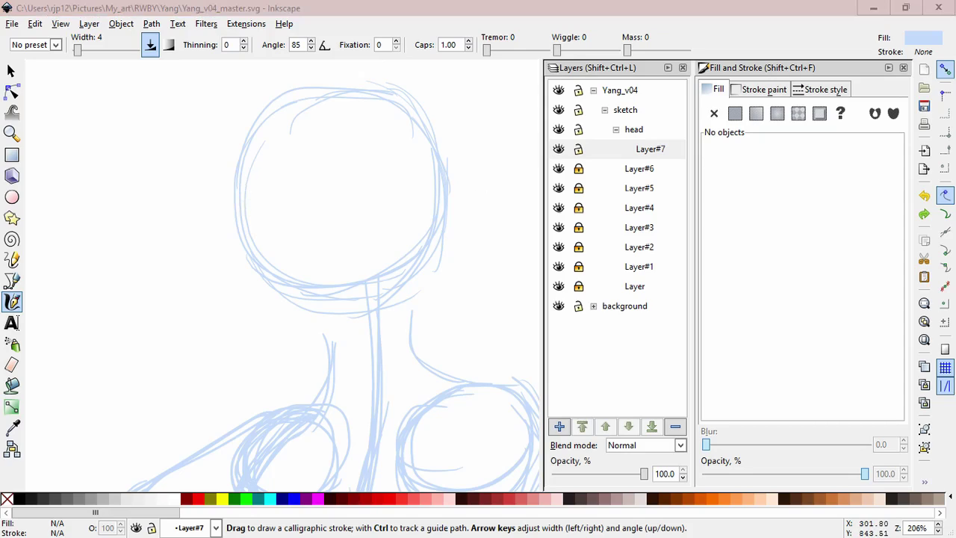
pyautogui.moveTo(260, 231)
pyautogui.mouseDown()
pyautogui.moveTo(249, 229)
pyautogui.moveTo(270, 318)
pyautogui.moveTo(320, 363)
pyautogui.mouseUp()
pyautogui.hotkey('ctrl', 'z')
pyautogui.moveTo(392, 325); pyautogui.dragTo(314, 366)
pyautogui.moveTo(250, 125); pyautogui.dragTo(358, 90)
pyautogui.moveTo(280, 111)
pyautogui.mouseDown()
pyautogui.moveTo(329, 91)
pyautogui.moveTo(416, 135)
pyautogui.mouseUp()
pyautogui.moveTo(440, 223)
pyautogui.mouseDown()
pyautogui.moveTo(410, 304)
pyautogui.moveTo(419, 342)
pyautogui.moveTo(470, 381)
pyautogui.mouseUp()
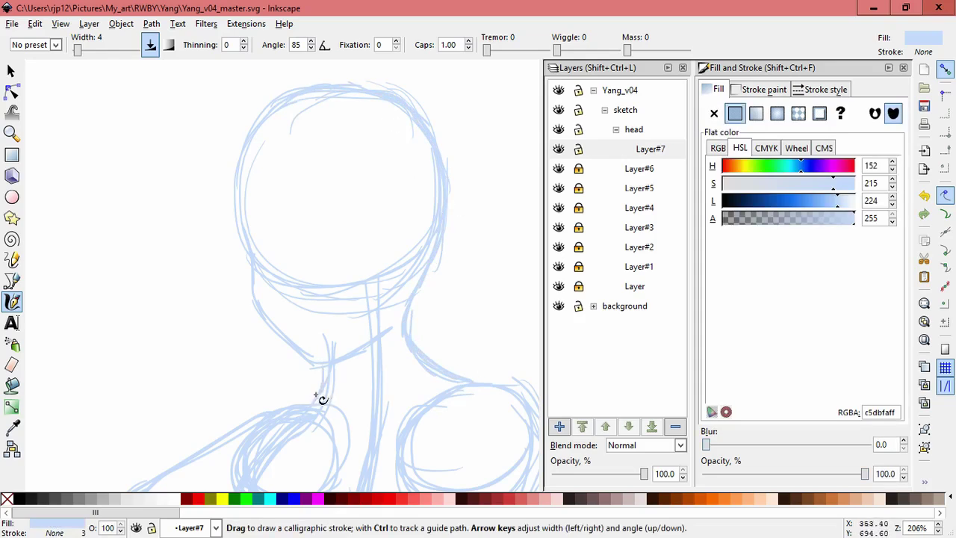
# Add a new layer above Layer#7 and sketch the cheek contour and jaw corner on the far side of the face.
pyautogui.click(561, 424)
pyautogui.press('Return')
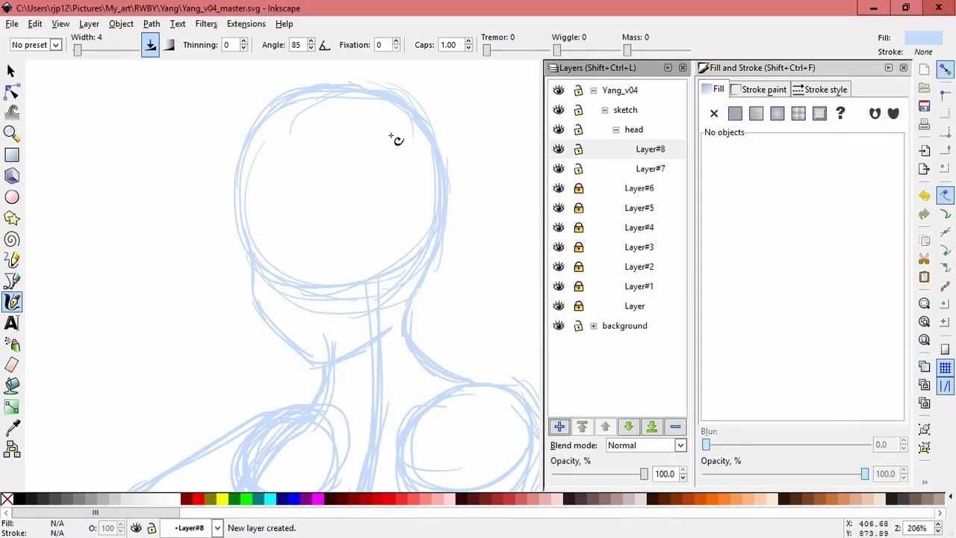
pyautogui.moveTo(265, 248); pyautogui.dragTo(256, 306)
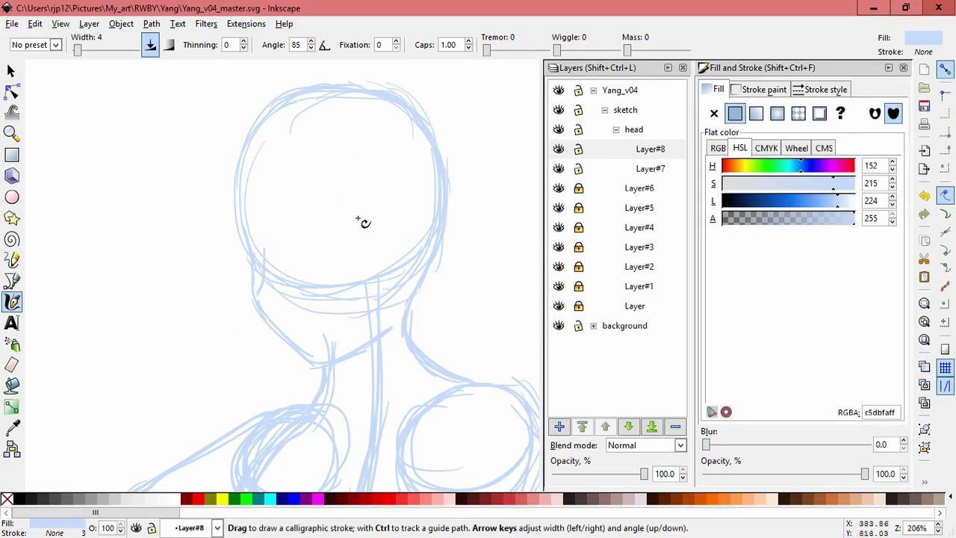
pyautogui.scroll(1, 248, 311)
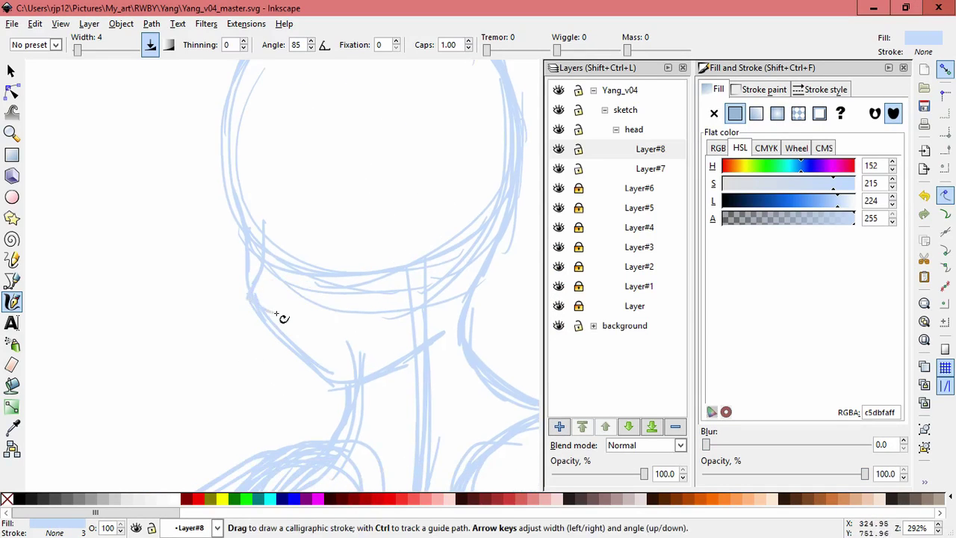
pyautogui.moveTo(431, 284); pyautogui.dragTo(394, 340)
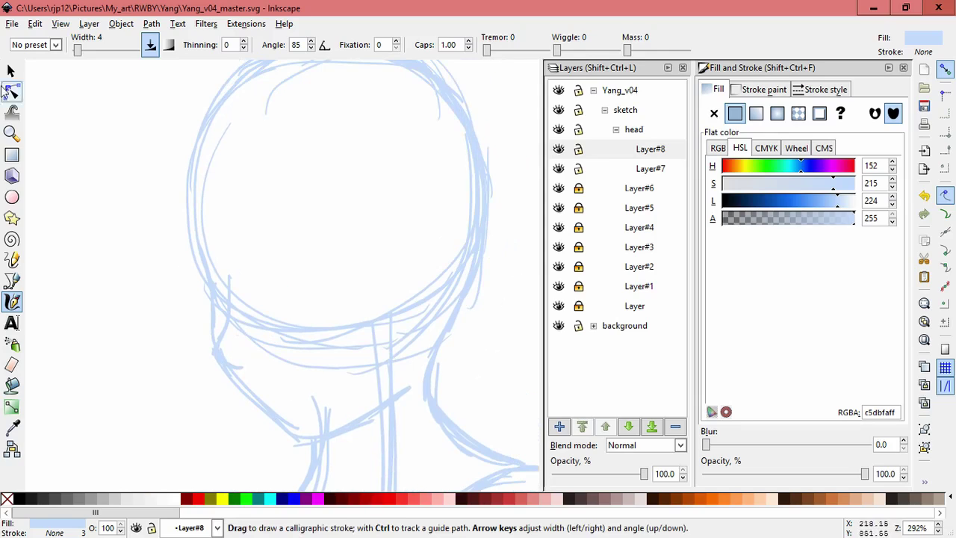
pyautogui.press('s')
pyautogui.click(329, 329)
pyautogui.click(332, 271)
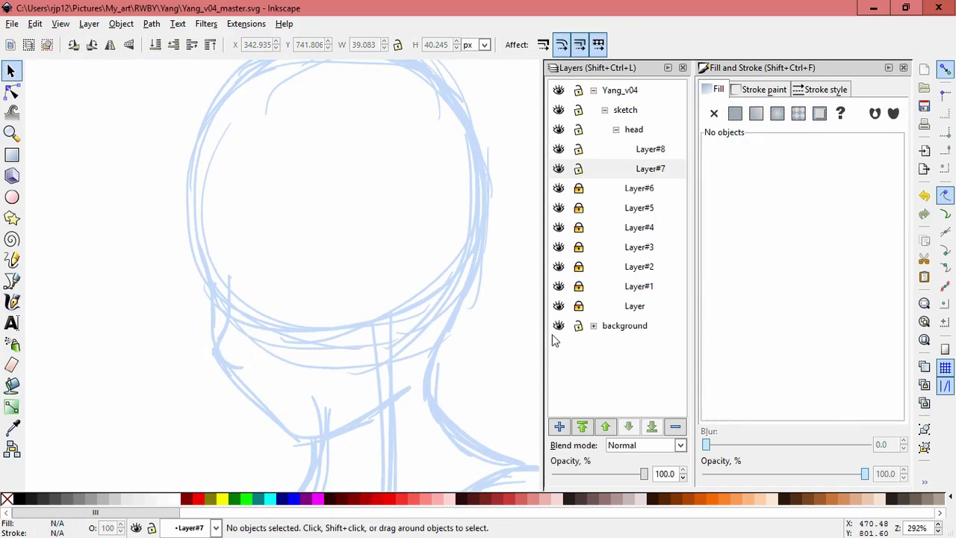
# Lock Layer#7 and Layer#8, add a new layer above them, and sketch the upper lid lines of both eyes.
pyautogui.click(562, 165)
pyautogui.click(612, 149)
pyautogui.click(559, 426)
pyautogui.click(528, 318)
pyautogui.click(11, 301)
pyautogui.moveTo(259, 265)
pyautogui.mouseDown()
pyautogui.moveTo(319, 239)
pyautogui.moveTo(355, 249)
pyautogui.mouseUp()
pyautogui.scroll(2, 216, 277)
pyautogui.moveTo(174, 239); pyautogui.dragTo(179, 241)
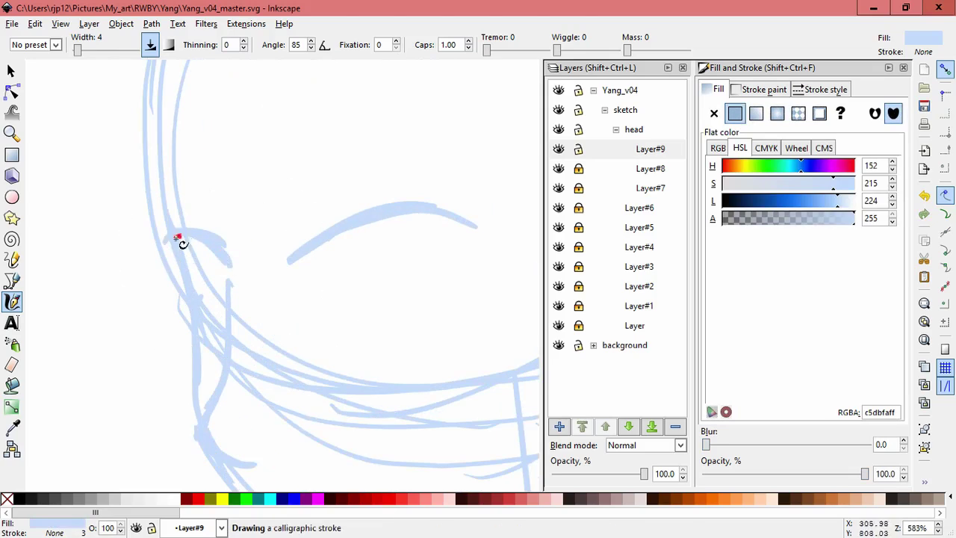
pyautogui.moveTo(443, 305); pyautogui.dragTo(365, 261)
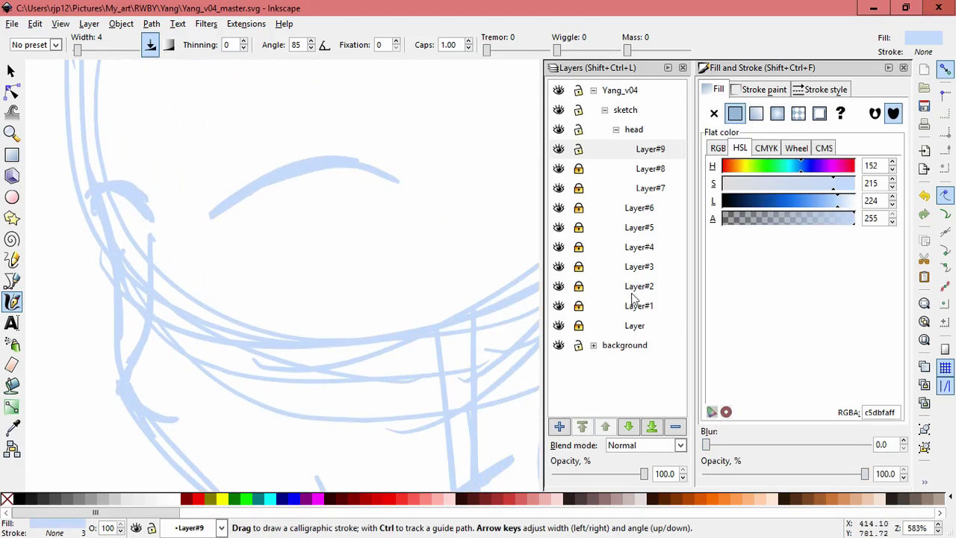
# Add a new layer above Layer#9 and sketch the irises and filled pupils of both eyes beneath the lids.
pyautogui.click(558, 429)
pyautogui.press('Return')
pyautogui.moveTo(238, 212); pyautogui.dragTo(265, 277)
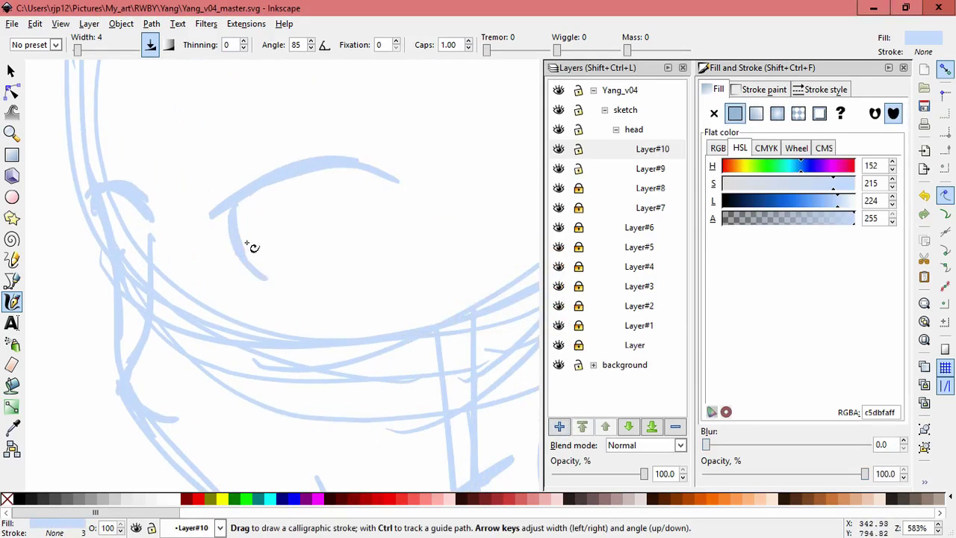
pyautogui.moveTo(258, 197)
pyautogui.mouseDown()
pyautogui.moveTo(277, 231)
pyautogui.moveTo(259, 198)
pyautogui.moveTo(237, 239)
pyautogui.mouseUp()
pyautogui.moveTo(127, 200); pyautogui.dragTo(123, 251)
pyautogui.moveTo(261, 212); pyautogui.dragTo(273, 253)
pyautogui.moveTo(431, 184); pyautogui.dragTo(441, 205)
# Add a new layer above Layer#10, lock the eye layers, and sketch both eyebrows and a short mouth line.
pyautogui.hotkey('shift', 'ctrl', 'n')
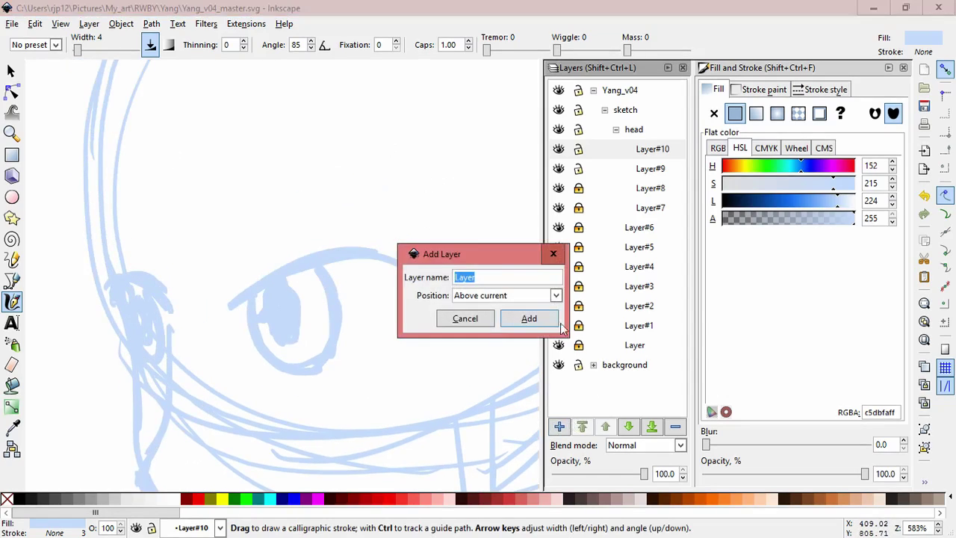
pyautogui.click(528, 318)
pyautogui.moveTo(414, 113); pyautogui.dragTo(362, 242)
pyautogui.hotkey('ctrl', 'z')
pyautogui.moveTo(413, 201); pyautogui.dragTo(231, 205)
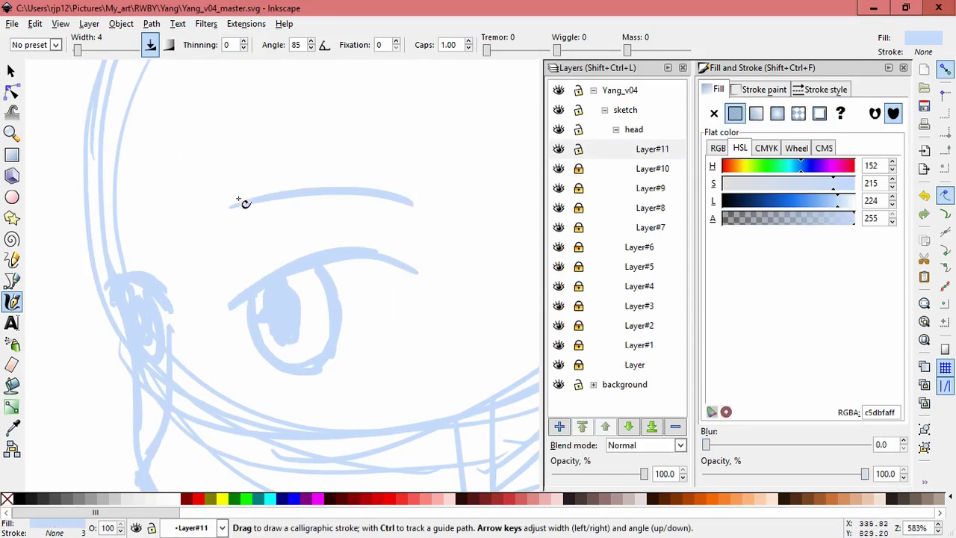
pyautogui.press('space')
pyautogui.moveTo(316, 234)
pyautogui.mouseDown()
pyautogui.moveTo(350, 229)
pyautogui.moveTo(287, 295)
pyautogui.moveTo(333, 164)
pyautogui.mouseUp()
pyautogui.moveTo(259, 349); pyautogui.dragTo(183, 345)
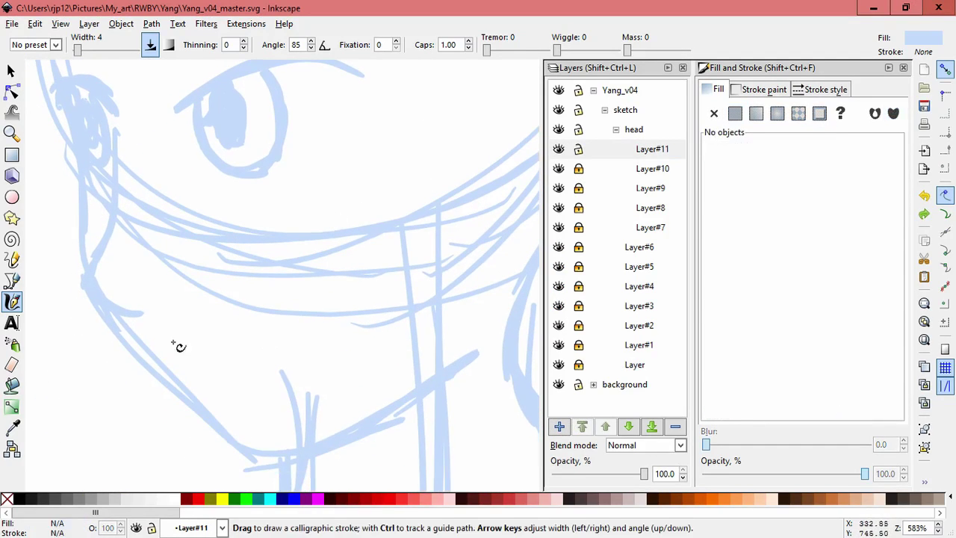
pyautogui.scroll(1, 387, 204)
pyautogui.scroll(-1, 387, 204)
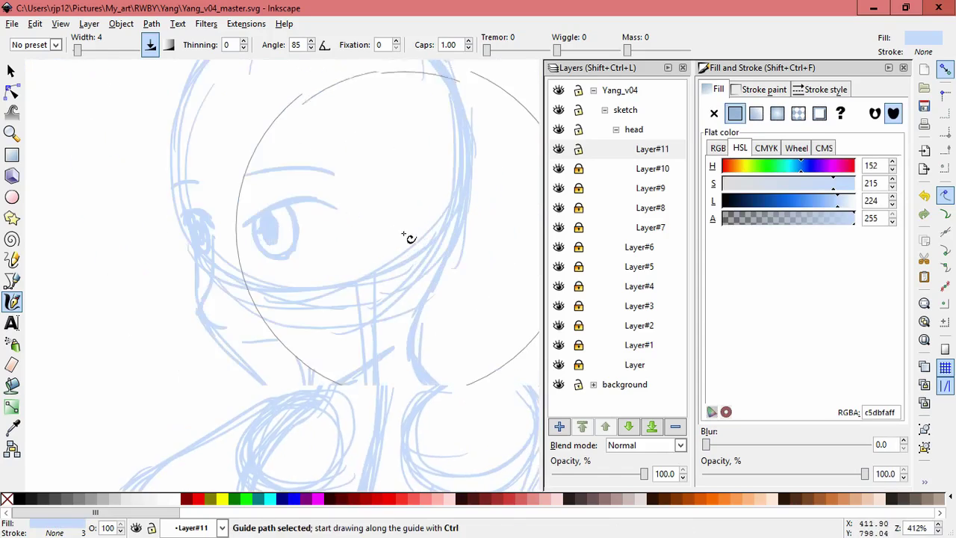
# Group the near eye's upper lid strokes in Layer#9, narrow the group to about 37 px, centre it over the iris, and relock the layer.
pyautogui.click(578, 188)
pyautogui.hotkey('ctrl', 'a')
pyautogui.press('s')
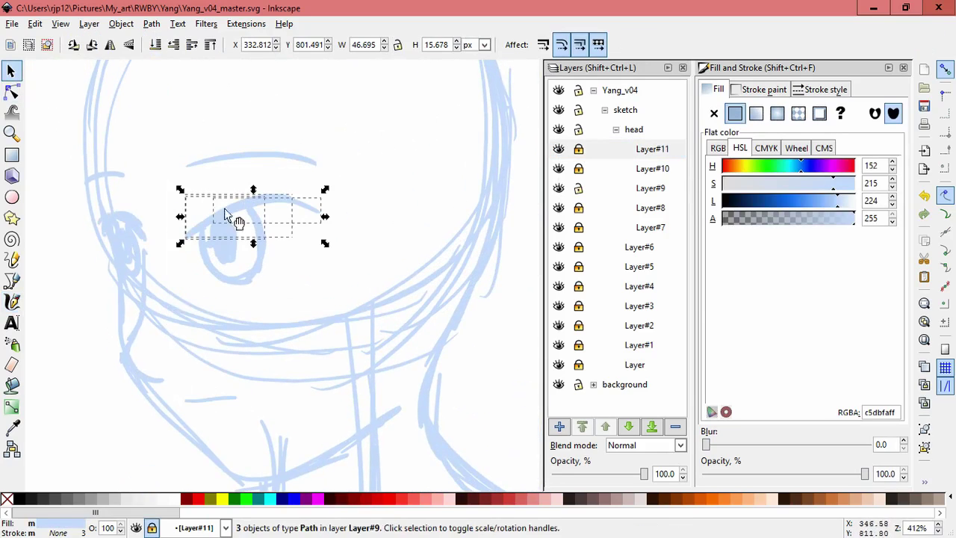
pyautogui.hotkey('ctrl', 'g')
pyautogui.moveTo(327, 216); pyautogui.dragTo(306, 224)
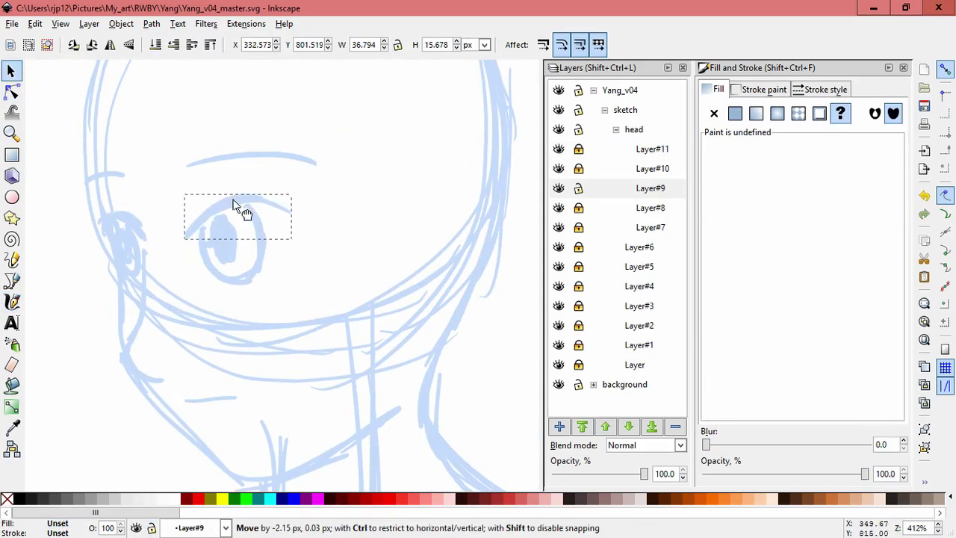
pyautogui.moveTo(234, 205); pyautogui.dragTo(243, 206)
pyautogui.click(320, 152)
pyautogui.click(579, 188)
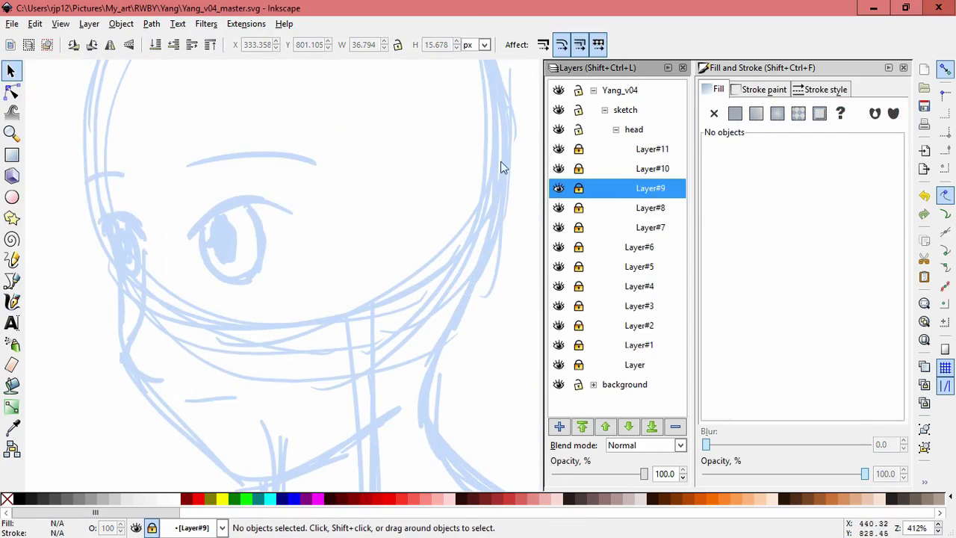
# Unlock Layer#11, reposition the near eyebrow and tuck the far one inside the head outline, and relock the layer.
pyautogui.click(578, 148)
pyautogui.click(309, 159)
pyautogui.click(309, 160)
pyautogui.moveTo(315, 150); pyautogui.dragTo(312, 146)
pyautogui.moveTo(168, 164)
pyautogui.mouseDown()
pyautogui.moveTo(131, 174)
pyautogui.moveTo(134, 186)
pyautogui.mouseUp()
pyautogui.click(389, 192)
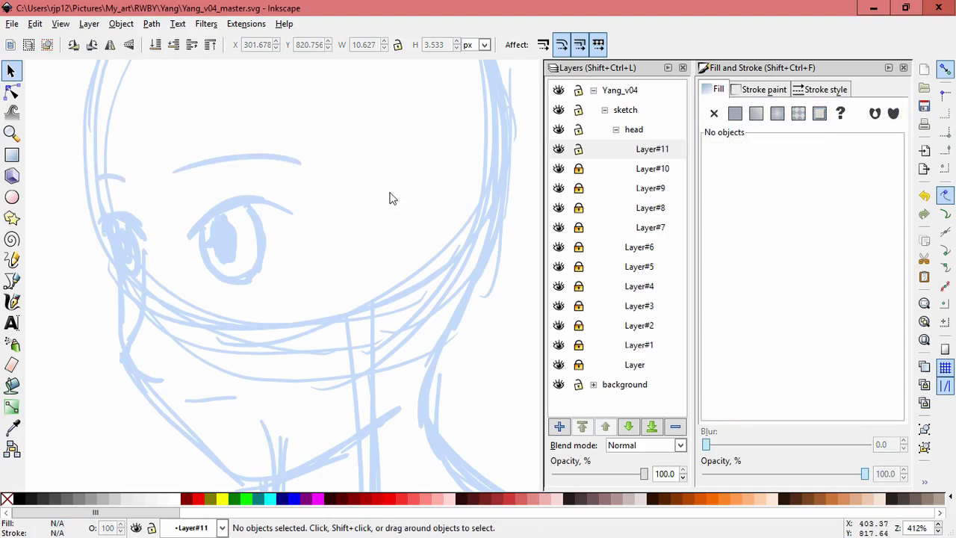
pyautogui.click(578, 149)
# Unlock Layer#8 and remove the old cheek strokes beneath the far eye.
pyautogui.moveTo(53, 202); pyautogui.dragTo(196, 373)
pyautogui.moveTo(164, 258)
pyautogui.mouseDown()
pyautogui.moveTo(164, 248)
pyautogui.moveTo(163, 281)
pyautogui.mouseUp()
pyautogui.click(166, 380)
pyautogui.click(213, 308)
# Redraw the cheek contour as a curve beside the far eye on Layer#8, and lock that layer.
pyautogui.press('c')
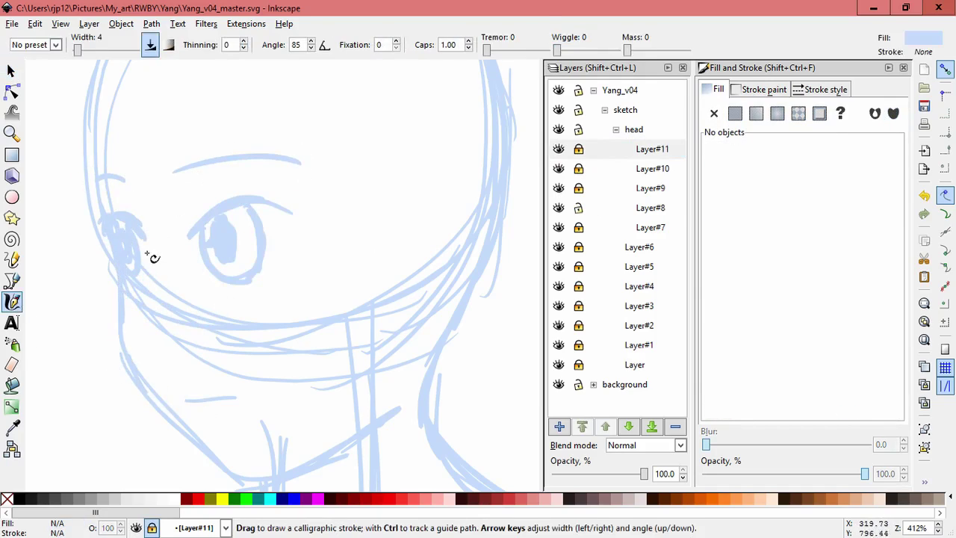
pyautogui.press('Tab')
pyautogui.press('z')
pyautogui.press('c')
pyautogui.moveTo(130, 336); pyautogui.dragTo(141, 322)
pyautogui.keyDown('ctrl'); pyautogui.scroll(-4, 147, 319); pyautogui.keyUp('ctrl')
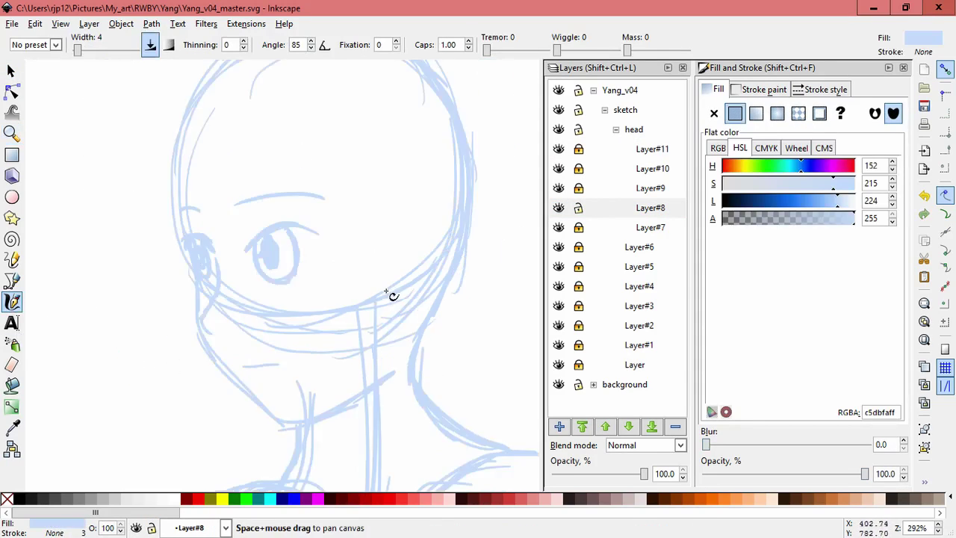
pyautogui.keyDown('ctrl'); pyautogui.scroll(-1, 394, 213); pyautogui.keyUp('ctrl')
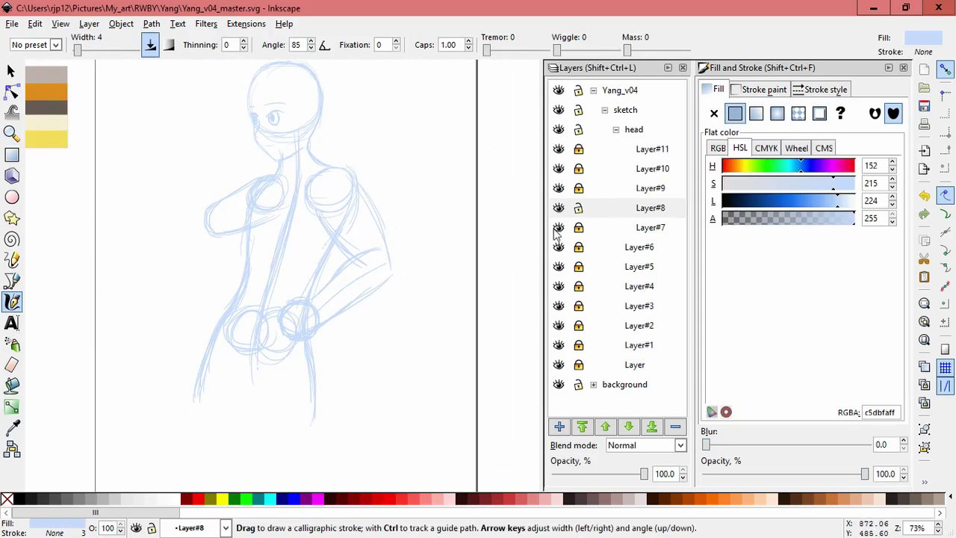
pyautogui.click(579, 208)
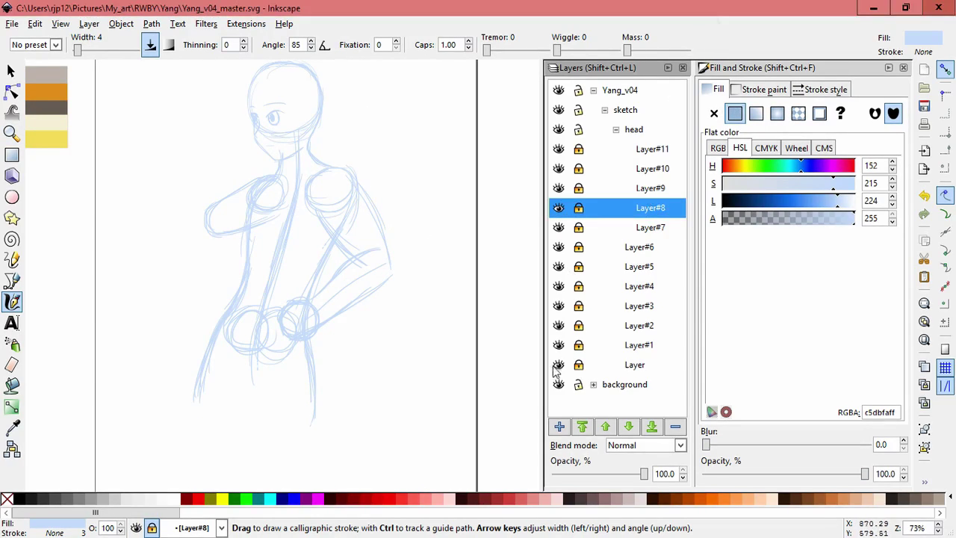
# Unlock Layer, Layer#1 and Layer#2, and select all of their torso and leg strokes.
pyautogui.moveTo(559, 366); pyautogui.dragTo(564, 328)
pyautogui.click(10, 70)
pyautogui.hotkey('ctrl', 'alt', 'a')
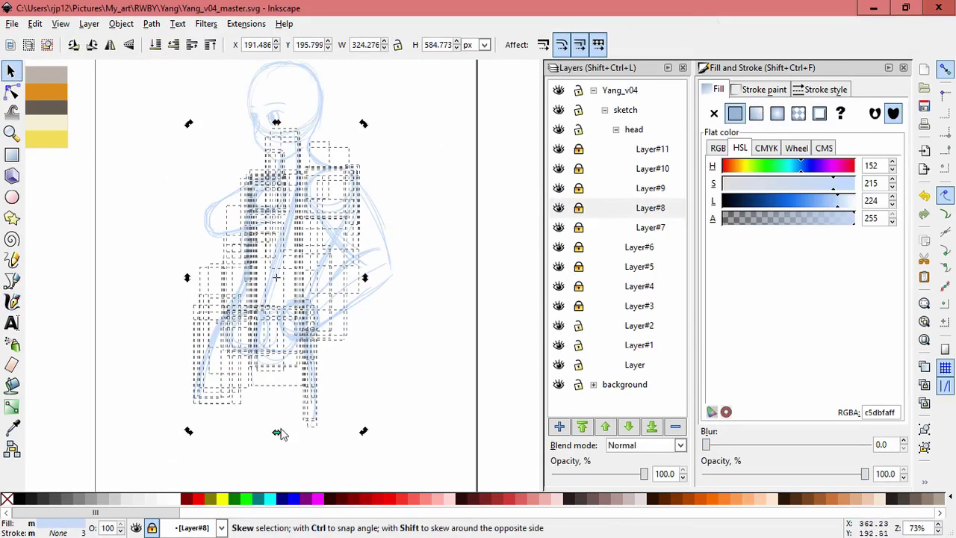
# Try to skew and reshape the selected torso and leg strokes, and undo the change.
pyautogui.moveTo(280, 434); pyautogui.dragTo(290, 438)
pyautogui.click(406, 216)
pyautogui.moveTo(406, 465); pyautogui.dragTo(180, 123)
pyautogui.moveTo(334, 267); pyautogui.dragTo(363, 261)
pyautogui.click(412, 291)
pyautogui.hotkey('ctrl', 'z')
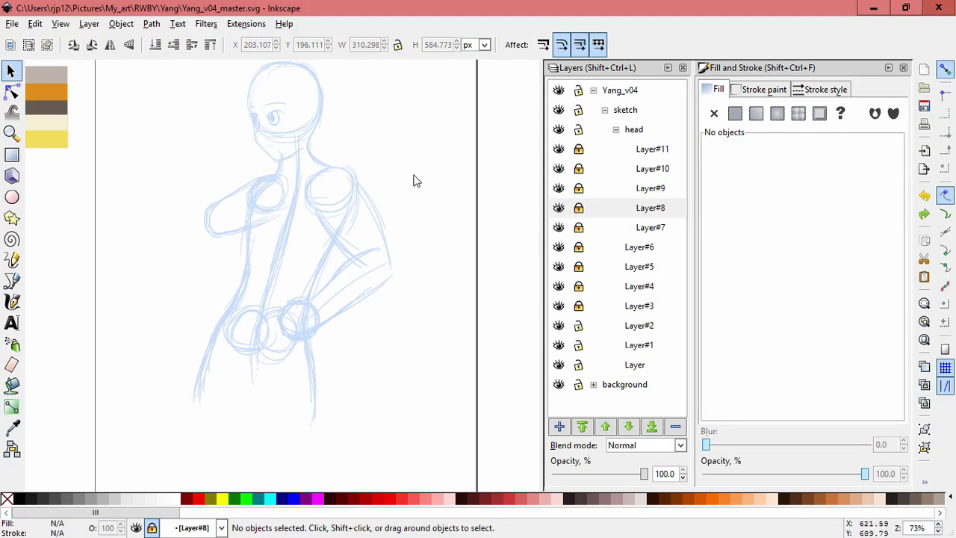
# Select all strokes in the unlocked body layers, skew them slightly to adjust the pose, and save the drawing.
pyautogui.hotkey('ctrl', 'alt', 'a')
pyautogui.moveTo(363, 271); pyautogui.dragTo(376, 283)
pyautogui.click(376, 284)
pyautogui.moveTo(279, 133); pyautogui.dragTo(274, 128)
pyautogui.click(415, 206)
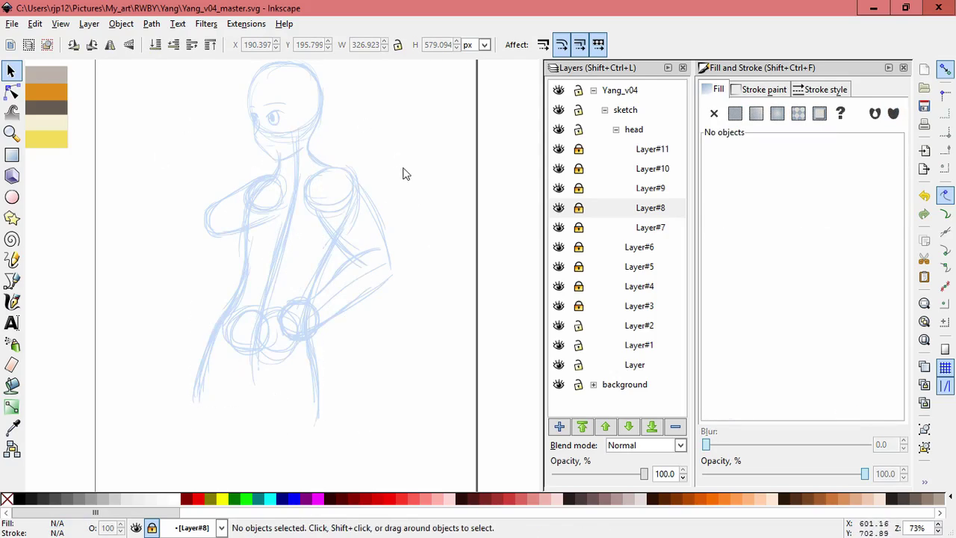
pyautogui.hotkey('ctrl', 's')
# Lock the body layers, unlock Layer#6, and extend its upper arm slightly outward from the shoulder.
pyautogui.click(598, 207)
pyautogui.click(559, 286)
pyautogui.moveTo(192, 240); pyautogui.dragTo(186, 249)
pyautogui.click(416, 180)
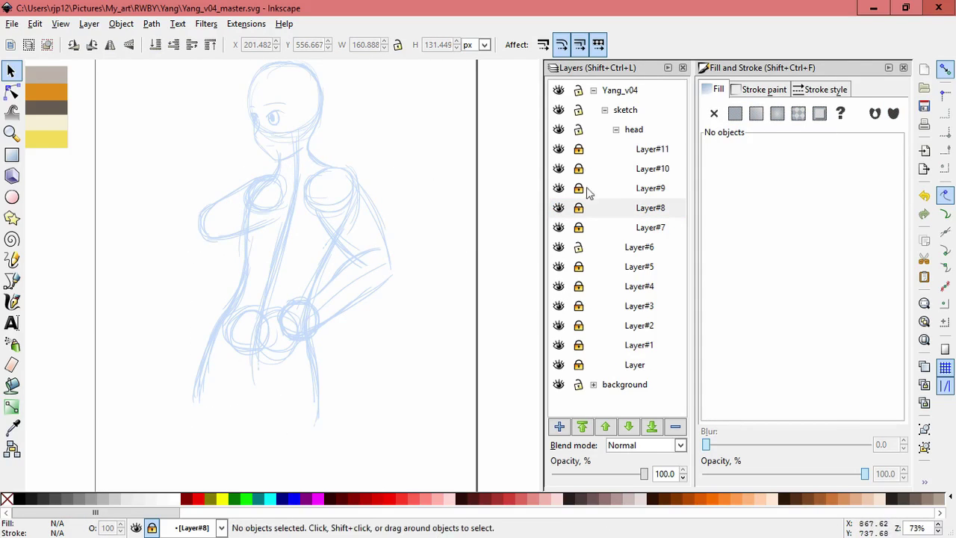
# Lock Layer#6, unlock Layer#10 and Layer#11, and hide and reshow both to check which strokes each holds.
pyautogui.click(598, 207)
pyautogui.click(559, 188)
pyautogui.click(559, 169)
pyautogui.click(558, 149)
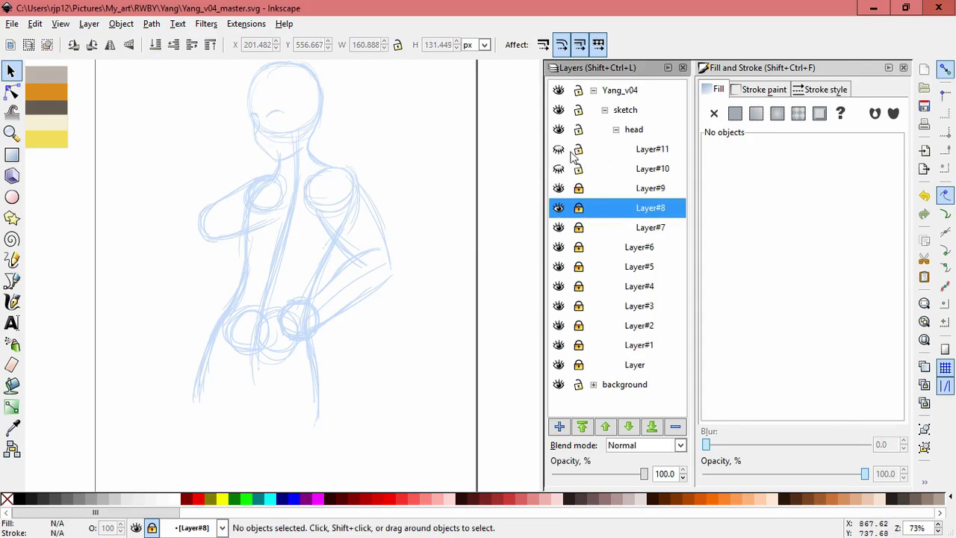
pyautogui.click(559, 150)
pyautogui.click(559, 169)
pyautogui.scroll(5, 311, 122)
pyautogui.click(345, 172)
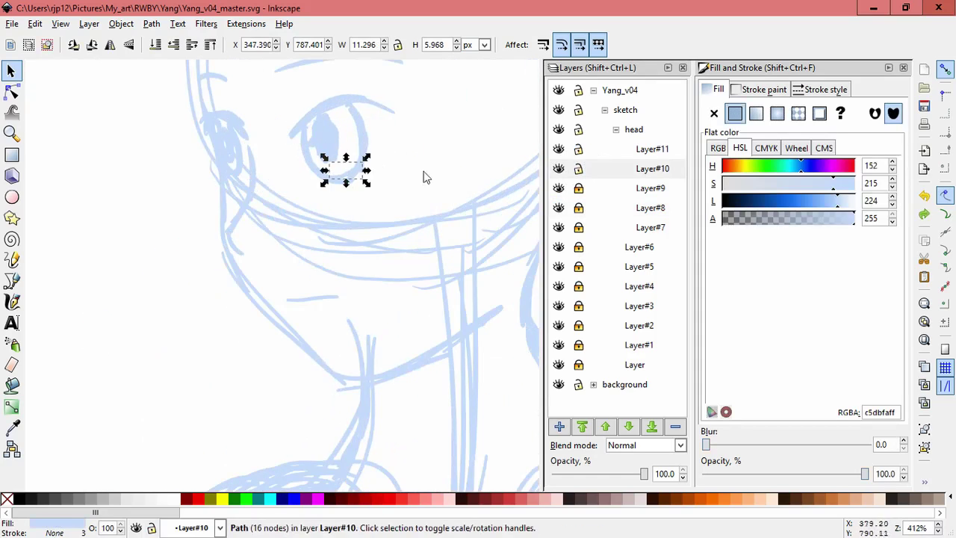
pyautogui.click(410, 158)
pyautogui.click(559, 169)
pyautogui.click(558, 169)
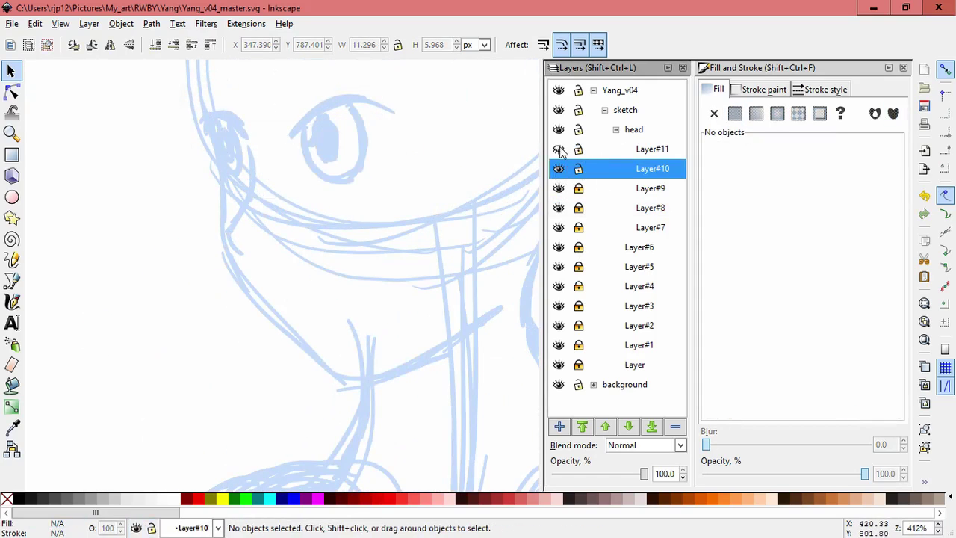
# Delete the pupil strokes of both eyes from Layer#10, keeping the iris outlines.
pyautogui.moveTo(353, 172); pyautogui.dragTo(310, 118)
pyautogui.moveTo(264, 79); pyautogui.dragTo(348, 179)
pyautogui.moveTo(293, 95); pyautogui.dragTo(355, 179)
pyautogui.press('Delete')
pyautogui.click(324, 132)
pyautogui.press('Delete')
pyautogui.click(224, 131)
pyautogui.press('Delete')
pyautogui.click(331, 145)
pyautogui.click(331, 158)
pyautogui.press('Delete')
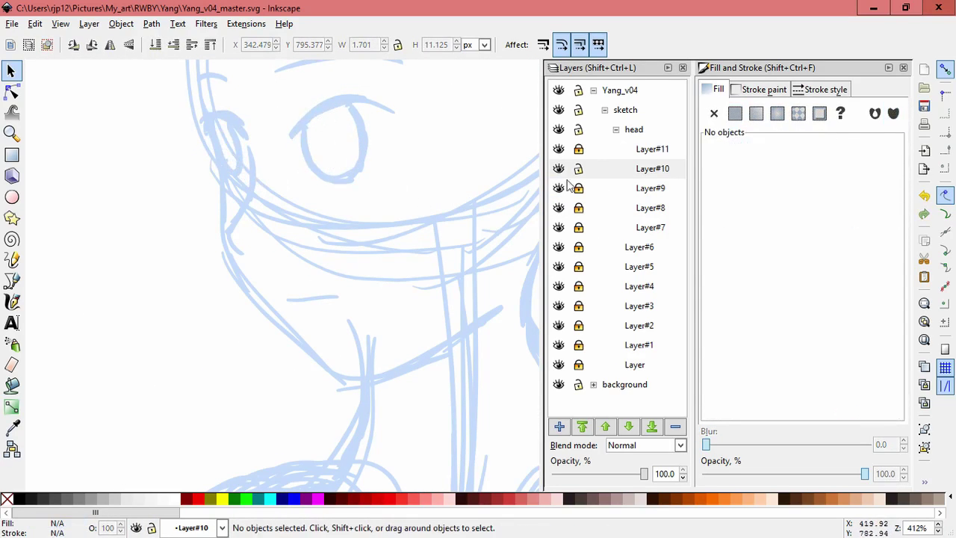
# Lock Layer#10, add a new layer above it, and redraw the filled pupils and highlight outlines in both eyes.
pyautogui.click(578, 169)
pyautogui.click(559, 426)
pyautogui.press('Return')
pyautogui.press('c')
pyautogui.scroll(1, 381, 187)
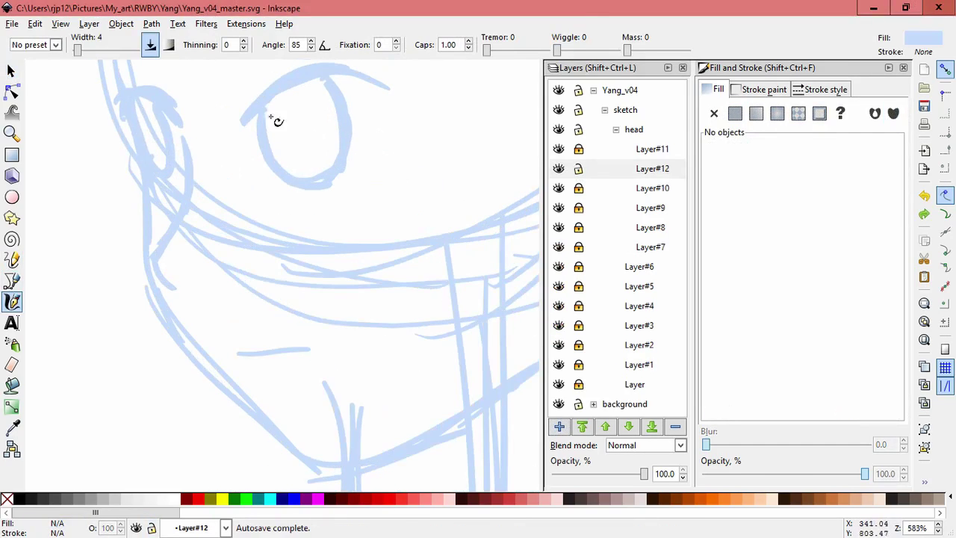
pyautogui.scroll(1, 291, 121)
pyautogui.moveTo(274, 127); pyautogui.dragTo(306, 178)
pyautogui.moveTo(276, 134)
pyautogui.mouseDown()
pyautogui.moveTo(305, 89)
pyautogui.moveTo(324, 170)
pyautogui.moveTo(293, 97)
pyautogui.moveTo(305, 164)
pyautogui.mouseUp()
pyautogui.press('space')
pyautogui.moveTo(124, 110); pyautogui.dragTo(186, 171)
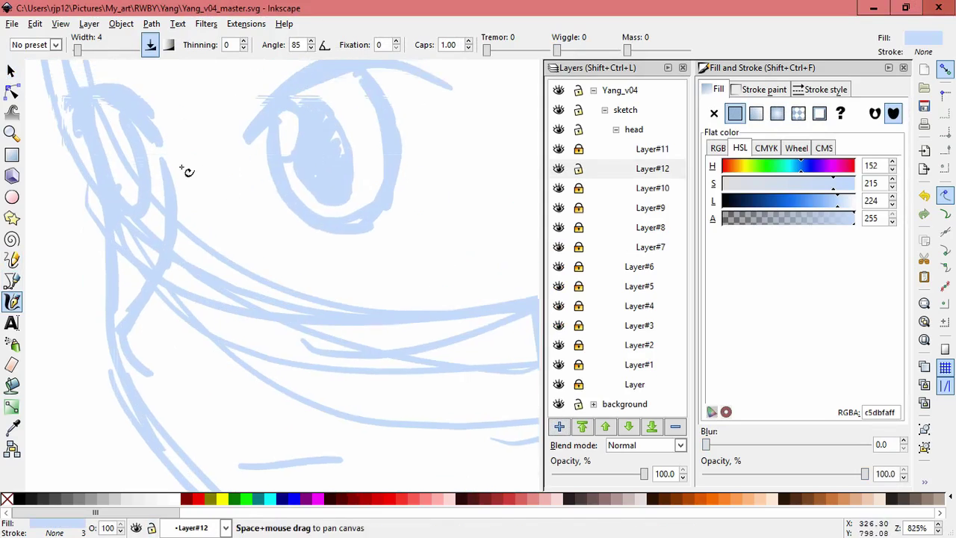
pyautogui.scroll(-8, 142, 200)
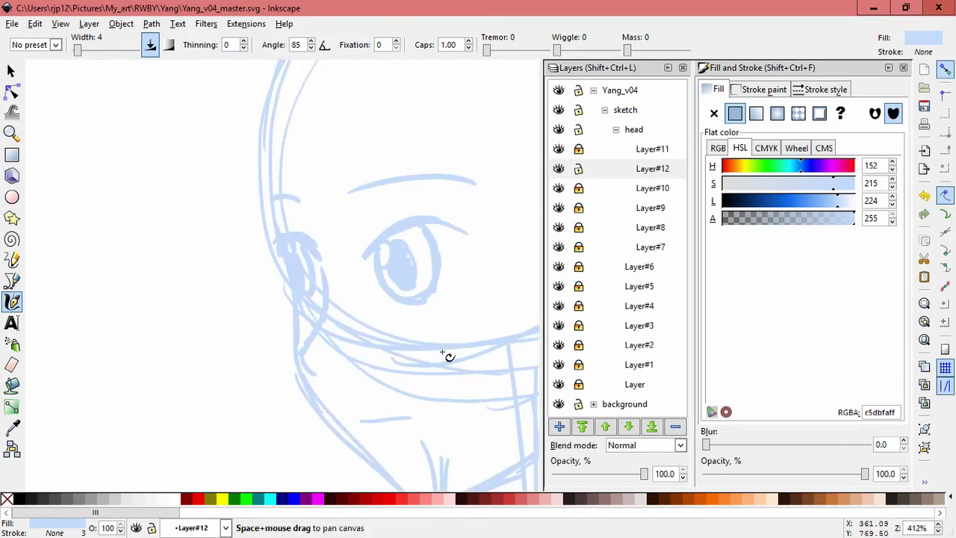
pyautogui.scroll(2, 415, 280)
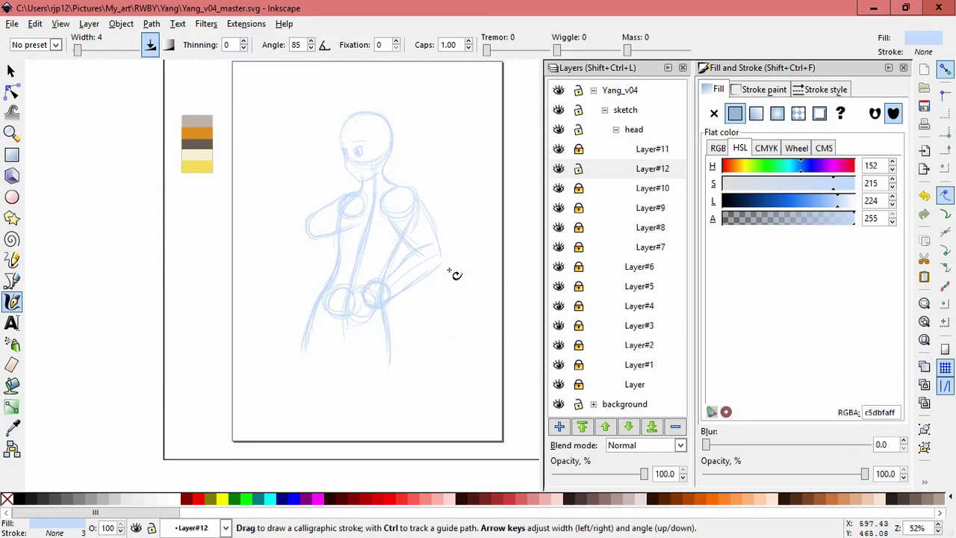
# Lock Layer#12 and unlock Layer#3, Layer#4 and Layer#5, which hold the bent arm's strokes.
pyautogui.click(571, 168)
pyautogui.moveTo(558, 286); pyautogui.dragTo(581, 329)
pyautogui.hotkey('ctrl', 'z')
pyautogui.hotkey('ctrl', 'z')
pyautogui.hotkey('ctrl', 'z')
pyautogui.hotkey('ctrl', 'z')
pyautogui.hotkey('ctrl', 'z')
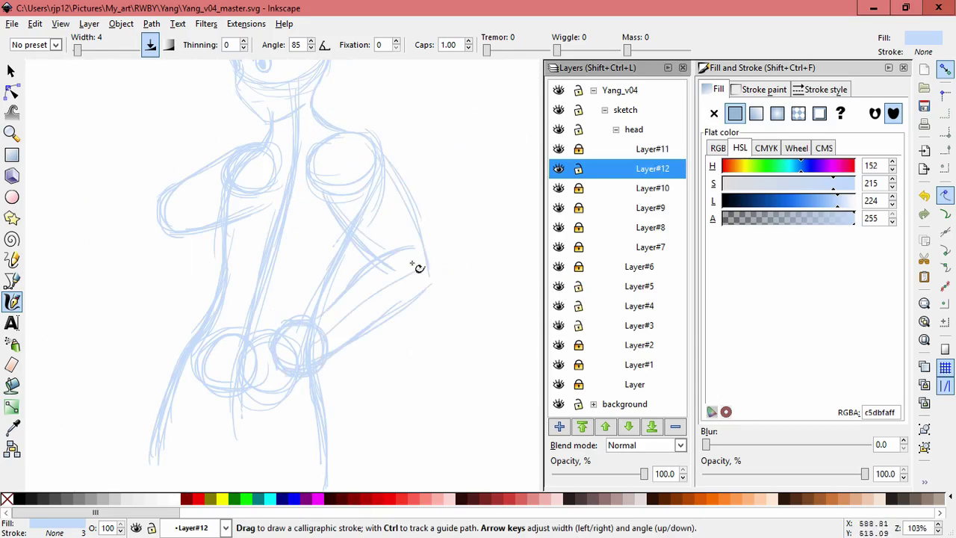
# Select all strokes of the bent arm and hand and rotate them slightly outward from the hip.
pyautogui.press('s')
pyautogui.moveTo(491, 438); pyautogui.dragTo(257, 128)
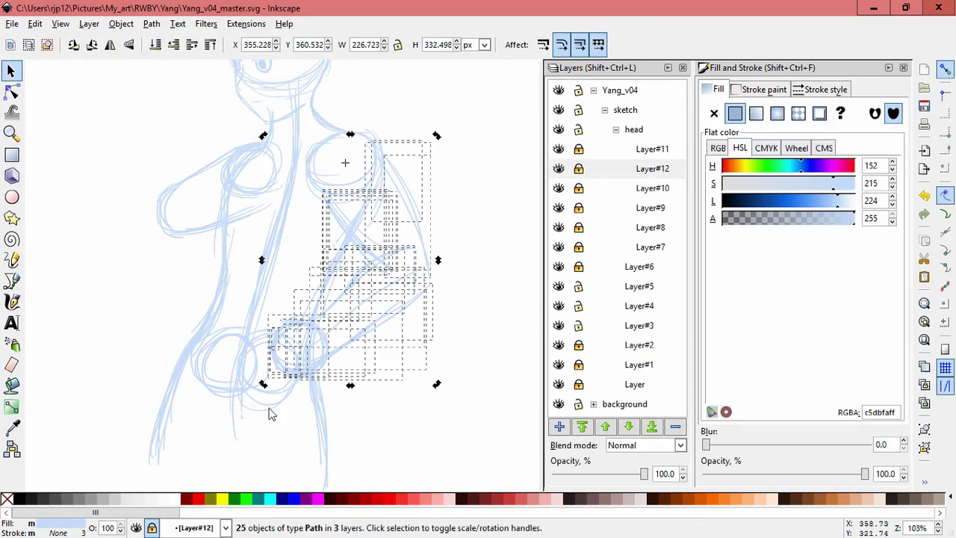
pyautogui.moveTo(263, 384); pyautogui.dragTo(288, 400)
pyautogui.press('Escape')
pyautogui.scroll(-2, 452, 168)
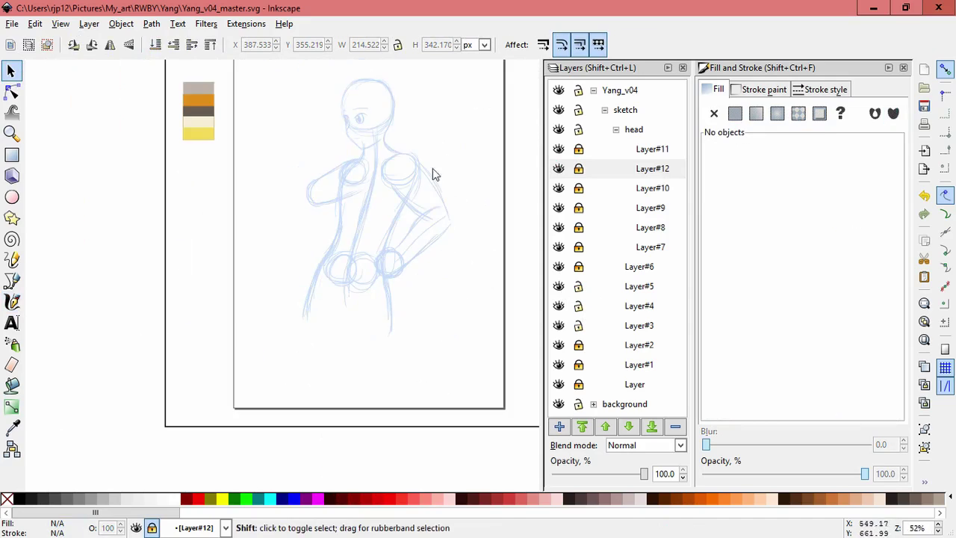
# Adjust the forearm and outer upper-arm strokes of the bent arm so they line up at the elbow.
pyautogui.scroll(2, 436, 173)
pyautogui.click(378, 231)
pyautogui.press('Escape')
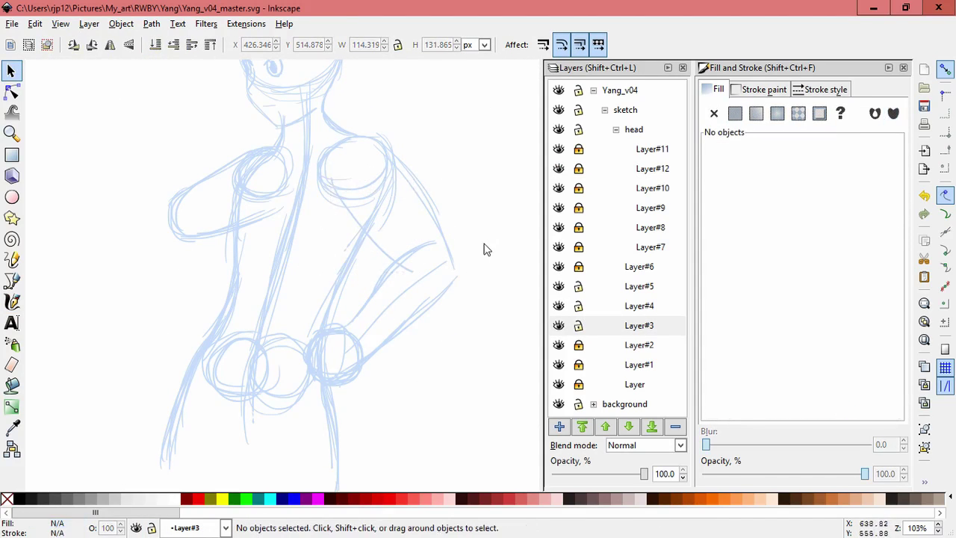
pyautogui.moveTo(434, 147); pyautogui.dragTo(455, 231)
pyautogui.click(456, 179)
pyautogui.press('Escape')
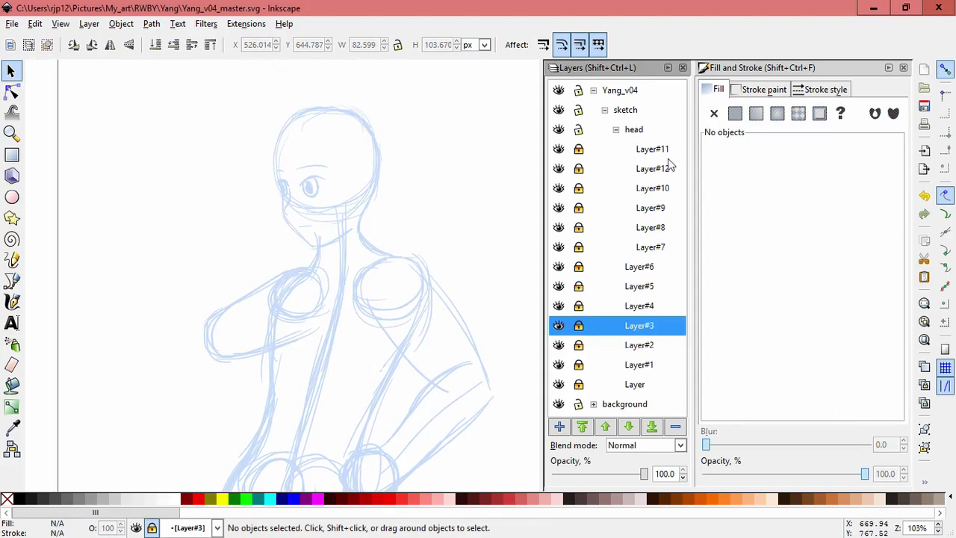
# Add a new layer above Layer#11 and switch to the Calligraphy tool.
pyautogui.click(641, 148)
pyautogui.hotkey('ctrl', 'shift', 'n')
pyautogui.press('Return')
pyautogui.press('c')
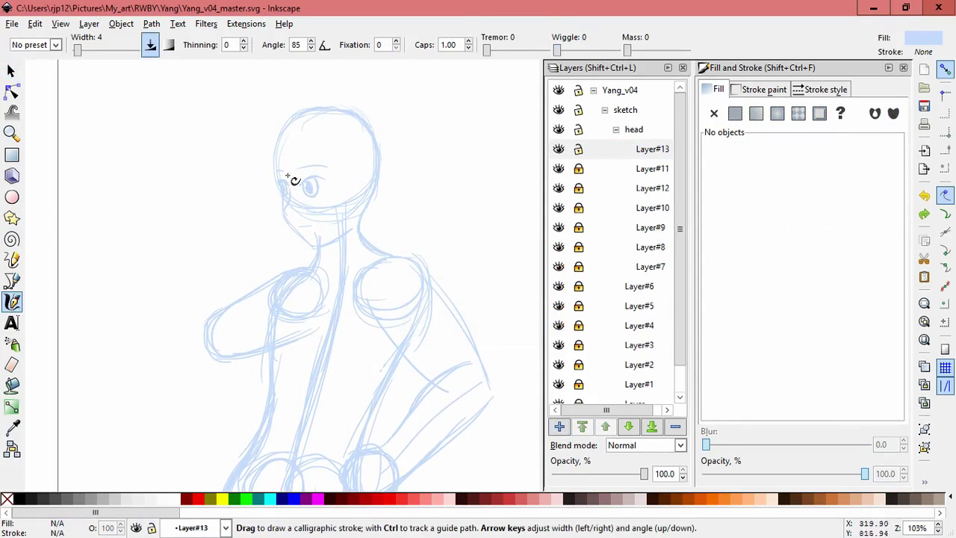
# Unlock Layer#11 and draw extra strokes along both eyebrows to give them a thicker, closed shape.
pyautogui.click(579, 168)
pyautogui.scroll(4, 412, 196)
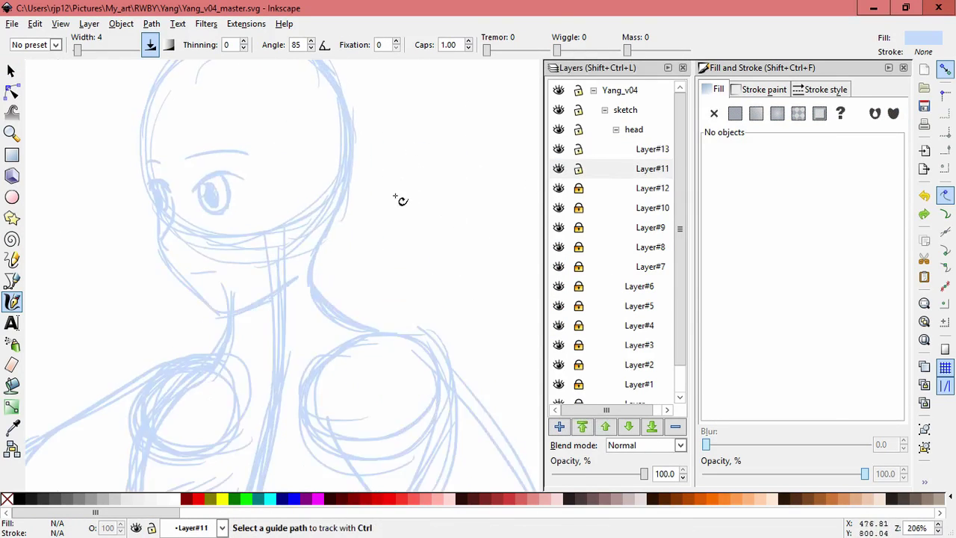
pyautogui.moveTo(222, 222)
pyautogui.mouseDown()
pyautogui.moveTo(275, 190)
pyautogui.moveTo(321, 185)
pyautogui.moveTo(363, 211)
pyautogui.mouseUp()
pyautogui.scroll(1, 171, 223)
pyautogui.moveTo(170, 213); pyautogui.dragTo(159, 204)
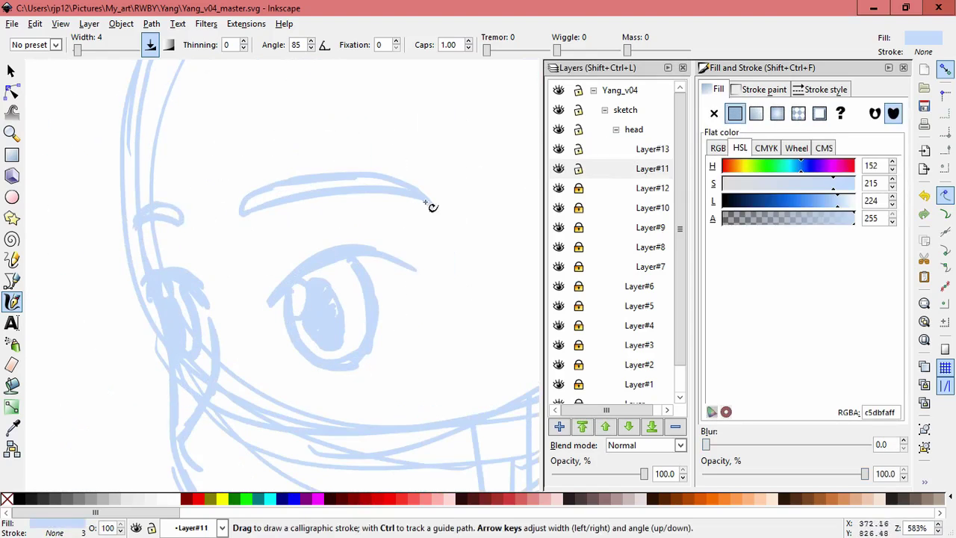
# Select the eyebrow strokes on Layer#11 and lower both eyebrows closer to the eyes.
pyautogui.scroll(-3, 456, 247)
pyautogui.scroll(2, 418, 228)
pyautogui.press('space')
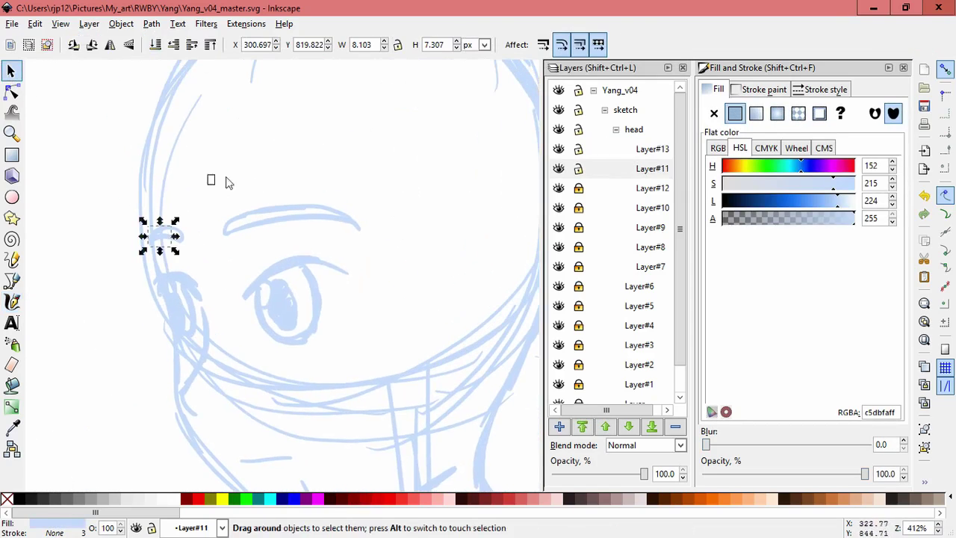
pyautogui.click(295, 223)
pyautogui.click(166, 238)
pyautogui.keyDown('shift'); pyautogui.click(284, 222); pyautogui.keyUp('shift')
pyautogui.moveTo(284, 223); pyautogui.dragTo(290, 232)
pyautogui.click(291, 223)
pyautogui.click(193, 258)
pyautogui.moveTo(193, 273); pyautogui.dragTo(198, 236)
pyautogui.press('Escape')
pyautogui.scroll(-3, 393, 205)
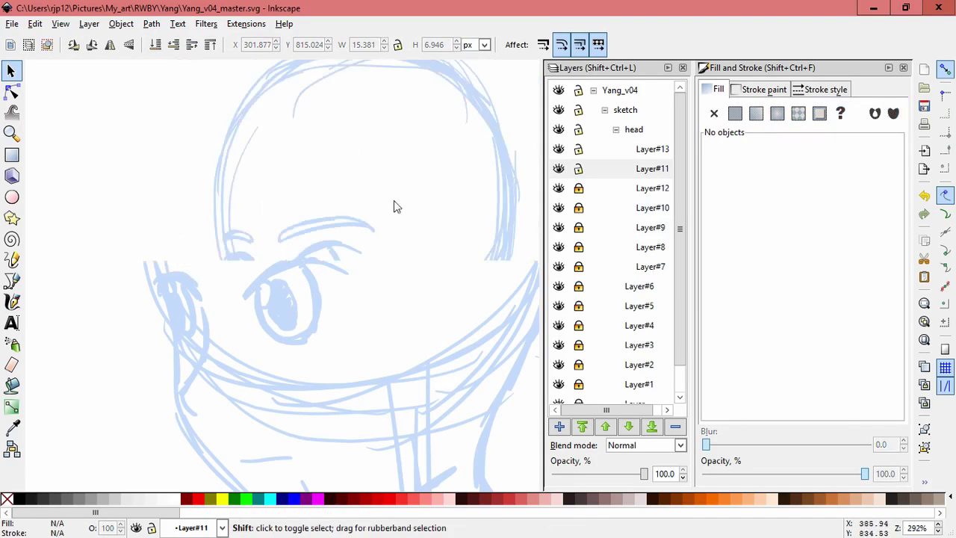
pyautogui.scroll(2, 373, 128)
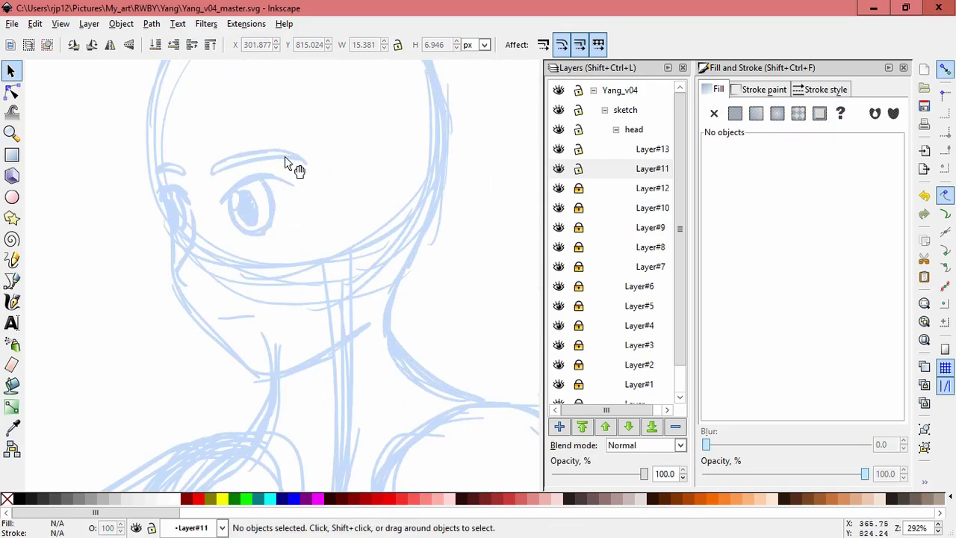
pyautogui.click(11, 239)
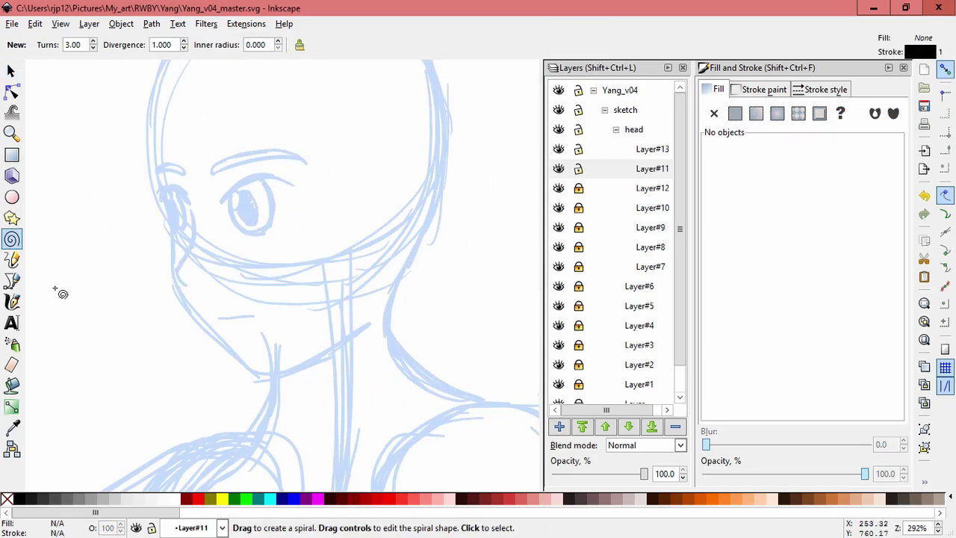
pyautogui.press('w')
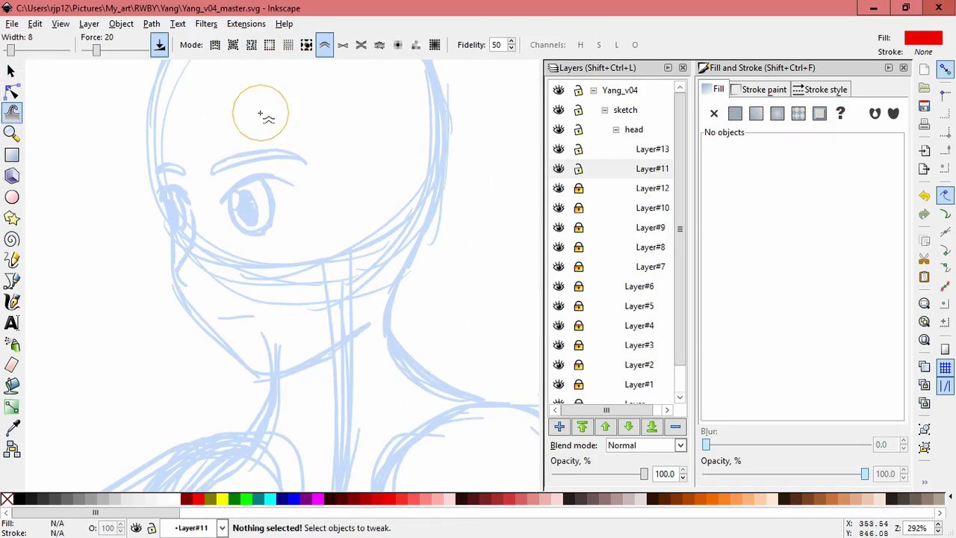
pyautogui.press('space')
pyautogui.click(250, 149)
pyautogui.press('w')
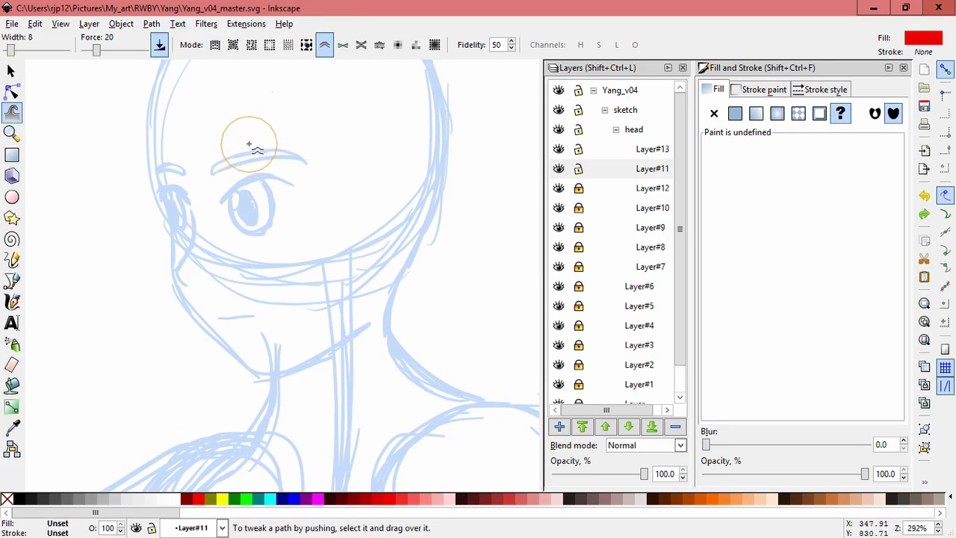
# Stretch the near eyebrow into a higher arch above its eye and make the far eyebrow slightly taller.
pyautogui.press('space')
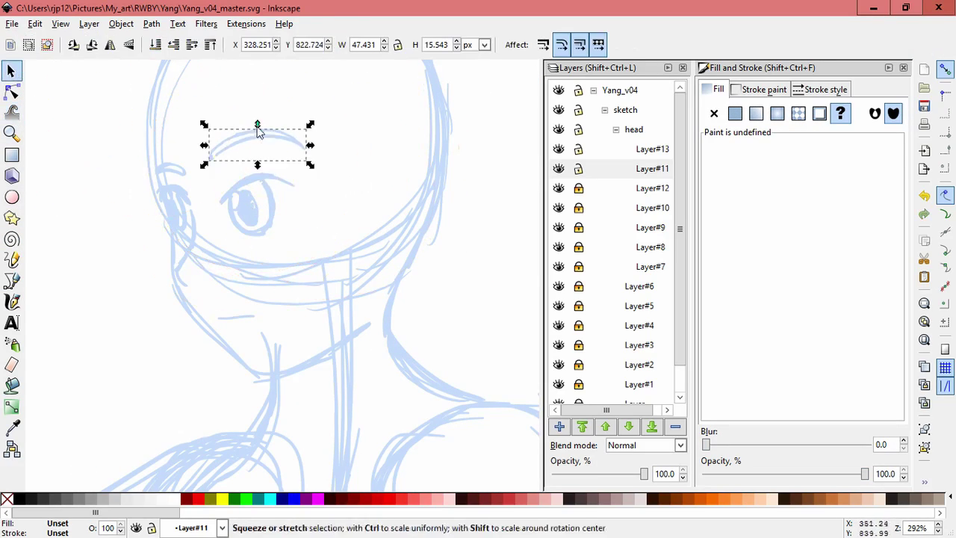
pyautogui.click(429, 159)
pyautogui.moveTo(263, 157)
pyautogui.mouseDown()
pyautogui.moveTo(310, 144)
pyautogui.moveTo(277, 157)
pyautogui.mouseUp()
pyautogui.click(254, 163)
pyautogui.click(284, 160)
pyautogui.click(207, 245)
pyautogui.click(171, 172)
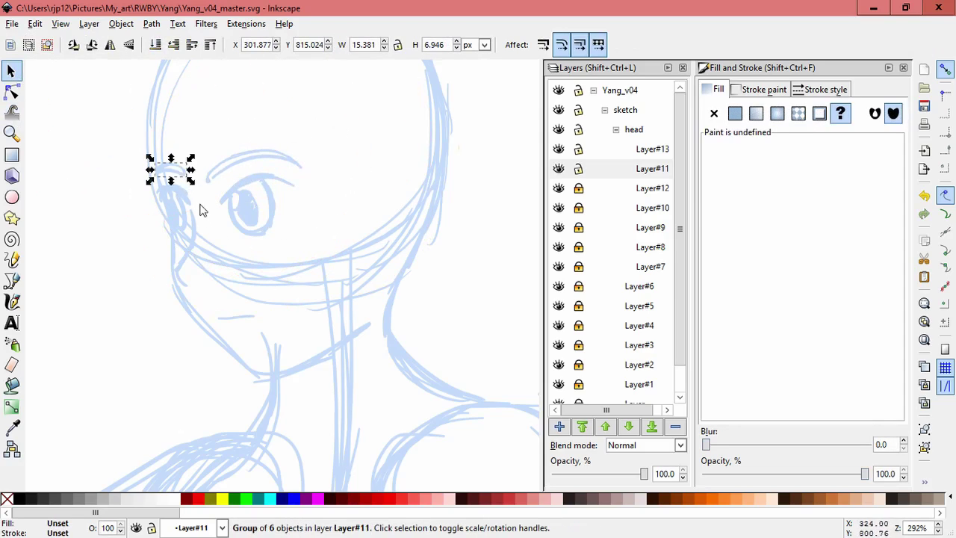
pyautogui.click(367, 175)
pyautogui.scroll(-2, 361, 199)
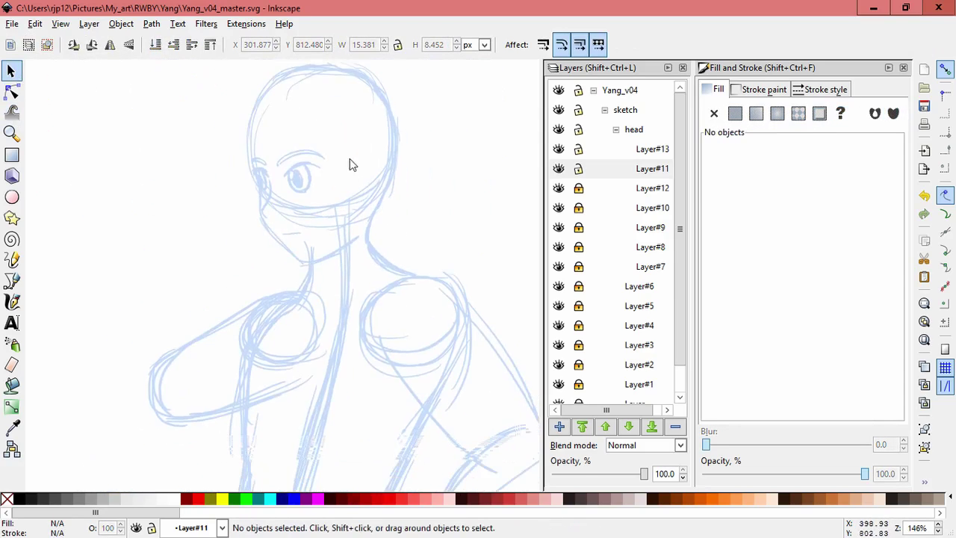
pyautogui.scroll(1, 345, 163)
# Lock Layer#11, unlock Layer#7, group the jaw strokes, and rotate and skew the jaw slightly to fit the head.
pyautogui.click(578, 168)
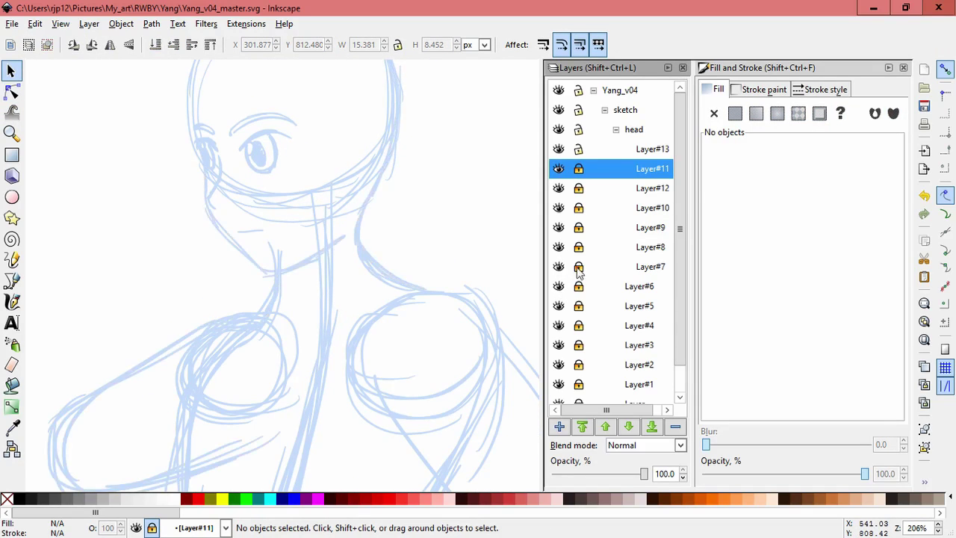
pyautogui.click(578, 267)
pyautogui.moveTo(378, 304); pyautogui.dragTo(143, 139)
pyautogui.hotkey('ctrl', 'g')
pyautogui.moveTo(271, 282); pyautogui.dragTo(271, 277)
pyautogui.click(282, 269)
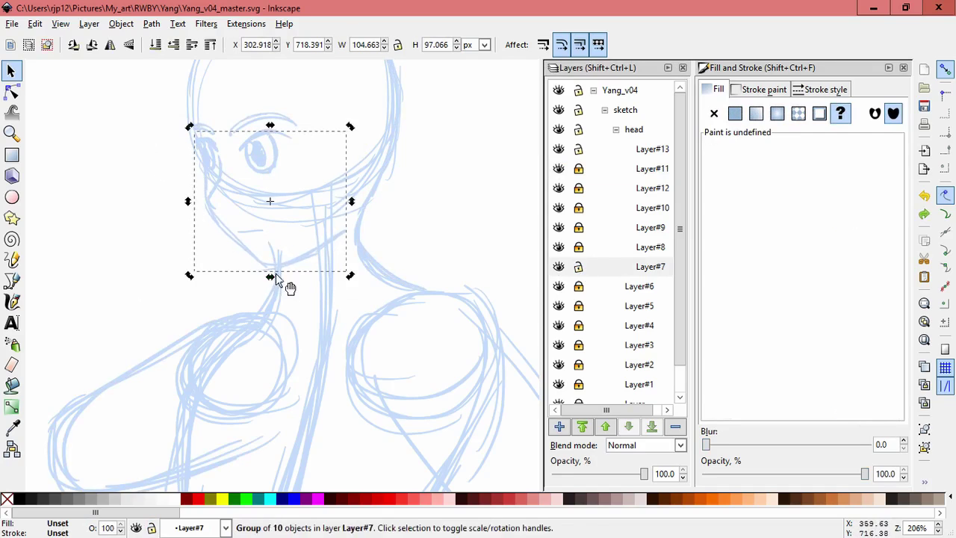
pyautogui.moveTo(269, 126); pyautogui.dragTo(271, 280)
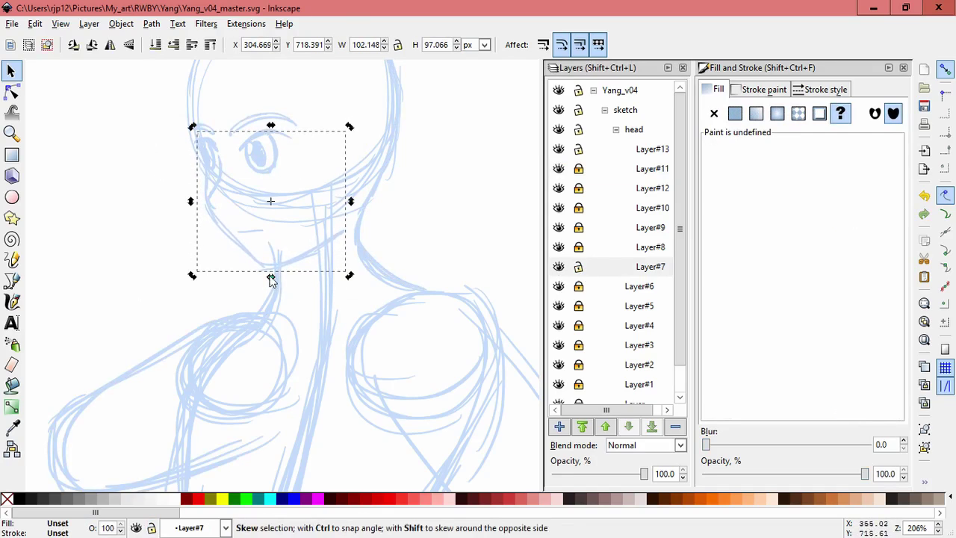
pyautogui.click(441, 207)
pyautogui.scroll(-2, 470, 224)
pyautogui.scroll(2, 450, 189)
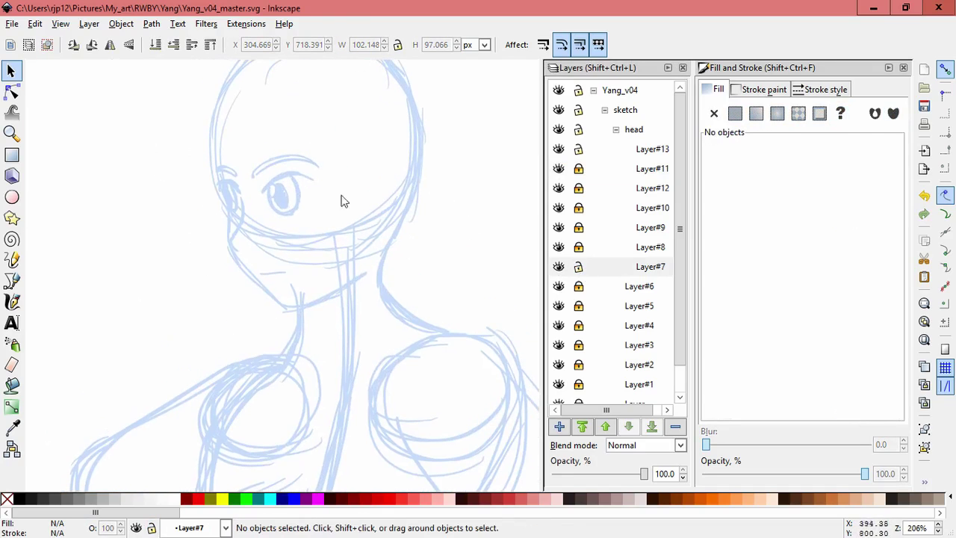
# Lock Layer#7, unlock Layer#9, Layer#10 and Layer#12, and shift the near eye slightly toward the nose.
pyautogui.click(578, 269)
pyautogui.moveTo(341, 234); pyautogui.dragTo(264, 162)
pyautogui.moveTo(278, 192); pyautogui.dragTo(274, 192)
pyautogui.press('Escape')
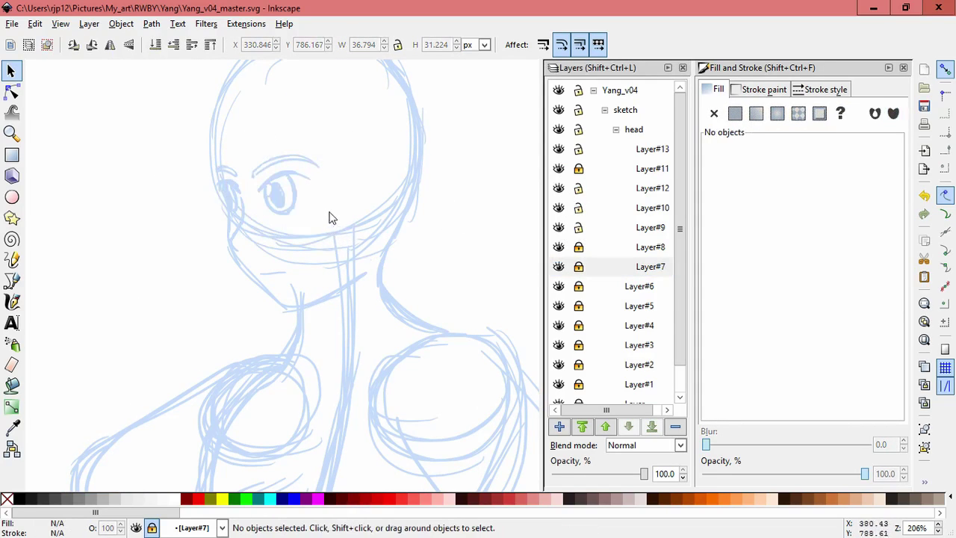
pyautogui.hotkey('ctrl', 'z')
pyautogui.scroll(2, 246, 214)
pyautogui.press('Escape')
pyautogui.scroll(-4, 396, 239)
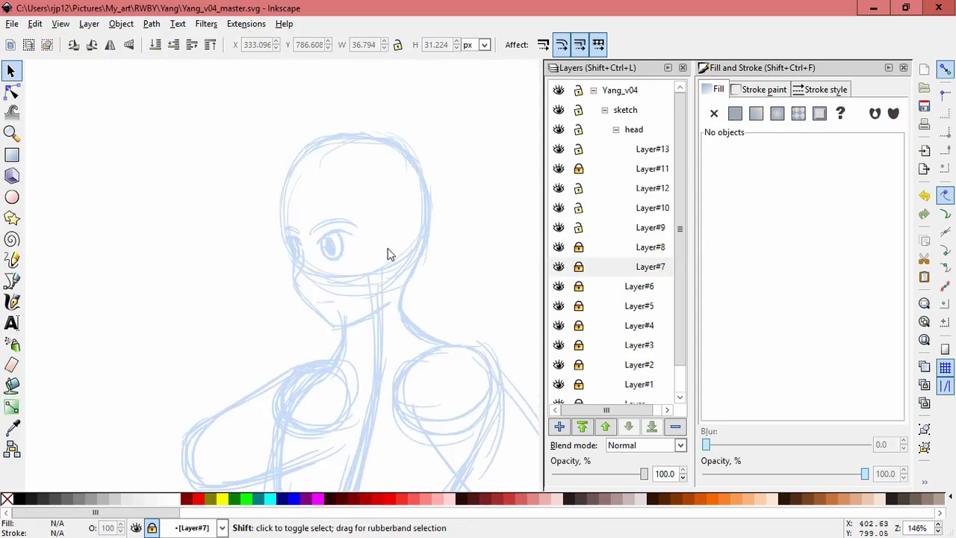
# Lower the near eye's upper eyelid closer to the iris and nudge the whole eye slightly downward.
pyautogui.scroll(3, 357, 189)
pyautogui.click(248, 196)
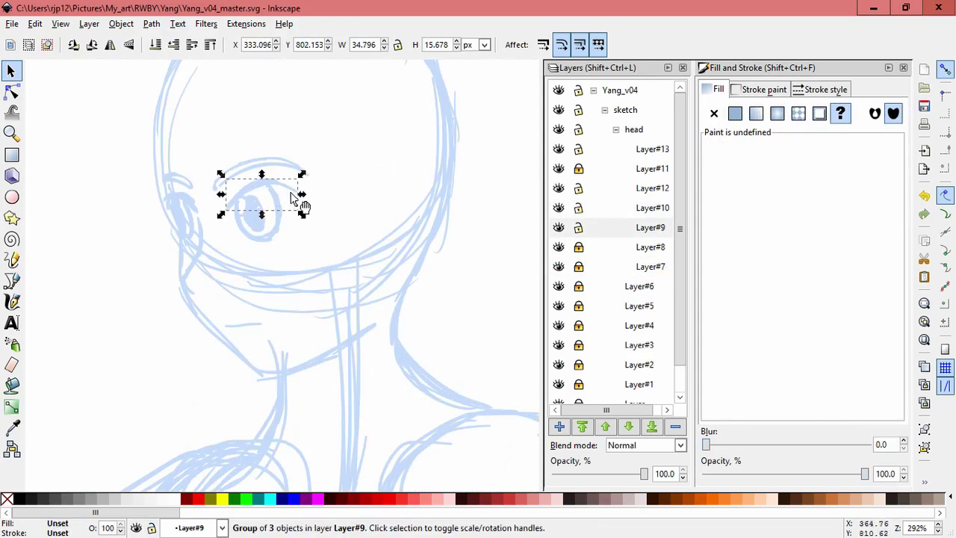
pyautogui.moveTo(276, 203); pyautogui.dragTo(276, 205)
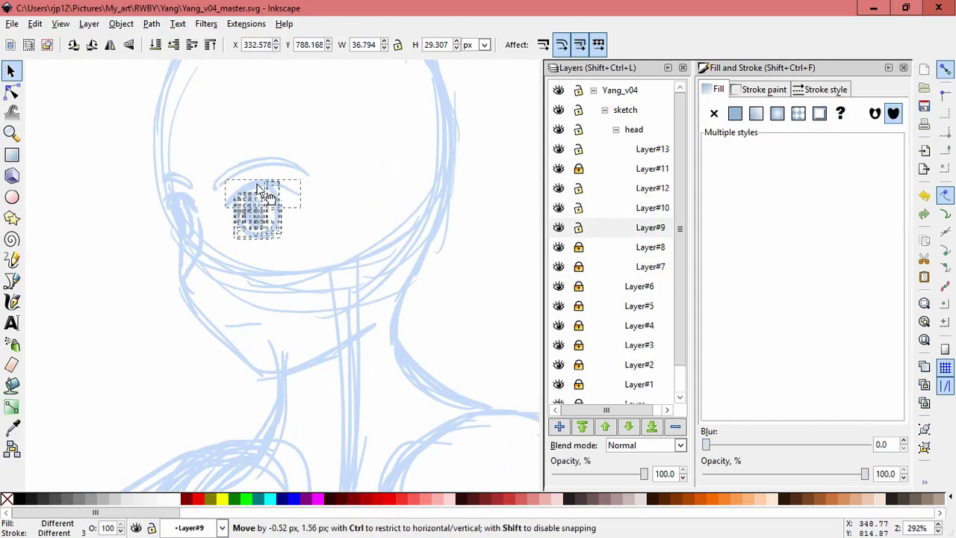
pyautogui.press('Escape')
pyautogui.scroll(-3, 364, 240)
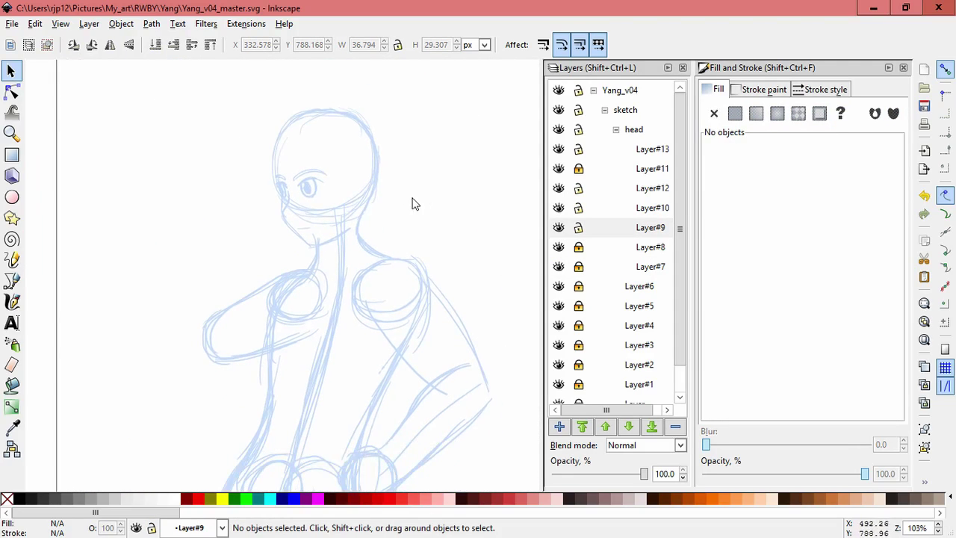
pyautogui.scroll(3, 382, 217)
# Lock the eye layers, nudge the mouth line on Layer#11 slightly downward, and save the drawing.
pyautogui.click(578, 227)
pyautogui.click(578, 207)
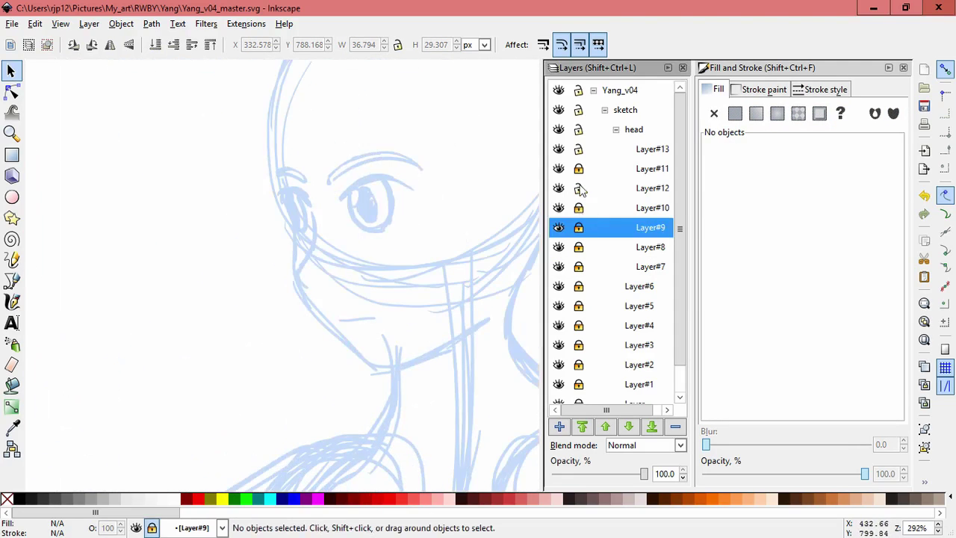
pyautogui.click(343, 319)
pyautogui.press('Escape')
pyautogui.scroll(-2, 430, 287)
pyautogui.scroll(1, 430, 287)
pyautogui.moveTo(369, 315); pyautogui.dragTo(367, 317)
pyautogui.press('Escape')
pyautogui.scroll(-4, 382, 198)
pyautogui.hotkey('ctrl', 's')
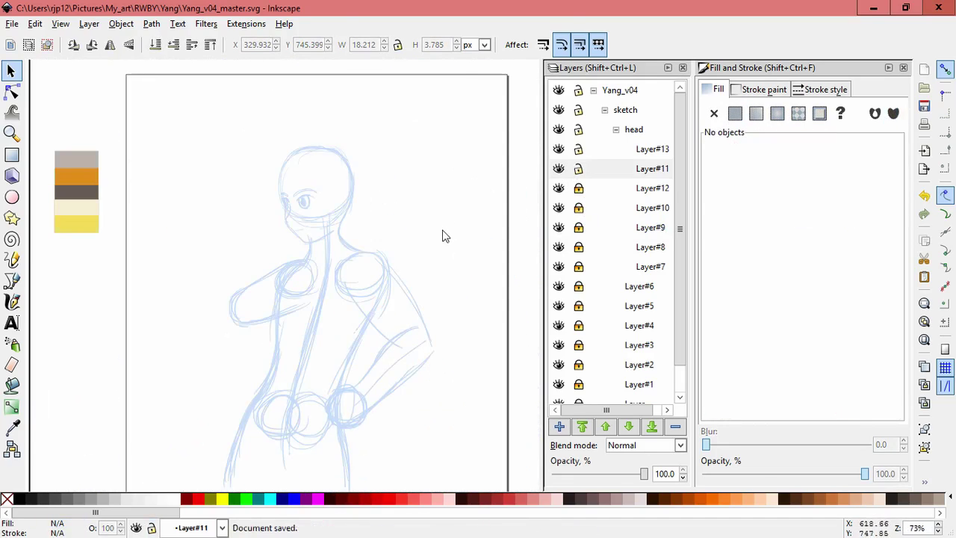
# Unlock Layer#8, Layer#9, Layer#10 and Layer#12, select all facial features, and widen them slightly.
pyautogui.click(578, 188)
pyautogui.click(578, 208)
pyautogui.click(578, 227)
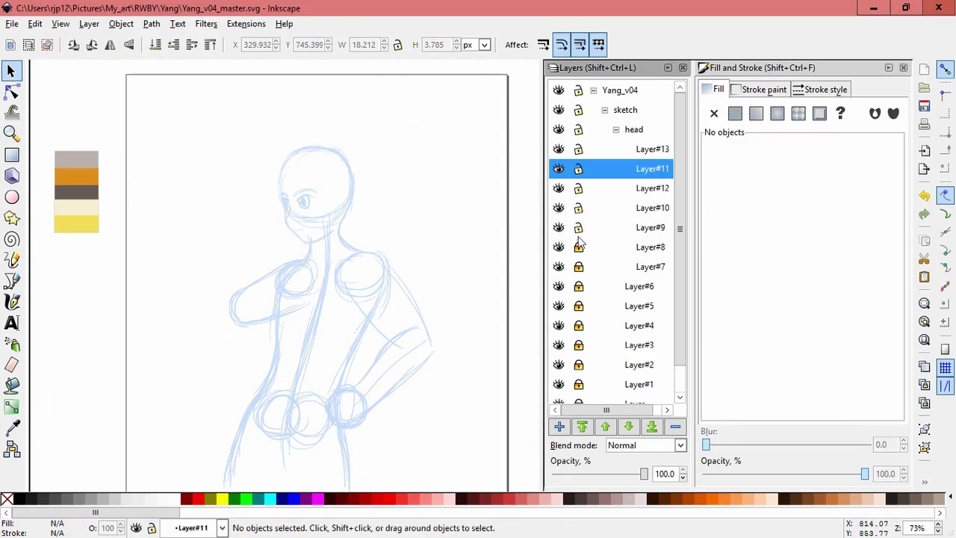
pyautogui.moveTo(380, 254); pyautogui.dragTo(242, 145)
pyautogui.scroll(2, 360, 210)
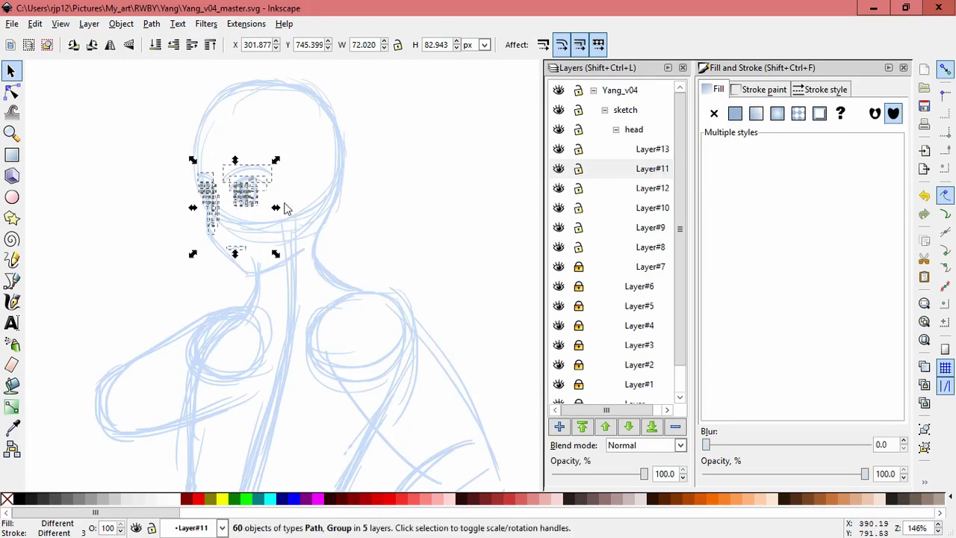
pyautogui.moveTo(278, 205); pyautogui.dragTo(286, 207)
pyautogui.press('Escape')
# Select the eyes, eyebrows and nose together and nudge them slightly into place on the face.
pyautogui.moveTo(153, 145); pyautogui.dragTo(320, 239)
pyautogui.scroll(1, 314, 217)
pyautogui.moveTo(241, 197); pyautogui.dragTo(242, 195)
pyautogui.click(399, 186)
pyautogui.moveTo(85, 131); pyautogui.dragTo(305, 248)
pyautogui.click(399, 177)
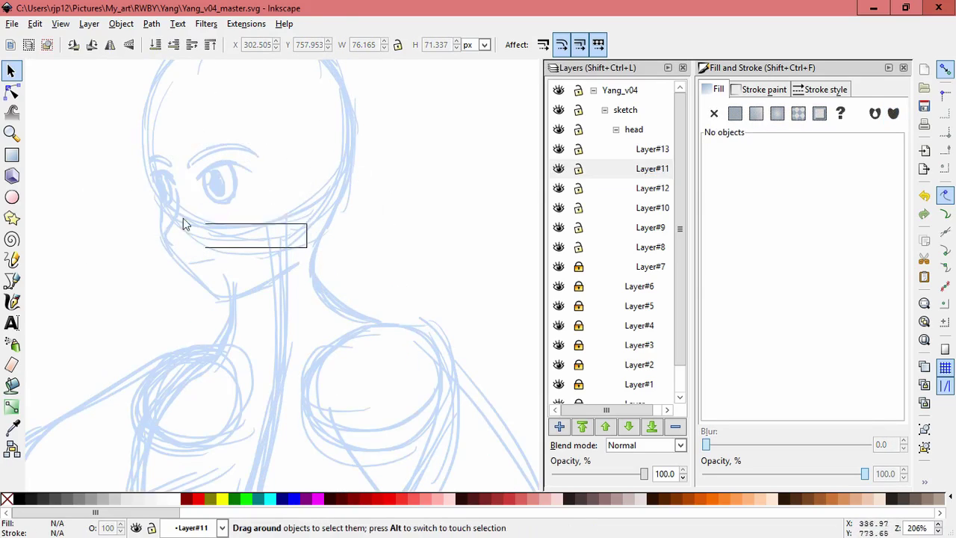
# Widen the selected eyes, eyebrows and nose slightly toward the near side of the face.
pyautogui.moveTo(185, 225); pyautogui.dragTo(52, 117)
pyautogui.moveTo(275, 174); pyautogui.dragTo(281, 175)
pyautogui.click(408, 171)
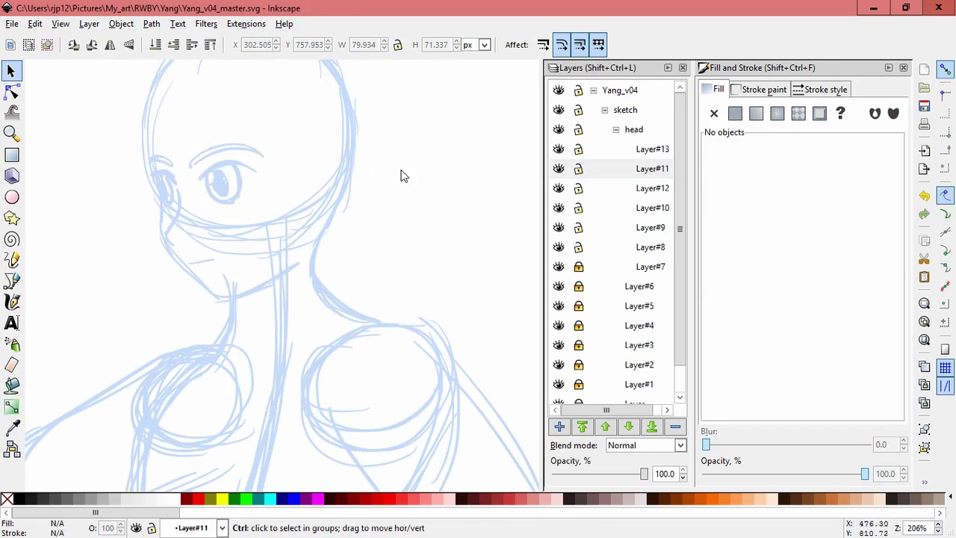
pyautogui.scroll(-2, 401, 176)
pyautogui.scroll(-1, 442, 202)
pyautogui.scroll(3, 395, 192)
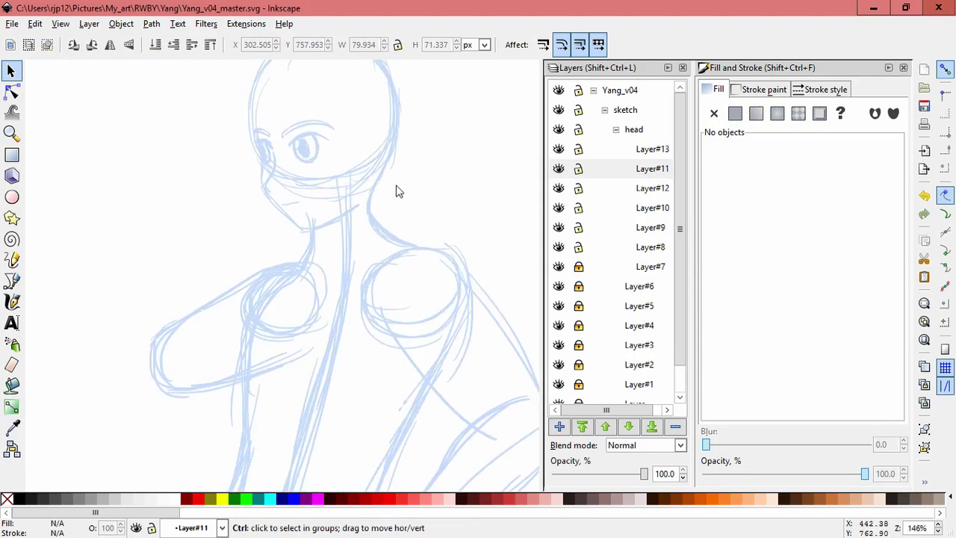
# Refine the nose line on Layer#8, undoing one adjustment and raising its lower stroke.
pyautogui.click(228, 294)
pyautogui.moveTo(238, 305)
pyautogui.mouseDown()
pyautogui.moveTo(261, 276)
pyautogui.moveTo(229, 290)
pyautogui.mouseUp()
pyautogui.click(241, 245)
pyautogui.moveTo(248, 217); pyautogui.dragTo(252, 222)
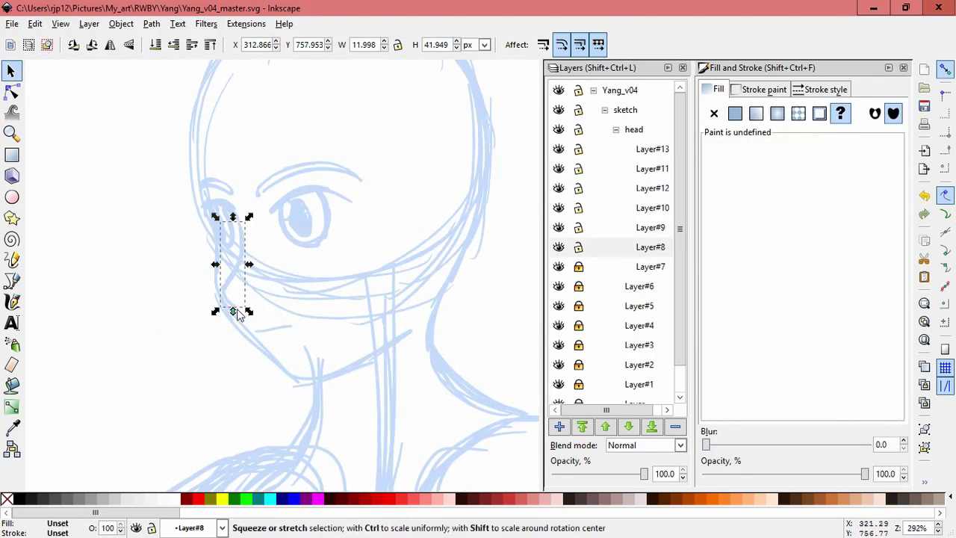
pyautogui.hotkey('ctrl', 'z')
pyautogui.moveTo(249, 291)
pyautogui.mouseDown()
pyautogui.moveTo(256, 275)
pyautogui.moveTo(252, 284)
pyautogui.mouseUp()
pyautogui.click(263, 278)
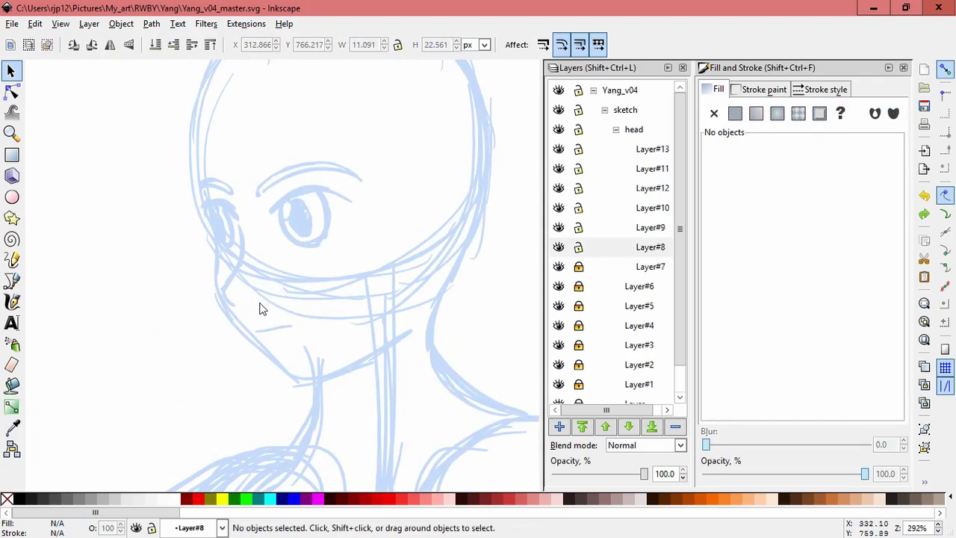
# Nudge the grouped nose strokes on Layer#8 slightly upward on the face and save the drawing.
pyautogui.moveTo(233, 261); pyautogui.dragTo(239, 254)
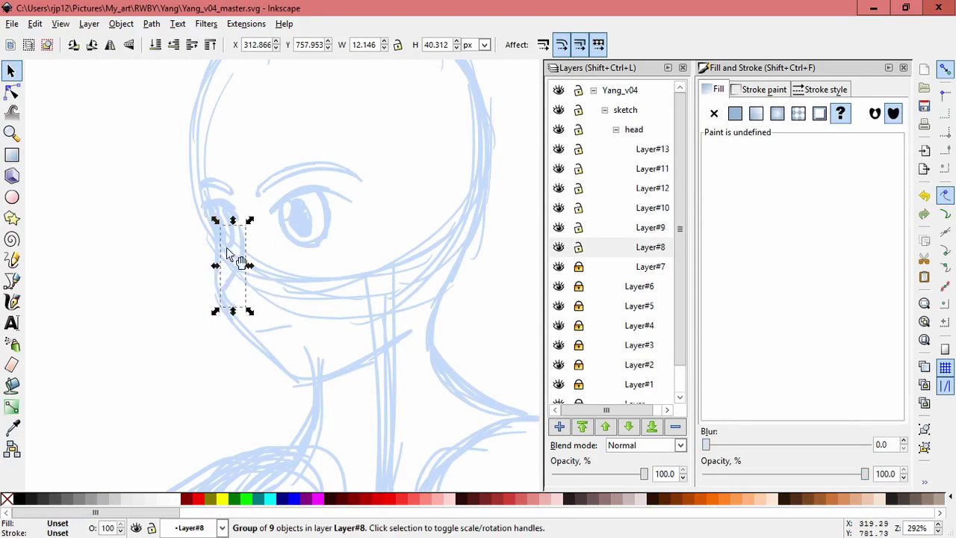
pyautogui.moveTo(213, 315); pyautogui.dragTo(211, 313)
pyautogui.click(313, 312)
pyautogui.click(237, 220)
pyautogui.keyDown('ctrl'); pyautogui.click(241, 250); pyautogui.keyUp('ctrl')
pyautogui.moveTo(279, 309); pyautogui.dragTo(196, 192)
pyautogui.click(263, 278)
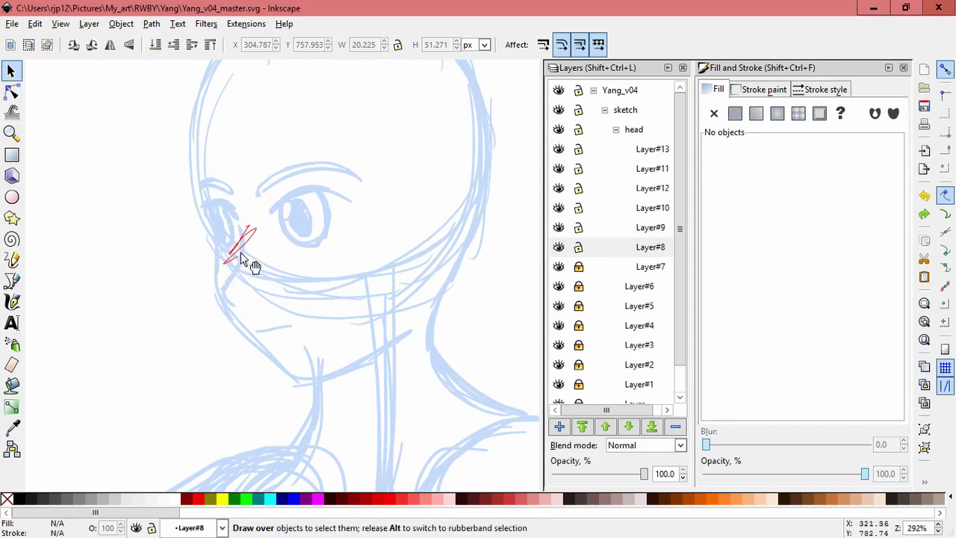
pyautogui.moveTo(295, 297); pyautogui.dragTo(246, 252)
pyautogui.press('Escape')
pyautogui.scroll(-4, 381, 269)
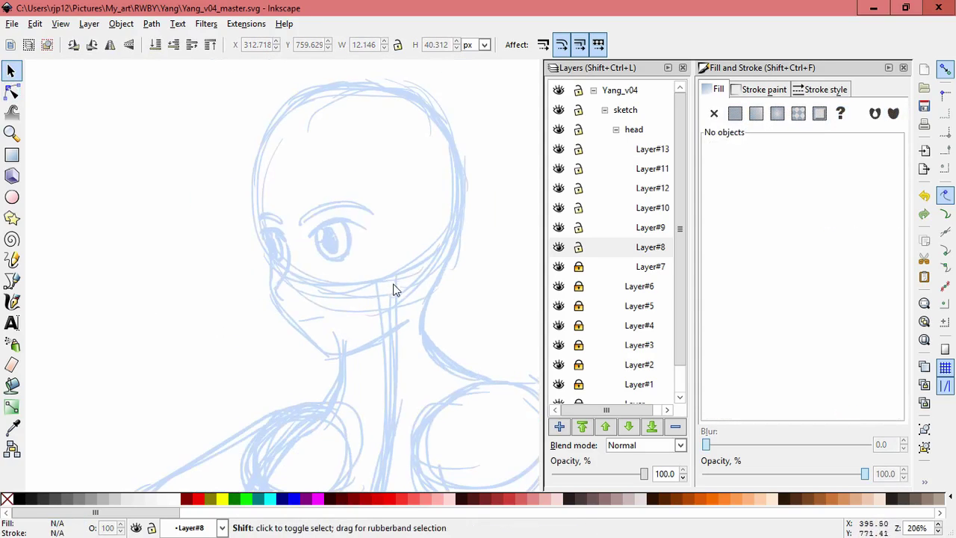
pyautogui.hotkey('ctrl', 's')
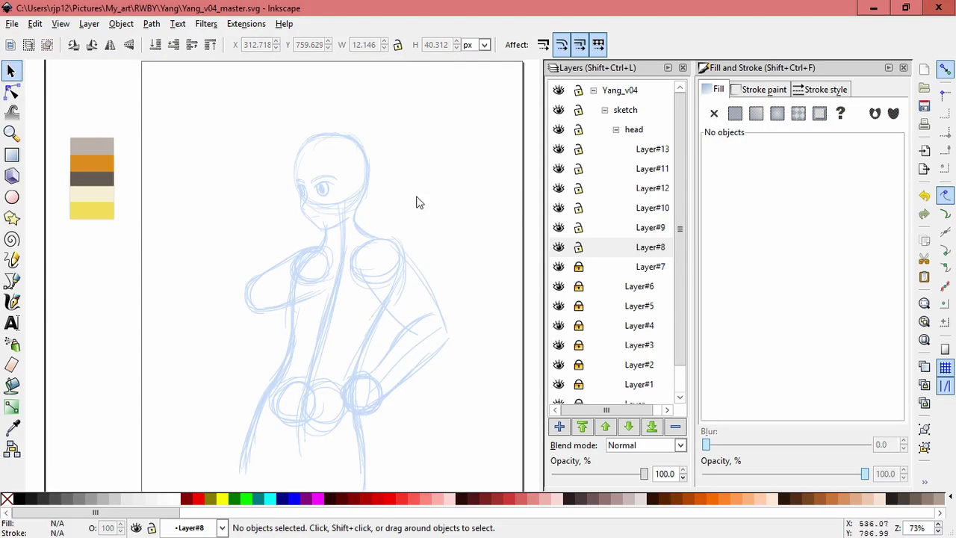
# Lock the facial feature layers Layer#8 through Layer#13 and add a new layer above Layer#13.
pyautogui.moveTo(578, 247); pyautogui.dragTo(579, 149)
pyautogui.click(558, 426)
pyautogui.press('Return')
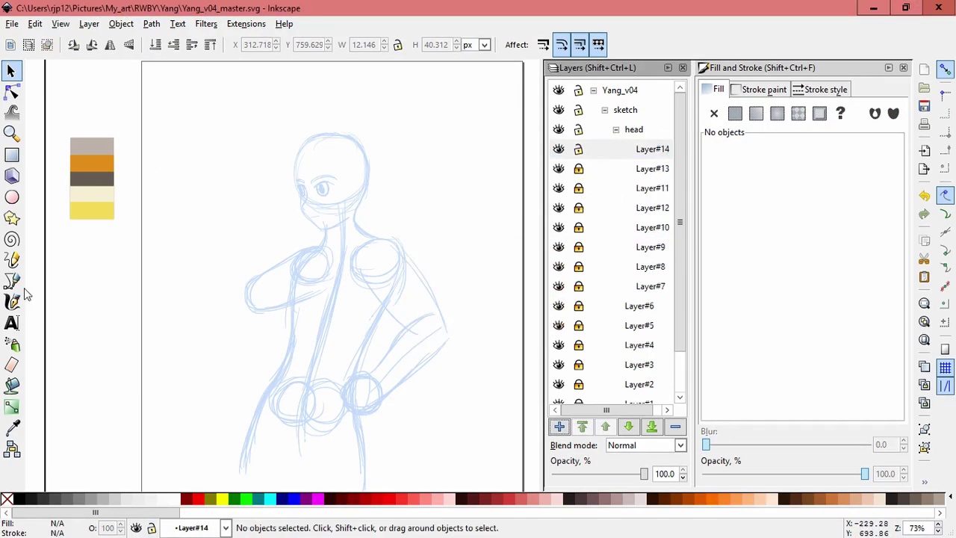
# Sketch the ear outline at the back of the jaw in light blue calligraphic strokes on Layer#14.
pyautogui.click(11, 301)
pyautogui.scroll(4, 423, 200)
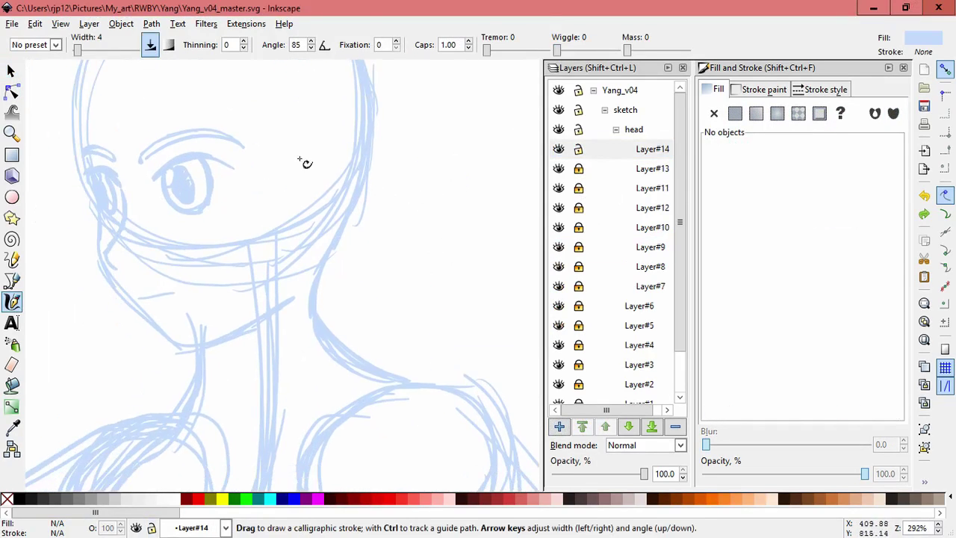
pyautogui.moveTo(294, 160); pyautogui.dragTo(319, 156)
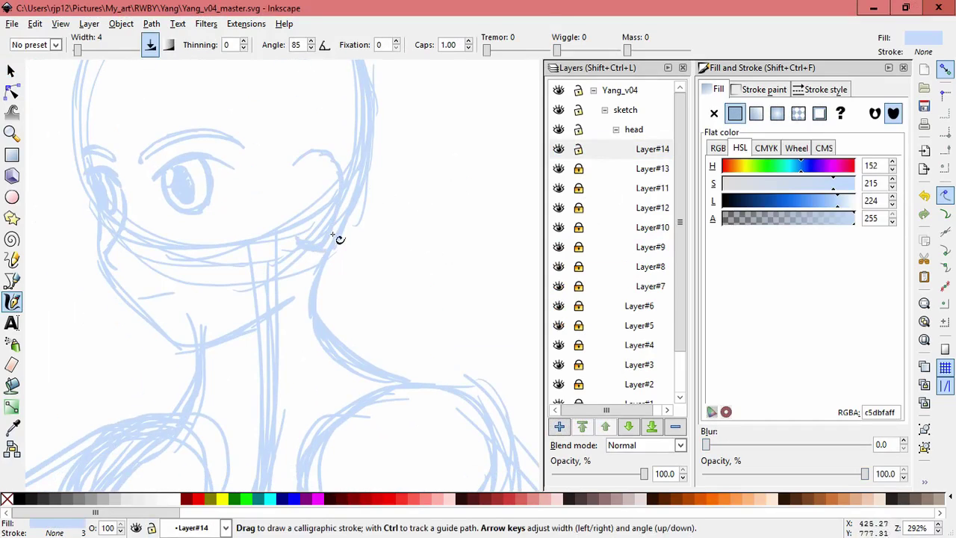
pyautogui.hotkey('ctrl', 'z')
pyautogui.hotkey('ctrl', 'shift', 'z')
pyautogui.press('Escape')
# Unlock Layer#7 and clean up the head, redrawing the skull outline and clearing the inner construction lines.
pyautogui.scroll(-2, 612, 246)
pyautogui.click(559, 374)
pyautogui.click(559, 373)
pyautogui.scroll(3, 567, 299)
pyautogui.click(578, 286)
pyautogui.moveTo(227, 177); pyautogui.dragTo(316, 265)
pyautogui.moveTo(183, 275)
pyautogui.mouseDown()
pyautogui.moveTo(177, 182)
pyautogui.moveTo(175, 196)
pyautogui.moveTo(224, 92)
pyautogui.moveTo(253, 107)
pyautogui.mouseUp()
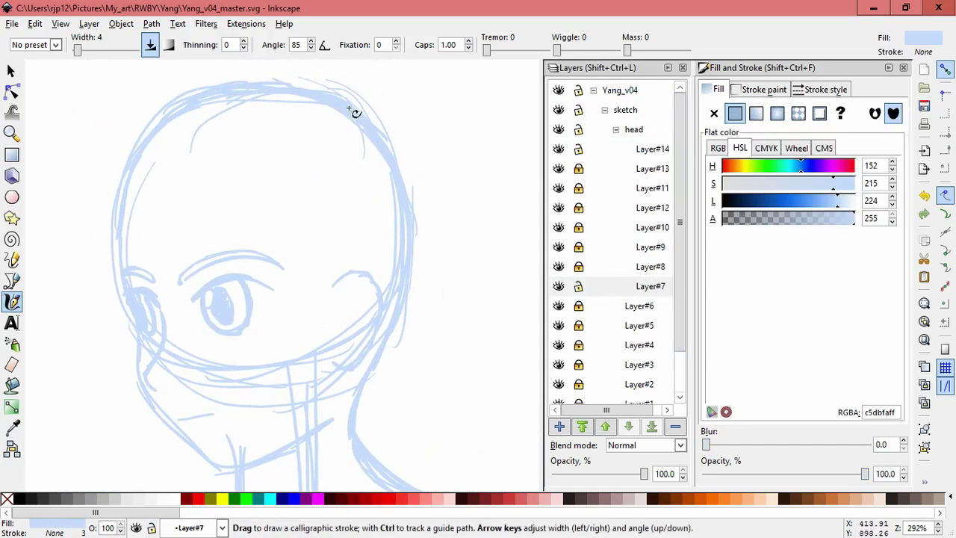
pyautogui.scroll(-2, 614, 303)
pyautogui.scroll(-2, 473, 346)
pyautogui.scroll(-1, 478, 350)
pyautogui.moveTo(478, 350); pyautogui.dragTo(464, 229)
pyautogui.scroll(-1, 455, 175)
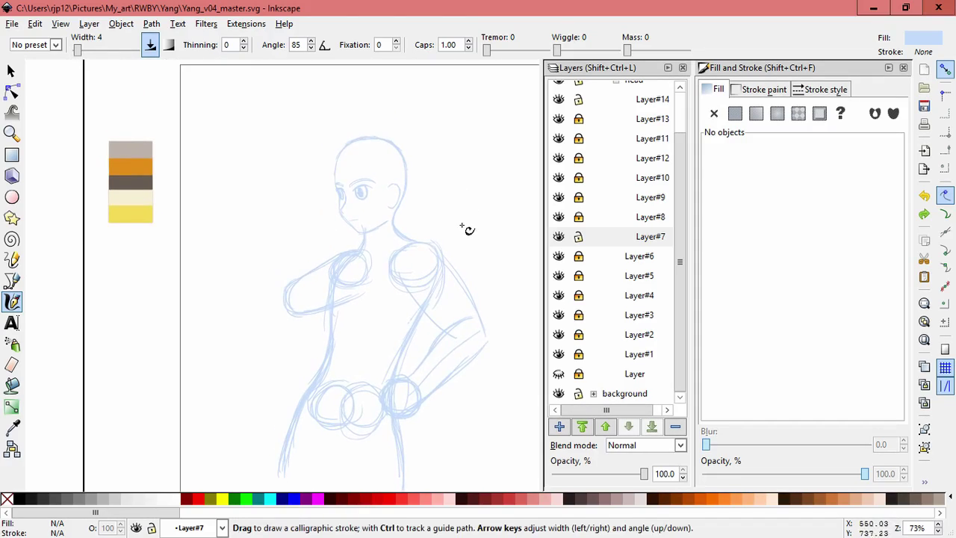
# Check which layers hold the neck lines and remove the rough front neck strokes beneath the chin.
pyautogui.scroll(2, 448, 196)
pyautogui.press('s')
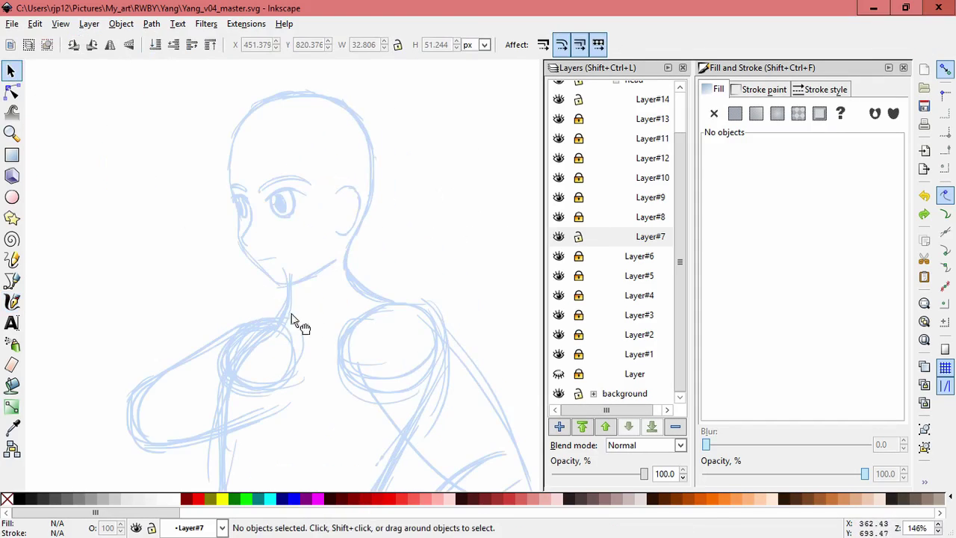
pyautogui.click(559, 236)
pyautogui.click(559, 335)
pyautogui.click(559, 334)
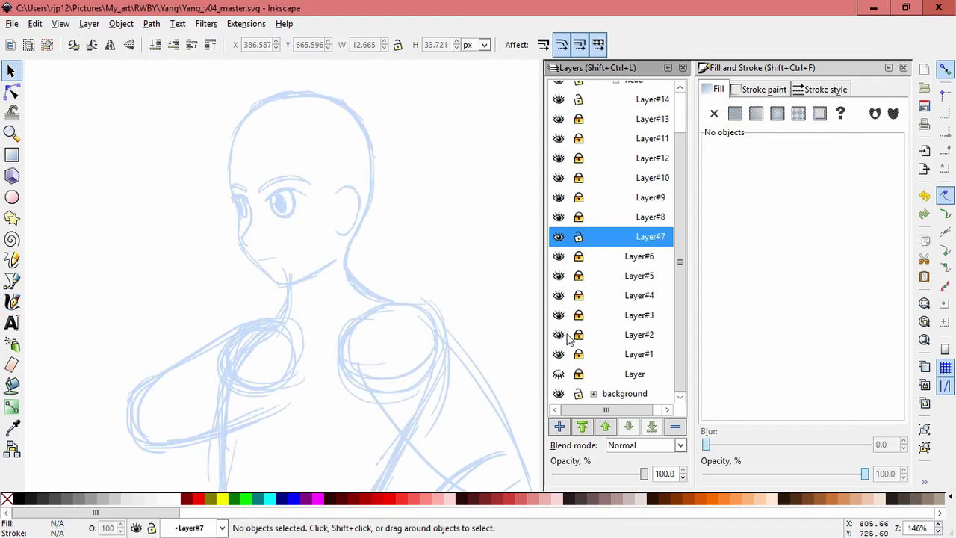
pyautogui.click(278, 292)
pyautogui.press('Escape')
pyautogui.click(559, 236)
pyautogui.click(454, 266)
pyautogui.press('Escape')
pyautogui.click(559, 236)
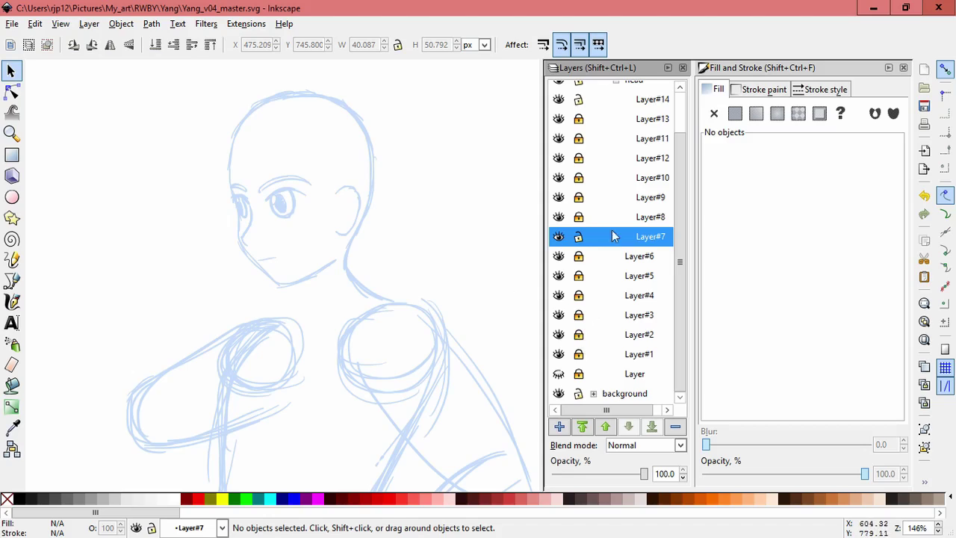
# Draw a clean front neck line on Layer#7 curving from under the chin to the far shoulder.
pyautogui.click(12, 301)
pyautogui.scroll(1, 335, 293)
pyautogui.moveTo(282, 285); pyautogui.dragTo(248, 325)
pyautogui.scroll(-1, 312, 249)
pyautogui.hscroll(2, 312, 249)
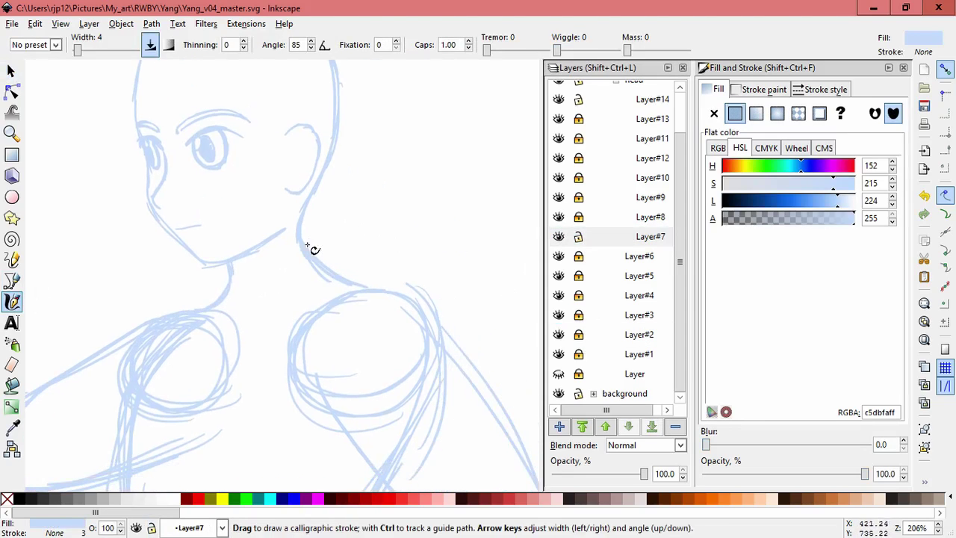
# Replace the rough back neck line with a cleaner curve running from behind the jaw into the near shoulder.
pyautogui.press('s')
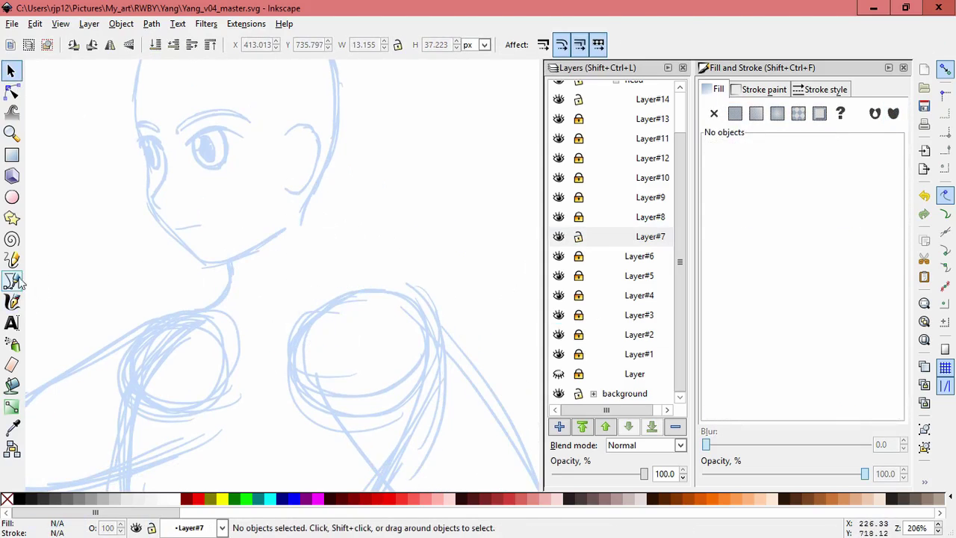
pyautogui.click(12, 302)
pyautogui.moveTo(337, 273); pyautogui.dragTo(406, 314)
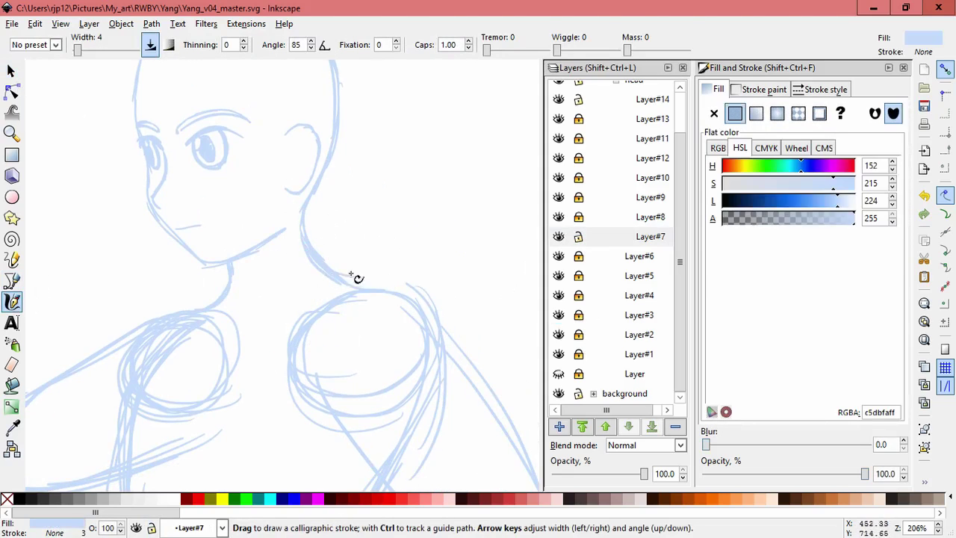
# Strengthen the upper contours of the near and far shoulders with calligraphic strokes on Layer#7.
pyautogui.moveTo(344, 277)
pyautogui.mouseDown()
pyautogui.moveTo(447, 342)
pyautogui.moveTo(448, 357)
pyautogui.mouseUp()
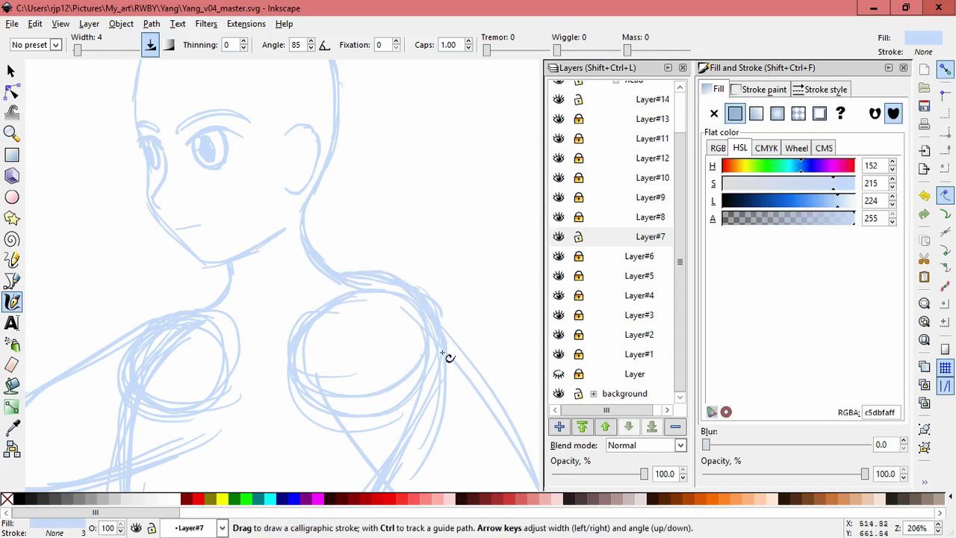
pyautogui.keyDown('ctrl'); pyautogui.click(273, 349); pyautogui.keyUp('ctrl')
pyautogui.moveTo(341, 277)
pyautogui.mouseDown()
pyautogui.moveTo(368, 280)
pyautogui.moveTo(427, 313)
pyautogui.mouseUp()
pyautogui.moveTo(213, 311)
pyautogui.mouseDown()
pyautogui.moveTo(145, 324)
pyautogui.moveTo(137, 366)
pyautogui.mouseUp()
pyautogui.scroll(-3, 492, 273)
pyautogui.moveTo(493, 273); pyautogui.dragTo(445, 185)
pyautogui.scroll(2, 441, 198)
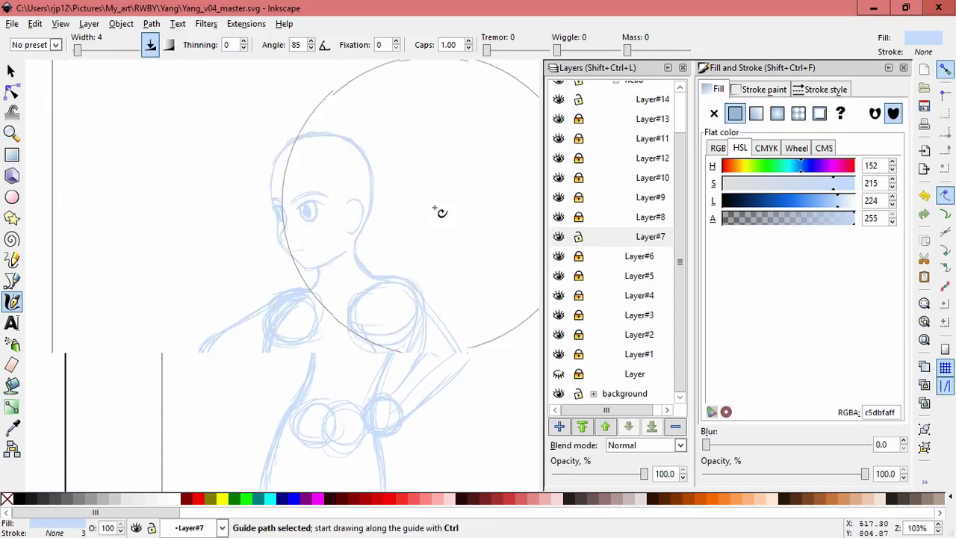
# Select the skull outline strokes and narrow them slightly from the back of the head.
pyautogui.press('s')
pyautogui.moveTo(107, 89); pyautogui.dragTo(392, 329)
pyautogui.moveTo(385, 119); pyautogui.dragTo(386, 119)
pyautogui.click(419, 131)
pyautogui.moveTo(225, 92); pyautogui.dragTo(405, 282)
pyautogui.moveTo(383, 194); pyautogui.dragTo(379, 194)
pyautogui.click(464, 245)
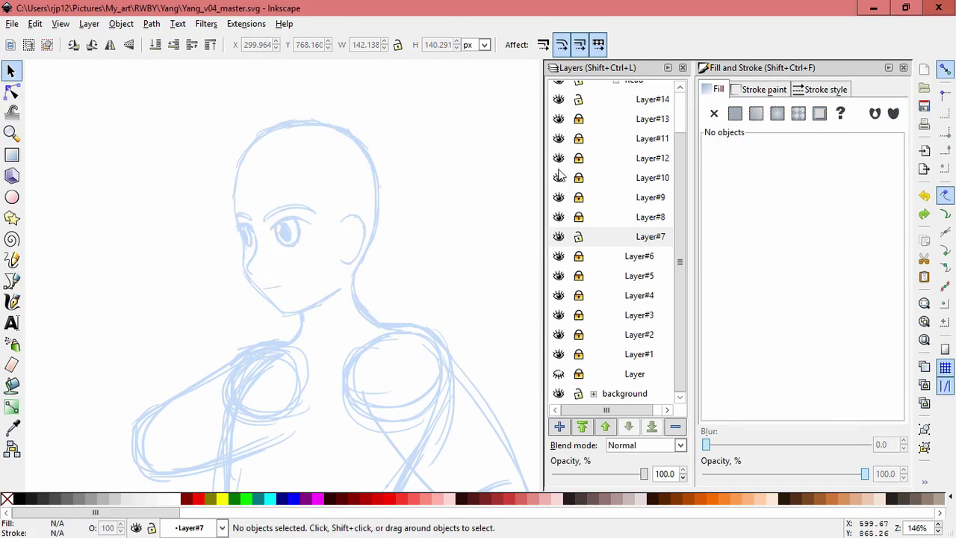
# Shrink the skull outline slightly from its upper back corner and save the drawing.
pyautogui.scroll(3, 568, 172)
pyautogui.moveTo(181, 98); pyautogui.dragTo(390, 279)
pyautogui.moveTo(388, 119); pyautogui.dragTo(383, 122)
pyautogui.click(442, 232)
pyautogui.hotkey('ctrl', 's')
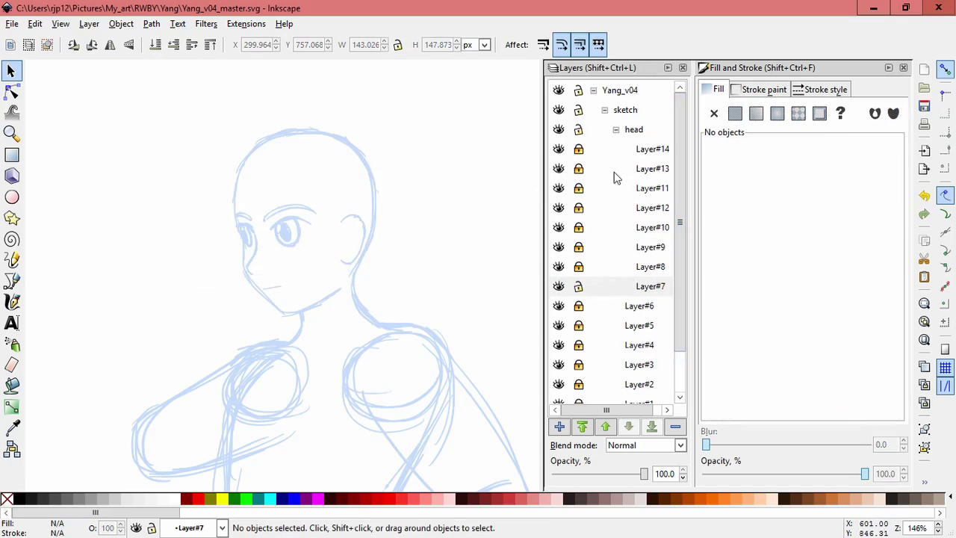
# Lock Layer#7, unlock Layer#14, and raise the ear slightly while making it shorter and wider.
pyautogui.click(578, 286)
pyautogui.scroll(2, 321, 211)
pyautogui.click(369, 242)
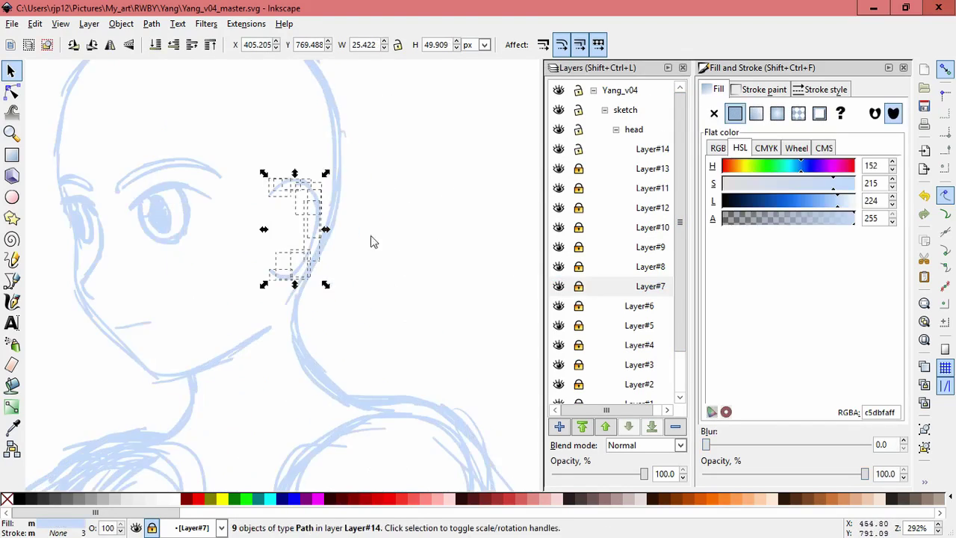
pyautogui.press('Escape')
pyautogui.hscroll(-1, 252, 156)
pyautogui.moveTo(344, 268); pyautogui.dragTo(354, 274)
pyautogui.moveTo(329, 196); pyautogui.dragTo(362, 149)
pyautogui.press('Escape')
pyautogui.hotkey('ctrl', 'a')
pyautogui.click(363, 179)
pyautogui.press('Escape')
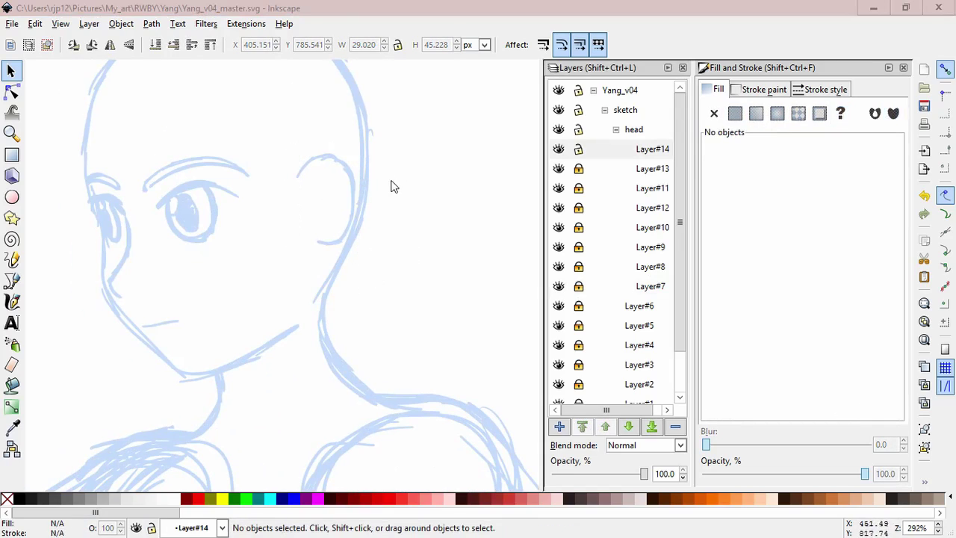
# Draw the inner ear curve with calligraphic strokes on Layer#14.
pyautogui.press('c')
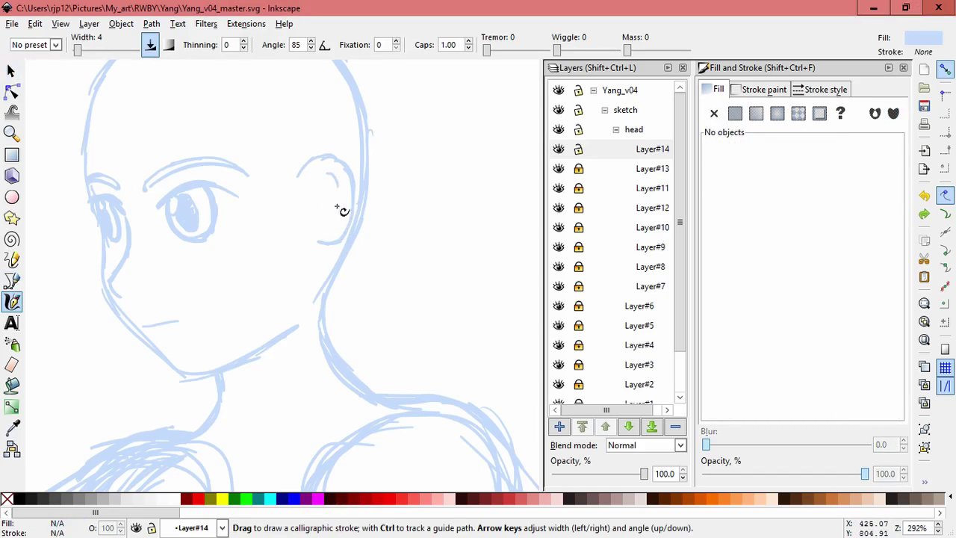
pyautogui.moveTo(345, 212)
pyautogui.mouseDown()
pyautogui.moveTo(320, 168)
pyautogui.moveTo(329, 252)
pyautogui.mouseUp()
pyautogui.click(297, 293)
# Add a new layer above the locked Layer#14 and save the drawing.
pyautogui.hotkey('ctrl', 'shift', 'n')
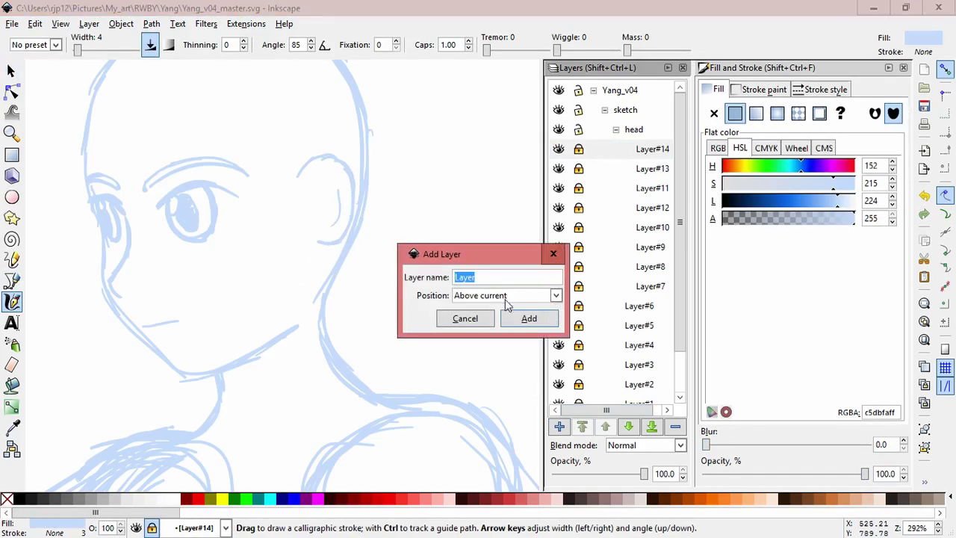
pyautogui.press('Return')
pyautogui.keyDown('ctrl'); pyautogui.scroll(-2, 452, 213); pyautogui.keyUp('ctrl')
pyautogui.press('5')
pyautogui.hotkey('ctrl', 's')
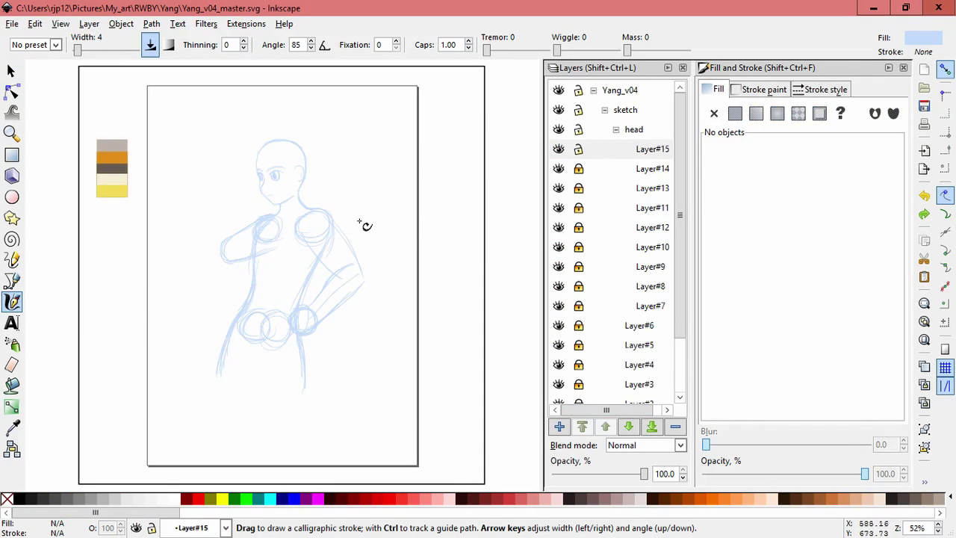
# Sketch the fringe strands falling from the forehead over the near eye on Layer#15.
pyautogui.press('z')
pyautogui.press('c')
pyautogui.scroll(4, 331, 190)
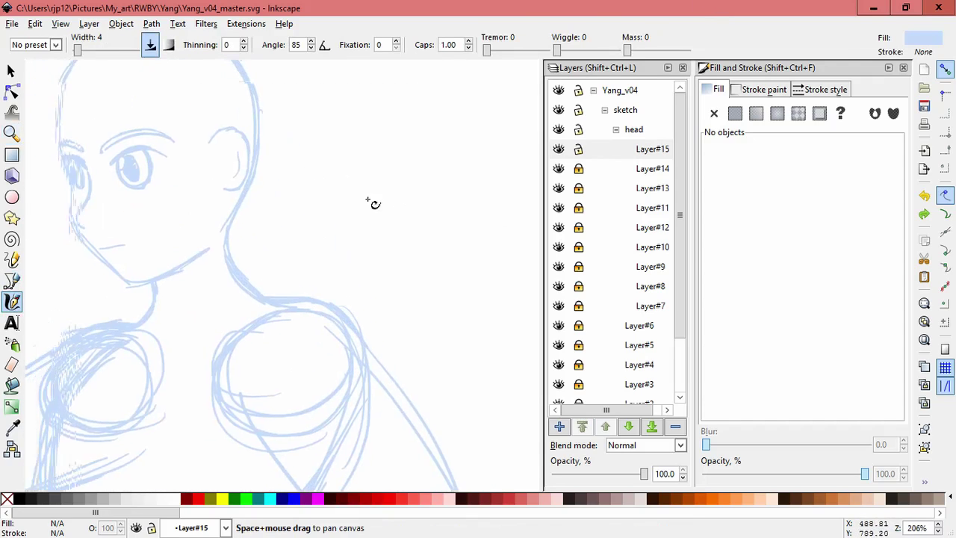
pyautogui.scroll(1, 478, 247)
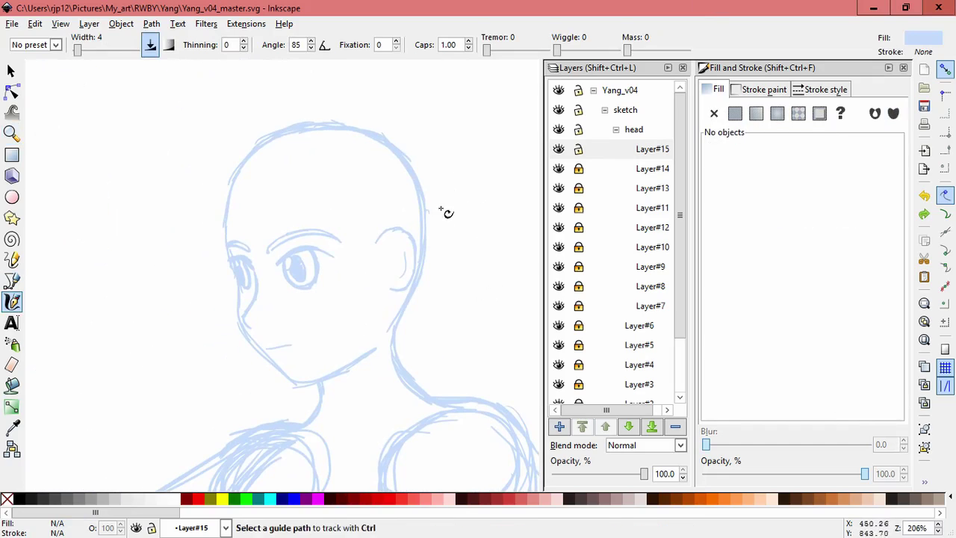
pyautogui.scroll(1, 418, 211)
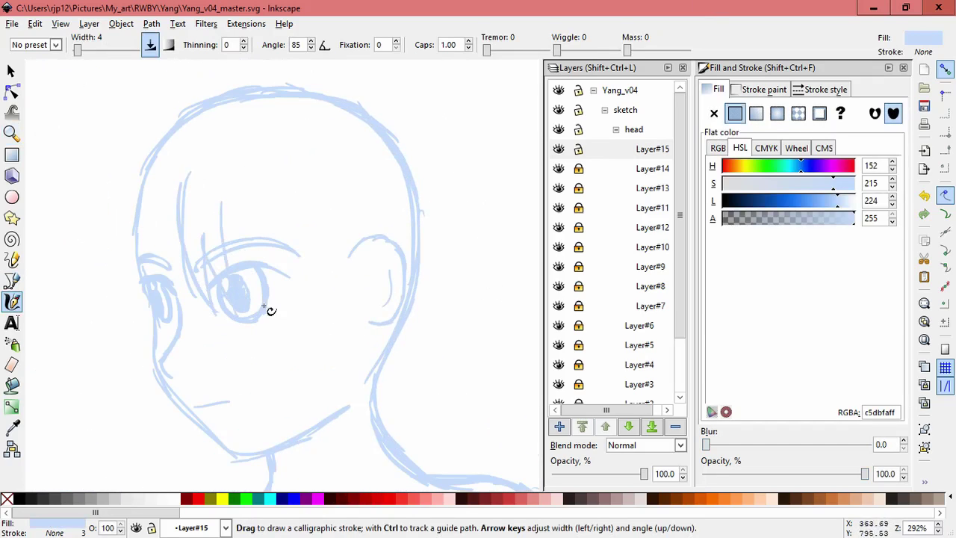
pyautogui.moveTo(246, 251); pyautogui.dragTo(224, 207)
pyautogui.moveTo(273, 273); pyautogui.dragTo(289, 325)
pyautogui.moveTo(258, 209)
pyautogui.mouseDown()
pyautogui.moveTo(277, 229)
pyautogui.moveTo(273, 306)
pyautogui.mouseUp()
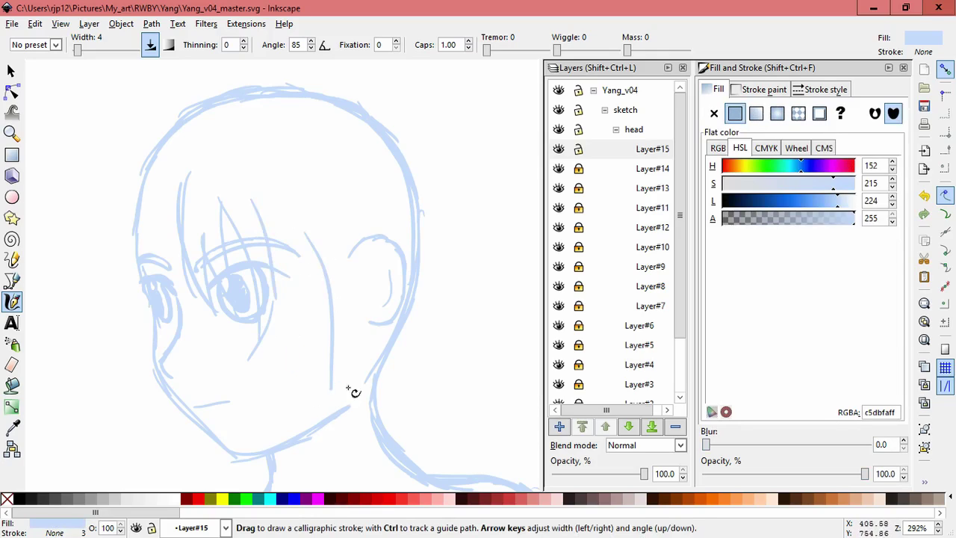
# Draw long side hair strands running down in front of the ear to the jaw on Layer#15.
pyautogui.moveTo(351, 284); pyautogui.dragTo(324, 225)
pyautogui.moveTo(348, 321); pyautogui.dragTo(343, 384)
pyautogui.moveTo(343, 444); pyautogui.dragTo(348, 328)
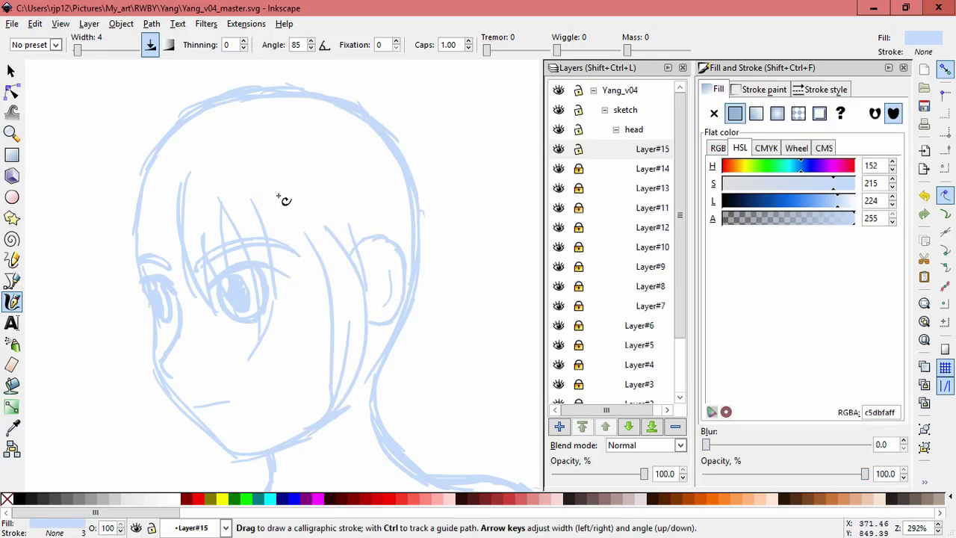
# Cut the fringe strands over the near eye, add a new layer above Layer#15, and paste them there in place.
pyautogui.press('s')
pyautogui.moveTo(154, 146); pyautogui.dragTo(299, 367)
pyautogui.hotkey('ctrl', 'x')
pyautogui.click(558, 427)
pyautogui.click(544, 322)
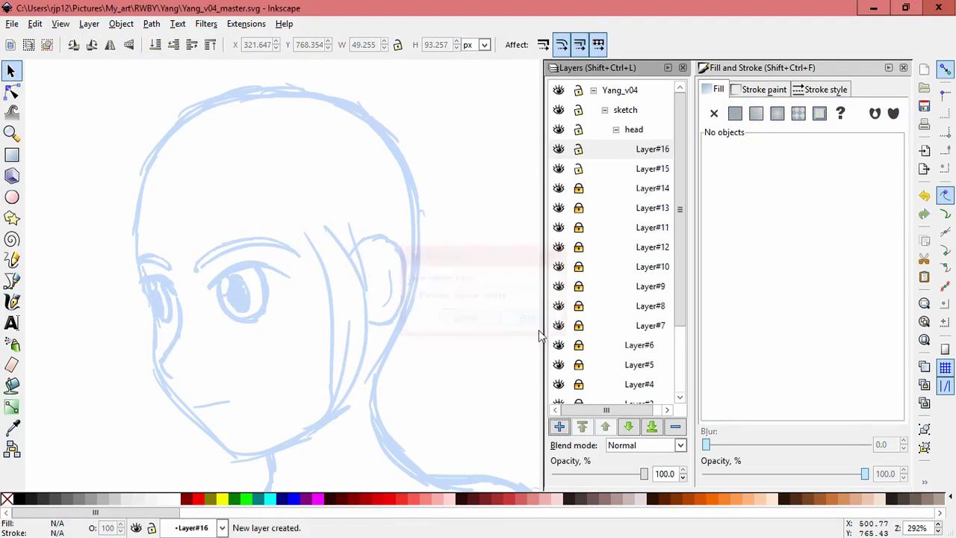
pyautogui.click(35, 23)
pyautogui.click(67, 140)
pyautogui.press('c')
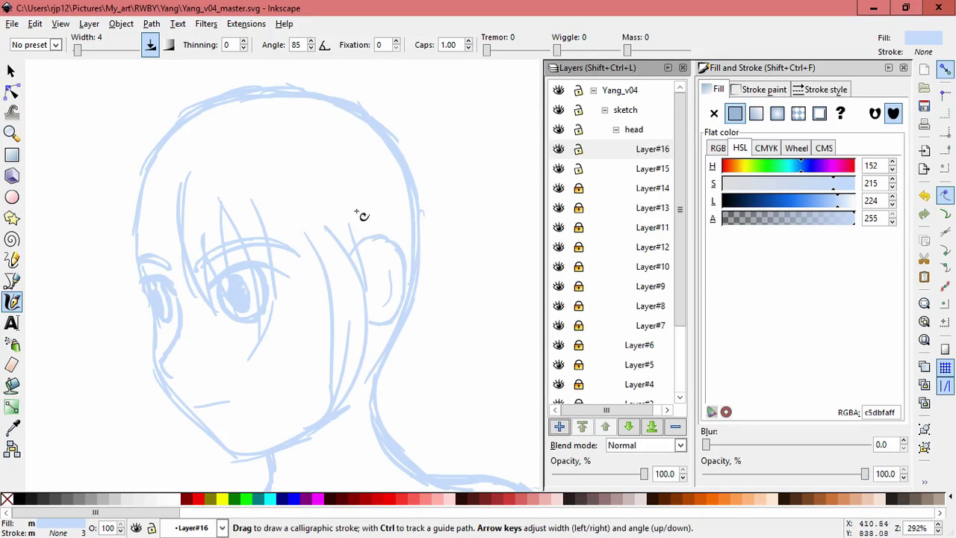
# Sketch the far-side hair, a curve from the crown toward the ear, and strands along the near cheek on Layer#16.
pyautogui.moveTo(209, 103)
pyautogui.mouseDown()
pyautogui.moveTo(126, 153)
pyautogui.moveTo(127, 313)
pyautogui.mouseUp()
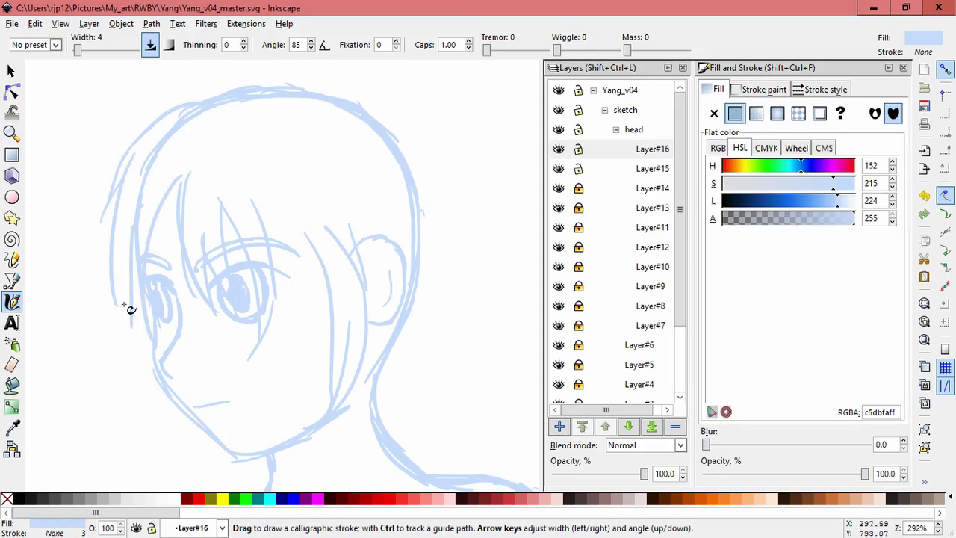
pyautogui.moveTo(120, 238); pyautogui.dragTo(122, 252)
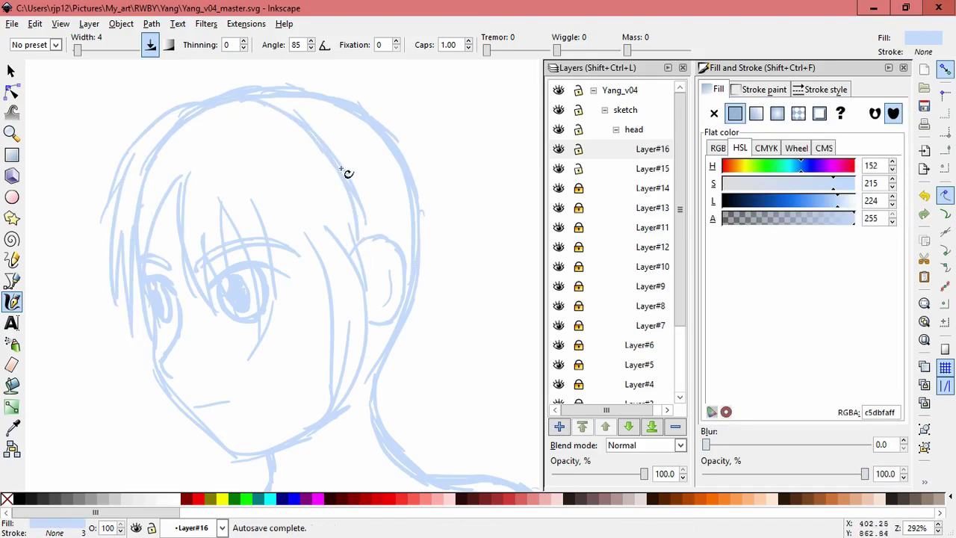
pyautogui.moveTo(333, 356)
pyautogui.mouseDown()
pyautogui.moveTo(330, 345)
pyautogui.moveTo(305, 377)
pyautogui.mouseUp()
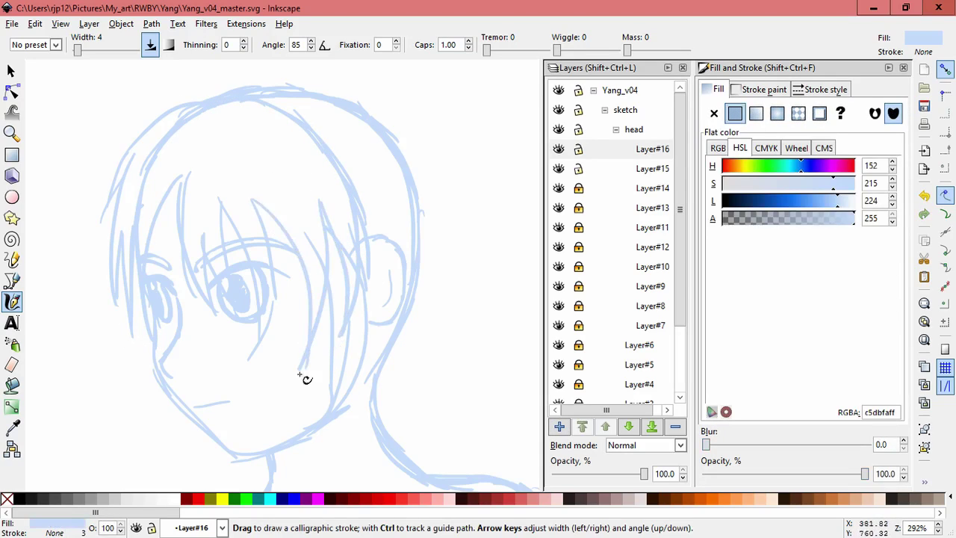
# Make Layer#15 current and draw a hair strand running from behind the ear down to the neck.
pyautogui.scroll(2, 449, 246)
pyautogui.hscroll(2, 448, 246)
pyautogui.hotkey('ctrl', 'pagedown')
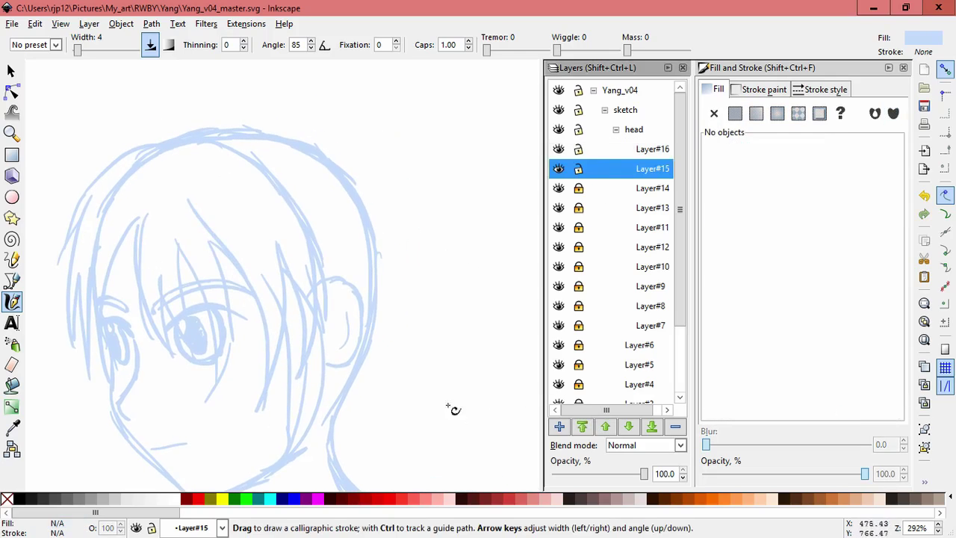
pyautogui.scroll(-3, 453, 343)
pyautogui.hscroll(1, 453, 343)
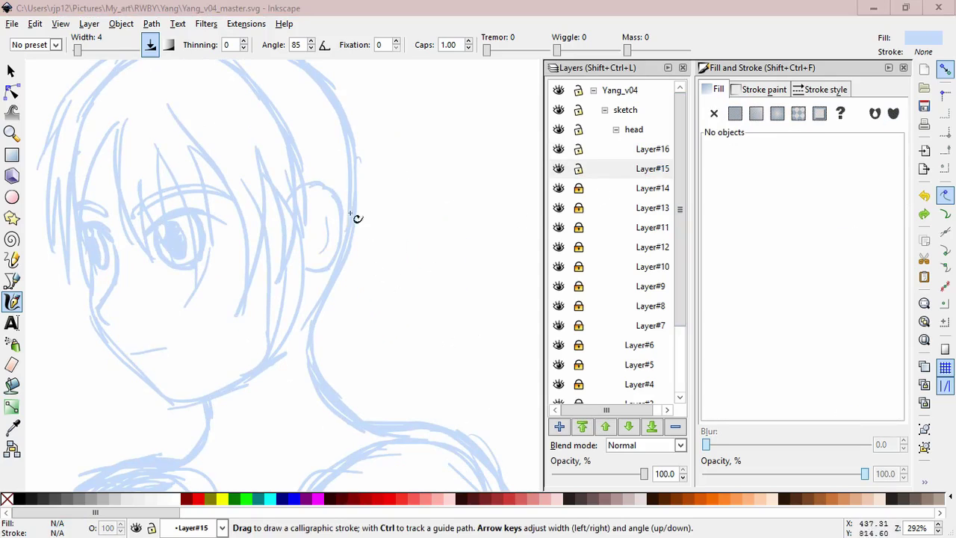
pyautogui.moveTo(317, 281); pyautogui.dragTo(305, 313)
pyautogui.hotkey('ctrl', 'z')
pyautogui.moveTo(308, 274); pyautogui.dragTo(306, 350)
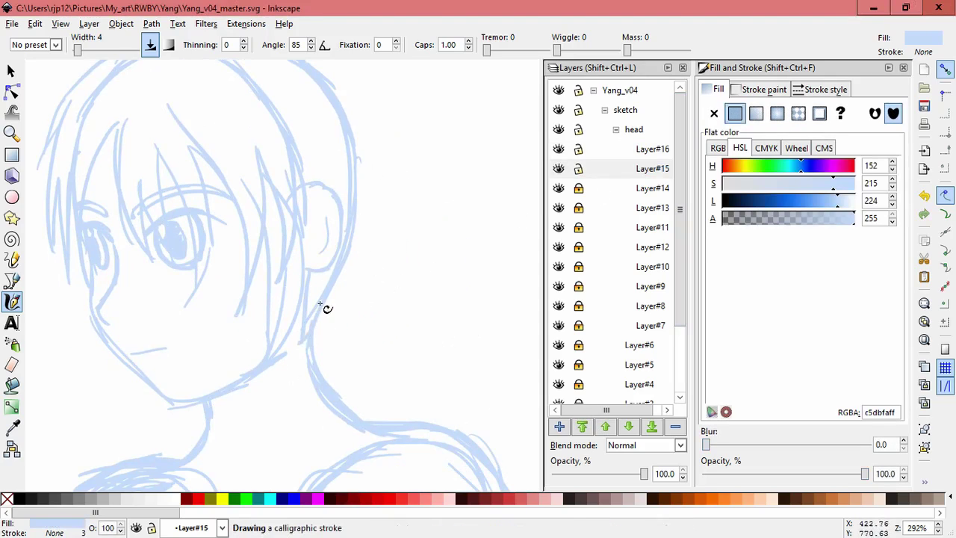
# Sketch the outer hair outline around the back of the head and over the crown on Layer#15.
pyautogui.moveTo(366, 248)
pyautogui.mouseDown()
pyautogui.moveTo(358, 113)
pyautogui.moveTo(369, 239)
pyautogui.mouseUp()
pyautogui.scroll(2, 336, 186)
pyautogui.moveTo(311, 124); pyautogui.dragTo(366, 369)
pyautogui.moveTo(301, 119)
pyautogui.mouseDown()
pyautogui.moveTo(144, 140)
pyautogui.moveTo(171, 112)
pyautogui.mouseUp()
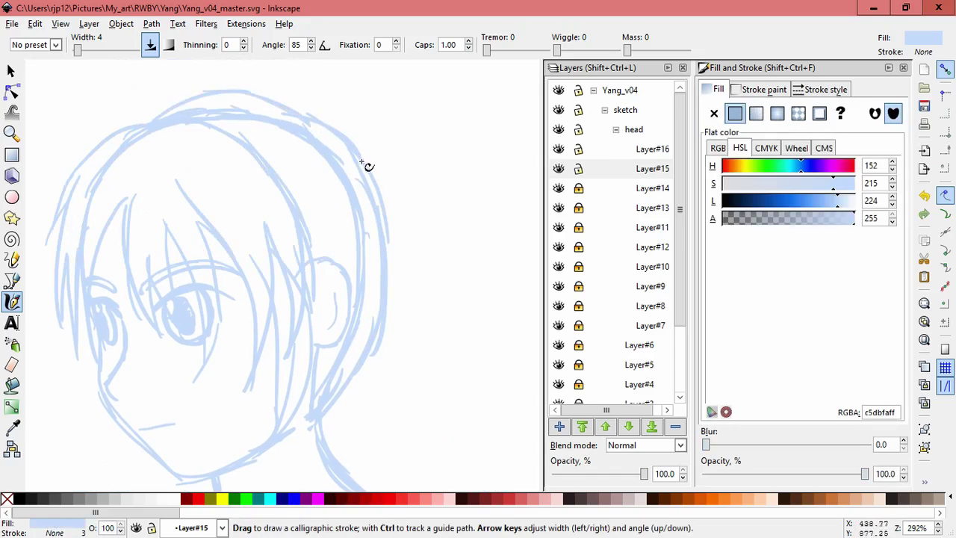
# Add a new layer above Layer#15 and sketch a high ponytail falling behind the head and shoulder.
pyautogui.hscroll(2, 367, 164)
pyautogui.click(558, 425)
pyautogui.press('Return')
pyautogui.scroll(2, 386, 266)
pyautogui.hscroll(-1, 269, 153)
pyautogui.moveTo(262, 165)
pyautogui.mouseDown()
pyautogui.moveTo(391, 120)
pyautogui.moveTo(384, 196)
pyautogui.moveTo(396, 361)
pyautogui.mouseUp()
pyautogui.scroll(-1, 451, 215)
pyautogui.scroll(-1, 376, 103)
pyautogui.scroll(2, 409, 258)
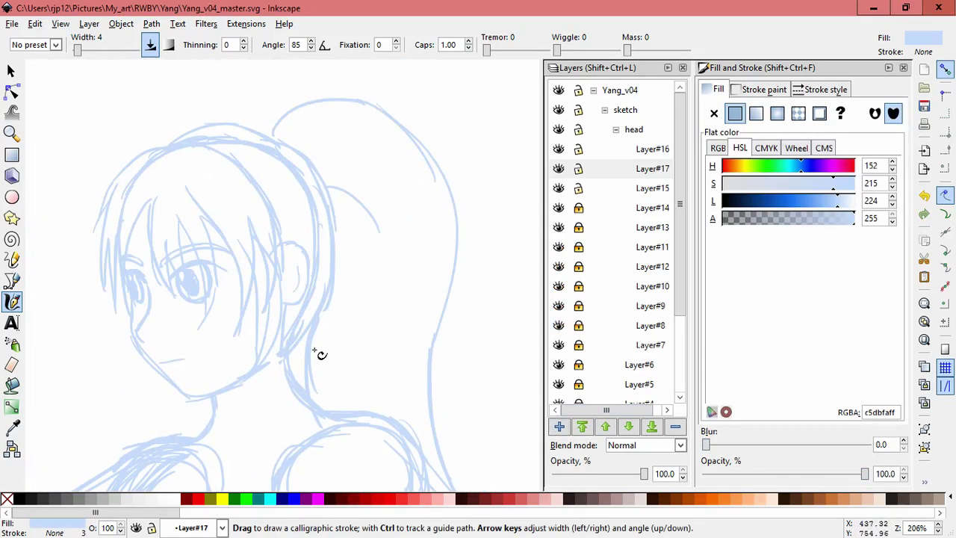
pyautogui.click(310, 353)
pyautogui.scroll(-2, 455, 286)
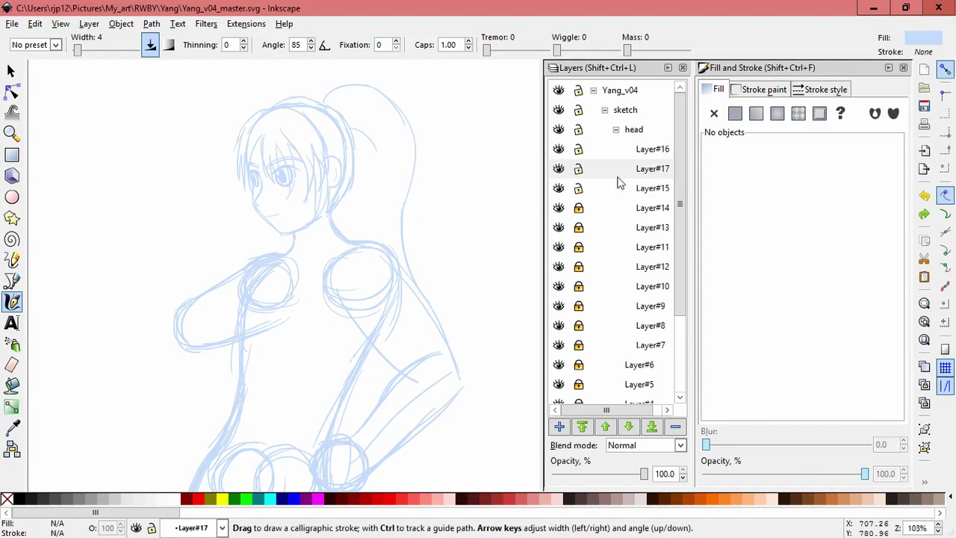
# Lock Layer#15, Layer#16 and Layer#17, collapse the head group, and unlock Layer#3, Layer#4 and Layer#5.
pyautogui.click(578, 169)
pyautogui.click(578, 188)
pyautogui.click(578, 149)
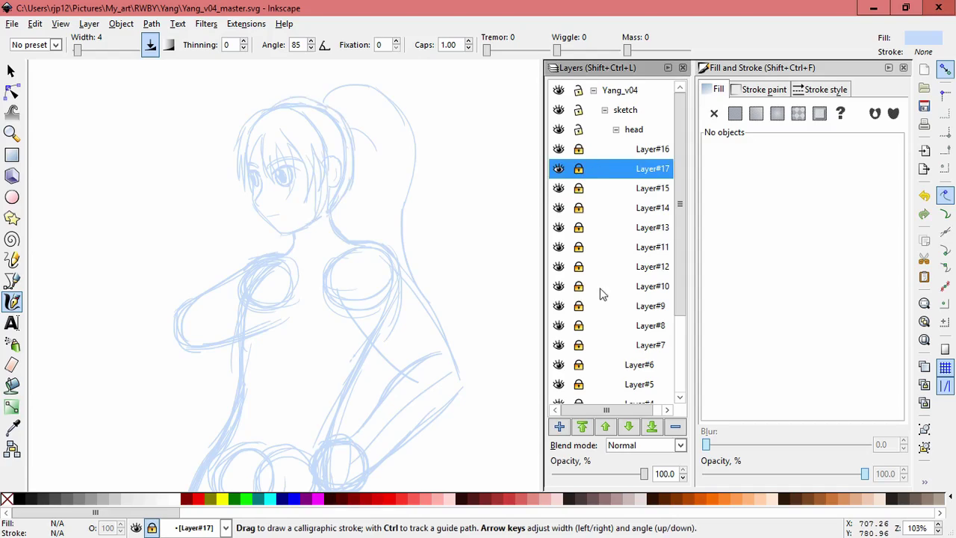
pyautogui.click(616, 131)
pyautogui.click(559, 189)
pyautogui.click(558, 208)
pyautogui.click(558, 267)
pyautogui.click(558, 227)
pyautogui.click(559, 246)
pyautogui.click(558, 169)
pyautogui.click(558, 169)
pyautogui.click(559, 188)
pyautogui.press('s')
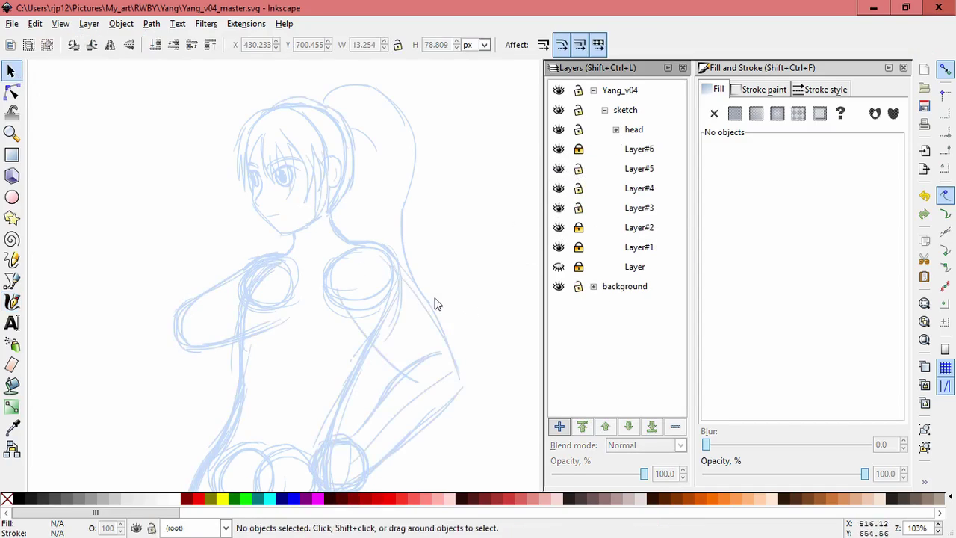
# Select the near arm and hand strokes, scale them down slightly to about 194 × 304 px, and nudge them into place.
pyautogui.click(568, 202)
pyautogui.scroll(-4, 433, 249)
pyautogui.scroll(-1, 433, 250)
pyautogui.moveTo(478, 405); pyautogui.dragTo(301, 203)
pyautogui.moveTo(425, 384); pyautogui.dragTo(414, 369)
pyautogui.moveTo(396, 271); pyautogui.dragTo(399, 264)
pyautogui.press('Escape')
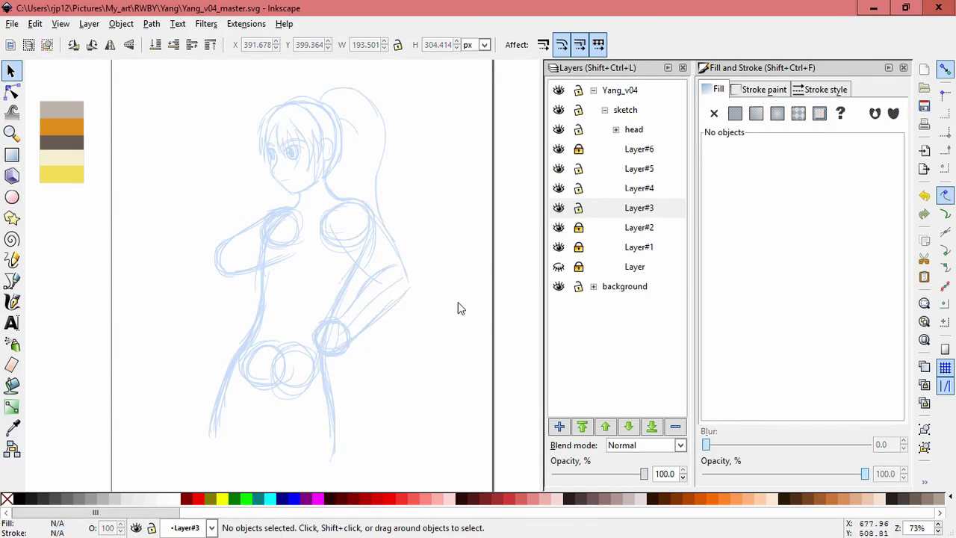
# Lock Layer#3, Layer#4 and Layer#5, and unlock Layer#1 and Layer#2.
pyautogui.click(578, 169)
pyautogui.click(578, 189)
pyautogui.click(578, 208)
pyautogui.click(578, 227)
pyautogui.click(578, 247)
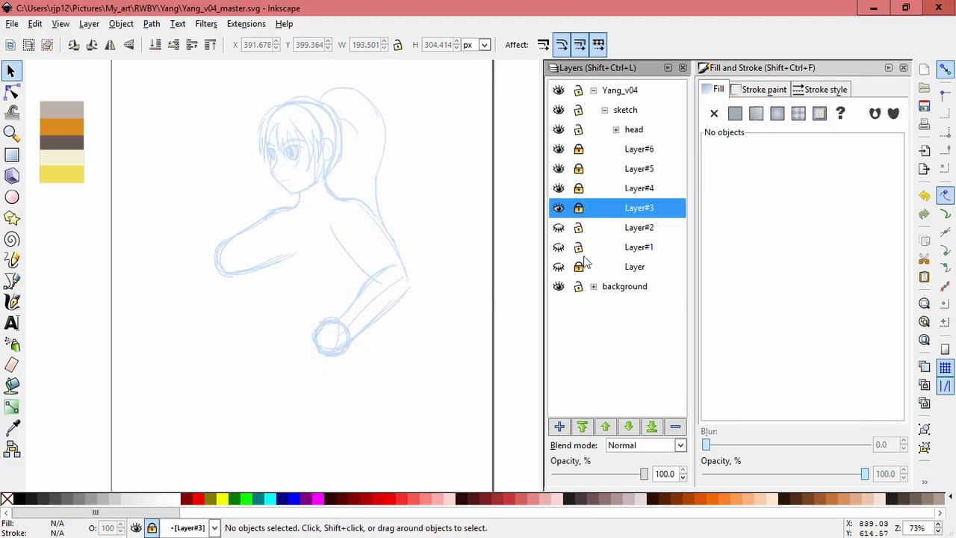
# Select the torso, shoulder and hip strokes and scale them down slightly to about 317 × 494 px.
pyautogui.moveTo(178, 174); pyautogui.dragTo(377, 421)
pyautogui.moveTo(292, 466); pyautogui.dragTo(294, 465)
pyautogui.moveTo(380, 466); pyautogui.dragTo(391, 458)
pyautogui.hotkey('ctrl', 'z')
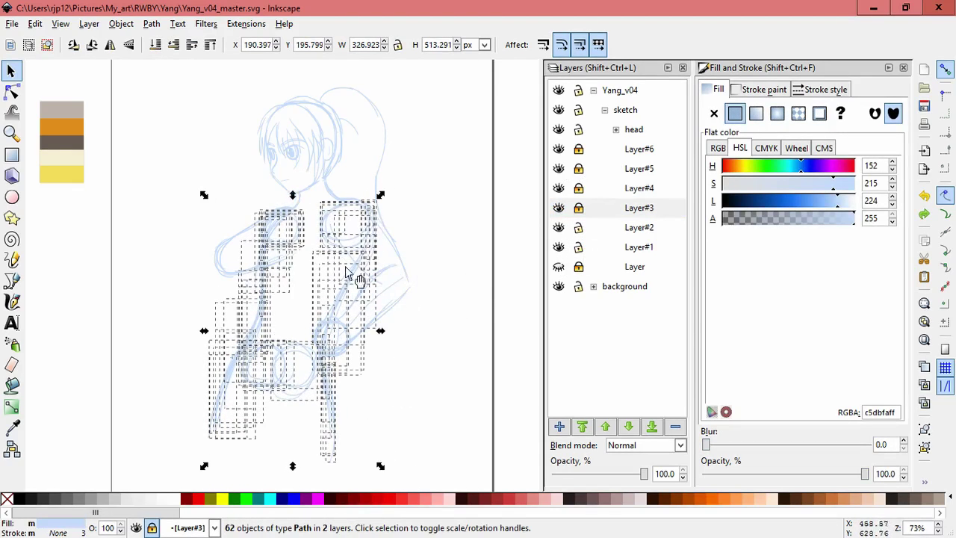
pyautogui.moveTo(292, 466); pyautogui.dragTo(292, 456)
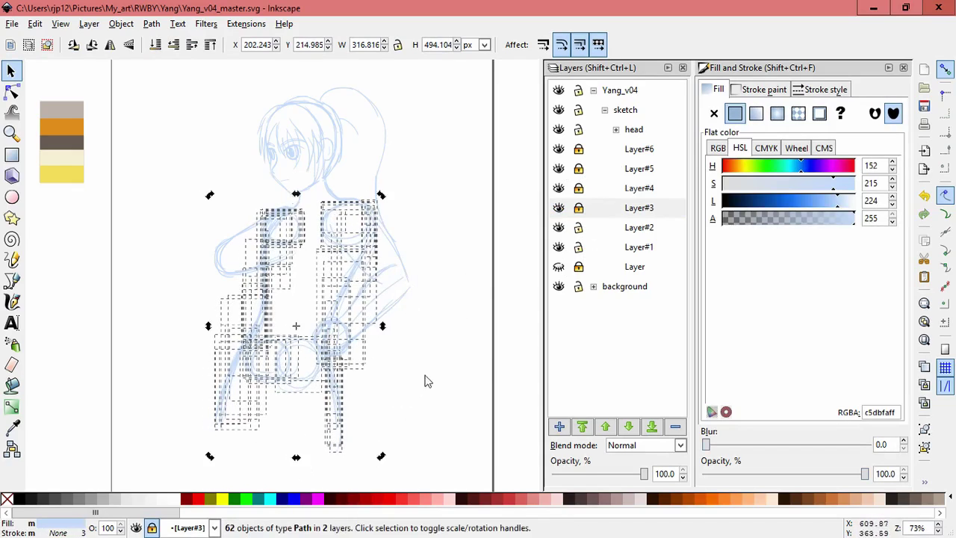
pyautogui.click(430, 243)
# Unlock Layer#17 in the head group and sketch further strands along the outer edge of the ponytail.
pyautogui.scroll(1, 448, 258)
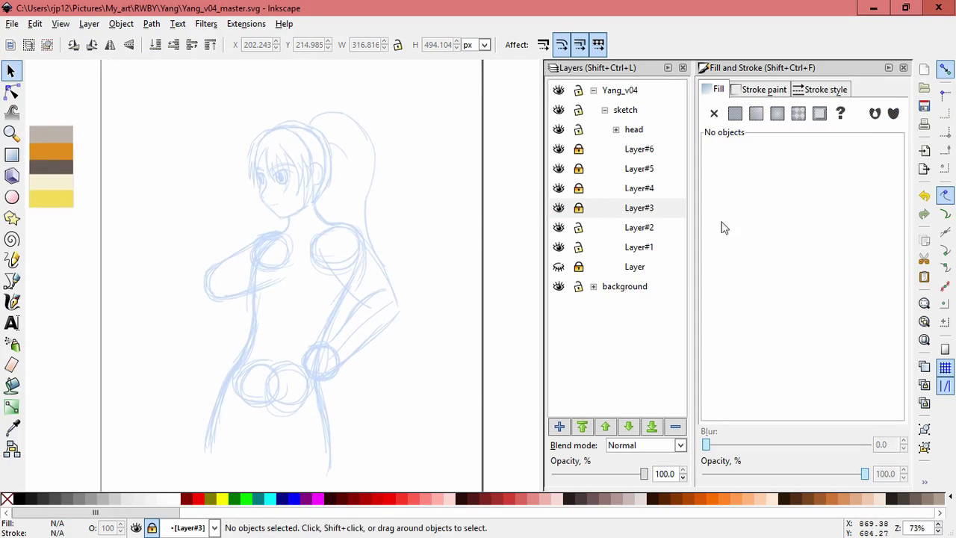
pyautogui.click(590, 208)
pyautogui.click(617, 130)
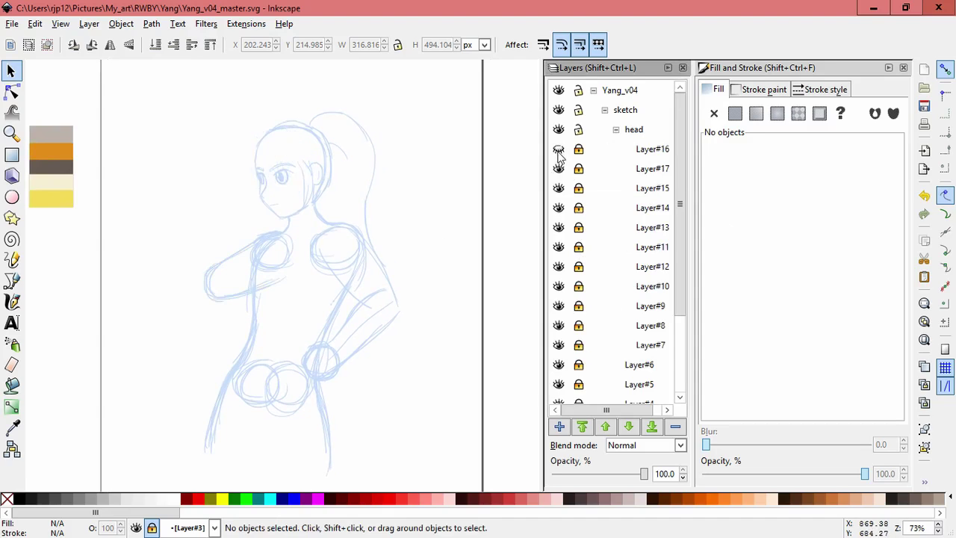
pyautogui.click(567, 169)
pyautogui.press('z')
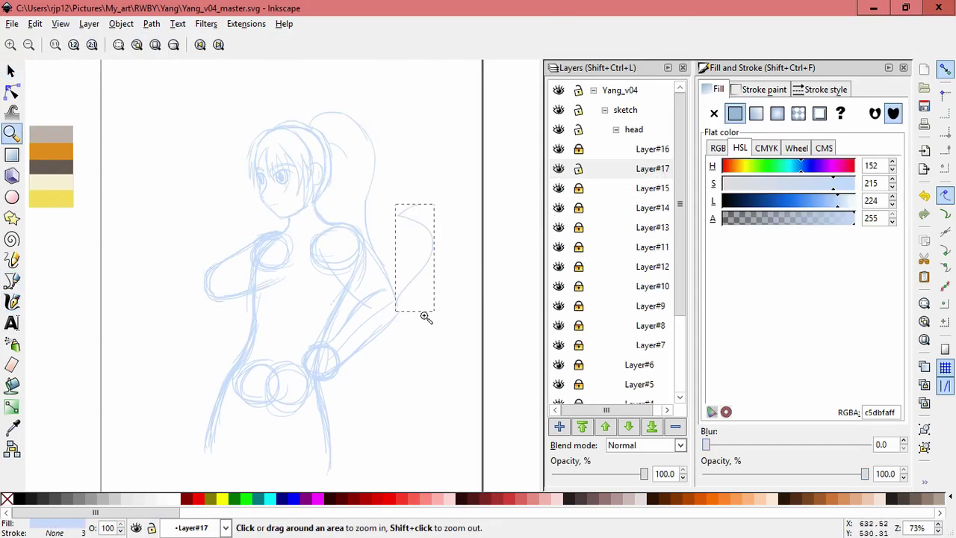
pyautogui.scroll(-3, 426, 316)
pyautogui.click(11, 301)
pyautogui.moveTo(347, 166); pyautogui.dragTo(376, 246)
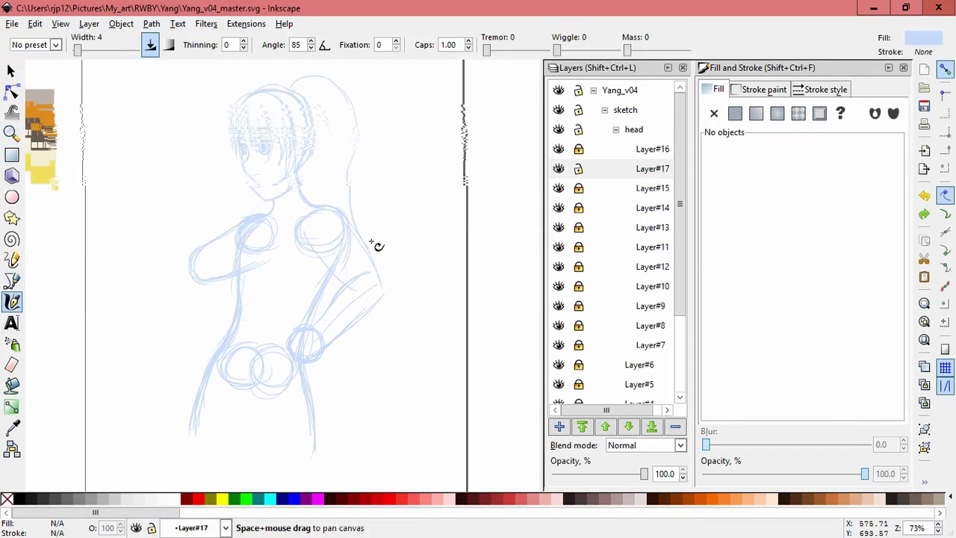
pyautogui.scroll(1, 289, 162)
pyautogui.moveTo(340, 251)
pyautogui.mouseDown()
pyautogui.moveTo(350, 239)
pyautogui.moveTo(345, 289)
pyautogui.moveTo(338, 168)
pyautogui.mouseUp()
# Sketch the pointed tips of the ponytail below the near elbow on Layer#17.
pyautogui.scroll(-2, 306, 206)
pyautogui.press('space')
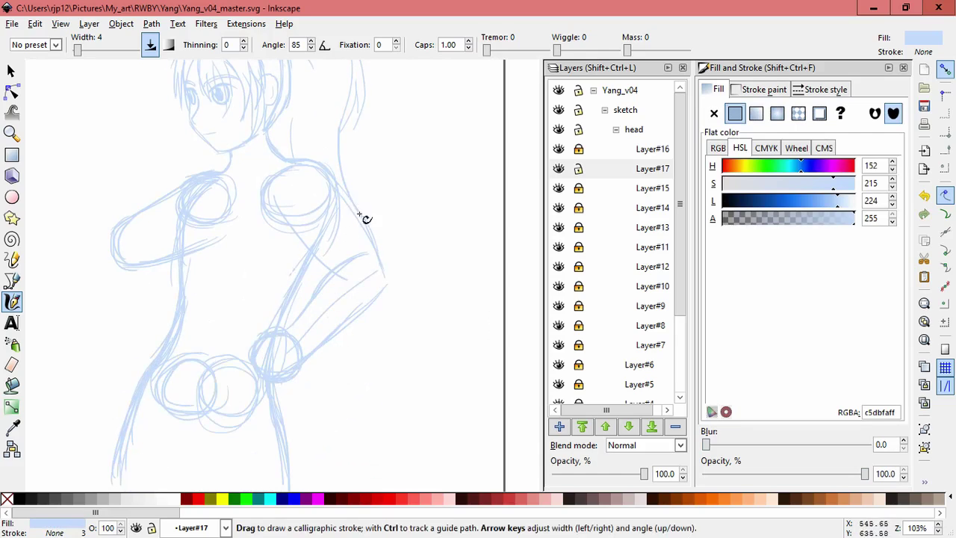
pyautogui.moveTo(343, 335)
pyautogui.mouseDown()
pyautogui.moveTo(316, 375)
pyautogui.moveTo(294, 363)
pyautogui.moveTo(334, 417)
pyautogui.mouseUp()
pyautogui.scroll(4, 437, 341)
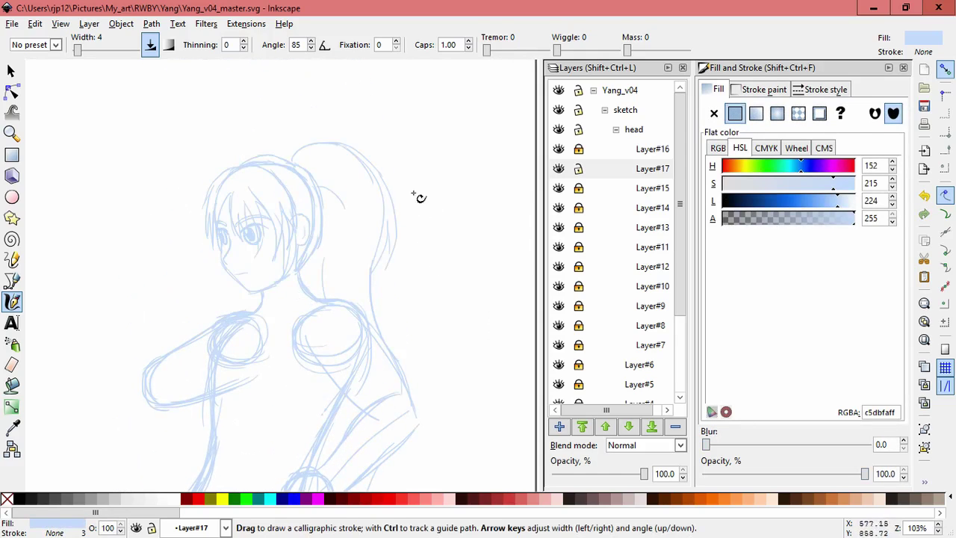
# Sketch a small hair tuft sticking out above the forehead and scale it down to about 50 × 19 px.
pyautogui.scroll(2, 420, 197)
pyautogui.moveTo(239, 184); pyautogui.dragTo(147, 186)
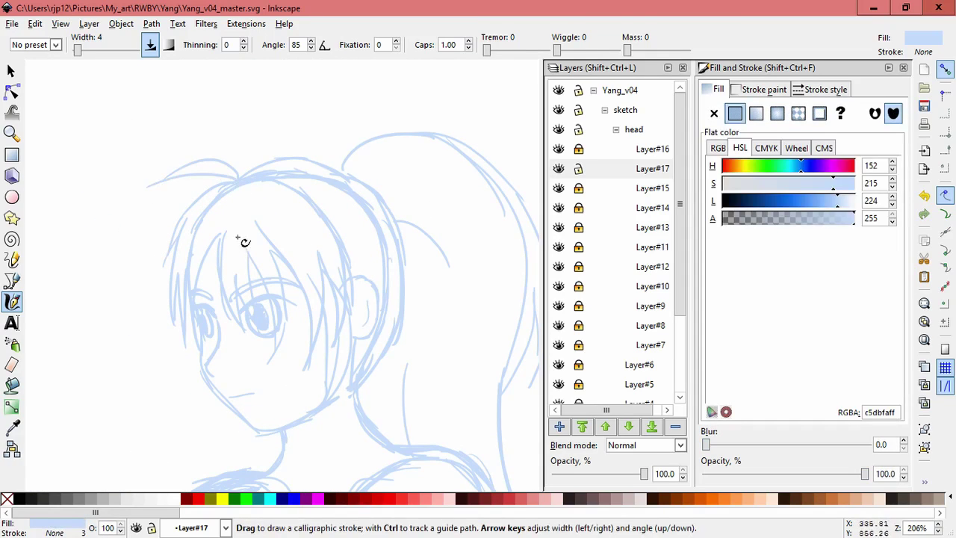
pyautogui.scroll(-2, 244, 241)
pyautogui.press('s')
pyautogui.moveTo(169, 112)
pyautogui.mouseDown()
pyautogui.moveTo(188, 101)
pyautogui.moveTo(165, 99)
pyautogui.mouseUp()
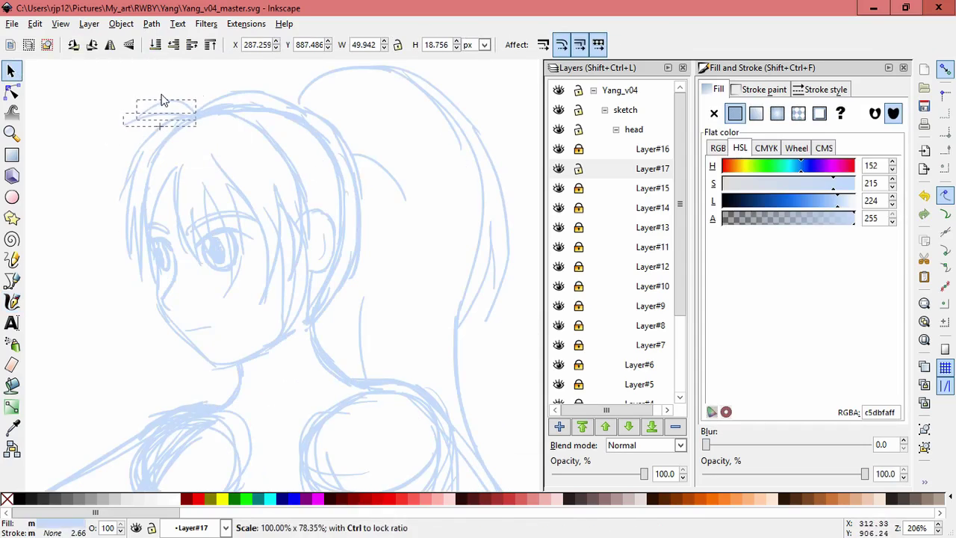
pyautogui.press('Escape')
pyautogui.scroll(-3, 435, 271)
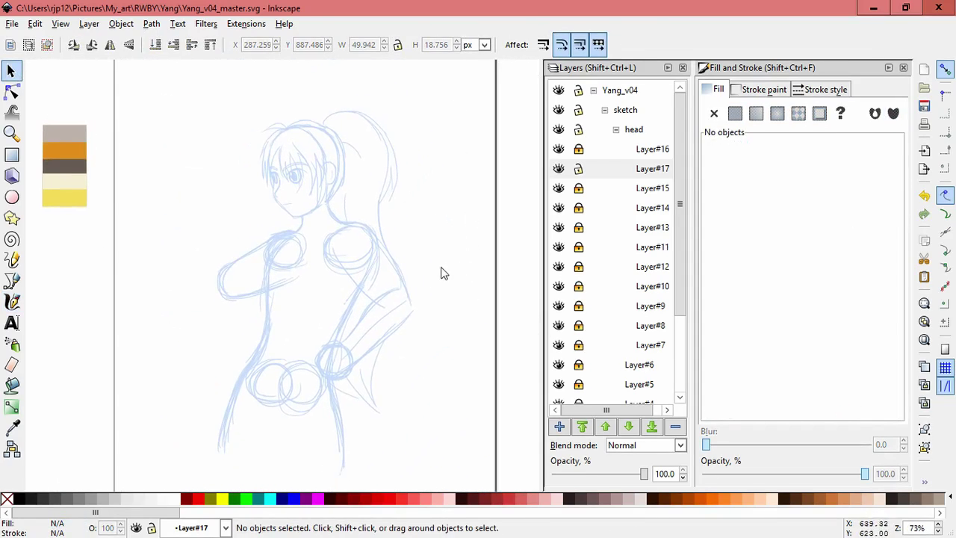
# Add a layer named cloths above the head group and create Layer#18 as its sublayer.
pyautogui.click(617, 129)
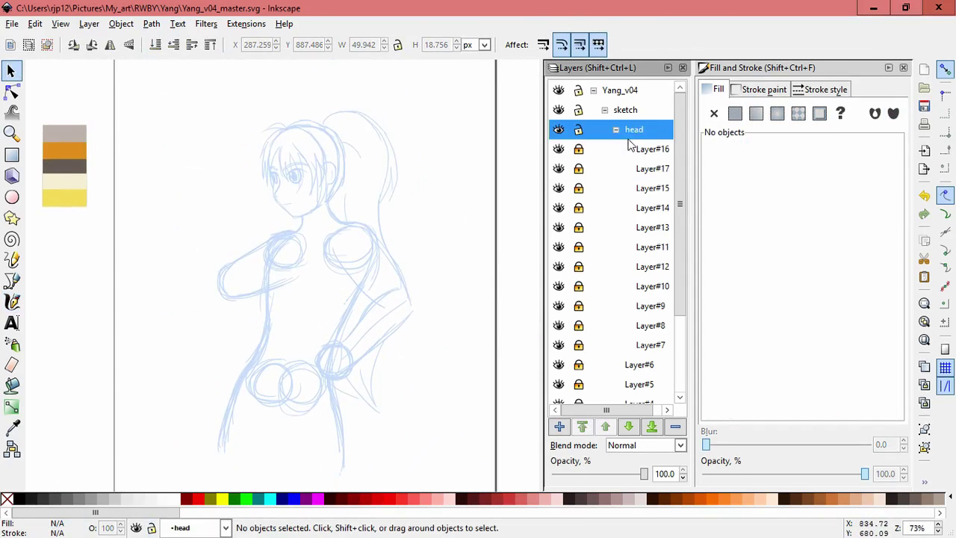
pyautogui.hotkey('shift', 'ctrl', 'n')
pyautogui.write('cloths')
pyautogui.press('Return')
pyautogui.hotkey('shift', 'ctrl', 'n')
pyautogui.click(555, 295)
pyautogui.click(518, 337)
pyautogui.click(529, 319)
# Sample the grey palette swatch as the stroke color and sketch the jacket's collar and shoulder lines on Layer#18.
pyautogui.press('c')
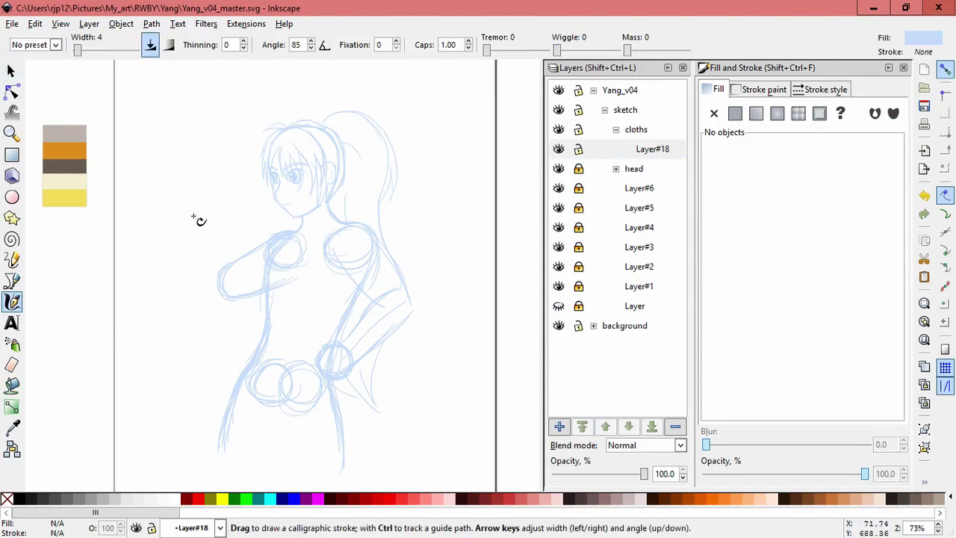
pyautogui.press('d')
pyautogui.click(64, 134)
pyautogui.press('d')
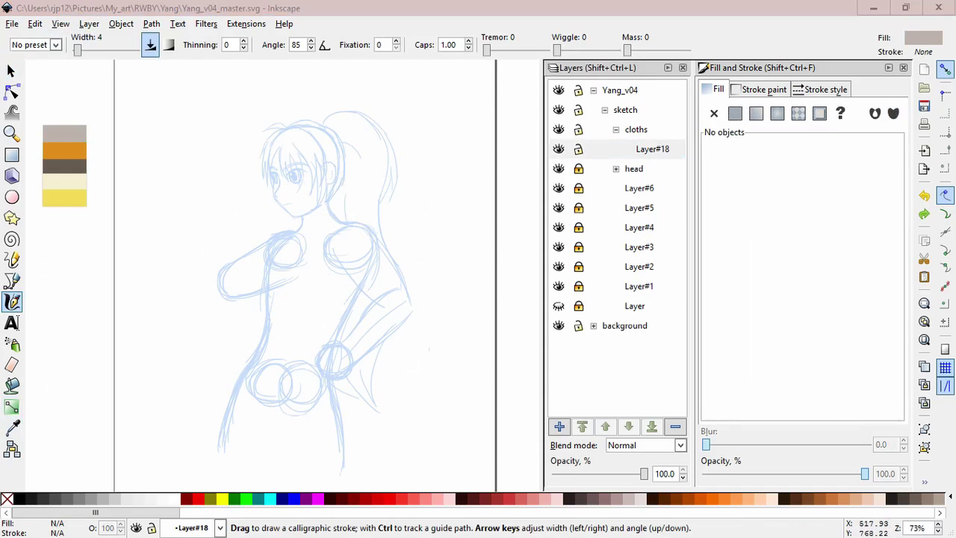
pyautogui.scroll(3, 366, 179)
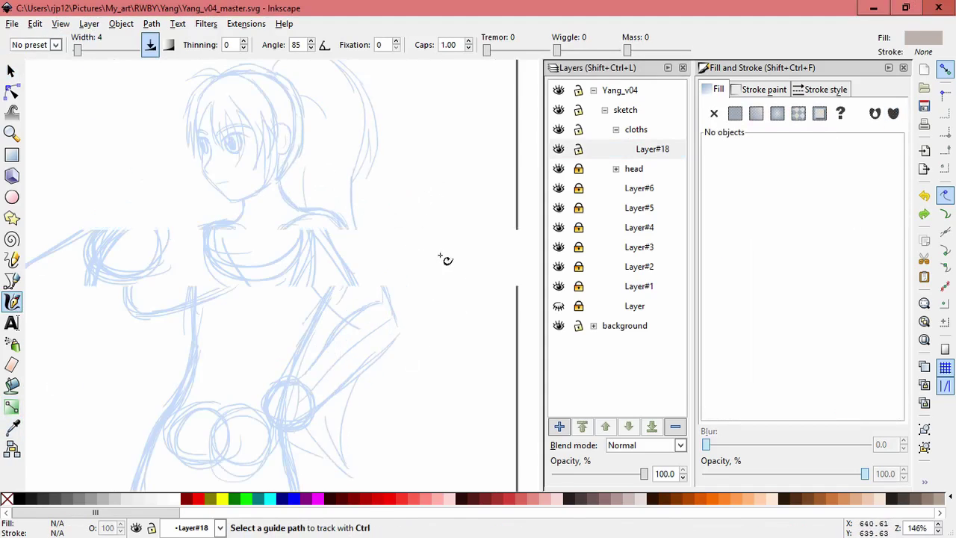
pyautogui.moveTo(192, 217); pyautogui.dragTo(123, 265)
pyautogui.hotkey('ctrl', 'z')
pyautogui.moveTo(277, 186)
pyautogui.mouseDown()
pyautogui.moveTo(359, 269)
pyautogui.moveTo(222, 342)
pyautogui.mouseUp()
pyautogui.hotkey('ctrl', 'z')
pyautogui.hotkey('ctrl', 'z')
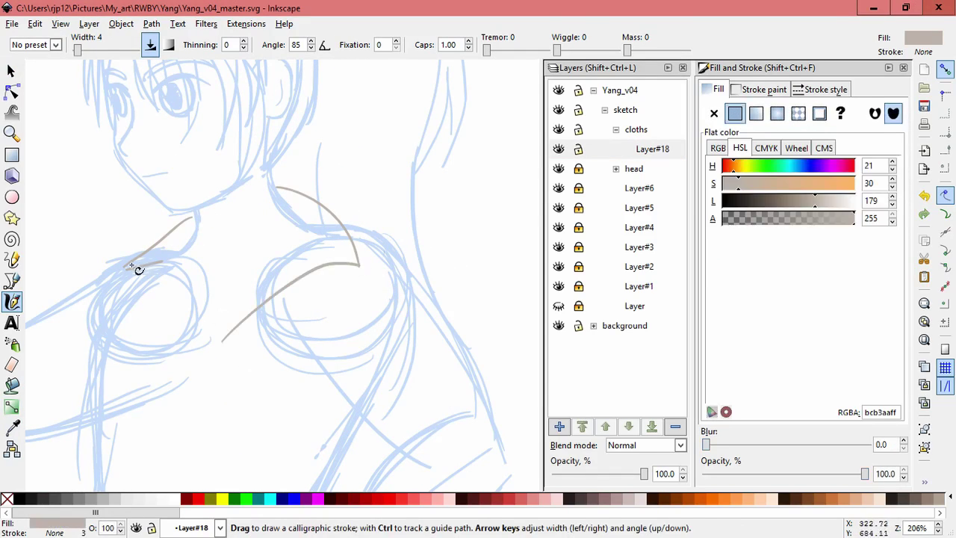
# Undo the extra lapel strokes and redraw the single collar curve over the near shoulder.
pyautogui.press('Escape')
pyautogui.press('s')
pyautogui.press('c')
pyautogui.moveTo(124, 264); pyautogui.dragTo(175, 295)
pyautogui.hotkey('ctrl', 'z')
pyautogui.hotkey('ctrl', 'z')
pyautogui.hotkey('ctrl', 'z')
pyautogui.moveTo(277, 188); pyautogui.dragTo(359, 267)
pyautogui.press('Escape')
pyautogui.press('s')
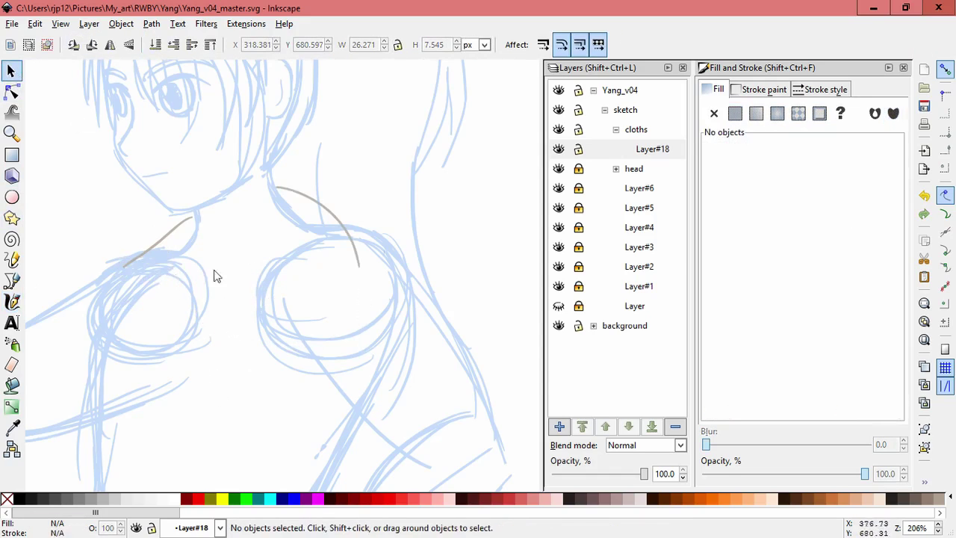
# Sketch the jacket's near front edge from the shoulder down to the waist, with a short curve across the chest.
pyautogui.scroll(-5, 202, 261)
pyautogui.scroll(1, 207, 246)
pyautogui.press('c')
pyautogui.moveTo(295, 120); pyautogui.dragTo(269, 147)
pyautogui.hotkey('ctrl', 'z')
pyautogui.moveTo(316, 124)
pyautogui.mouseDown()
pyautogui.moveTo(251, 267)
pyautogui.moveTo(261, 357)
pyautogui.mouseUp()
pyautogui.scroll(-2, 277, 220)
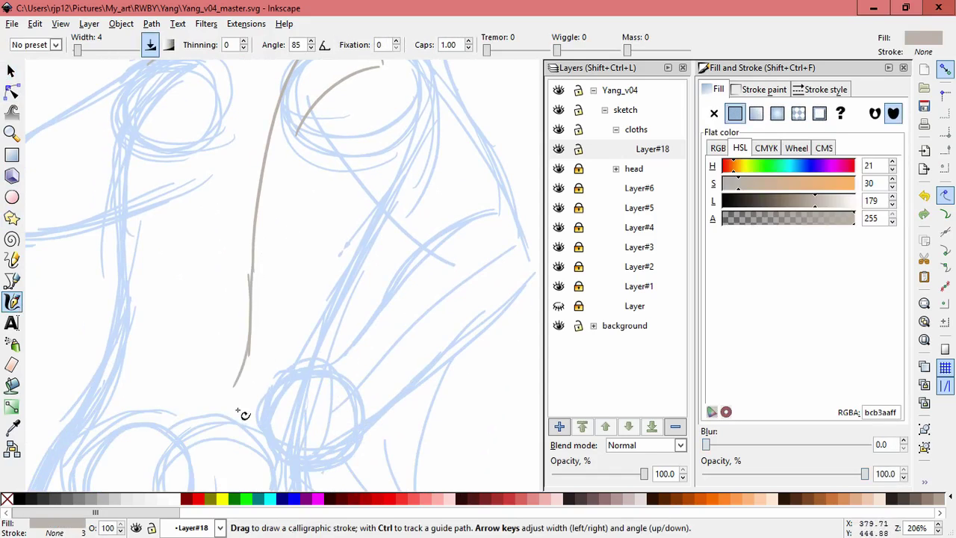
# Sketch the jacket's far front edge from the neck down to the waist.
pyautogui.scroll(4, 362, 339)
pyautogui.hscroll(-2, 285, 170)
pyautogui.moveTo(231, 228); pyautogui.dragTo(239, 318)
pyautogui.scroll(-3, 254, 247)
pyautogui.moveTo(216, 281); pyautogui.dragTo(213, 438)
pyautogui.scroll(-3, 247, 308)
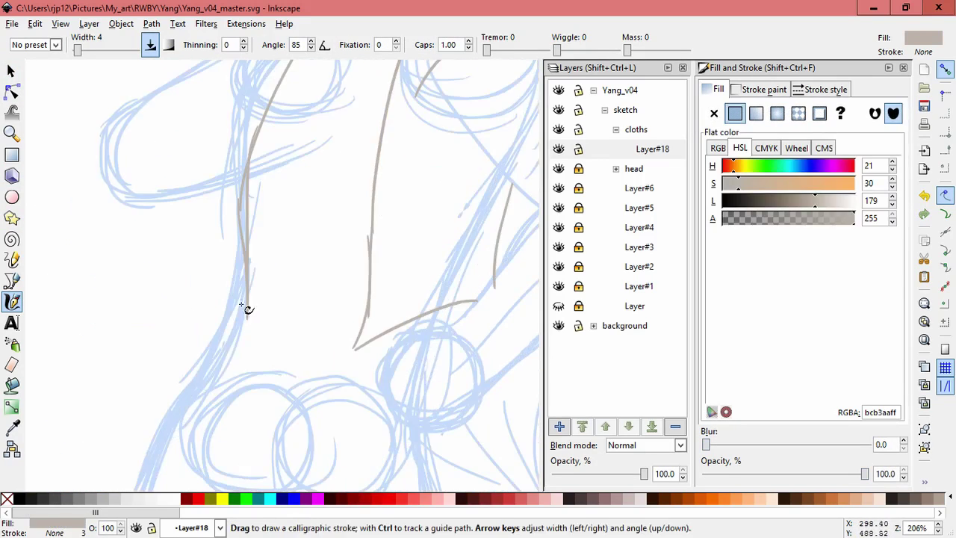
# Sketch the outer edge of the jacket's far panel from its lower tip up to the shoulder.
pyautogui.moveTo(212, 328); pyautogui.dragTo(236, 239)
pyautogui.scroll(4, 213, 298)
pyautogui.moveTo(235, 290); pyautogui.dragTo(247, 353)
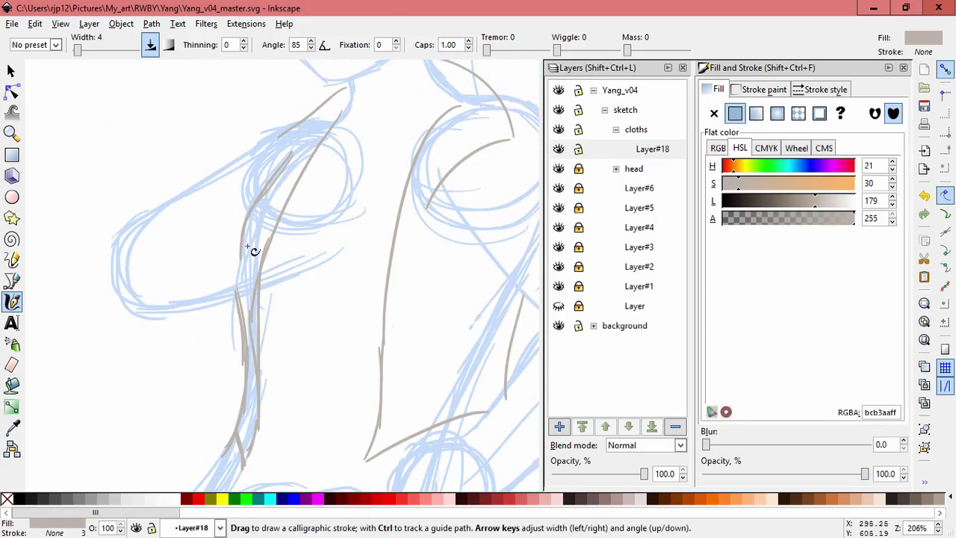
pyautogui.scroll(2, 421, 294)
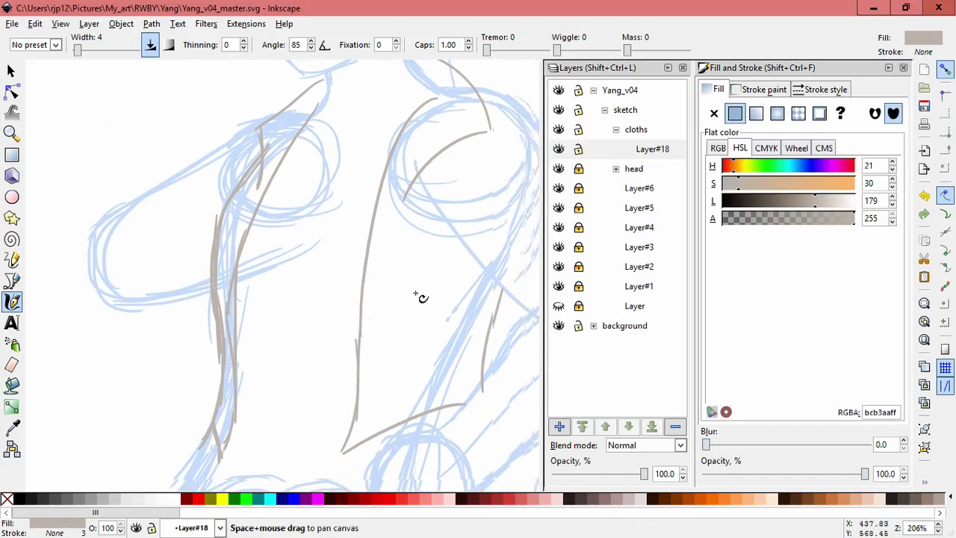
# Sketch the near sleeve's outer edge from shoulder to elbow and the inner line of the upper arm.
pyautogui.hscroll(3, 441, 271)
pyautogui.scroll(1, 465, 254)
pyautogui.hscroll(1, 465, 254)
pyautogui.moveTo(345, 119)
pyautogui.mouseDown()
pyautogui.moveTo(412, 177)
pyautogui.moveTo(478, 291)
pyautogui.moveTo(365, 134)
pyautogui.moveTo(406, 267)
pyautogui.mouseUp()
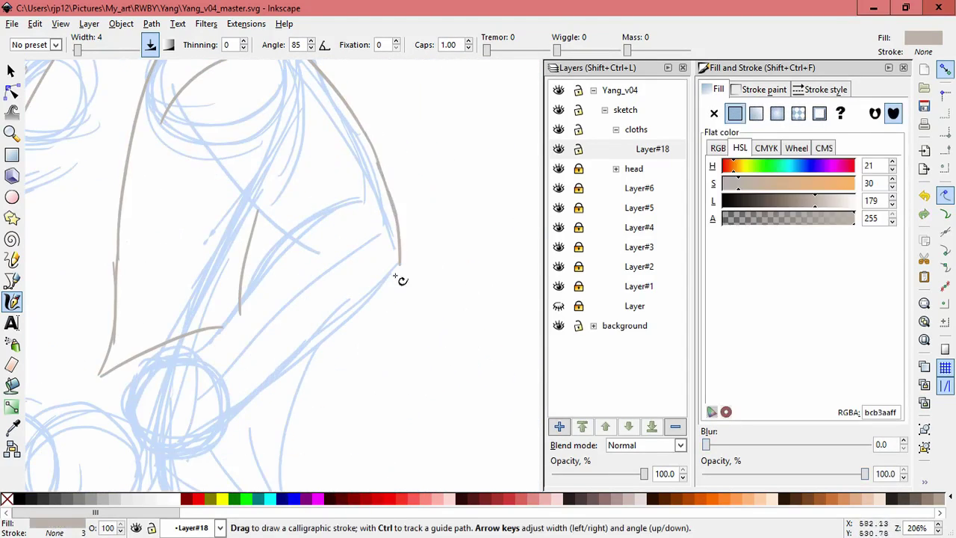
pyautogui.scroll(2, 243, 196)
pyautogui.hscroll(-2, 243, 196)
pyautogui.moveTo(276, 220); pyautogui.dragTo(348, 309)
# Sketch the jacket's near side edge from under the arm down to the hem at the waist.
pyautogui.scroll(2, 386, 269)
pyautogui.hscroll(-2, 386, 269)
pyautogui.moveTo(386, 218); pyautogui.dragTo(329, 342)
pyautogui.scroll(-2, 374, 299)
pyautogui.hscroll(-2, 373, 299)
pyautogui.moveTo(409, 258); pyautogui.dragTo(389, 330)
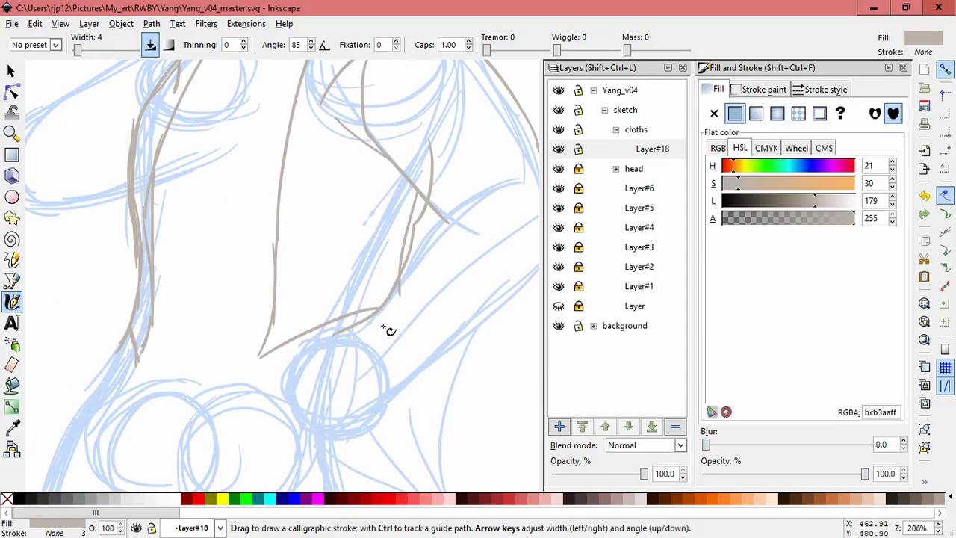
# Sketch the near sleeve's forearm edge from the elbow down to the hand resting on the hip.
pyautogui.hscroll(4, 371, 354)
pyautogui.moveTo(379, 314); pyautogui.dragTo(401, 263)
pyautogui.scroll(-2, 358, 321)
pyautogui.hscroll(-2, 359, 321)
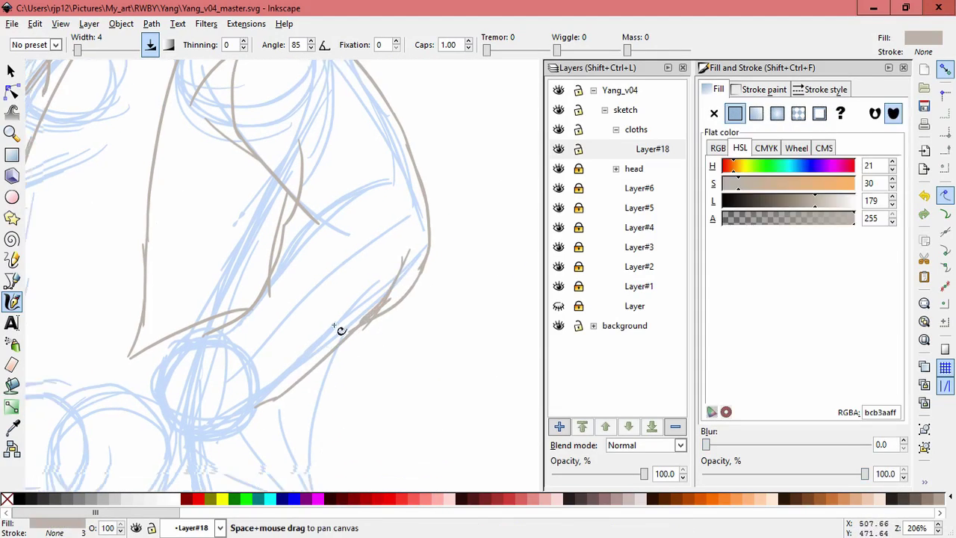
pyautogui.moveTo(222, 328); pyautogui.dragTo(266, 403)
pyautogui.moveTo(266, 349)
pyautogui.mouseDown()
pyautogui.moveTo(346, 363)
pyautogui.moveTo(337, 162)
pyautogui.mouseUp()
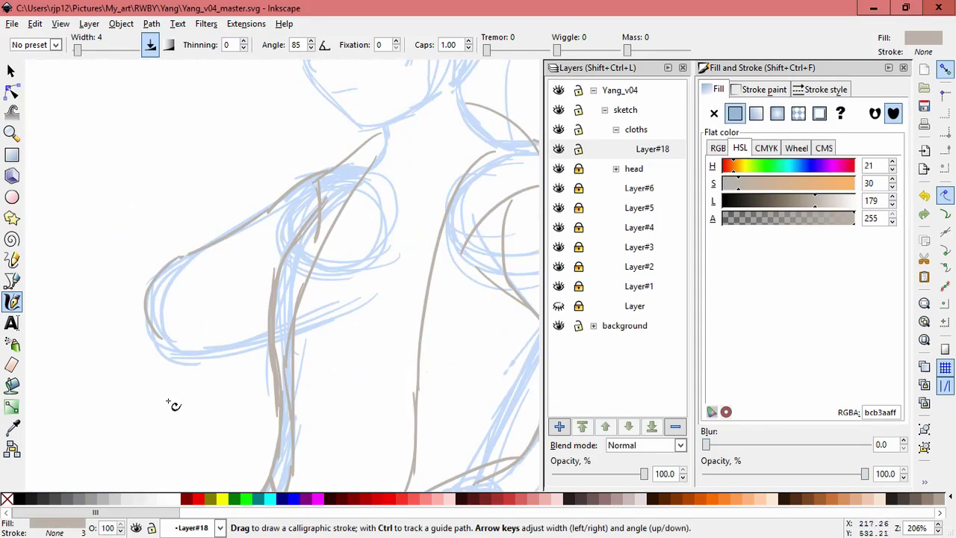
# Sketch the underside of the far sleeve from the bent elbow back to the torso.
pyautogui.moveTo(173, 405); pyautogui.dragTo(255, 416)
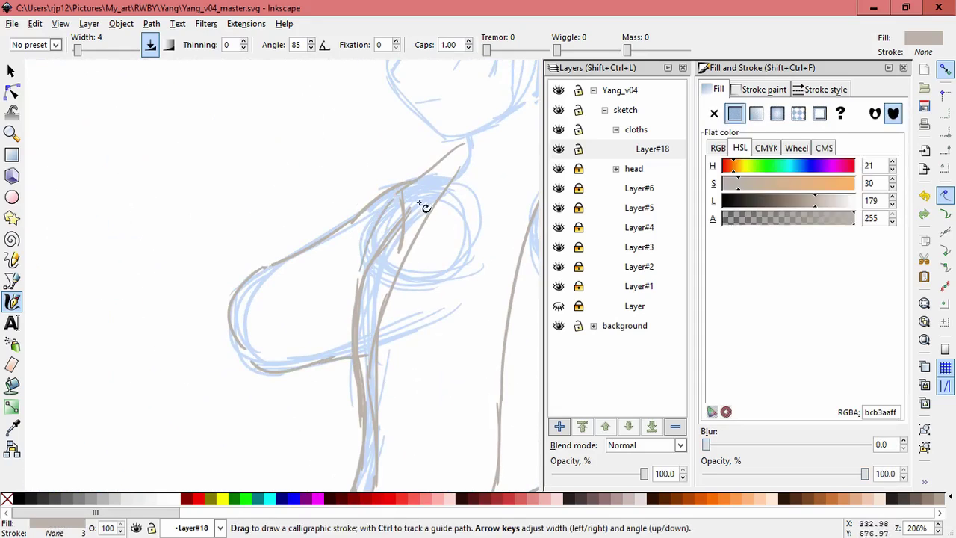
pyautogui.scroll(-3, 418, 217)
pyautogui.hscroll(-3, 418, 217)
pyautogui.hotkey('ctrl', 'z')
# Sketch the far arm's flared cuff, wrist and fist below the elbow.
pyautogui.moveTo(322, 255); pyautogui.dragTo(306, 282)
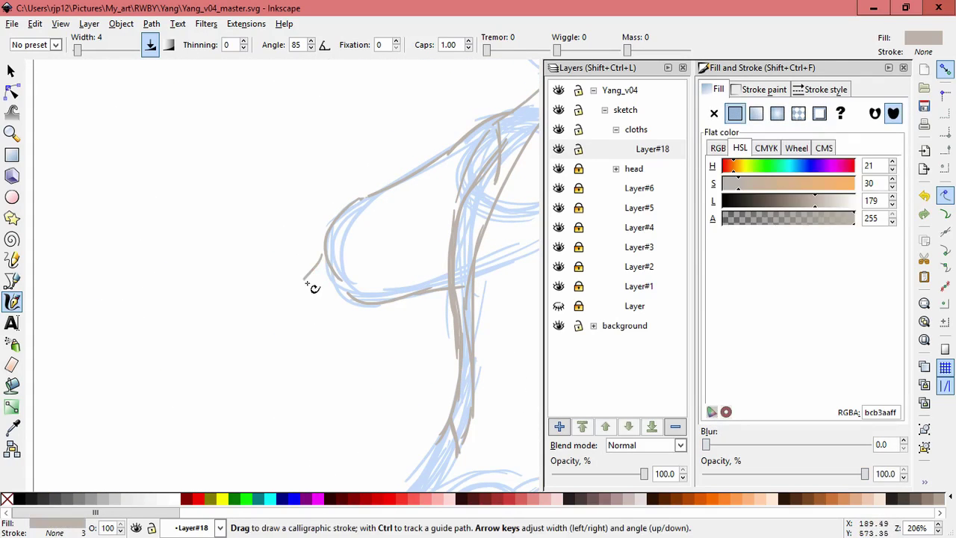
pyautogui.moveTo(351, 322)
pyautogui.mouseDown()
pyautogui.moveTo(330, 278)
pyautogui.moveTo(372, 307)
pyautogui.mouseUp()
pyautogui.moveTo(341, 333)
pyautogui.mouseDown()
pyautogui.moveTo(314, 318)
pyautogui.moveTo(352, 315)
pyautogui.mouseUp()
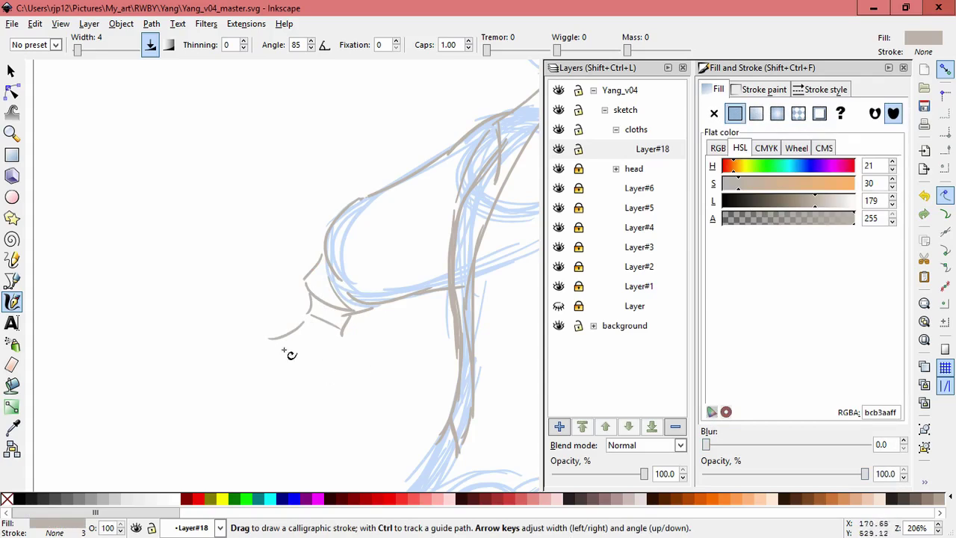
pyautogui.moveTo(285, 342); pyautogui.dragTo(330, 371)
pyautogui.moveTo(342, 337); pyautogui.dragTo(349, 373)
pyautogui.scroll(2, 306, 342)
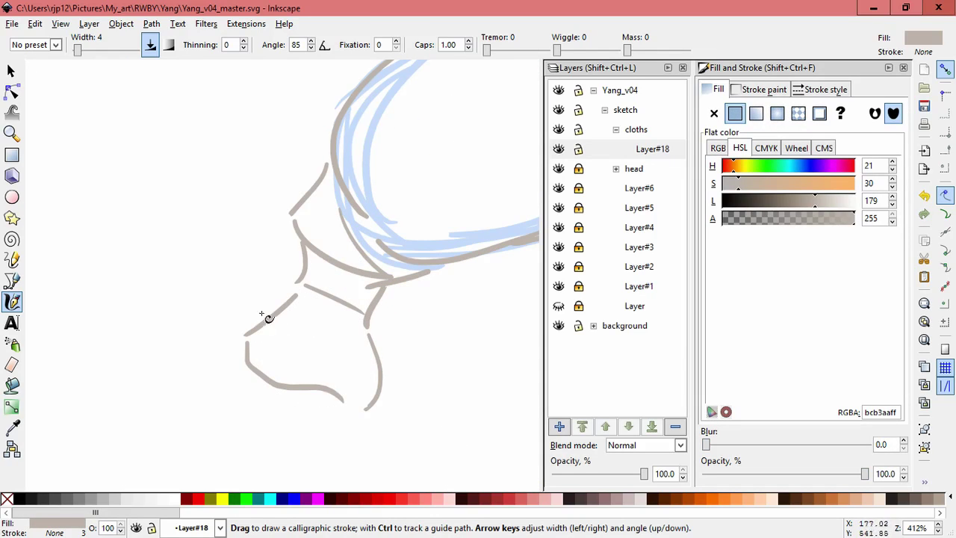
# Add a new layer in the cloths group and sketch a curved strap with a square buckle across the far fist.
pyautogui.click(559, 426)
pyautogui.press('Return')
pyautogui.moveTo(336, 352); pyautogui.dragTo(290, 314)
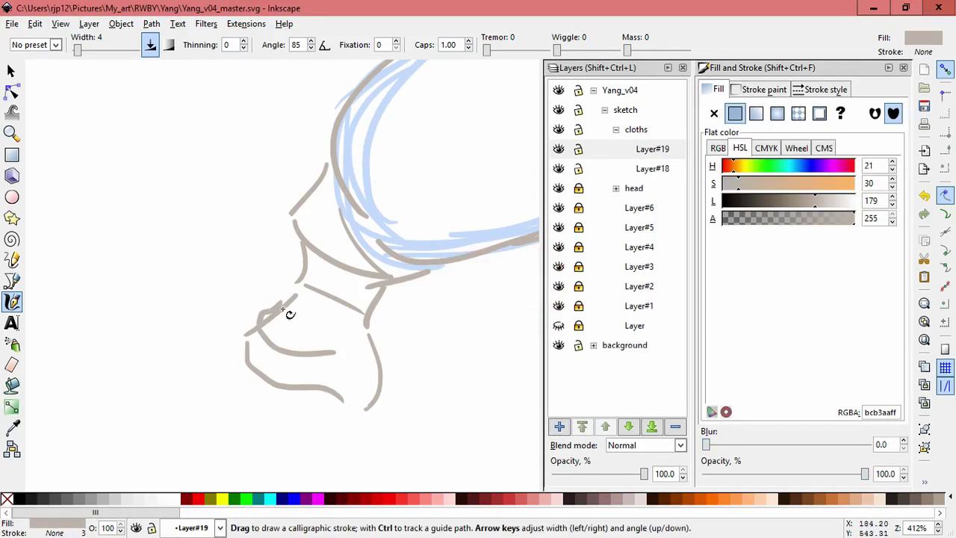
pyautogui.moveTo(342, 358); pyautogui.dragTo(385, 374)
pyautogui.moveTo(370, 325); pyautogui.dragTo(389, 376)
pyautogui.moveTo(354, 330); pyautogui.dragTo(379, 350)
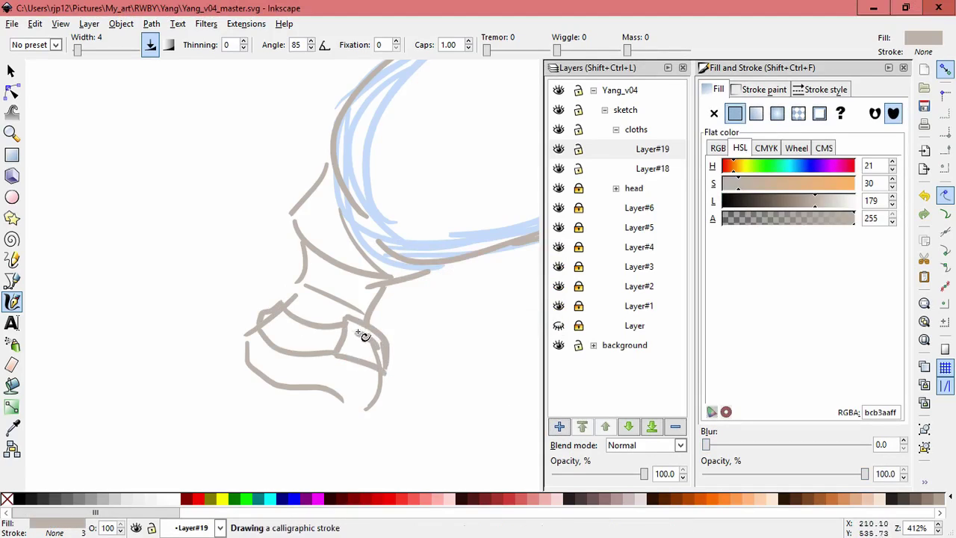
# Sketch the matching curved strap and buckle around the near hand resting on the hip.
pyautogui.scroll(-2, 394, 383)
pyautogui.moveTo(465, 401)
pyautogui.mouseDown()
pyautogui.moveTo(380, 239)
pyautogui.moveTo(415, 322)
pyautogui.mouseUp()
pyautogui.scroll(1, 415, 321)
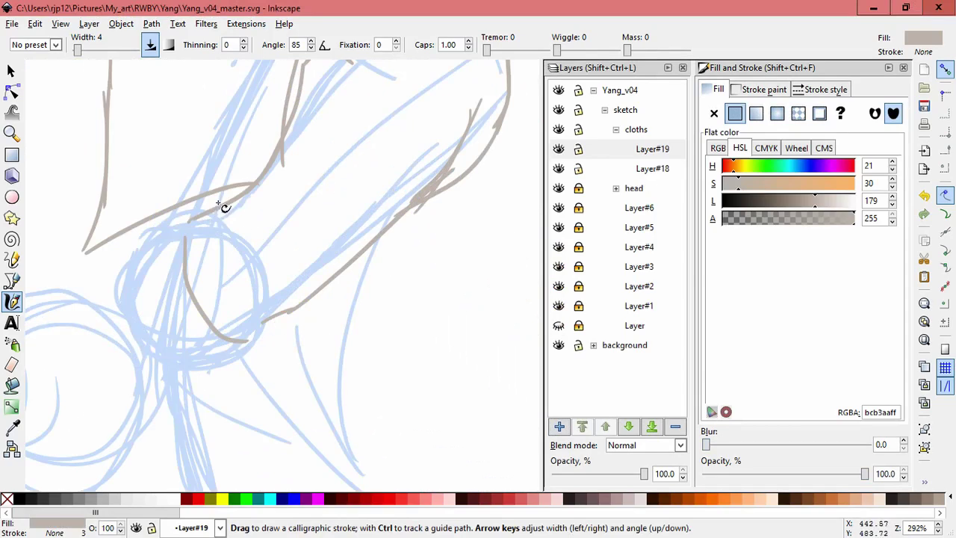
pyautogui.moveTo(262, 183)
pyautogui.mouseDown()
pyautogui.moveTo(251, 188)
pyautogui.moveTo(249, 262)
pyautogui.mouseUp()
pyautogui.moveTo(220, 216); pyautogui.dragTo(226, 306)
pyautogui.scroll(1, 228, 309)
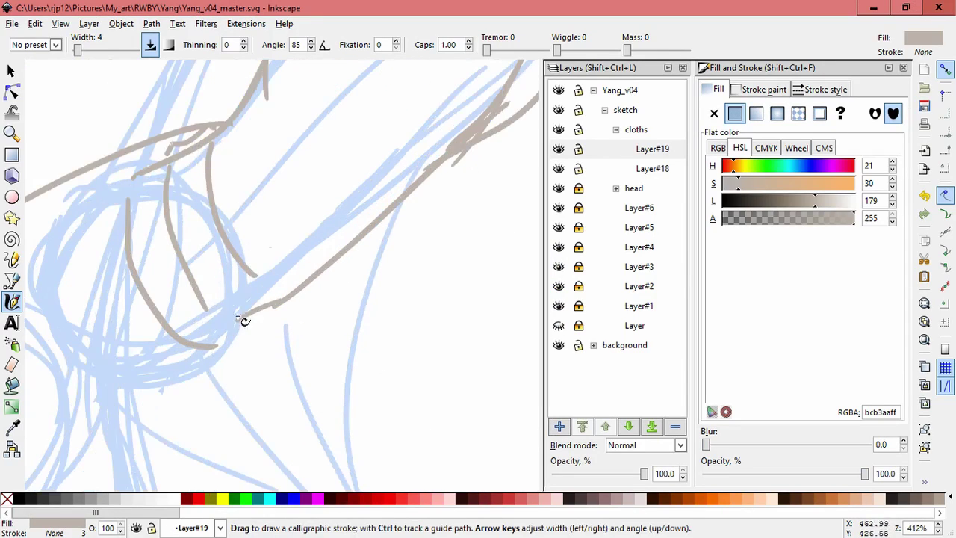
pyautogui.moveTo(258, 272); pyautogui.dragTo(304, 290)
pyautogui.moveTo(305, 295); pyautogui.dragTo(240, 347)
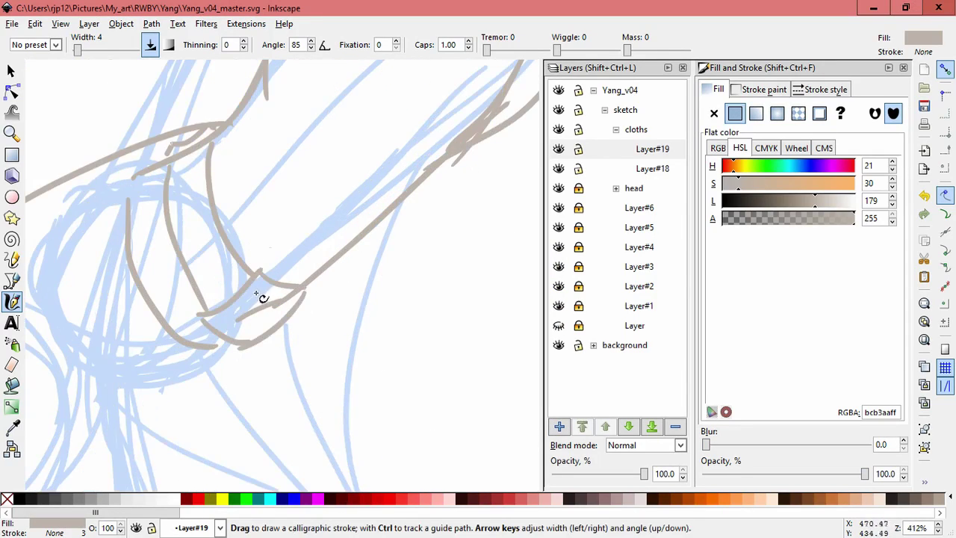
pyautogui.moveTo(289, 312); pyautogui.dragTo(289, 324)
# Lock Layer#19 and add a new layer directly above Layer#18.
pyautogui.scroll(-5, 429, 202)
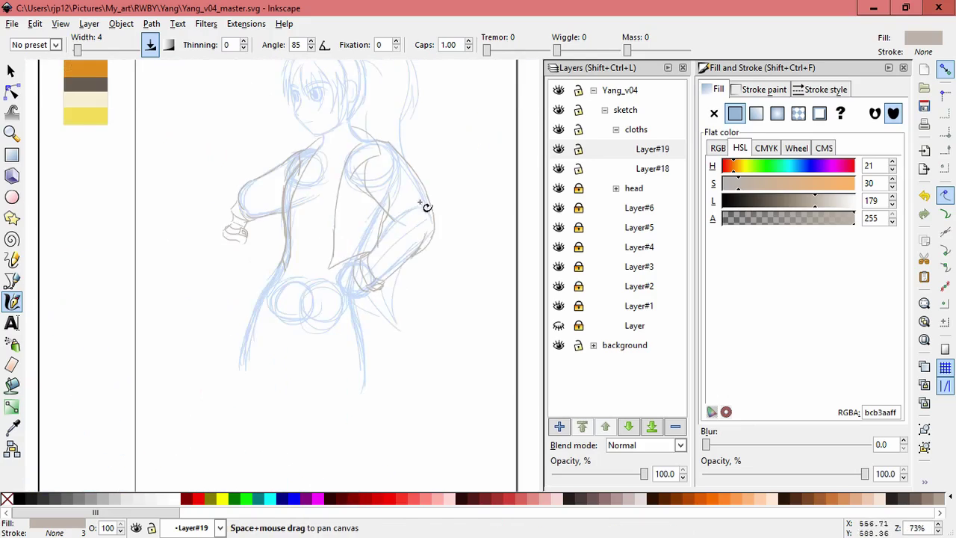
pyautogui.scroll(1, 457, 216)
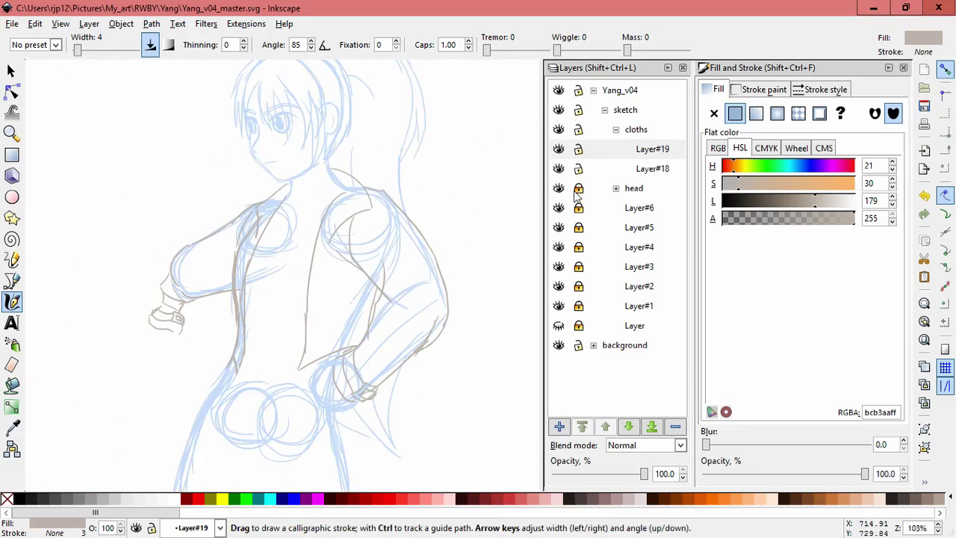
pyautogui.click(571, 153)
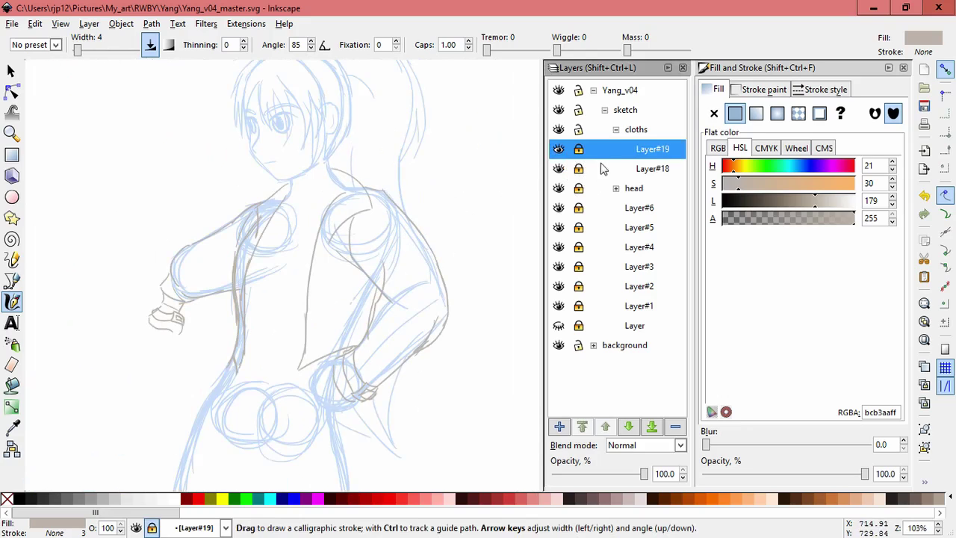
pyautogui.press('space')
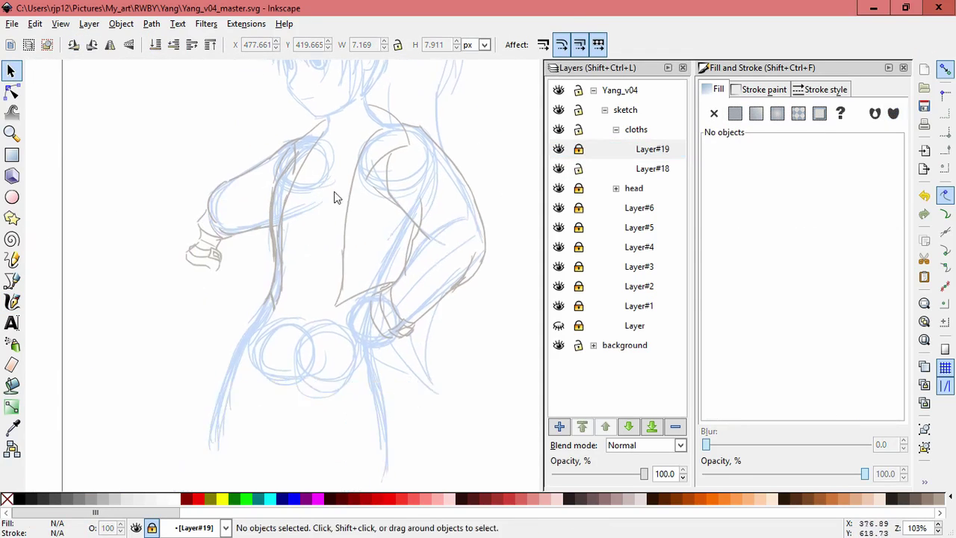
pyautogui.moveTo(333, 196); pyautogui.dragTo(292, 267)
pyautogui.scroll(2, 295, 258)
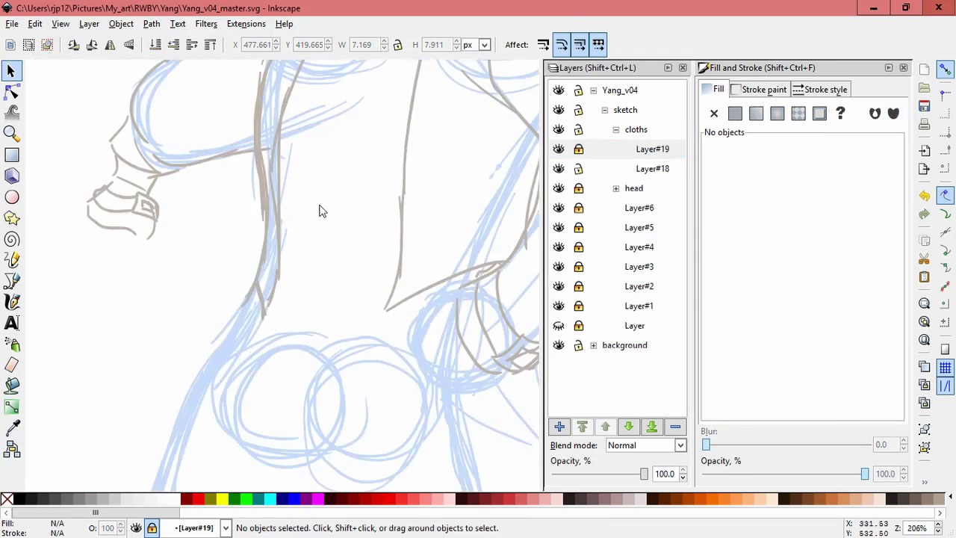
pyautogui.scroll(-3, 347, 261)
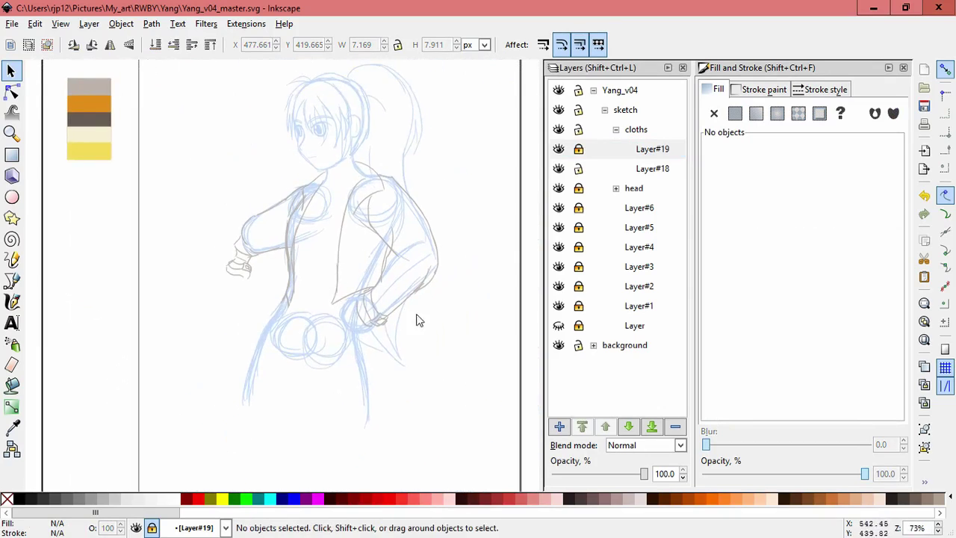
pyautogui.hotkey('ctrl', 'pagedown')
pyautogui.hotkey('ctrl', 'shift', 'n')
pyautogui.press('Return')
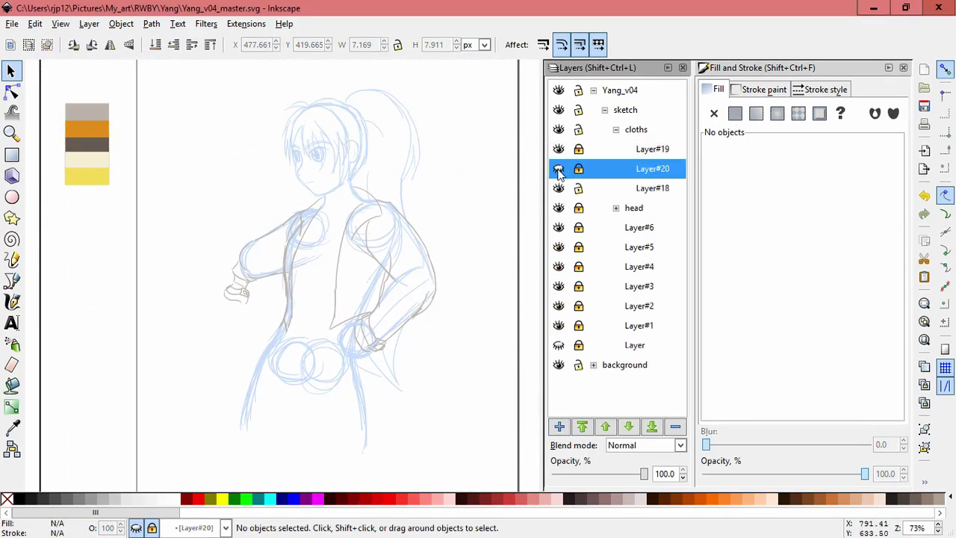
# Hide Layer#18 and move the new Layer#20 beneath it, unlocked for drawing with the Calligraphy tool.
pyautogui.click(559, 188)
pyautogui.click(629, 427)
pyautogui.press('c')
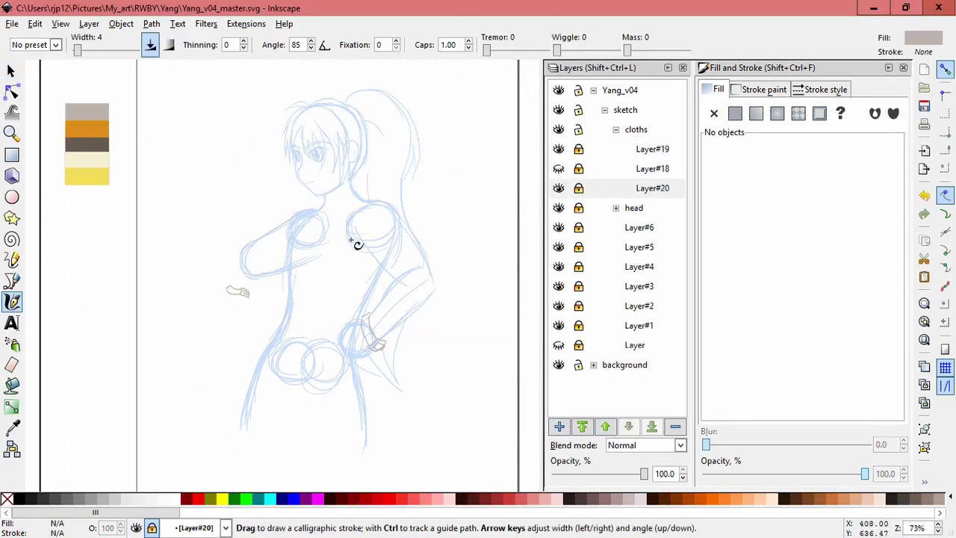
pyautogui.click(578, 188)
# Pick the orange swatch as the stroke colour and sketch the top's far armhole, both side edges and waist hem.
pyautogui.press('d')
pyautogui.click(87, 128)
pyautogui.press('d')
pyautogui.scroll(1, 357, 263)
pyautogui.scroll(1, 357, 263)
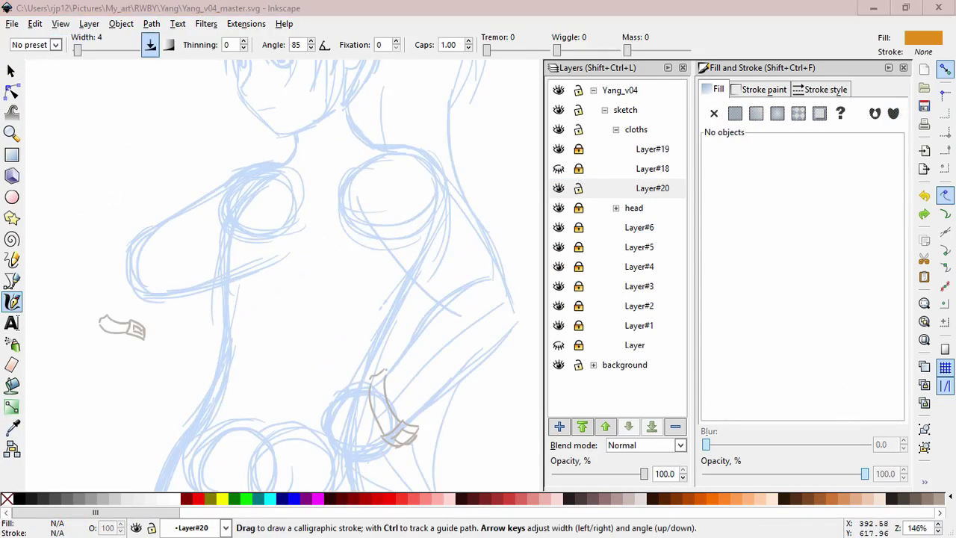
pyautogui.moveTo(254, 186)
pyautogui.mouseDown()
pyautogui.moveTo(215, 265)
pyautogui.moveTo(224, 264)
pyautogui.moveTo(212, 244)
pyautogui.moveTo(213, 274)
pyautogui.moveTo(239, 304)
pyautogui.mouseUp()
pyautogui.scroll(-2, 271, 289)
pyautogui.moveTo(261, 248)
pyautogui.mouseDown()
pyautogui.moveTo(252, 251)
pyautogui.moveTo(256, 267)
pyautogui.moveTo(222, 357)
pyautogui.mouseUp()
pyautogui.moveTo(441, 238); pyautogui.dragTo(398, 327)
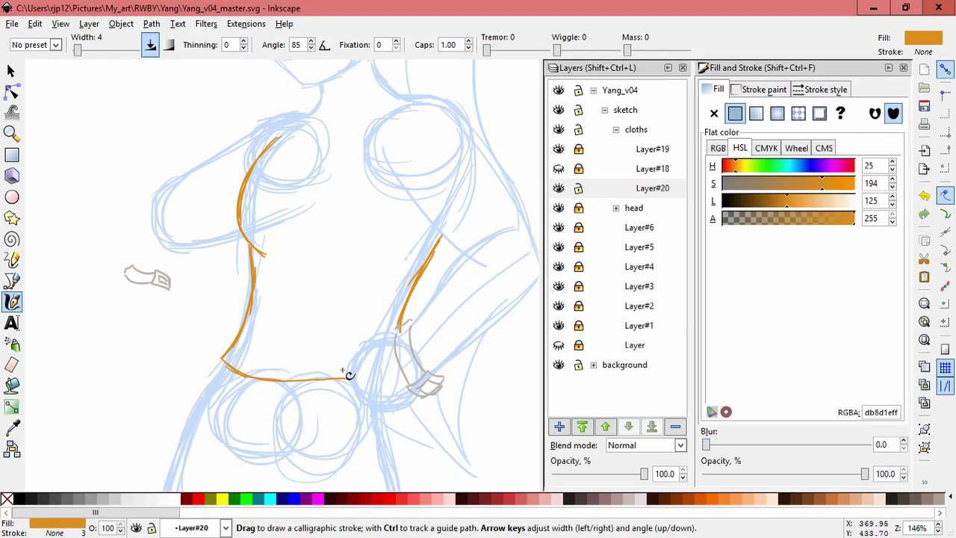
# Sketch the top's rounded neckline and near armhole in orange, with a short curved fold under the bust.
pyautogui.scroll(3, 276, 240)
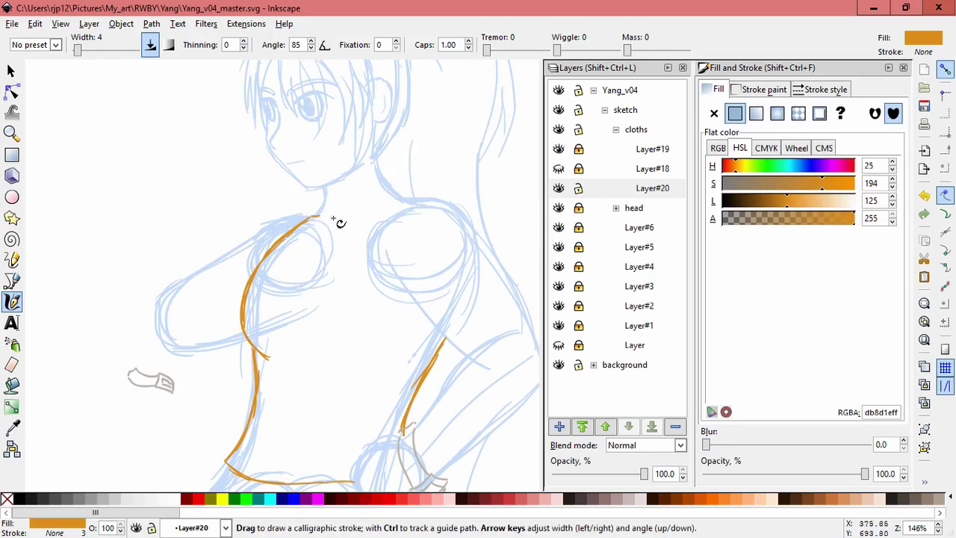
pyautogui.moveTo(315, 214)
pyautogui.mouseDown()
pyautogui.moveTo(380, 259)
pyautogui.moveTo(308, 253)
pyautogui.moveTo(376, 254)
pyautogui.moveTo(388, 230)
pyautogui.mouseUp()
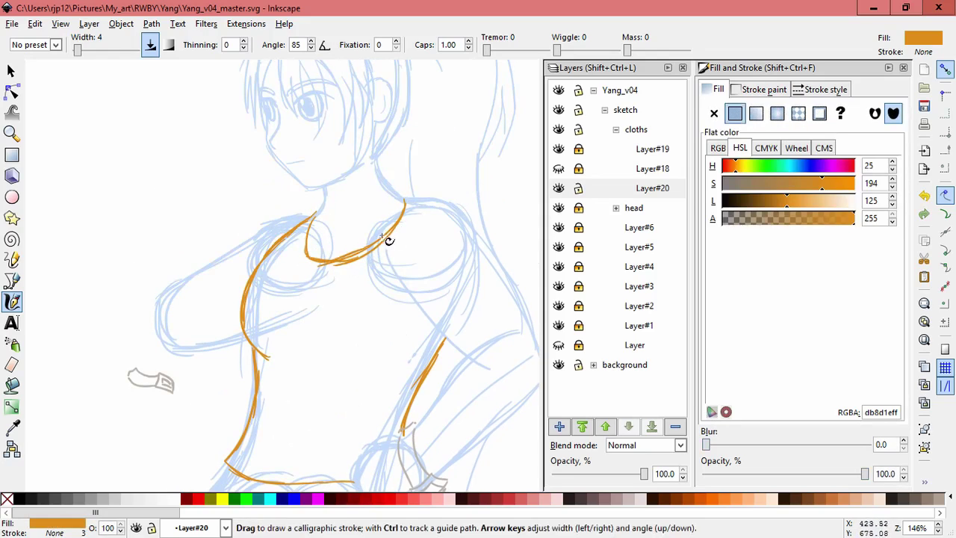
pyautogui.moveTo(396, 360); pyautogui.dragTo(334, 356)
pyautogui.moveTo(422, 200)
pyautogui.mouseDown()
pyautogui.moveTo(390, 236)
pyautogui.moveTo(390, 257)
pyautogui.mouseUp()
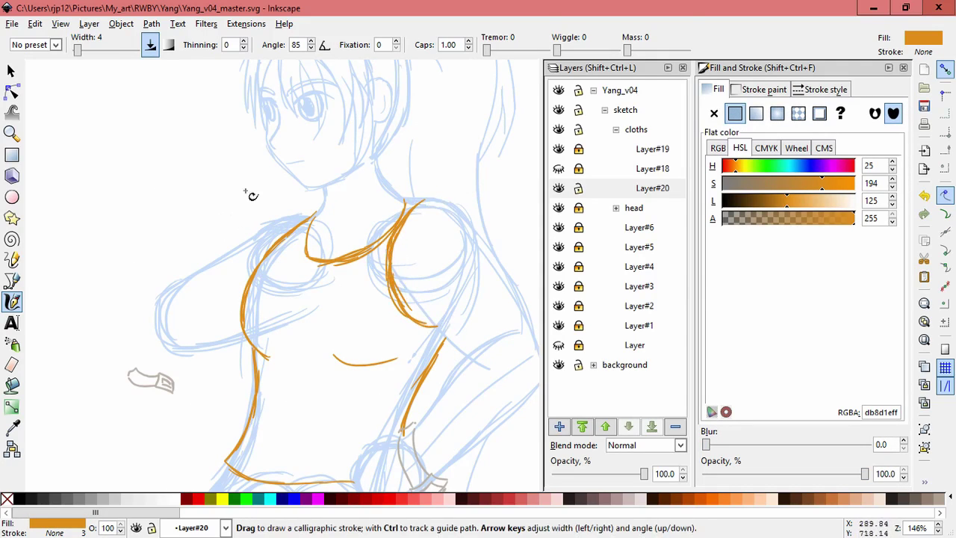
# Delete the orange neckline strokes and the stroke at the near shoulder.
pyautogui.press('s')
pyautogui.press('Escape')
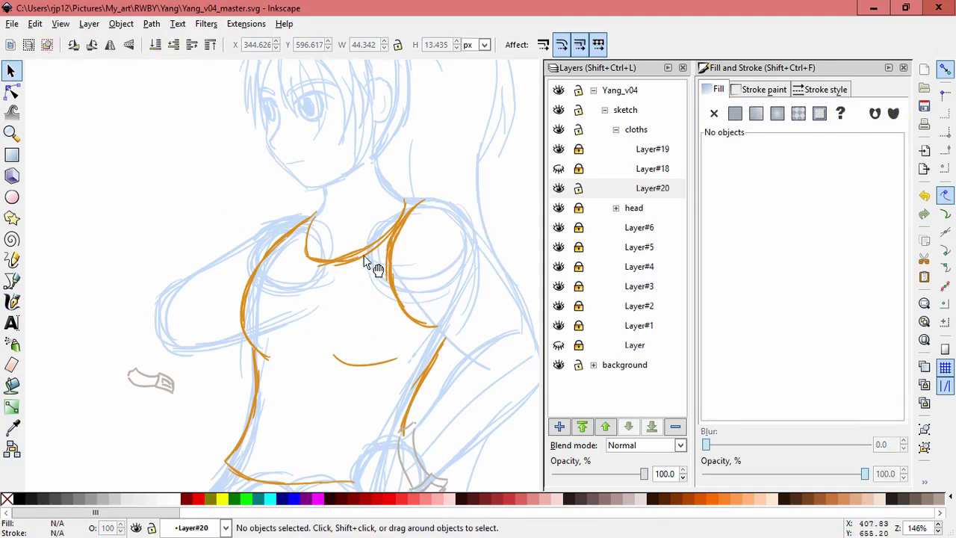
pyautogui.click(356, 262)
pyautogui.press('Delete')
pyautogui.click(363, 261)
pyautogui.press('Delete')
pyautogui.click(381, 242)
pyautogui.press('Delete')
# Redraw the top's neckline with a deeper curve, restore the near shoulder edge and add a short fold on the belly.
pyautogui.click(11, 302)
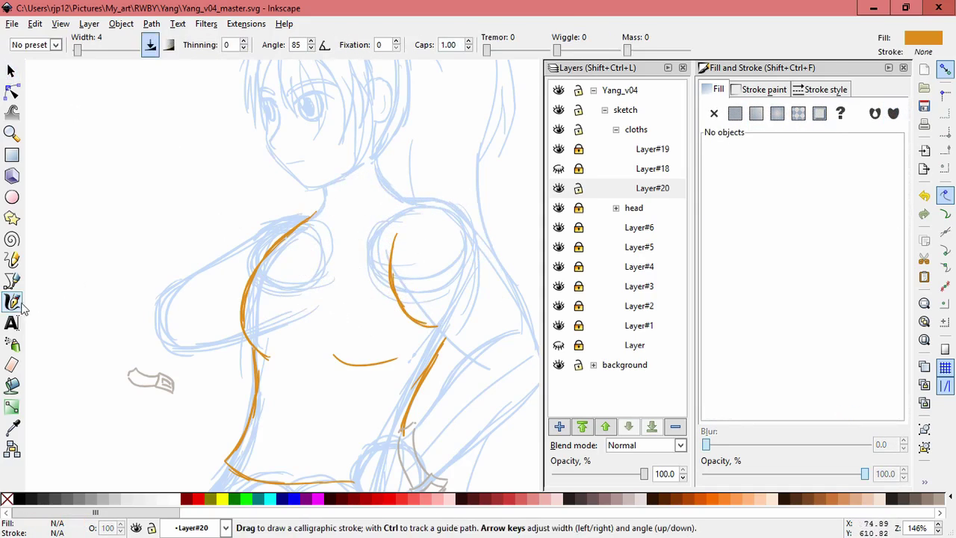
pyautogui.moveTo(412, 209); pyautogui.dragTo(403, 231)
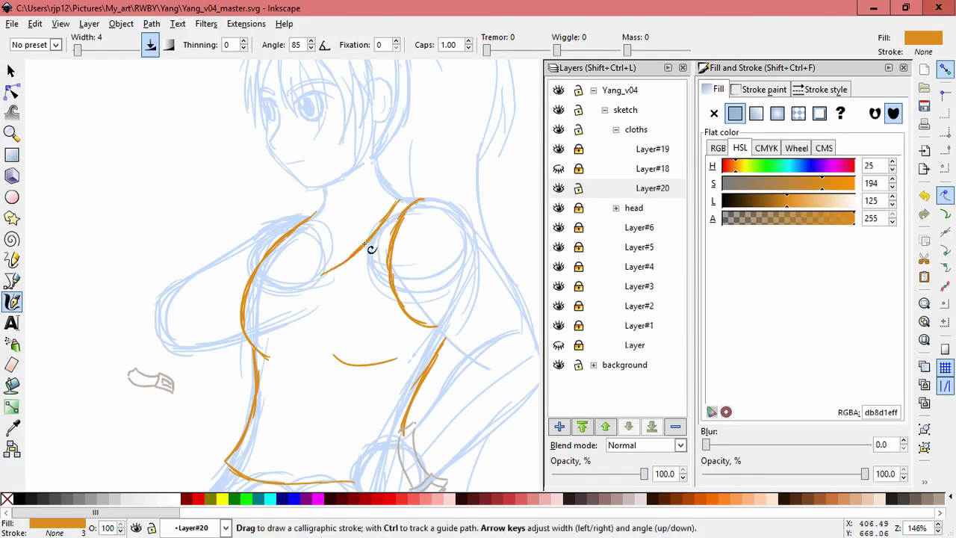
pyautogui.moveTo(316, 232)
pyautogui.mouseDown()
pyautogui.moveTo(305, 271)
pyautogui.moveTo(295, 249)
pyautogui.moveTo(292, 262)
pyautogui.moveTo(329, 272)
pyautogui.mouseUp()
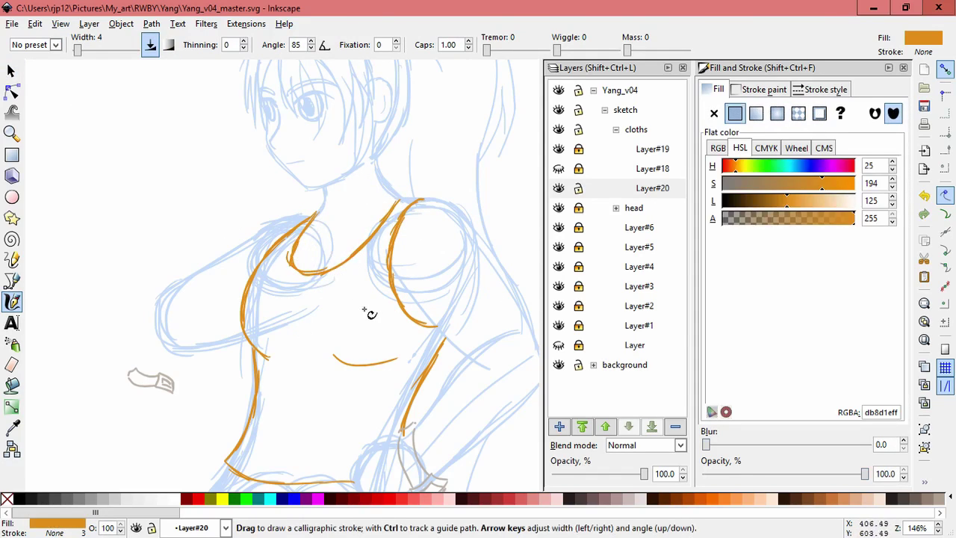
pyautogui.scroll(-2, 383, 268)
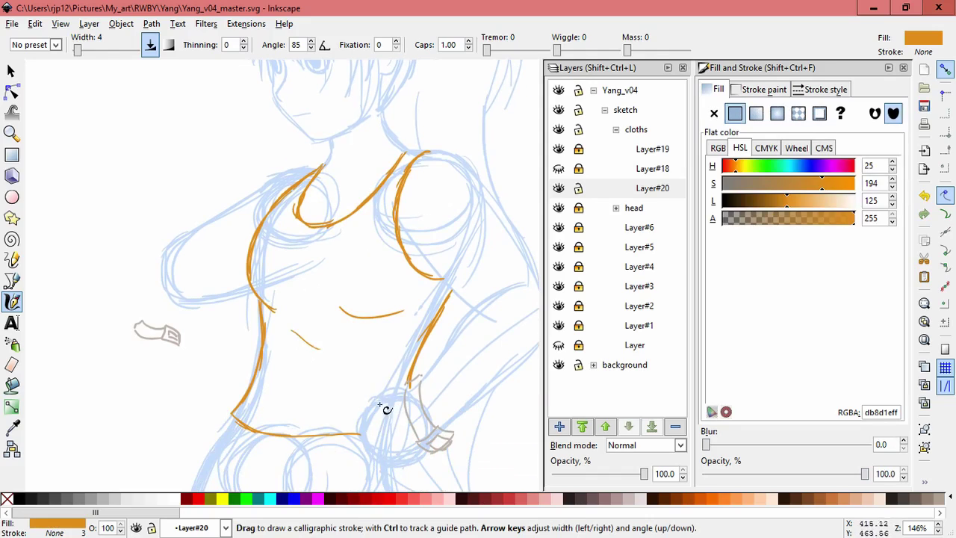
# Show Layer#18 again and pick the dark brown-grey palette swatch as the calligraphy colour.
pyautogui.scroll(3, 443, 294)
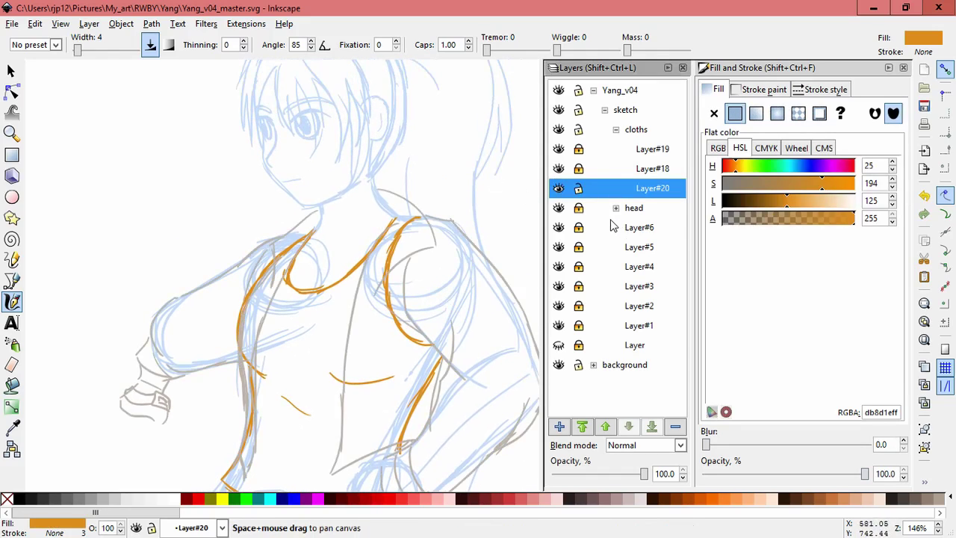
pyautogui.press('space')
pyautogui.press('Escape')
pyautogui.scroll(-4, 291, 284)
pyautogui.scroll(-1, 333, 273)
pyautogui.scroll(2, 325, 273)
pyautogui.hscroll(-5, 325, 272)
pyautogui.press('d')
pyautogui.click(164, 183)
pyautogui.press('c')
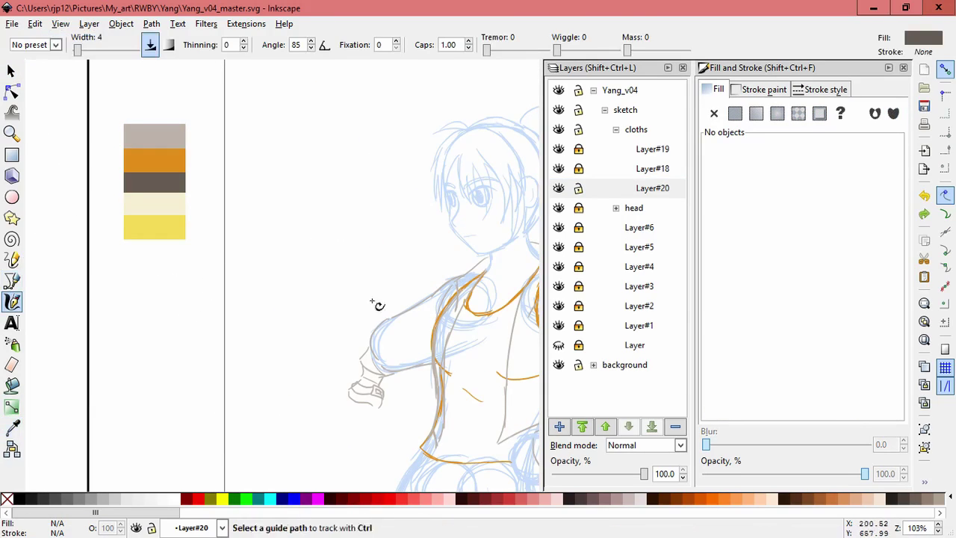
# Add a new layer above Layer#20 in the cloths group, keeping Layer#20 locked.
pyautogui.hscroll(5, 373, 305)
pyautogui.click(566, 426)
pyautogui.press('Return')
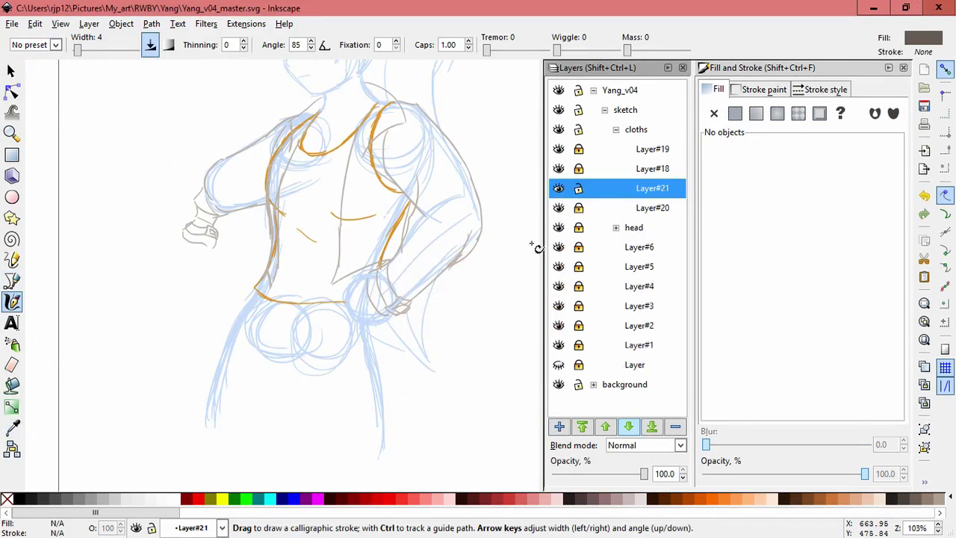
# Sketch the waistband line of the lower garment and the outer edges of both thighs in dark brown-grey.
pyautogui.scroll(1, 351, 340)
pyautogui.moveTo(235, 245); pyautogui.dragTo(405, 268)
pyautogui.moveTo(217, 259); pyautogui.dragTo(170, 412)
pyautogui.moveTo(410, 271); pyautogui.dragTo(427, 370)
pyautogui.moveTo(304, 370); pyautogui.dragTo(294, 436)
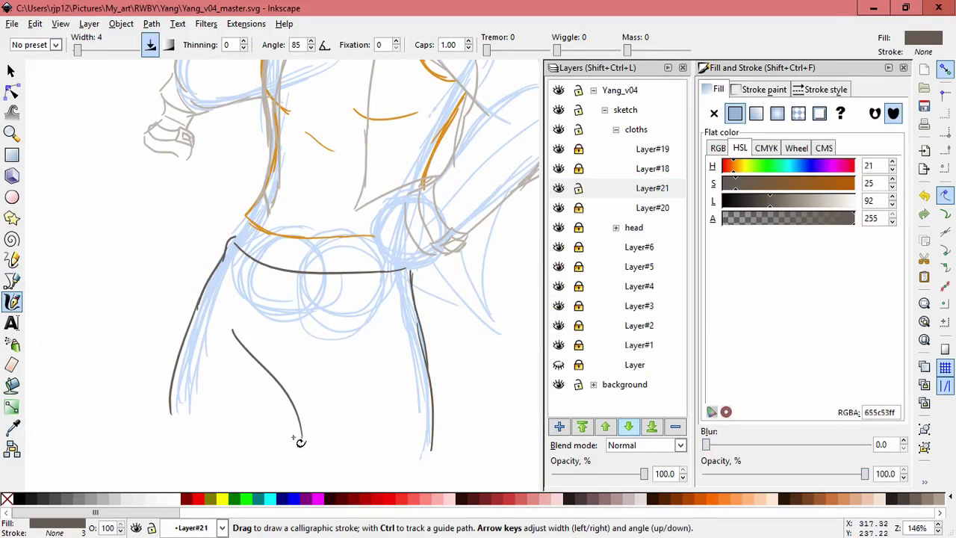
pyautogui.hotkey('ctrl', 'z')
pyautogui.hotkey('ctrl', 'z')
# Sketch the inner thigh crease between the legs and a vertical front seam down from the waistband.
pyautogui.moveTo(242, 334)
pyautogui.mouseDown()
pyautogui.moveTo(264, 363)
pyautogui.moveTo(286, 432)
pyautogui.mouseUp()
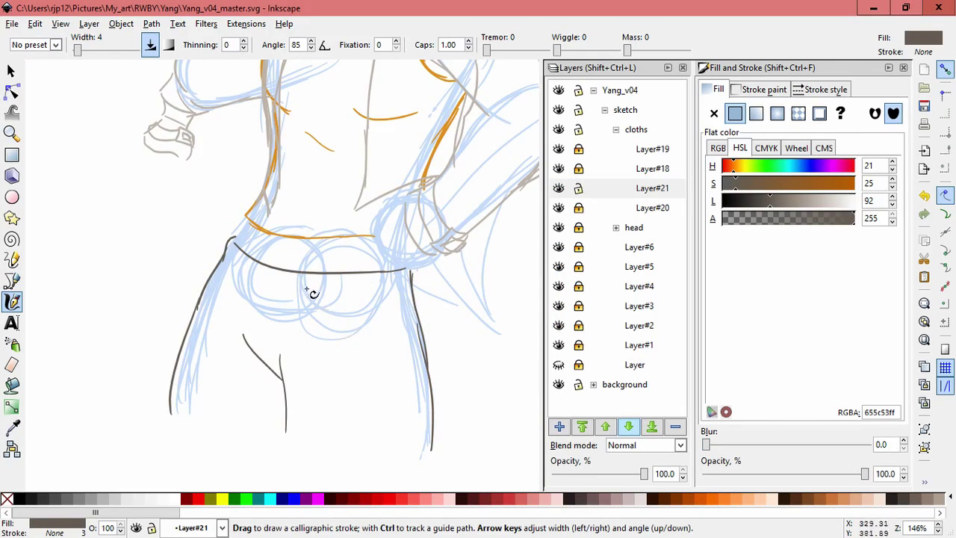
pyautogui.scroll(1, 328, 329)
pyautogui.moveTo(236, 241); pyautogui.dragTo(232, 344)
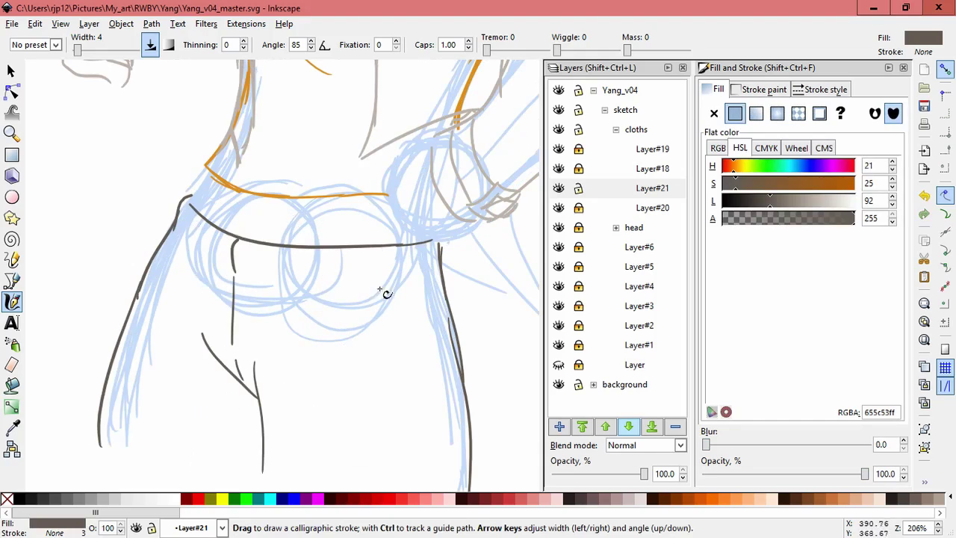
# Add a layer above Layer#21 and sketch the belt's lower edge and the side pocket edges on both thighs.
pyautogui.click(560, 426)
pyautogui.press('Return')
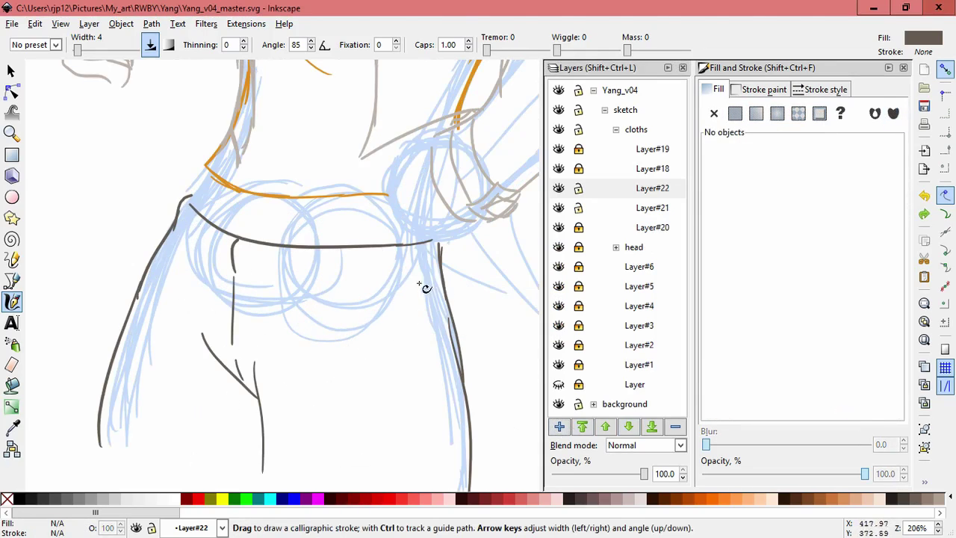
pyautogui.moveTo(248, 278)
pyautogui.mouseDown()
pyautogui.moveTo(355, 281)
pyautogui.moveTo(433, 269)
pyautogui.mouseUp()
pyautogui.moveTo(184, 233); pyautogui.dragTo(224, 268)
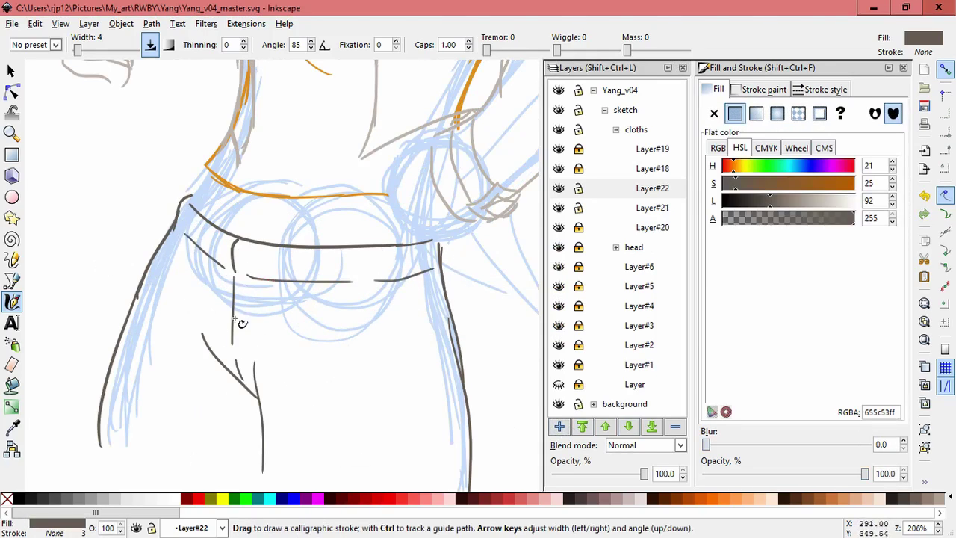
pyautogui.moveTo(183, 245); pyautogui.dragTo(157, 311)
# Add a layer above Layer#22 and sketch the curved opening of the pocket on the right-hand thigh.
pyautogui.hotkey('shift', 'ctrl', 'n')
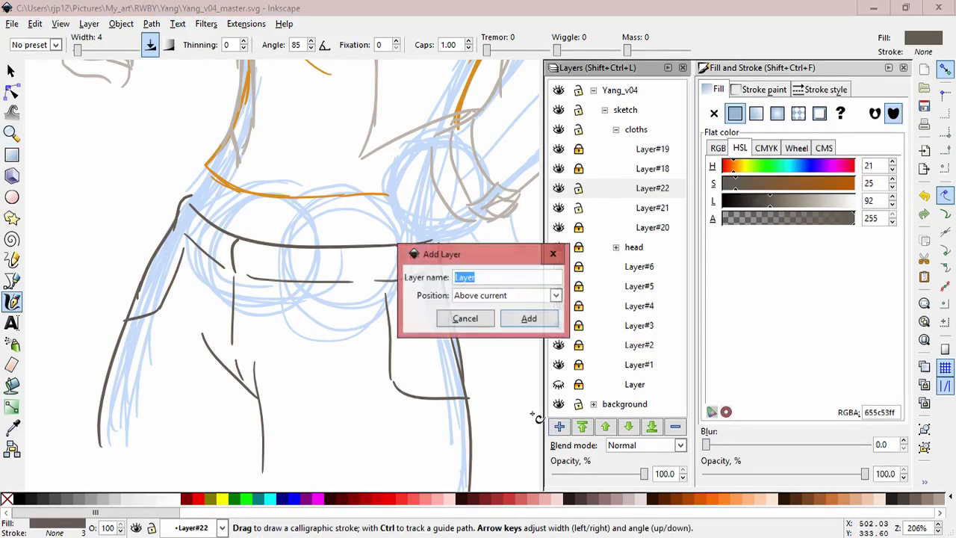
pyautogui.press('Return')
pyautogui.moveTo(387, 293); pyautogui.dragTo(443, 328)
# Add a layer above Layer#23 and sketch a cargo pouch with a flap on the outside of the left-hand thigh.
pyautogui.hotkey('shift', 'ctrl', 'n')
pyautogui.press('Return')
pyautogui.moveTo(129, 326); pyautogui.dragTo(144, 384)
pyautogui.moveTo(132, 440); pyautogui.dragTo(113, 378)
pyautogui.moveTo(115, 342); pyautogui.dragTo(146, 362)
pyautogui.moveTo(112, 372); pyautogui.dragTo(142, 384)
pyautogui.press('Escape')
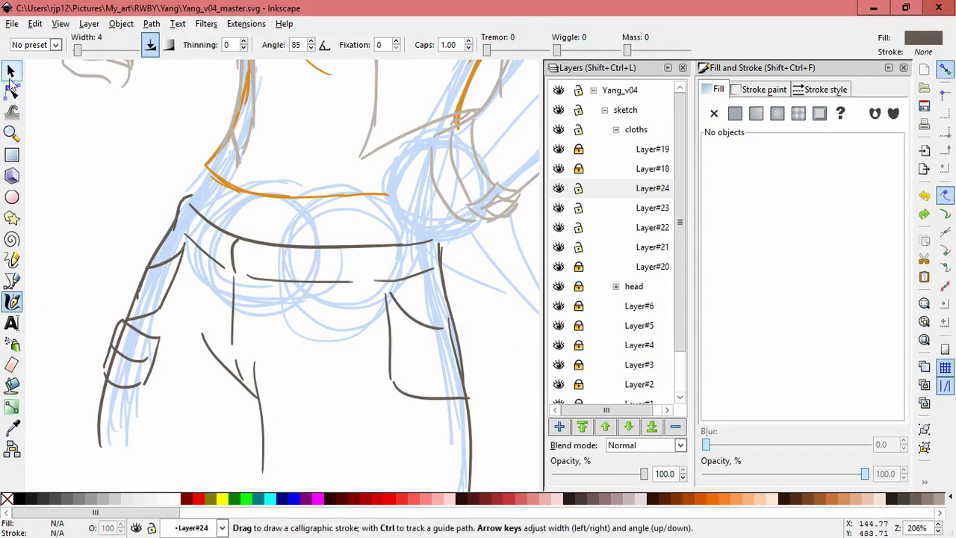
pyautogui.click(11, 71)
pyautogui.click(152, 357)
pyautogui.press('c')
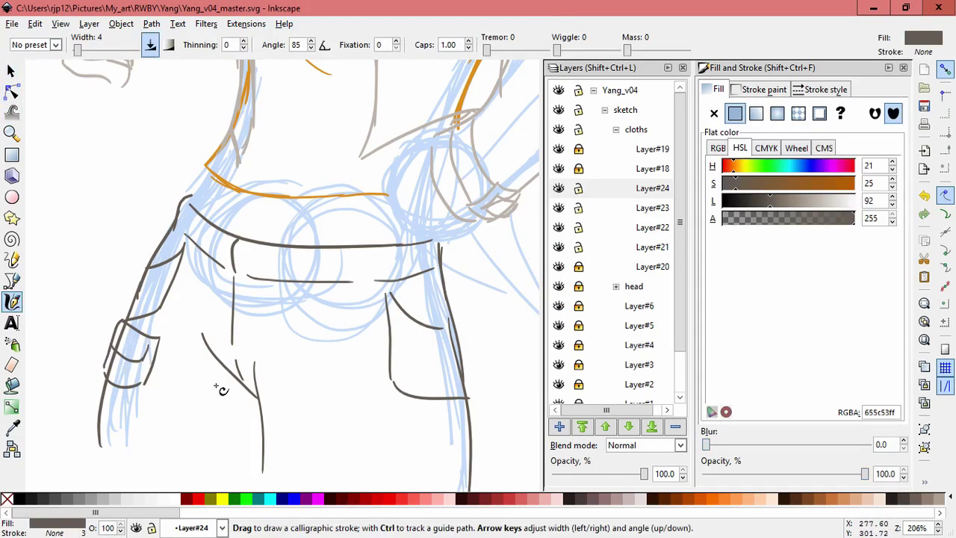
# Sketch the second fly seam line, the belt button detail and the belt loops along the waistband.
pyautogui.moveTo(254, 290); pyautogui.dragTo(257, 339)
pyautogui.moveTo(260, 248)
pyautogui.mouseDown()
pyautogui.moveTo(255, 278)
pyautogui.moveTo(239, 269)
pyautogui.moveTo(245, 256)
pyautogui.mouseUp()
pyautogui.moveTo(335, 251); pyautogui.dragTo(336, 282)
pyautogui.moveTo(200, 226); pyautogui.dragTo(224, 255)
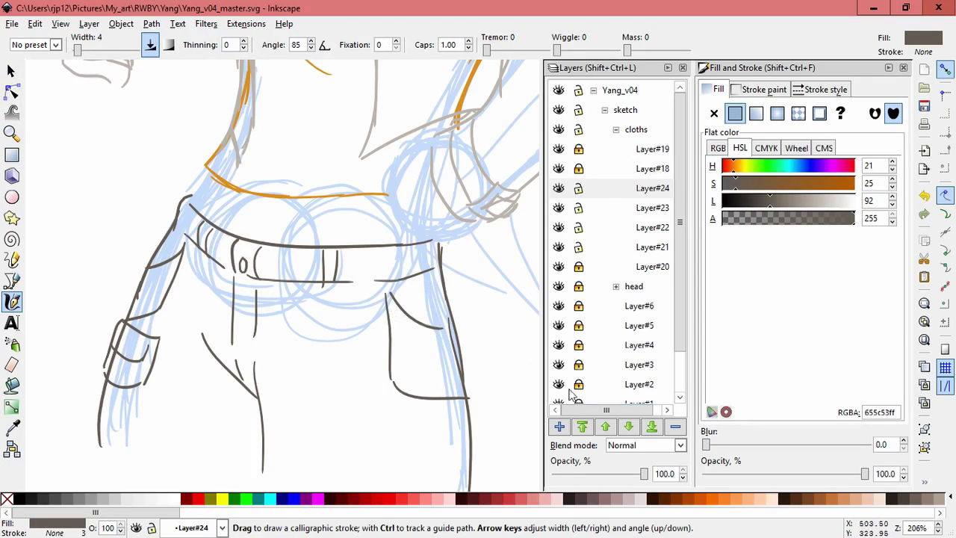
# Add a layer above Layer#24 and sketch a short line just above the waistband at the left-hand hip.
pyautogui.hotkey('shift', 'ctrl', 'n')
pyautogui.press('Return')
pyautogui.moveTo(495, 326); pyautogui.dragTo(536, 349)
pyautogui.moveTo(234, 224)
pyautogui.mouseDown()
pyautogui.moveTo(239, 213)
pyautogui.moveTo(302, 253)
pyautogui.mouseUp()
pyautogui.moveTo(233, 222); pyautogui.dragTo(303, 260)
# Pick the pale cream palette swatch as the calligraphy colour and sketch the skin line along the top of the waistband.
pyautogui.scroll(-4, 418, 258)
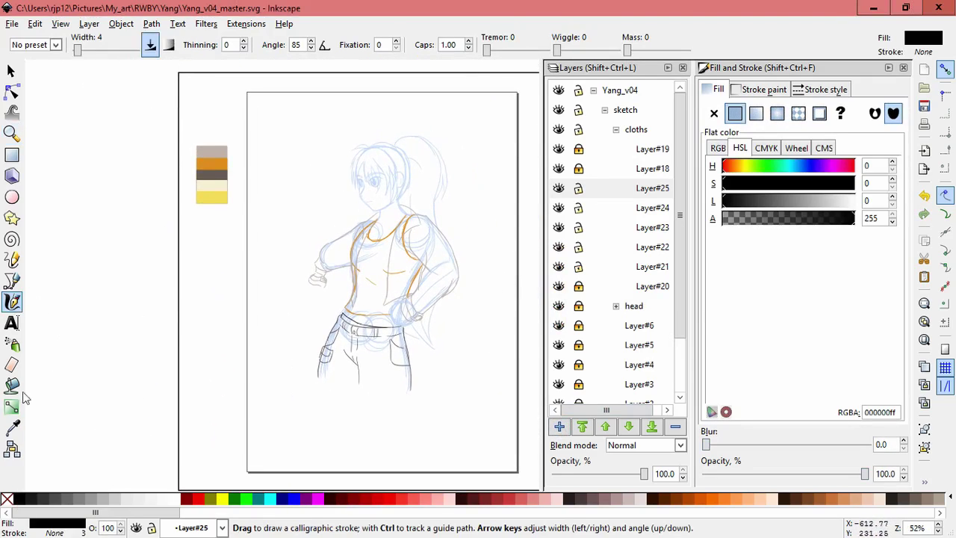
pyautogui.click(12, 427)
pyautogui.click(212, 185)
pyautogui.press('c')
pyautogui.moveTo(347, 319); pyautogui.dragTo(382, 323)
# Sketch the hand resting on the hip and both sides of the neck in pale cream.
pyautogui.scroll(5, 454, 371)
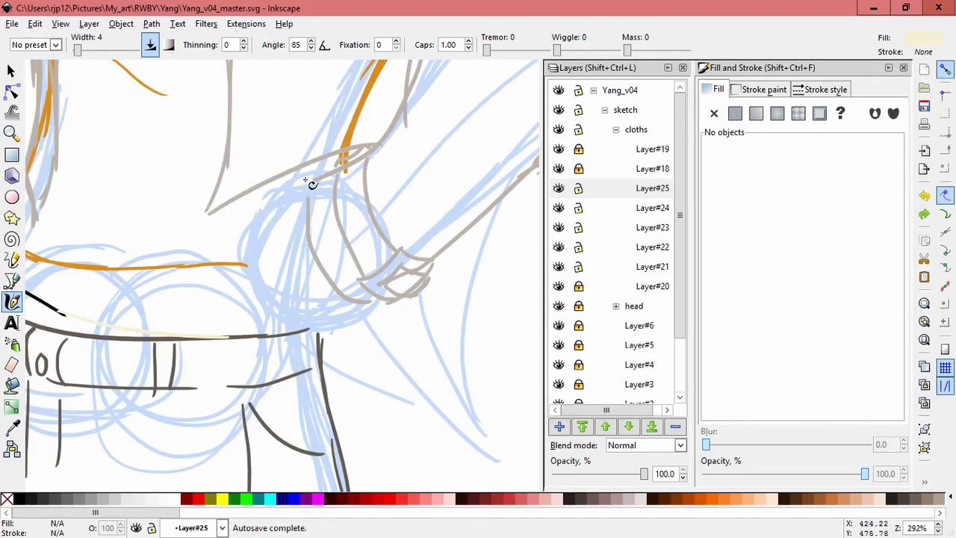
pyautogui.moveTo(312, 184); pyautogui.dragTo(256, 216)
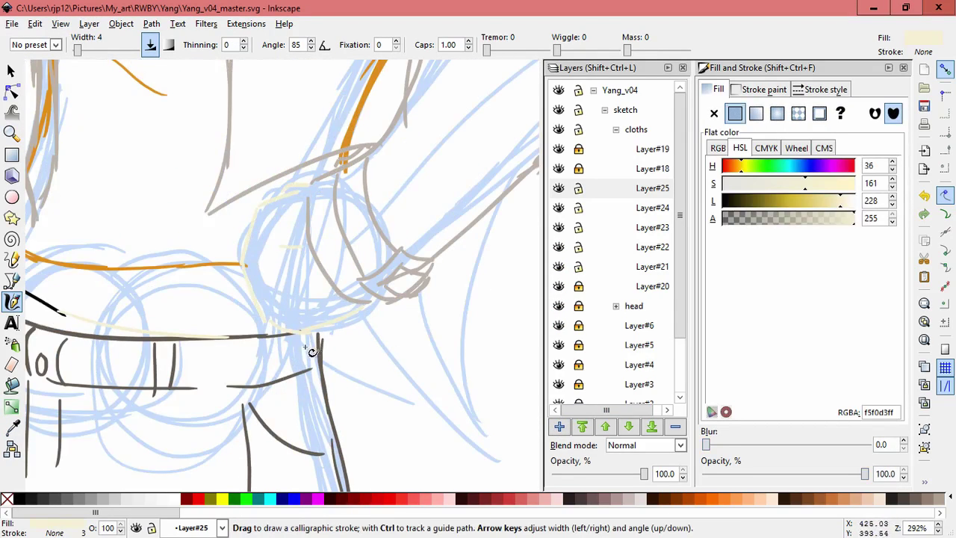
pyautogui.scroll(-5, 396, 324)
pyautogui.scroll(3, 399, 296)
pyautogui.scroll(2, 393, 290)
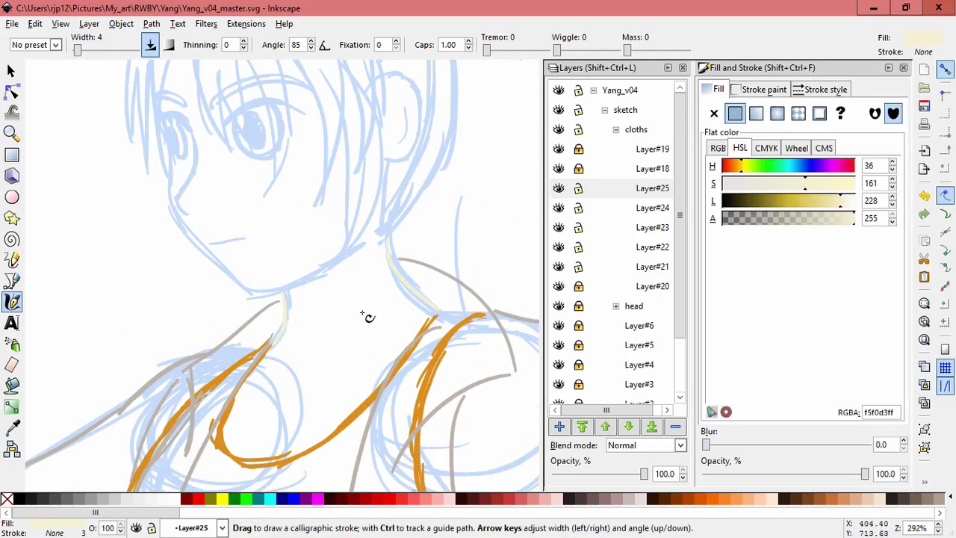
# Hide the blue body construction layers from Layer up to Layer#6.
pyautogui.scroll(-3, 377, 310)
pyautogui.scroll(-2, 681, 261)
pyautogui.moveTo(558, 374); pyautogui.dragTo(562, 263)
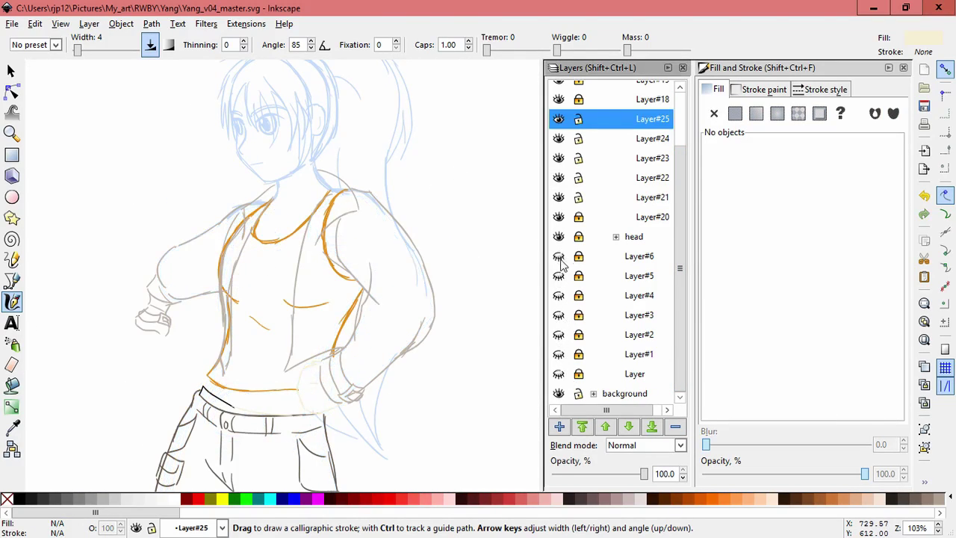
# Expand the head group, lock the hair layers Layer#15 to Layer#17, and hide and lock Layer#9 to Layer#13.
pyautogui.click(616, 237)
pyautogui.scroll(-2, 575, 299)
pyautogui.moveTo(559, 198); pyautogui.dragTo(564, 243)
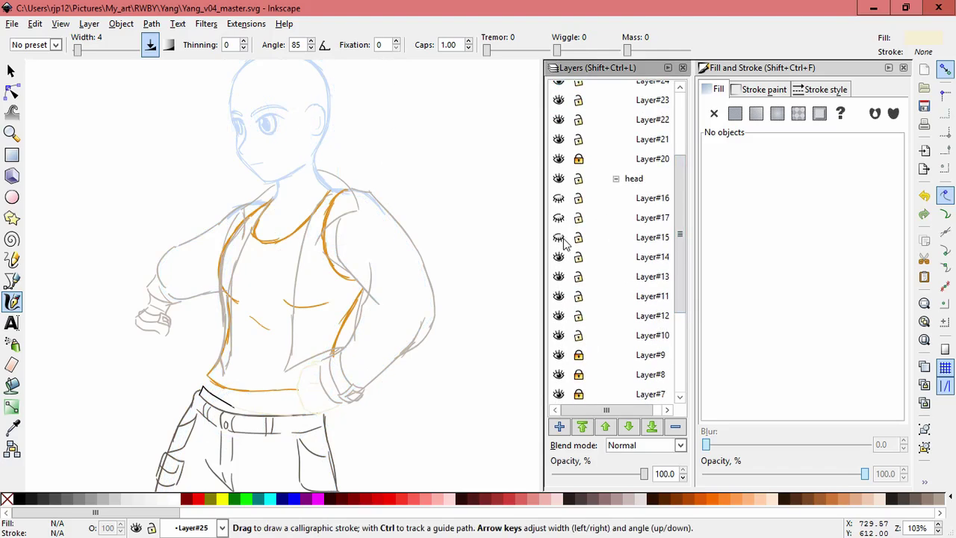
pyautogui.moveTo(559, 198); pyautogui.dragTo(559, 237)
pyautogui.scroll(-2, 575, 262)
pyautogui.click(559, 286)
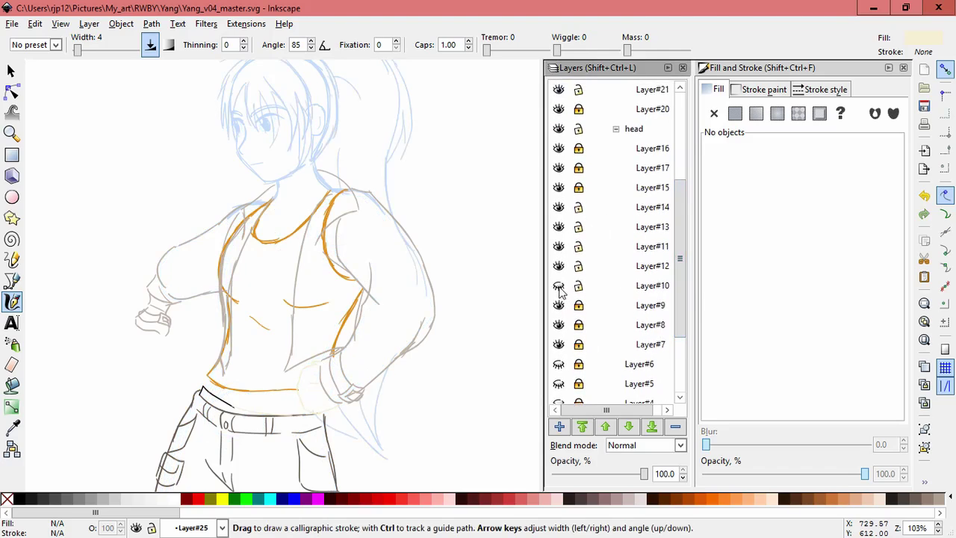
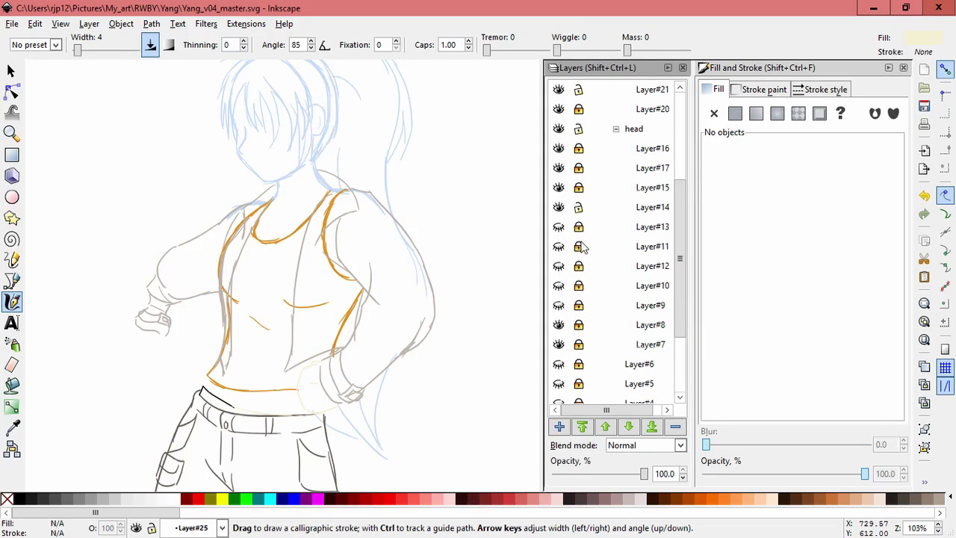
# Unlock Layer#7 and Layer#8 and recolour the face outline, ear and neck strokes with the pale cream swatch.
pyautogui.moveTo(579, 332); pyautogui.dragTo(578, 345)
pyautogui.press('s')
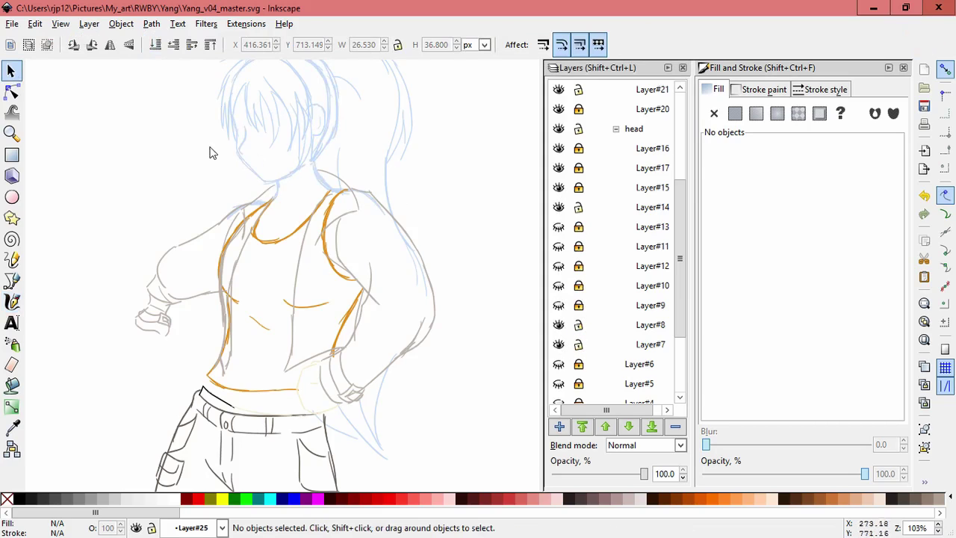
pyautogui.hotkey('ctrl', 'alt', 'a')
pyautogui.press('space')
pyautogui.moveTo(254, 384); pyautogui.dragTo(471, 388)
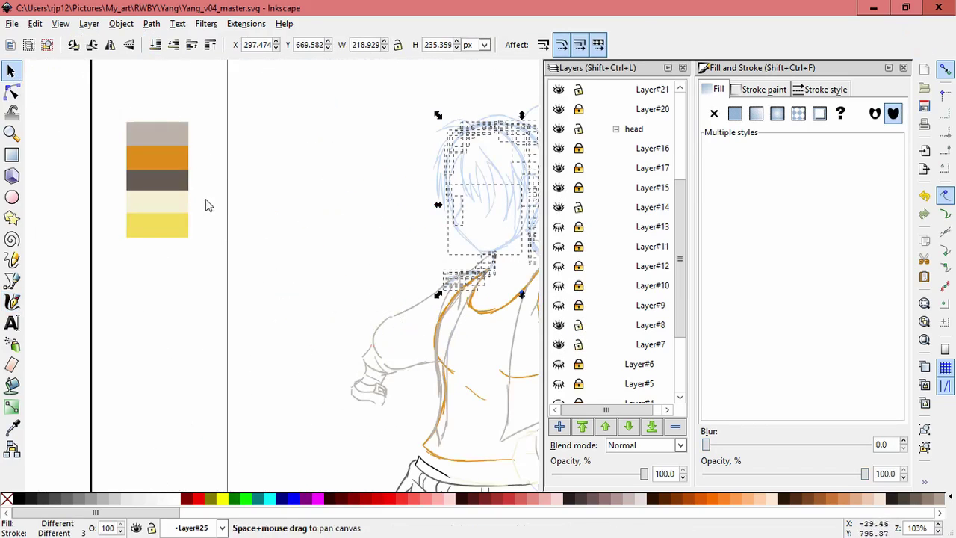
pyautogui.press('d')
pyautogui.click(164, 200)
pyautogui.press('space')
pyautogui.press('Escape')
# Add a layer above Layer#7 and cover the skull outline behind the hair with white strokes.
pyautogui.scroll(4, 443, 259)
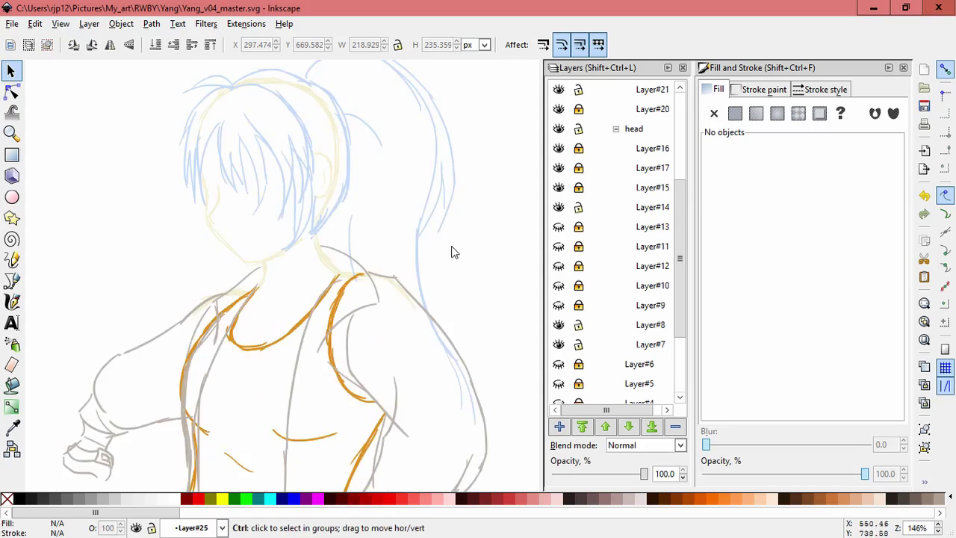
pyautogui.click(642, 345)
pyautogui.click(558, 426)
pyautogui.click(523, 318)
pyautogui.press('c')
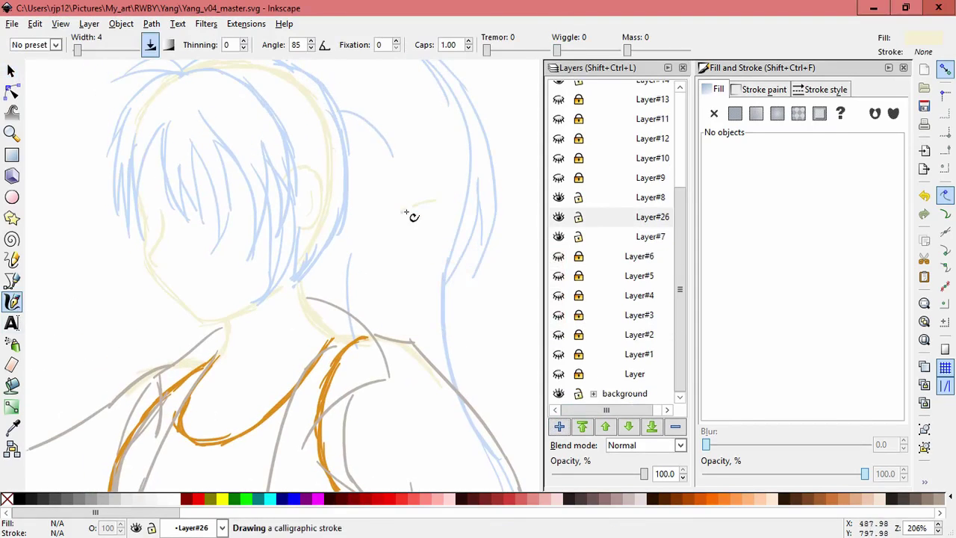
pyautogui.moveTo(297, 275); pyautogui.dragTo(309, 258)
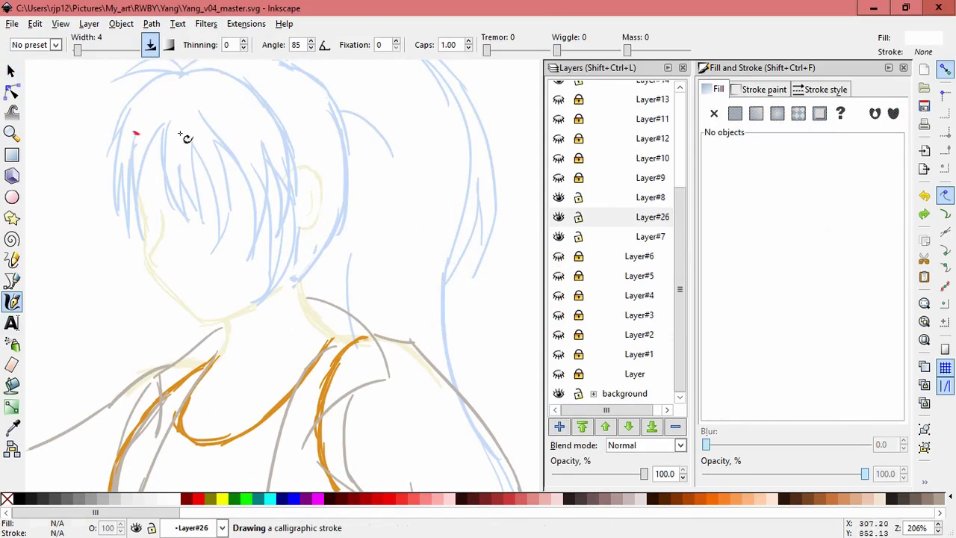
# Show and unlock Layer#9, lock Layer#8, Layer#26 and Layer#14, and unlock the hair layers Layer#15 to Layer#17.
pyautogui.press('space')
pyautogui.moveTo(454, 316); pyautogui.dragTo(441, 263)
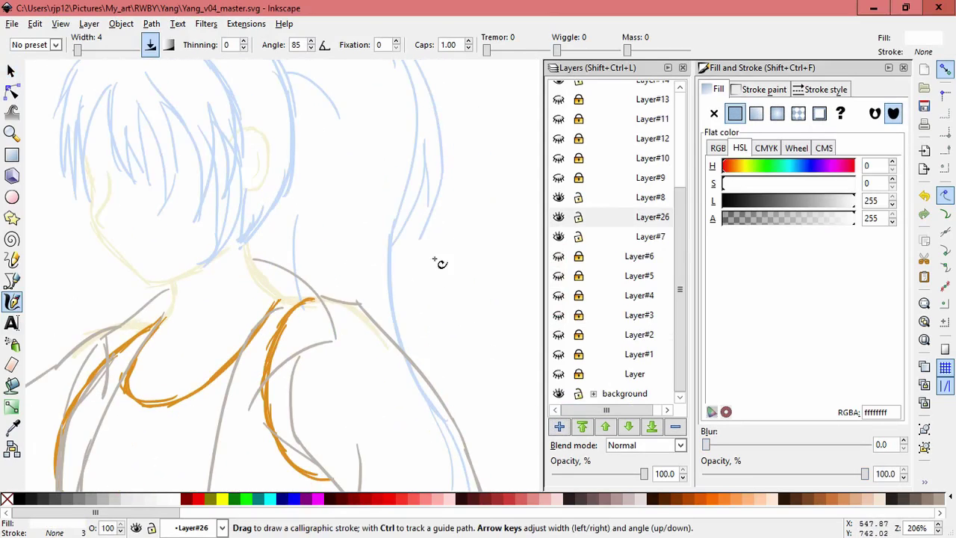
pyautogui.click(559, 178)
pyautogui.scroll(4, 562, 224)
pyautogui.click(578, 268)
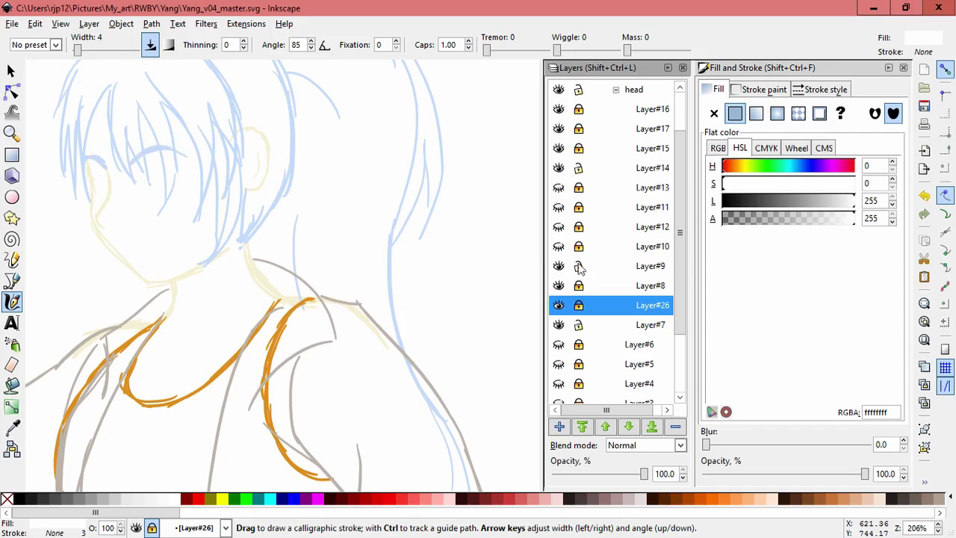
pyautogui.click(558, 168)
pyautogui.click(578, 168)
pyautogui.click(578, 148)
pyautogui.click(578, 129)
pyautogui.scroll(2, 560, 149)
pyautogui.click(578, 158)
# Collapse and lock the cloths group, and test which strokes of the head layers can be selected.
pyautogui.press('s')
pyautogui.press('Escape')
pyautogui.scroll(-3, 478, 241)
pyautogui.moveTo(258, 368); pyautogui.dragTo(503, 433)
pyautogui.hotkey('ctrl', 'alt', 'a')
pyautogui.click(479, 239)
pyautogui.moveTo(365, 203); pyautogui.dragTo(415, 234)
pyautogui.click(561, 357)
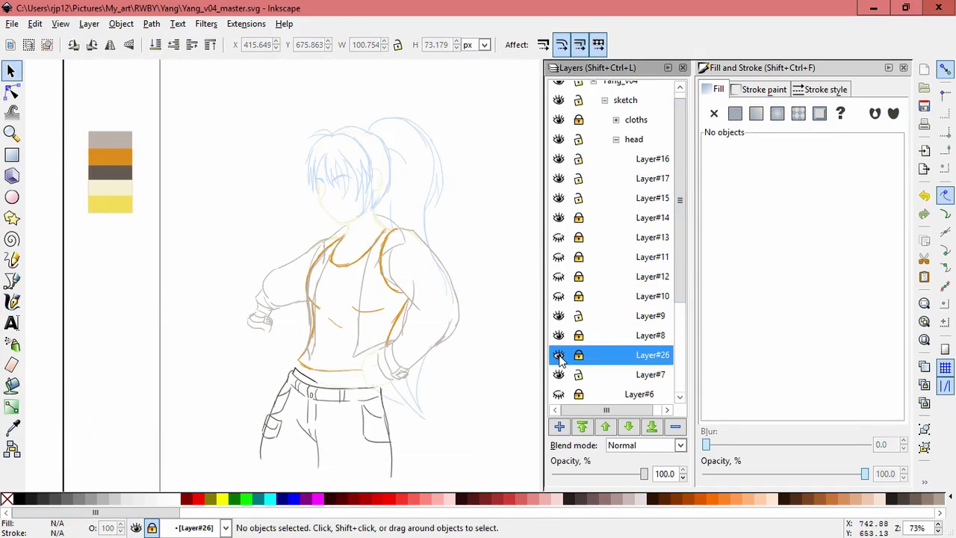
# Lock Layer#7, select all the hair and eyebrow strokes and recolour them with the yellow palette swatch.
pyautogui.moveTo(498, 458); pyautogui.dragTo(246, 154)
pyautogui.moveTo(335, 139); pyautogui.dragTo(451, 338)
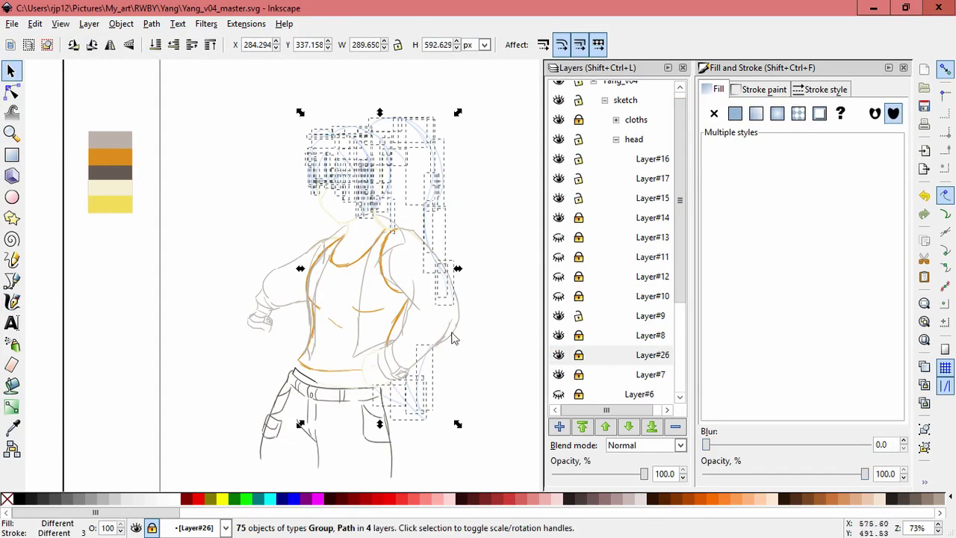
pyautogui.press('d')
pyautogui.click(112, 203)
pyautogui.press('d')
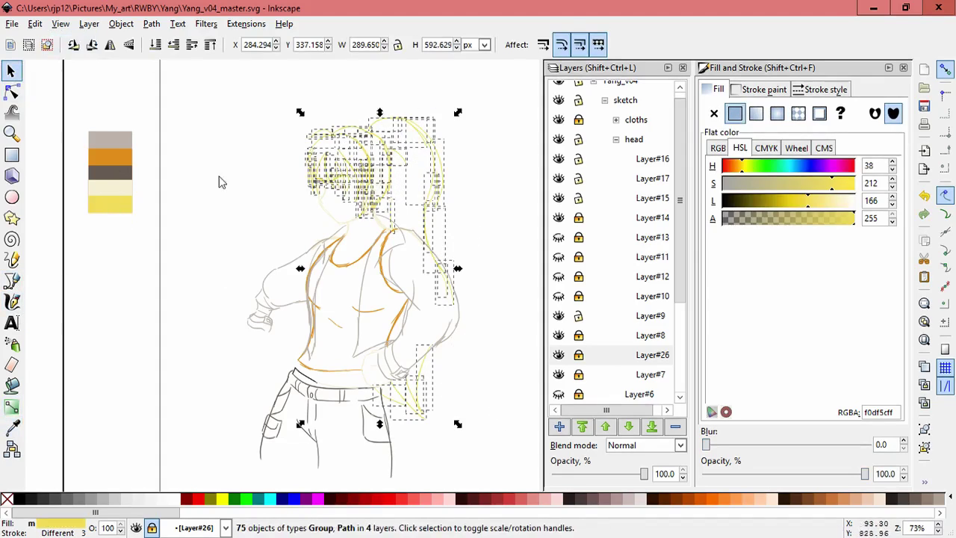
pyautogui.click(471, 259)
# Show the facial feature layers Layer#9 to Layer#13 and unlock Layer#9, Layer#10 and Layer#12.
pyautogui.click(563, 255)
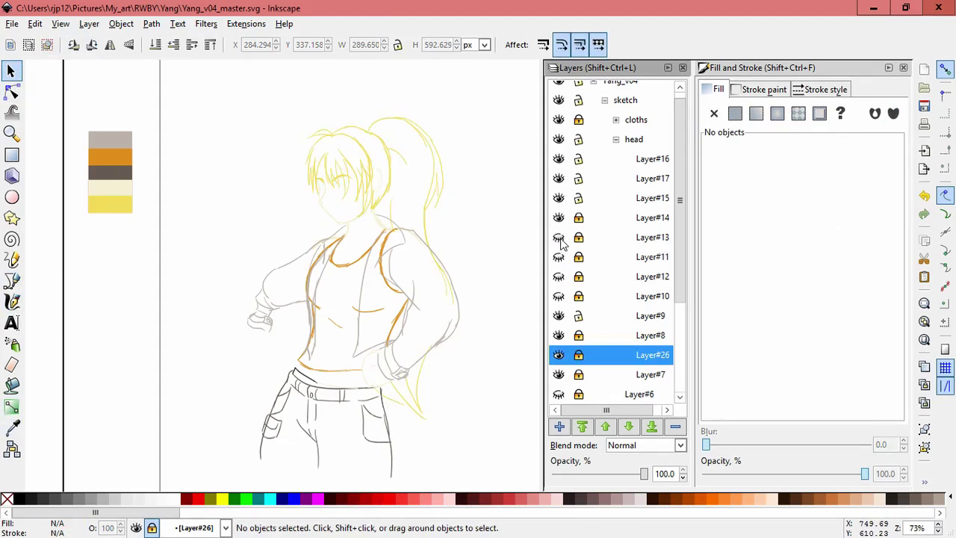
pyautogui.click(560, 316)
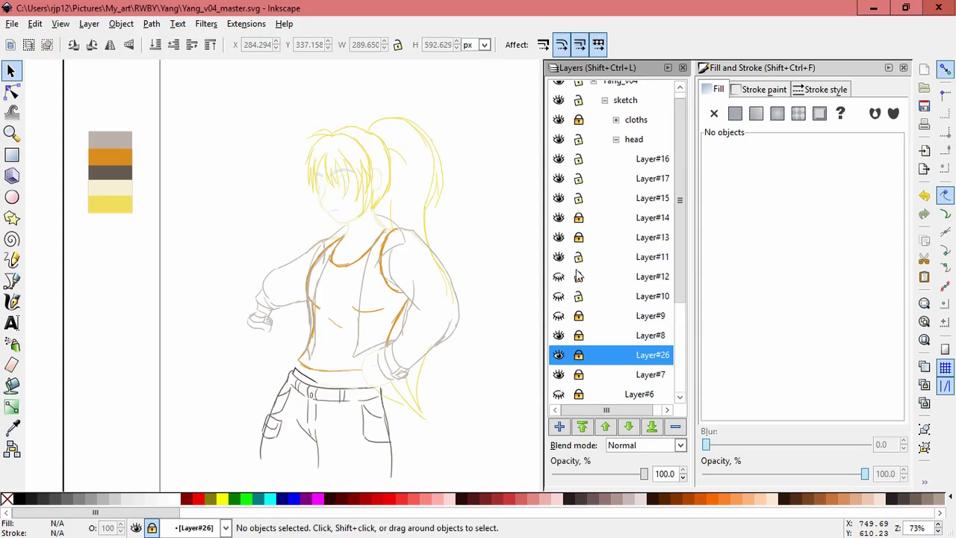
pyautogui.moveTo(288, 123); pyautogui.dragTo(453, 232)
pyautogui.click(11, 425)
pyautogui.press('Escape')
pyautogui.press('s')
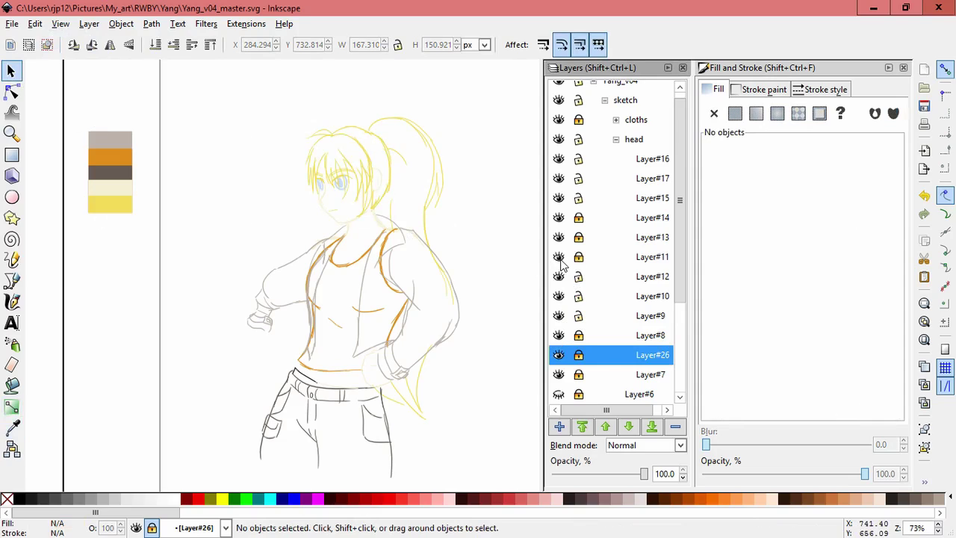
# Unlock Layer#11 and fill the mouth stroke with black.
pyautogui.moveTo(367, 233); pyautogui.dragTo(313, 193)
pyautogui.click(332, 210)
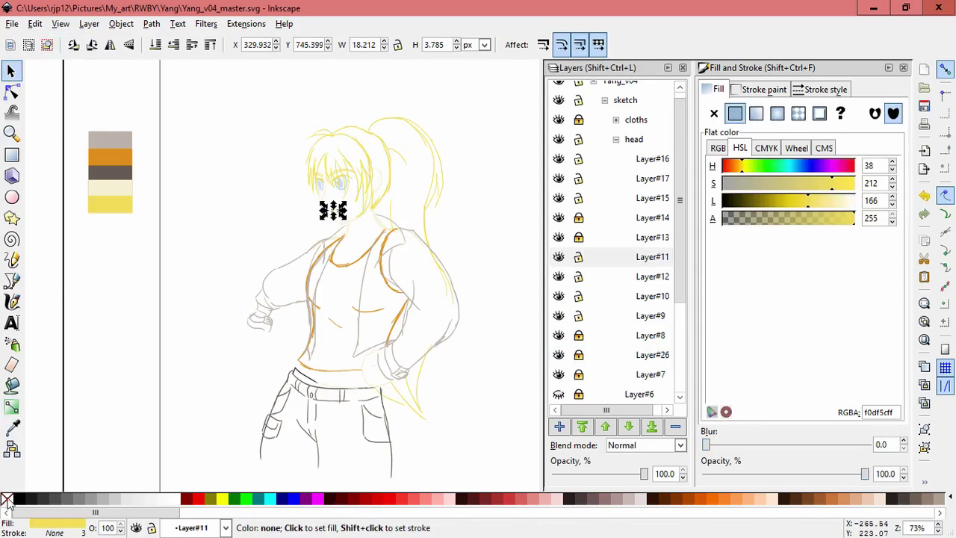
pyautogui.click(485, 243)
pyautogui.click(577, 256)
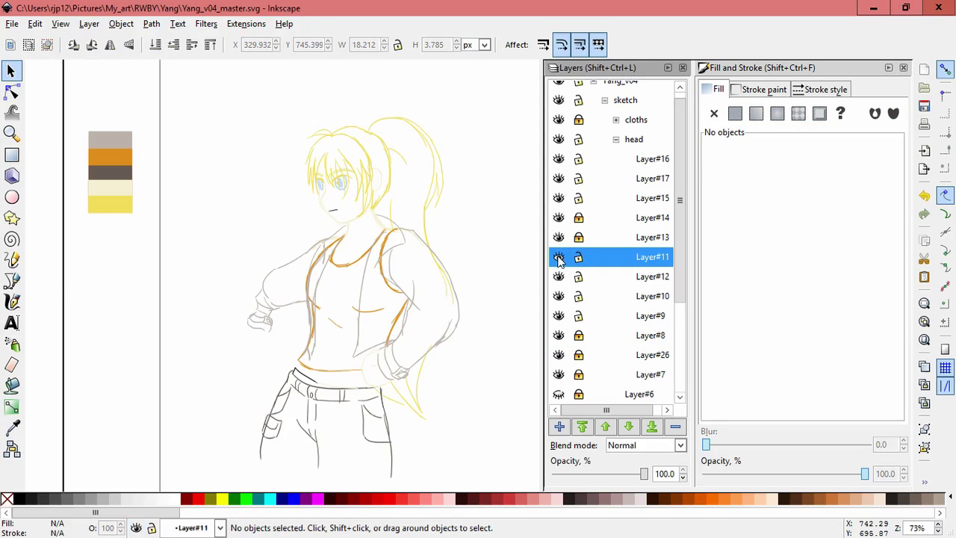
# Lock Layer#11 and the hair layers Layer#15 to Layer#17, and fill all the eye strokes with black.
pyautogui.hotkey('ctrl', 'alt', 'a')
pyautogui.press('Escape')
pyautogui.click(578, 158)
pyautogui.click(578, 178)
pyautogui.click(578, 198)
pyautogui.click(578, 237)
pyautogui.hotkey('ctrl', 'alt', 'a')
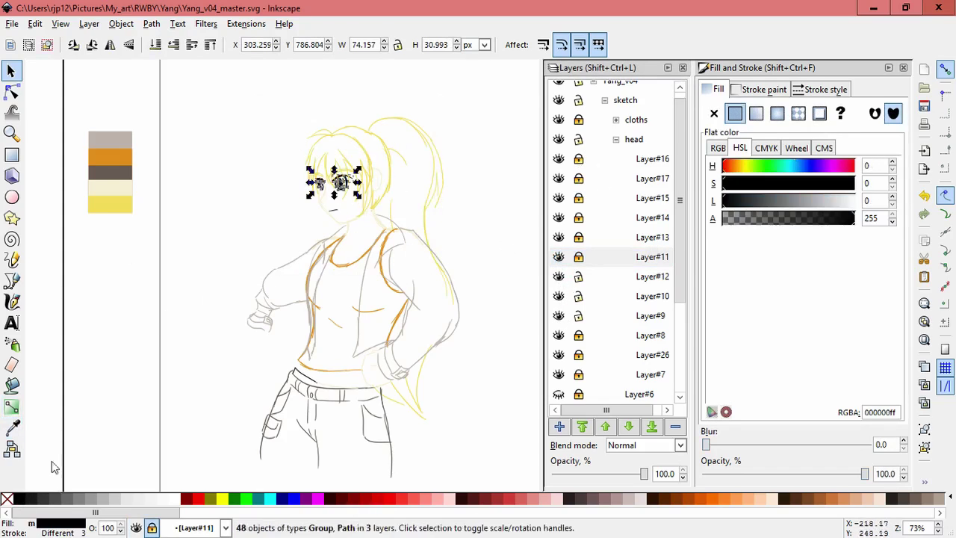
pyautogui.click(136, 327)
# Undo the black fill of the eyes and refill the selected eye strokes with a dark tone.
pyautogui.scroll(3, 410, 216)
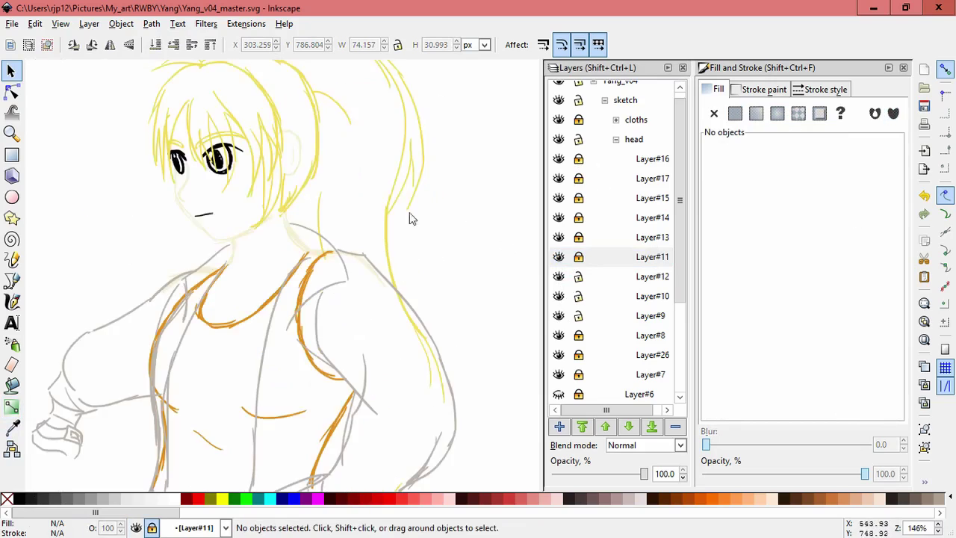
pyautogui.hotkey('ctrl', 'a')
pyautogui.scroll(-4, 296, 275)
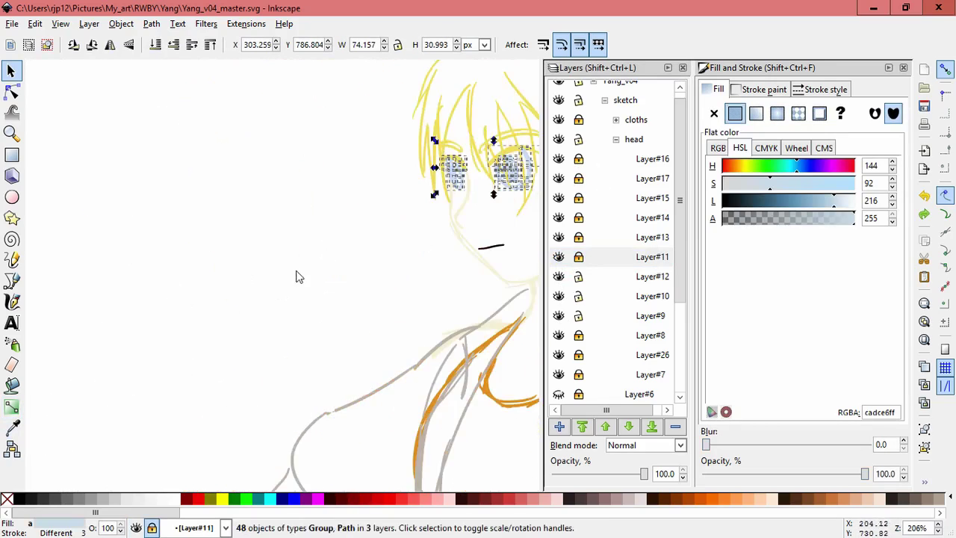
pyautogui.click(268, 312)
pyautogui.scroll(-3, 237, 219)
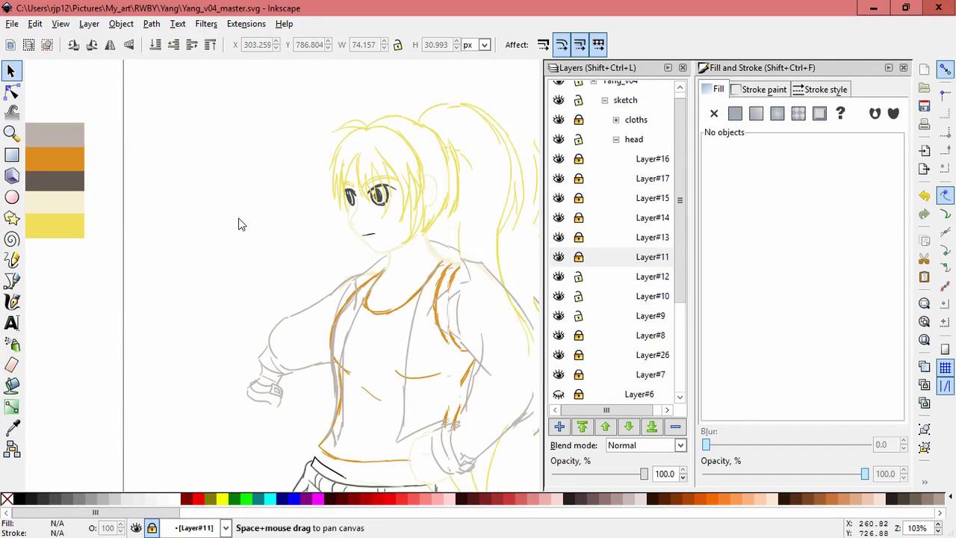
# Unlock all the layers in the head and cloths groups.
pyautogui.scroll(-2, 459, 262)
pyautogui.scroll(1, 455, 258)
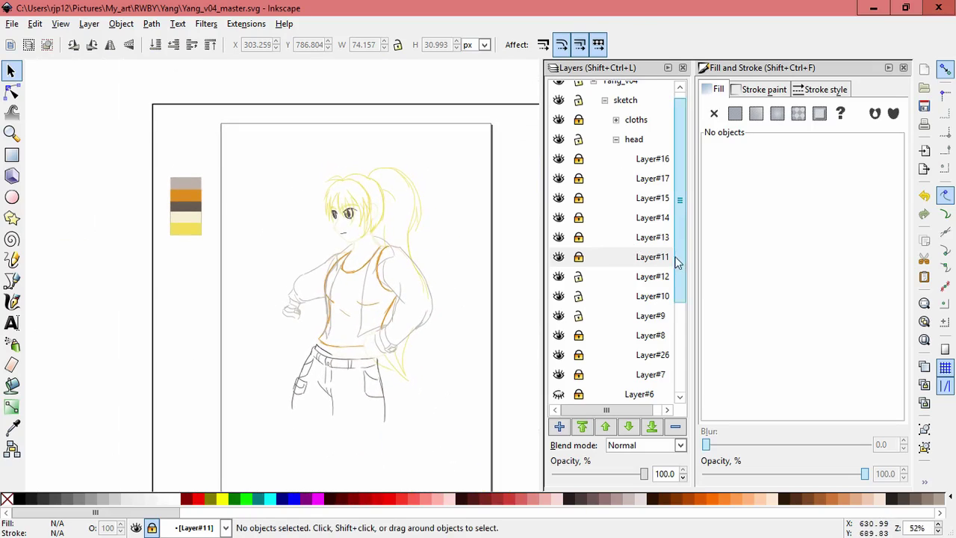
pyautogui.click(579, 256)
pyautogui.moveTo(578, 236); pyautogui.dragTo(579, 158)
pyautogui.scroll(-3, 579, 224)
pyautogui.click(578, 197)
pyautogui.moveTo(248, 129); pyautogui.dragTo(491, 459)
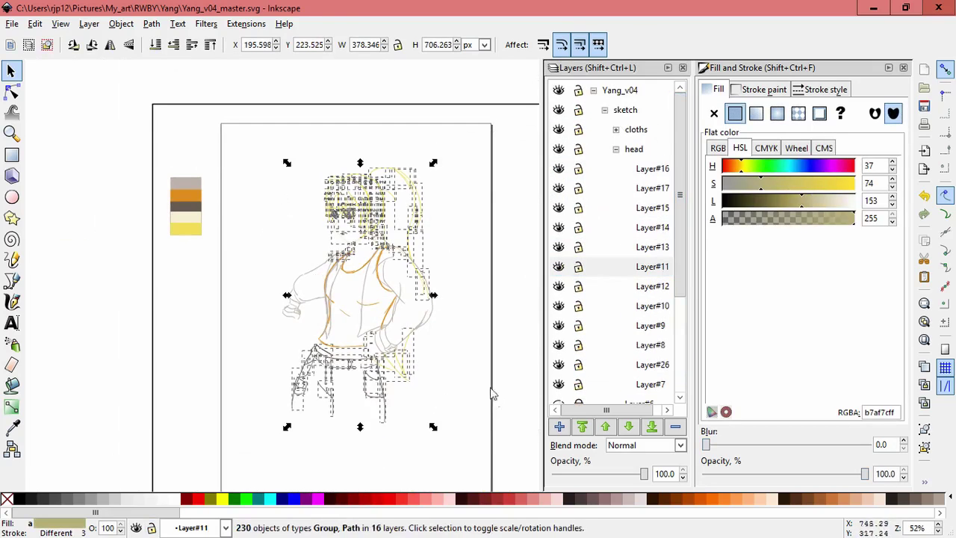
pyautogui.click(616, 148)
pyautogui.click(615, 129)
# Try recolouring all the sketch strokes across every layer, and undo the fill.
pyautogui.hotkey('ctrl', 'alt', 'a')
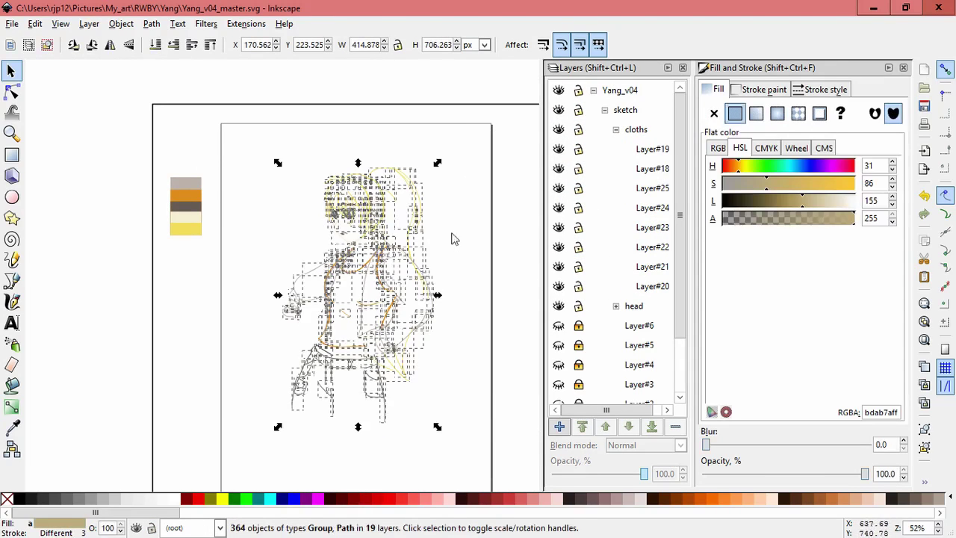
pyautogui.click(145, 497)
pyautogui.hotkey('ctrl', 'z')
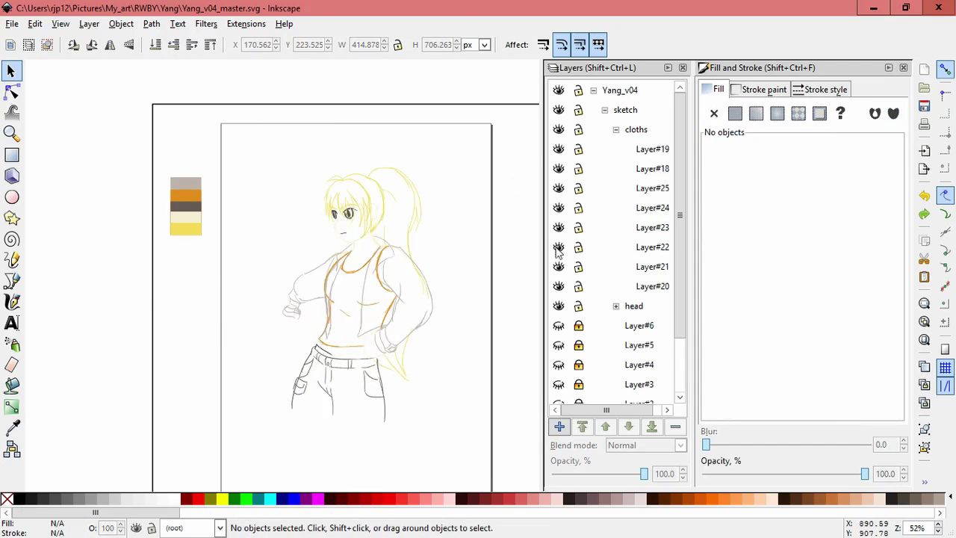
# Select the whole character sketch and fill all its head and cloths strokes with black.
pyautogui.click(616, 306)
pyautogui.scroll(-5, 670, 346)
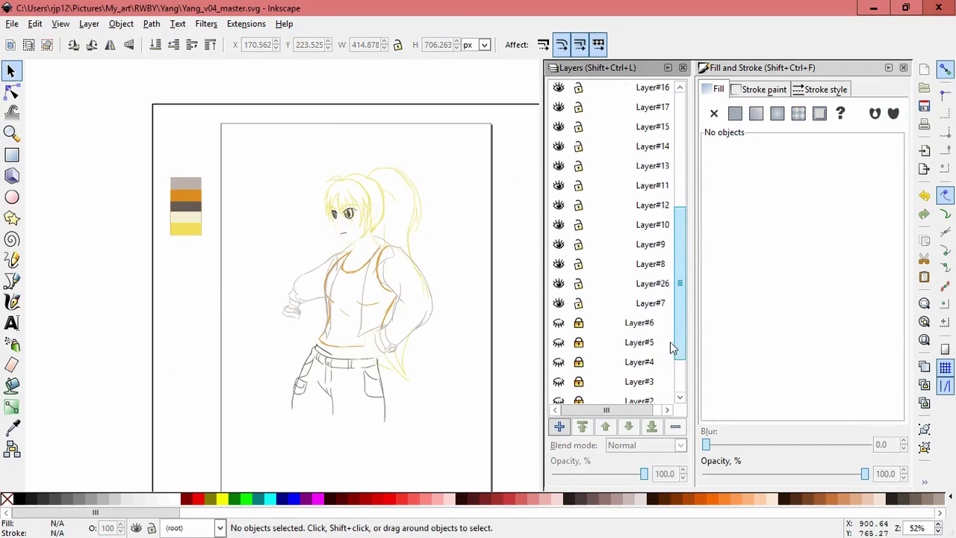
pyautogui.moveTo(212, 120); pyautogui.dragTo(467, 462)
pyautogui.click(19, 498)
pyautogui.press('Escape')
# Collapse the head layer group and lock it.
pyautogui.scroll(5, 612, 239)
pyautogui.click(616, 241)
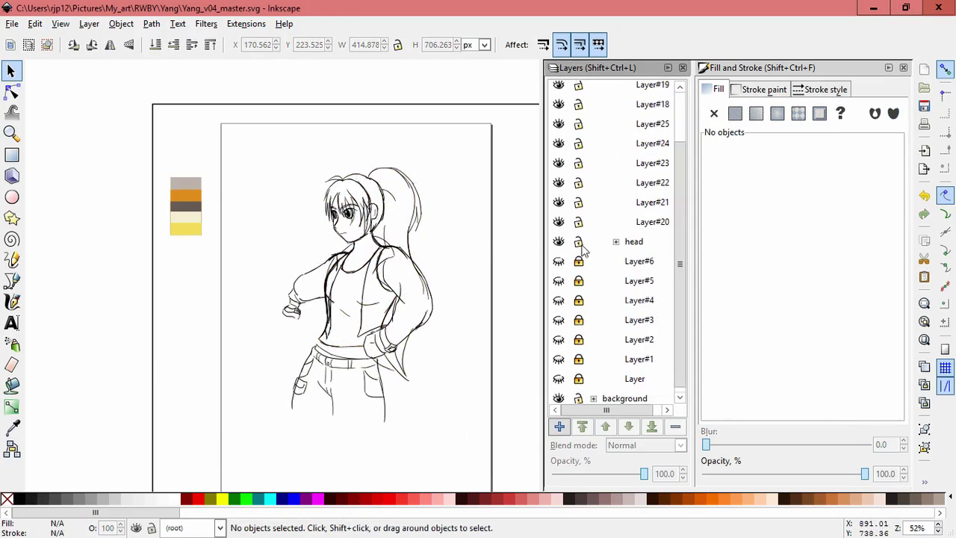
pyautogui.scroll(3, 585, 165)
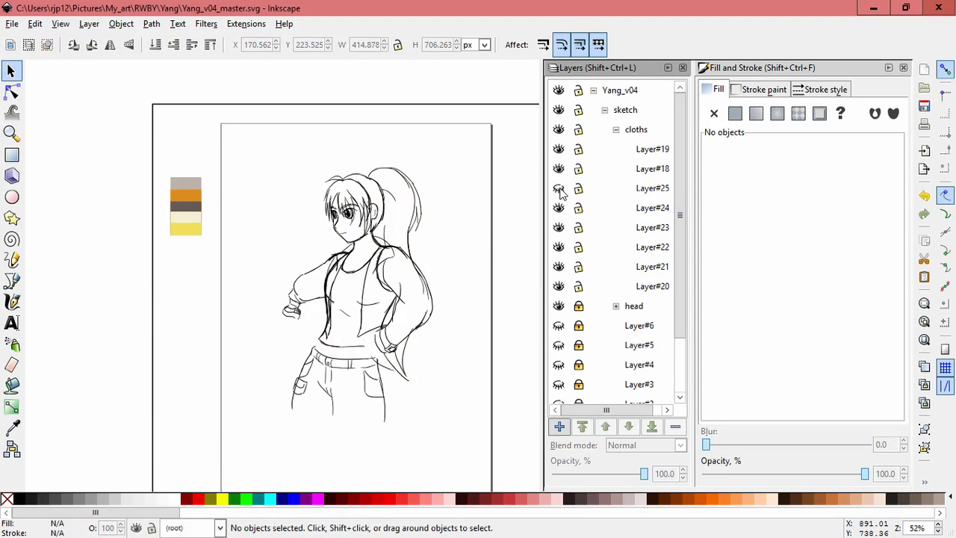
# Make Layer#25 current and try to adjust the small stroke at the upper waistline.
pyautogui.click(599, 188)
pyautogui.click(11, 301)
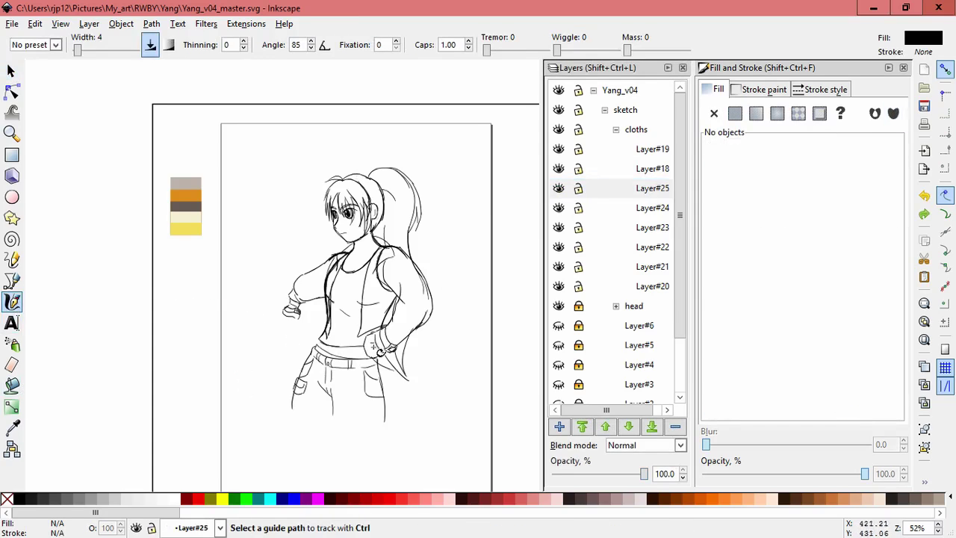
pyautogui.keyDown('ctrl'); pyautogui.scroll(5, 358, 351); pyautogui.keyUp('ctrl')
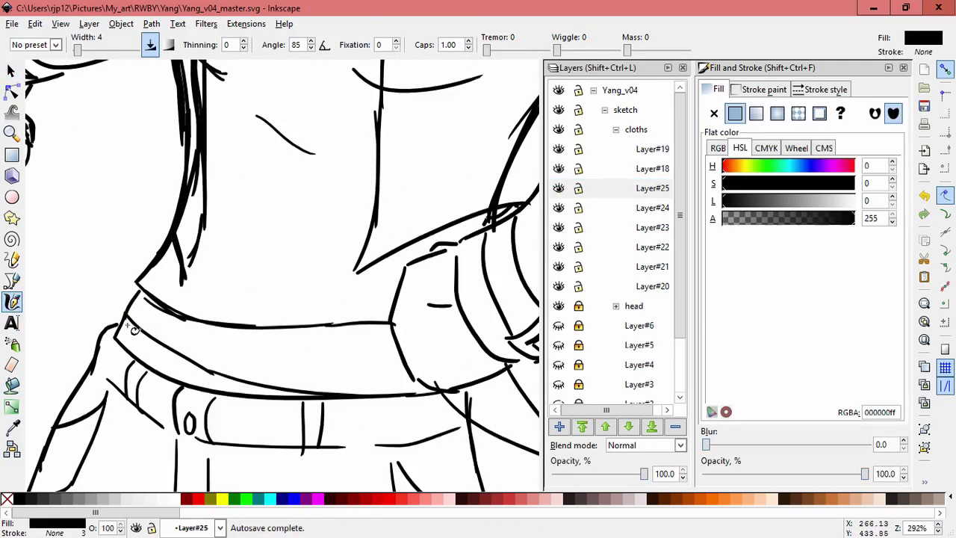
pyautogui.keyDown('ctrl'); pyautogui.scroll(-2, 288, 371); pyautogui.keyUp('ctrl')
pyautogui.keyDown('ctrl'); pyautogui.scroll(1, 224, 321); pyautogui.keyUp('ctrl')
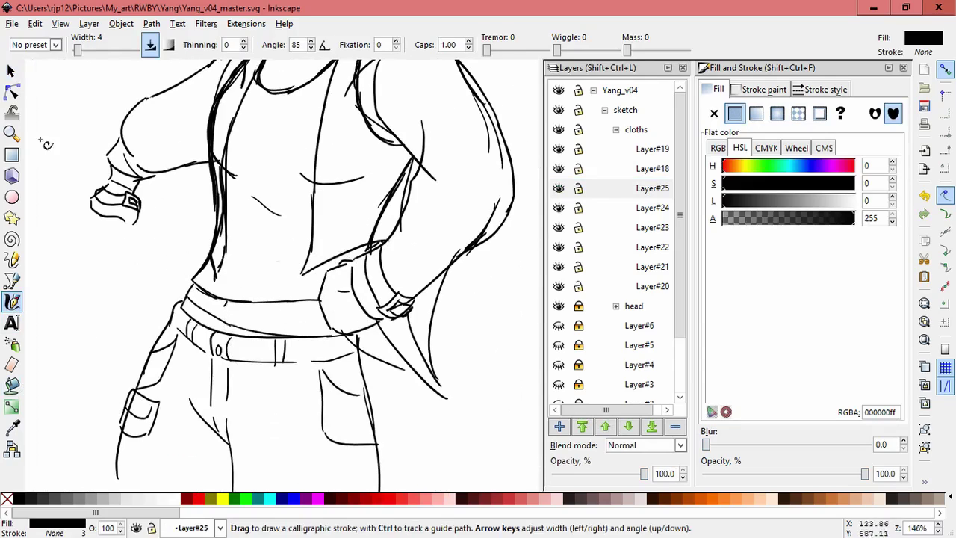
pyautogui.press('s')
pyautogui.click(224, 301)
pyautogui.moveTo(224, 301); pyautogui.dragTo(239, 312)
pyautogui.press('Escape')
# Lock the existing cloths layers and add a new layer above Layer#20 for calligraphic strokes.
pyautogui.keyDown('ctrl'); pyautogui.scroll(-2, 239, 313); pyautogui.keyUp('ctrl')
pyautogui.moveTo(579, 286); pyautogui.dragTo(590, 165)
pyautogui.click(612, 286)
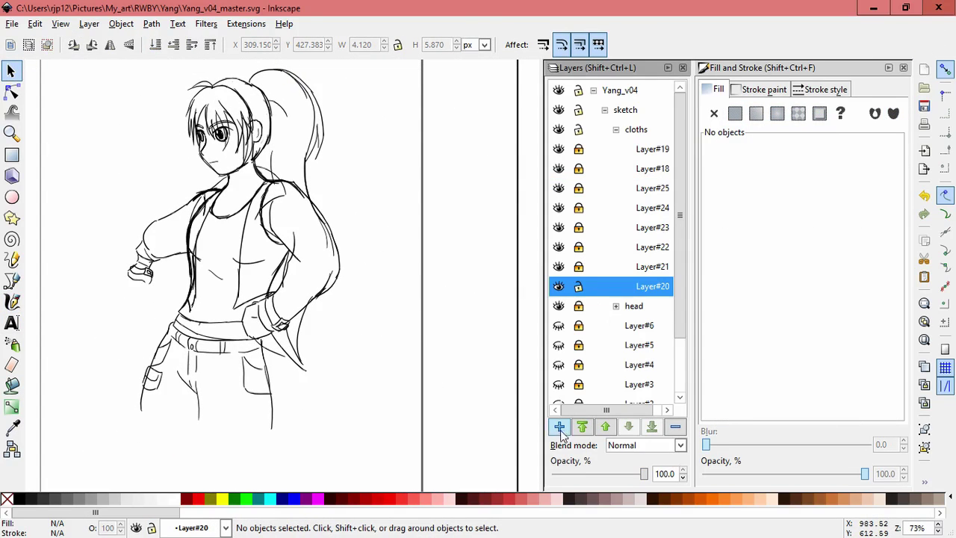
pyautogui.hotkey('ctrl', 'shift', 'n')
pyautogui.press('Return')
pyautogui.press('c')
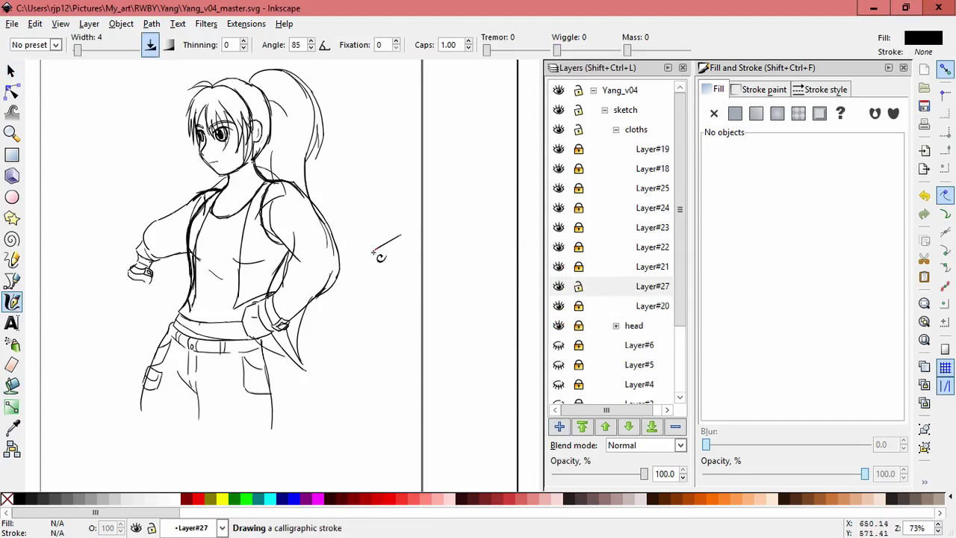
# Cover the redundant top lines at the armhole, chest and sides with white calligraphic strokes on Layer#27.
pyautogui.keyDown('ctrl'); pyautogui.scroll(2, 299, 325); pyautogui.keyUp('ctrl')
pyautogui.moveTo(321, 158)
pyautogui.mouseDown()
pyautogui.moveTo(305, 180)
pyautogui.moveTo(310, 157)
pyautogui.moveTo(358, 167)
pyautogui.mouseUp()
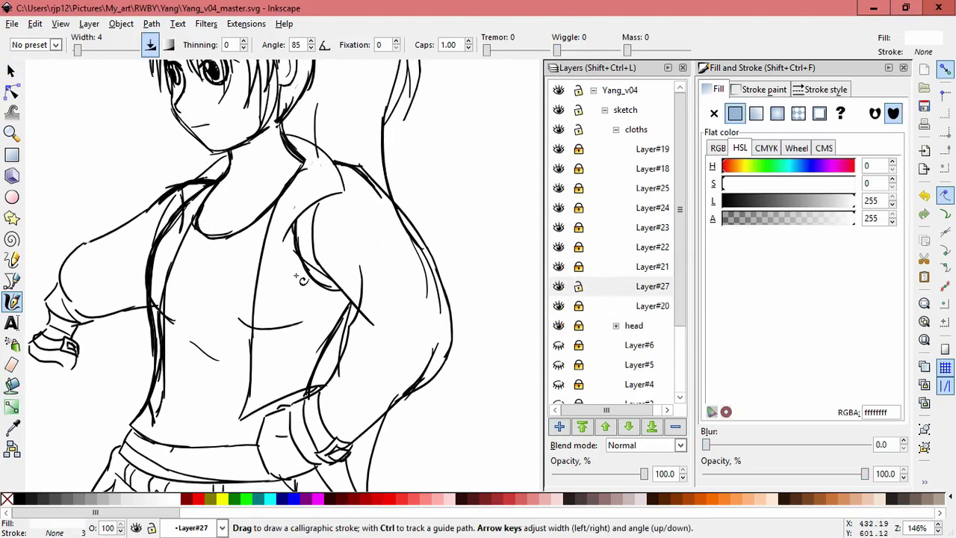
pyautogui.moveTo(295, 196)
pyautogui.mouseDown()
pyautogui.moveTo(305, 277)
pyautogui.moveTo(331, 296)
pyautogui.moveTo(306, 270)
pyautogui.moveTo(345, 288)
pyautogui.mouseUp()
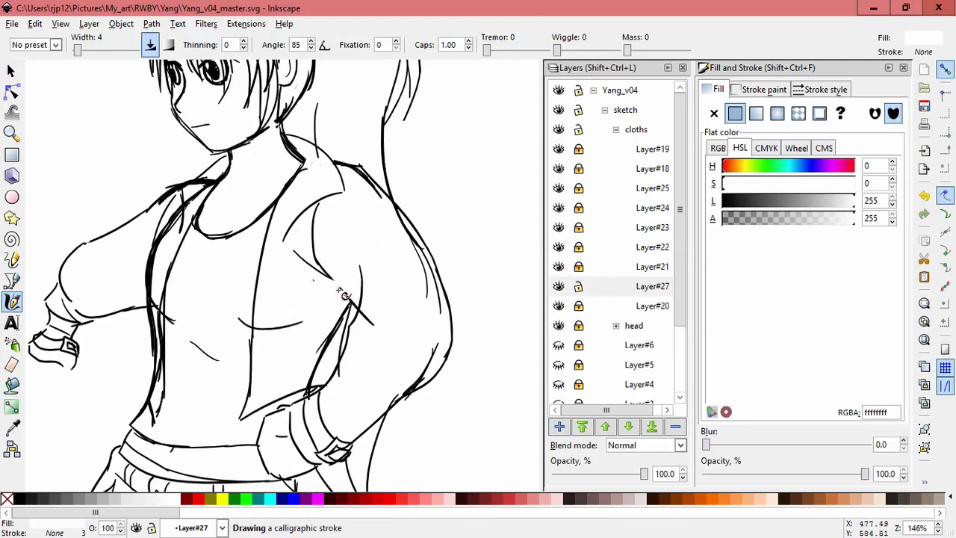
pyautogui.moveTo(267, 324); pyautogui.dragTo(275, 326)
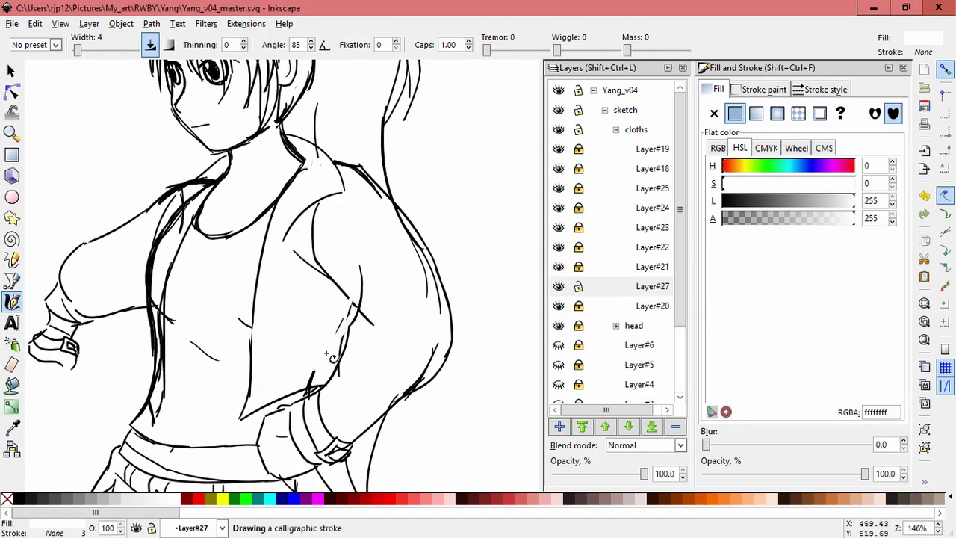
pyautogui.moveTo(306, 382); pyautogui.dragTo(308, 383)
pyautogui.moveTo(158, 303); pyautogui.dragTo(160, 310)
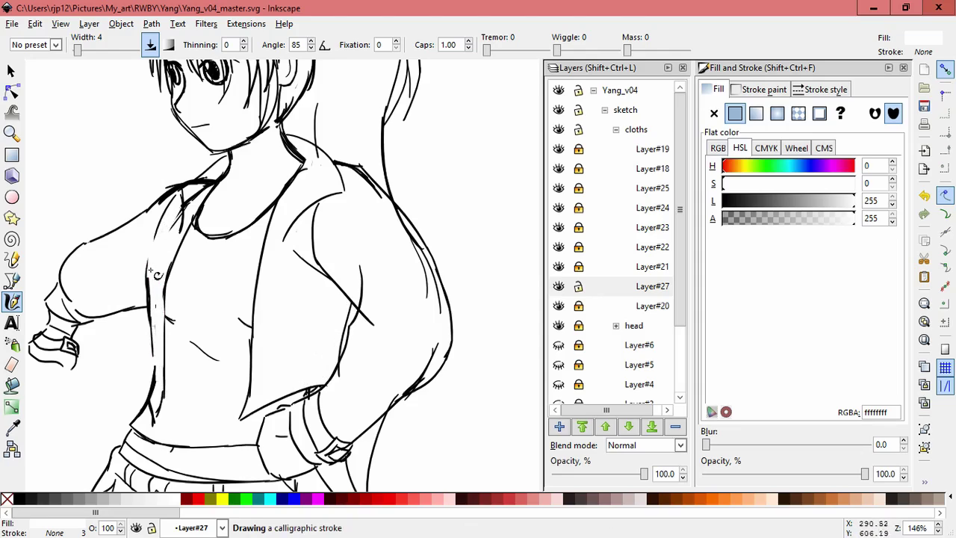
pyautogui.moveTo(163, 233); pyautogui.dragTo(148, 403)
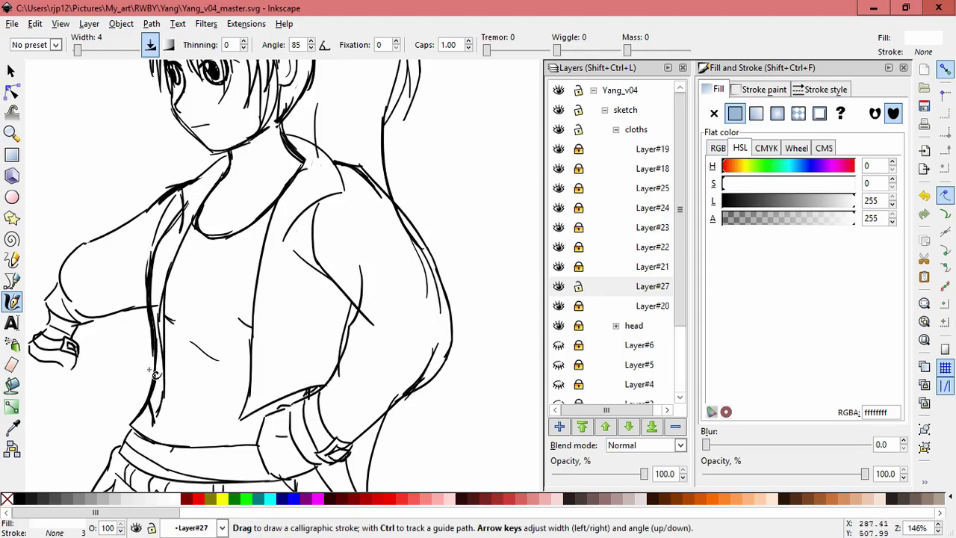
# Toggle layer visibility to identify the jacket lines, and paint white over the doubled shoulder lines on Layer#27.
pyautogui.click(577, 288)
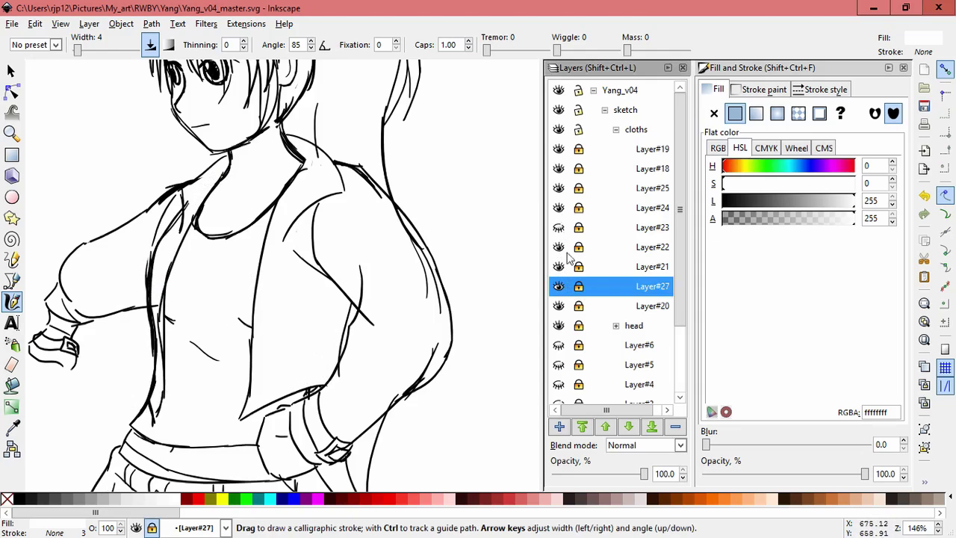
pyautogui.click(558, 170)
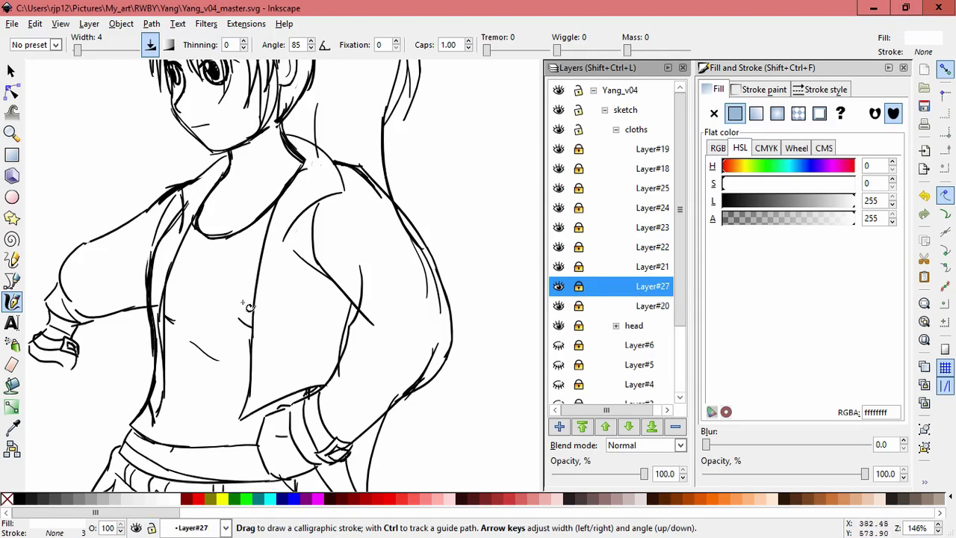
pyautogui.moveTo(161, 195); pyautogui.dragTo(200, 177)
pyautogui.moveTo(343, 159); pyautogui.dragTo(388, 199)
# Toggle the cloths layers' visibility to find the jacket strokes, lock Layer#27, and unlock Layer#18 as the current layer.
pyautogui.click(578, 286)
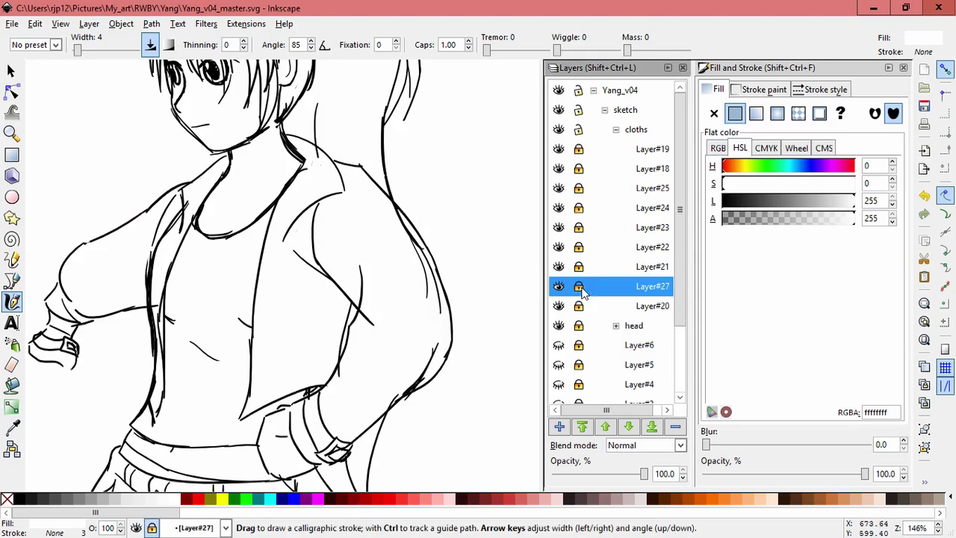
pyautogui.click(560, 189)
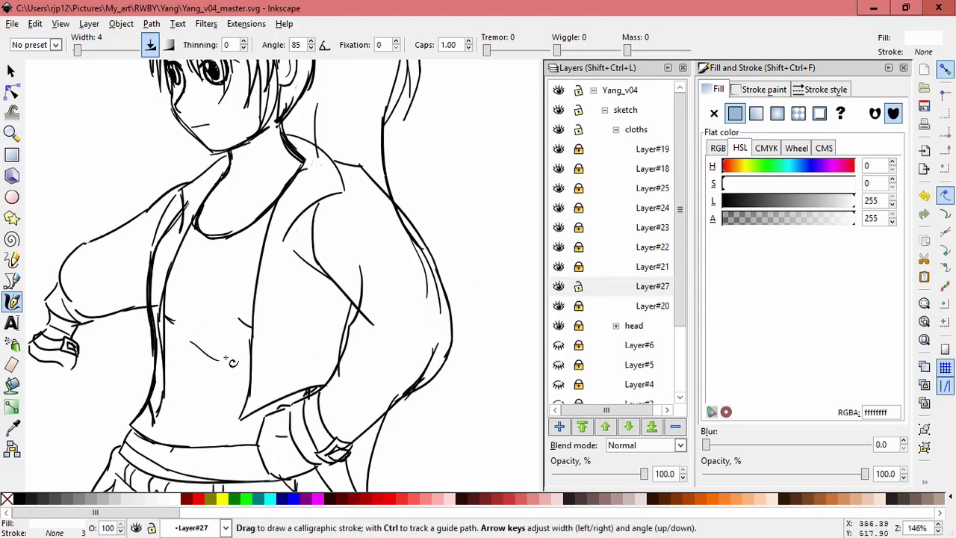
pyautogui.click(559, 149)
pyautogui.click(559, 149)
pyautogui.click(579, 168)
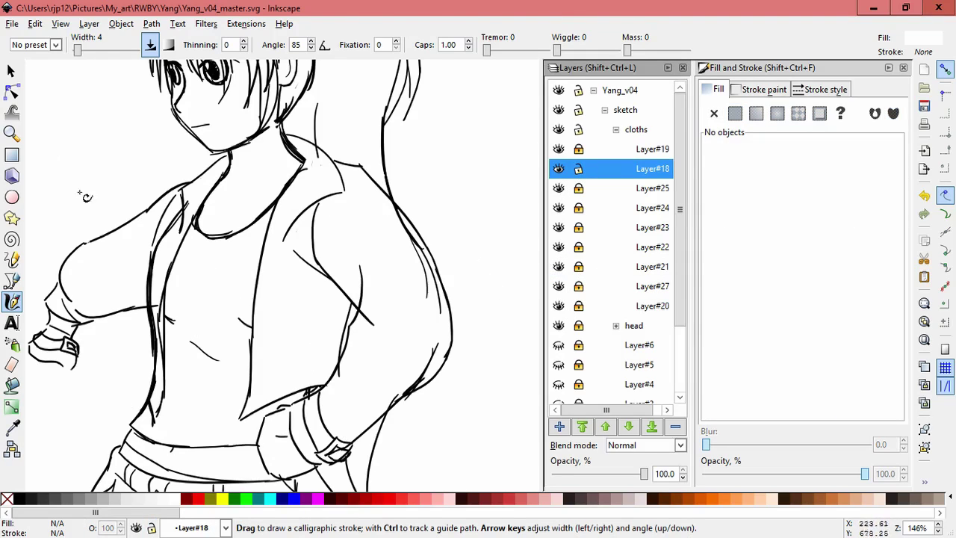
# Delete the doubled stroke inside the left-hand jacket front on Layer#18.
pyautogui.press('s')
pyautogui.keyDown('ctrl'); pyautogui.click(157, 310); pyautogui.keyUp('ctrl')
pyautogui.scroll(2, 177, 321)
pyautogui.keyDown('ctrl'); pyautogui.click(150, 277); pyautogui.keyUp('ctrl')
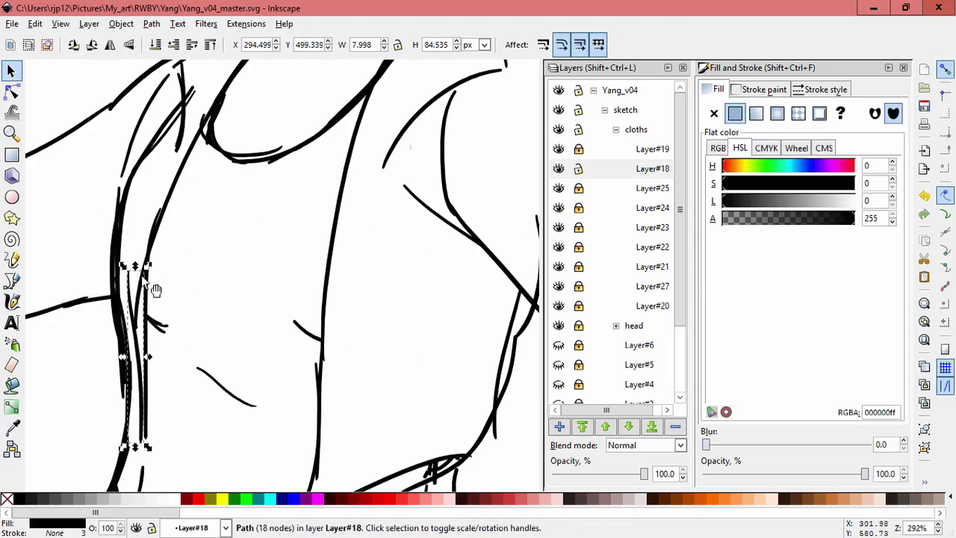
pyautogui.click(175, 345)
pyautogui.scroll(1, 193, 250)
# Rescale the long lapel stroke of the left-hand jacket front.
pyautogui.click(193, 250)
pyautogui.scroll(5, 258, 211)
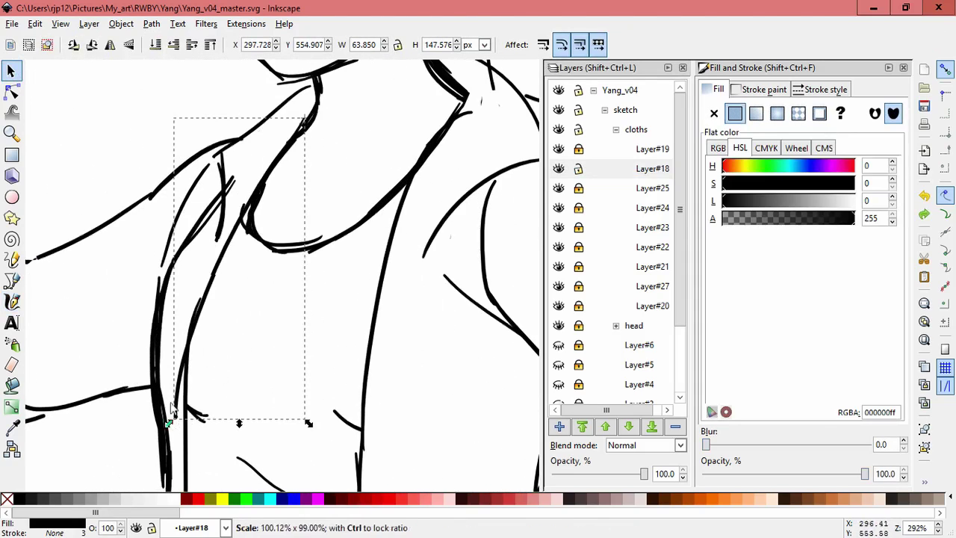
pyautogui.moveTo(310, 120); pyautogui.dragTo(312, 126)
pyautogui.scroll(-8, 259, 281)
pyautogui.moveTo(229, 362); pyautogui.dragTo(198, 439)
# Delete the doubled strokes along the outer edge of the left-hand jacket front.
pyautogui.click(301, 314)
pyautogui.scroll(-1, 301, 314)
pyautogui.click(193, 321)
pyautogui.click(214, 298)
pyautogui.click(238, 258)
pyautogui.click(240, 269)
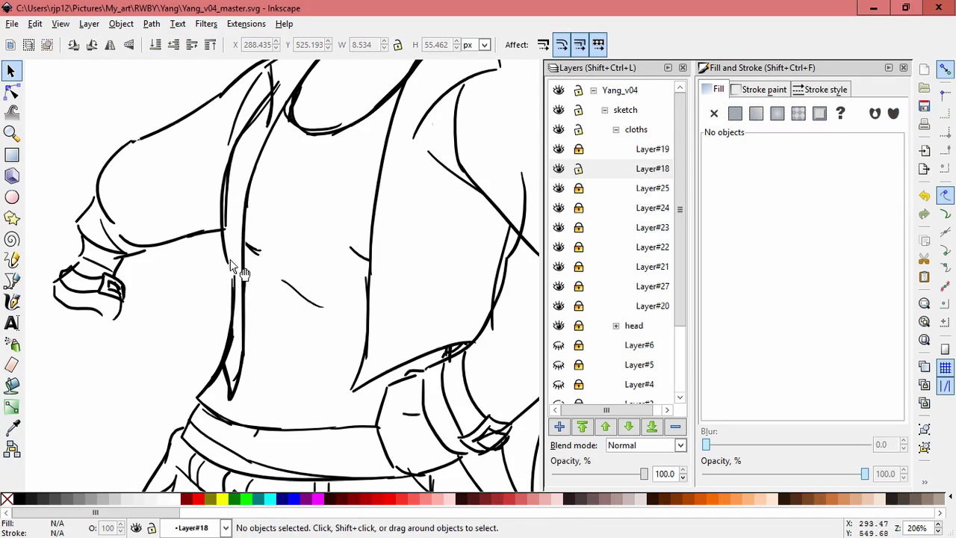
pyautogui.scroll(1, 252, 239)
pyautogui.moveTo(258, 262); pyautogui.dragTo(252, 243)
pyautogui.scroll(-1, 322, 313)
pyautogui.press('Escape')
# Remove the remaining outer jacket edge strokes between the sleeve and the hem on Layer#18.
pyautogui.click(215, 275)
pyautogui.moveTo(205, 268)
pyautogui.mouseDown()
pyautogui.moveTo(203, 241)
pyautogui.moveTo(207, 277)
pyautogui.mouseUp()
pyautogui.press('Escape')
pyautogui.click(207, 277)
pyautogui.moveTo(205, 344); pyautogui.dragTo(192, 401)
pyautogui.moveTo(200, 351); pyautogui.dragTo(207, 241)
pyautogui.press('Escape')
pyautogui.press('Escape')
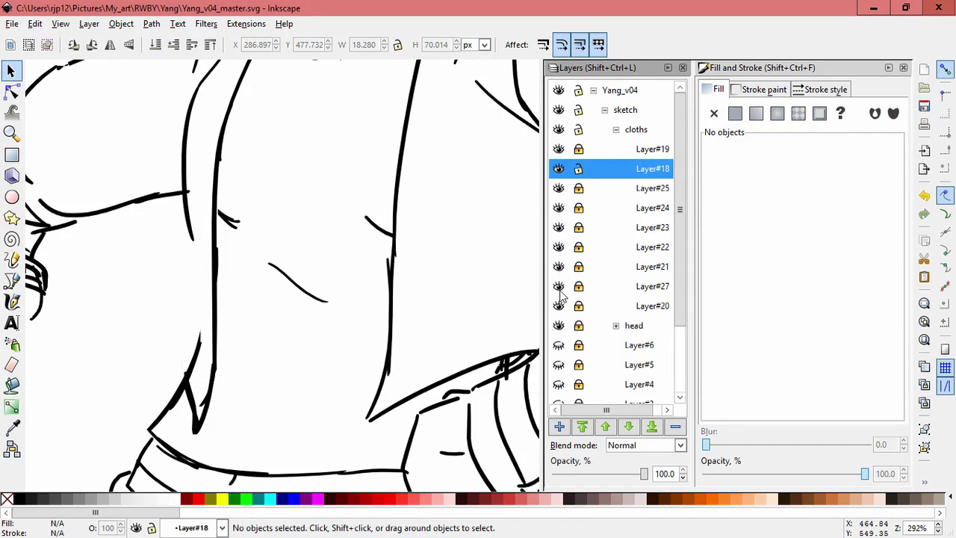
# Unlock Layer#27 and paint white over the stray line tip above the left-hand jacket hem.
pyautogui.click(597, 290)
pyautogui.press('c')
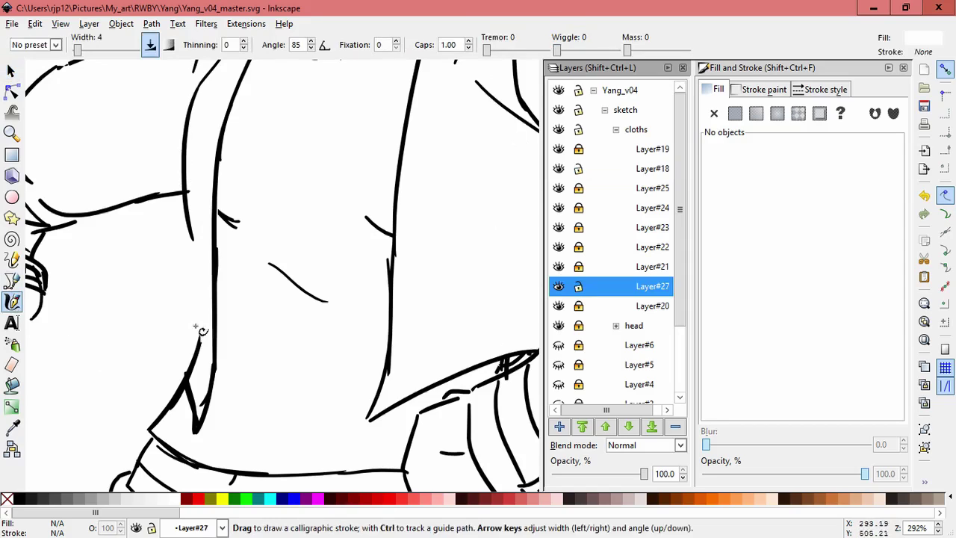
pyautogui.click(202, 337)
# Redraw the left-hand jacket front's edges down to the pointed hem with calligraphic strokes on Layer#18.
pyautogui.click(558, 172)
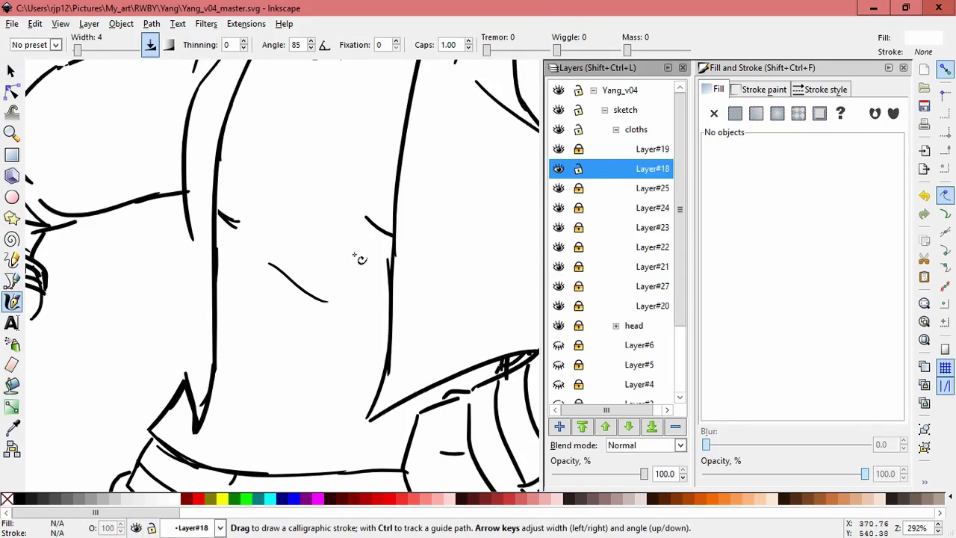
pyautogui.moveTo(221, 134); pyautogui.dragTo(215, 365)
pyautogui.moveTo(196, 236); pyautogui.dragTo(188, 286)
pyautogui.moveTo(188, 325)
pyautogui.mouseDown()
pyautogui.moveTo(179, 381)
pyautogui.moveTo(202, 430)
pyautogui.mouseUp()
pyautogui.scroll(-4, 258, 342)
# Add a new layer above Layer#18 and draw black slit pockets on both jacket fronts.
pyautogui.hotkey('ctrl', 'shift', 'n')
pyautogui.press('Return')
pyautogui.scroll(2, 489, 345)
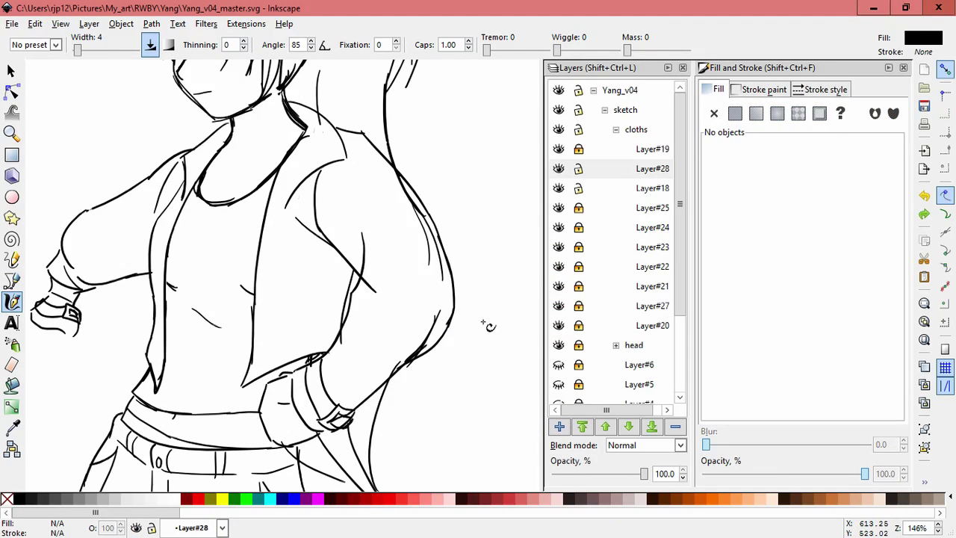
pyautogui.scroll(2, 265, 312)
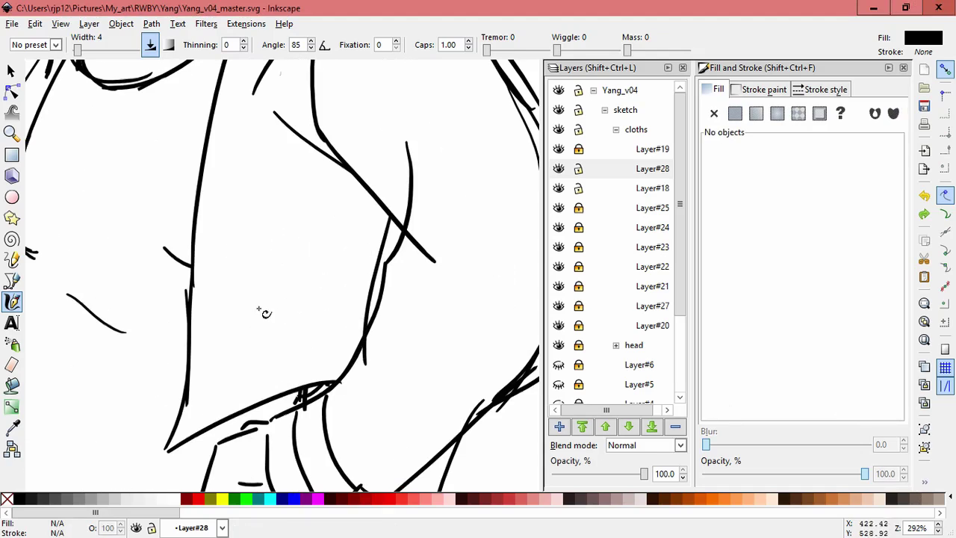
pyautogui.moveTo(340, 336); pyautogui.dragTo(238, 282)
pyautogui.moveTo(332, 332); pyautogui.dragTo(350, 365)
pyautogui.hscroll(-8, 407, 333)
pyautogui.moveTo(241, 312); pyautogui.dragTo(234, 359)
pyautogui.scroll(-4, 366, 321)
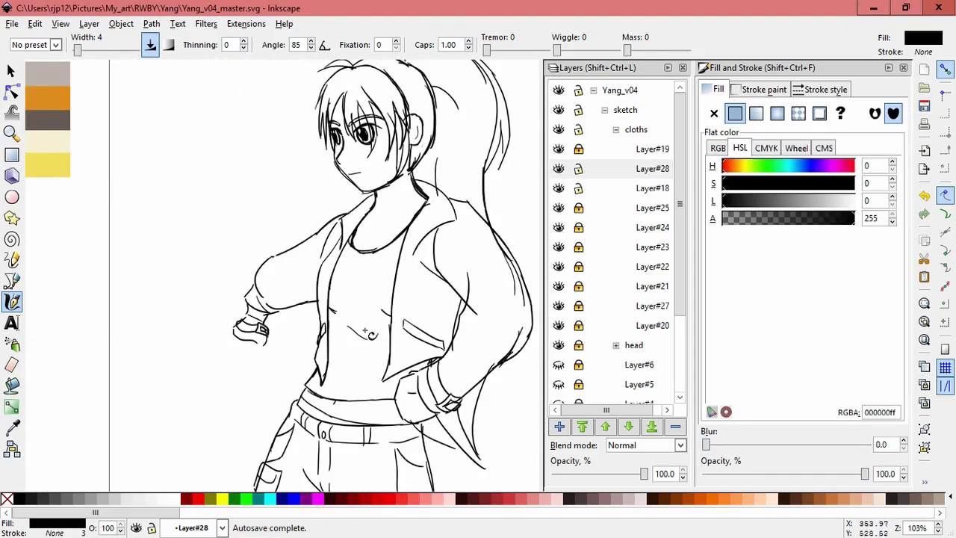
# Toggle layer visibility to identify the trouser strokes, and add a new layer above Layer#21.
pyautogui.click(562, 169)
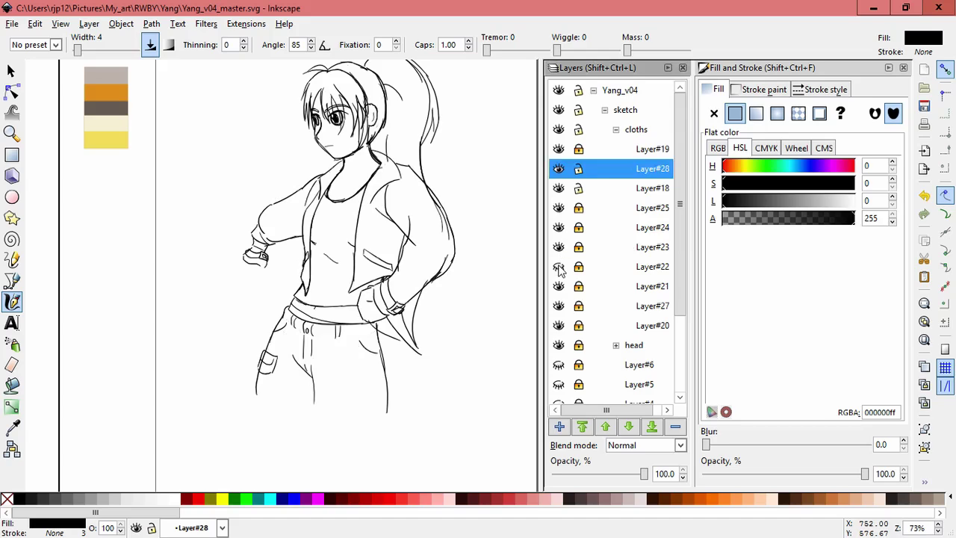
pyautogui.click(596, 286)
pyautogui.click(560, 426)
pyautogui.click(527, 318)
# Paint white over the trouser leg line running through the thigh pocket on Layer#29.
pyautogui.scroll(4, 323, 404)
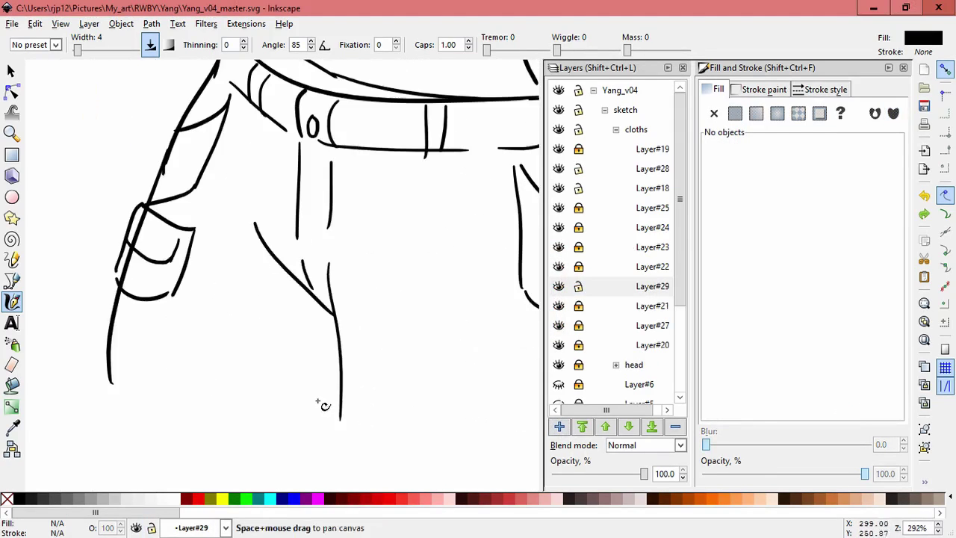
pyautogui.scroll(1, 319, 402)
pyautogui.moveTo(186, 321); pyautogui.dragTo(191, 327)
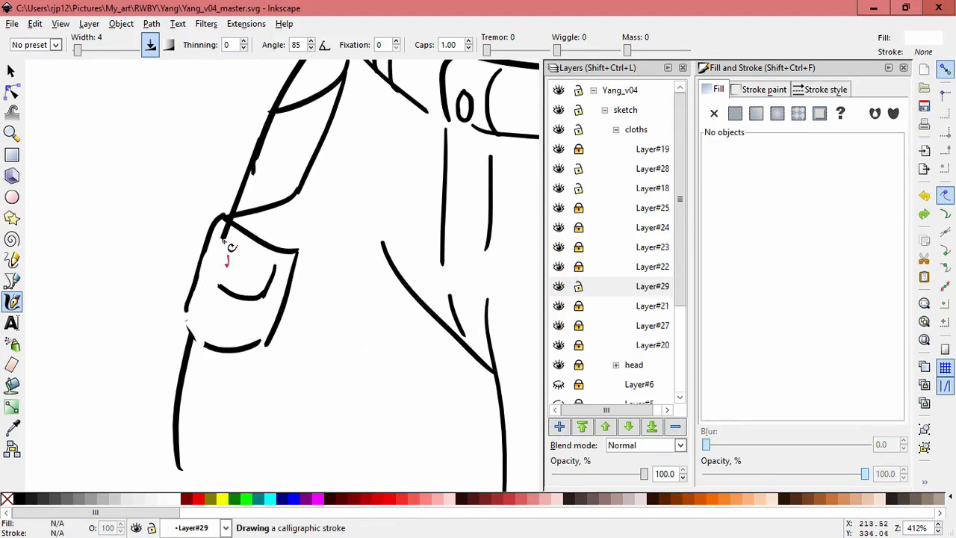
pyautogui.scroll(-4, 367, 316)
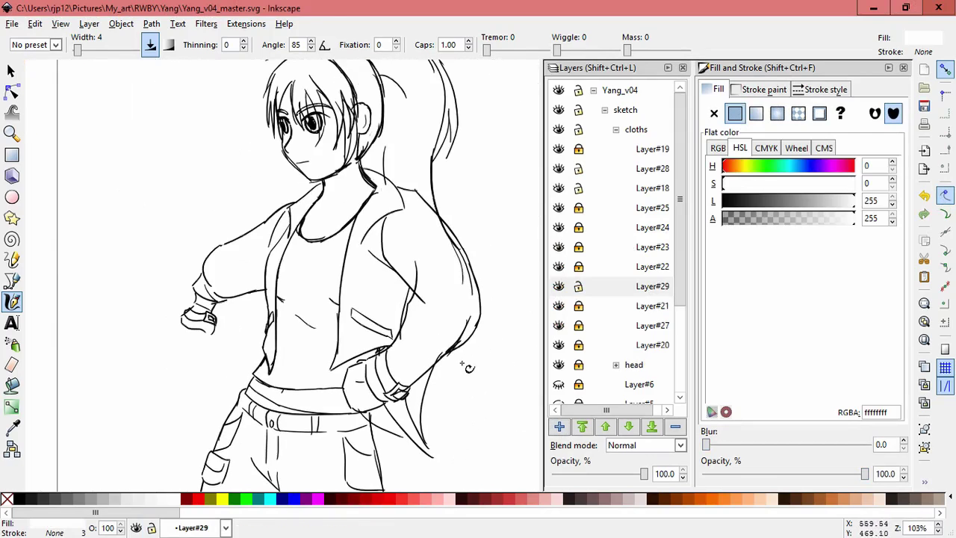
# Lock Layer#29 and shorten the jacket's side stroke and diagonal armhole stroke below the armpit on Layer#18.
pyautogui.scroll(1, 482, 228)
pyautogui.click(578, 286)
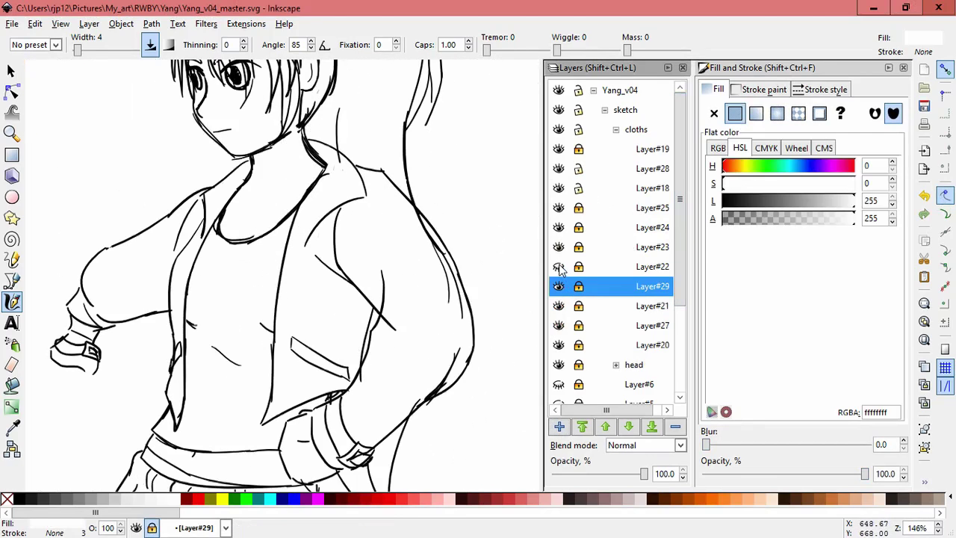
pyautogui.click(565, 193)
pyautogui.press('s')
pyautogui.scroll(1, 359, 373)
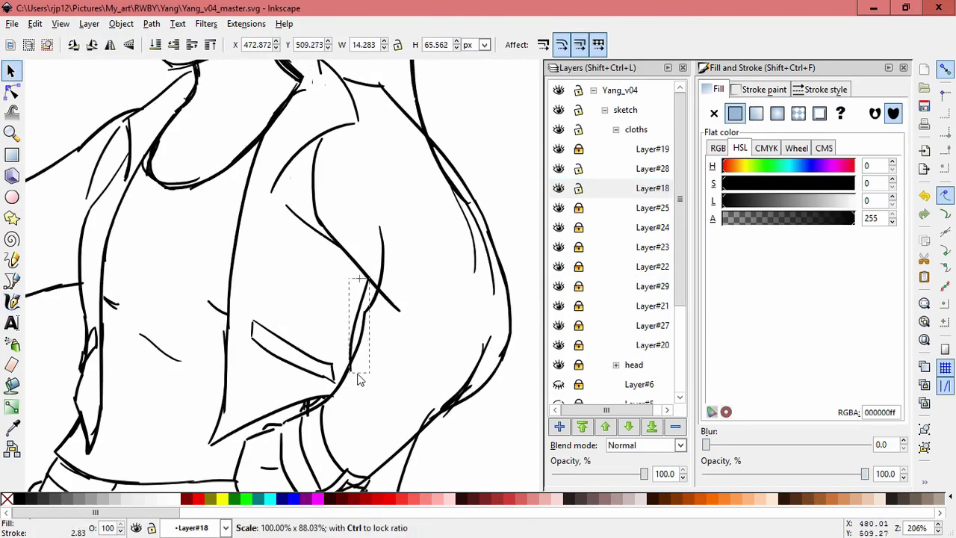
pyautogui.click(398, 312)
pyautogui.moveTo(401, 314); pyautogui.dragTo(384, 303)
pyautogui.press('Escape')
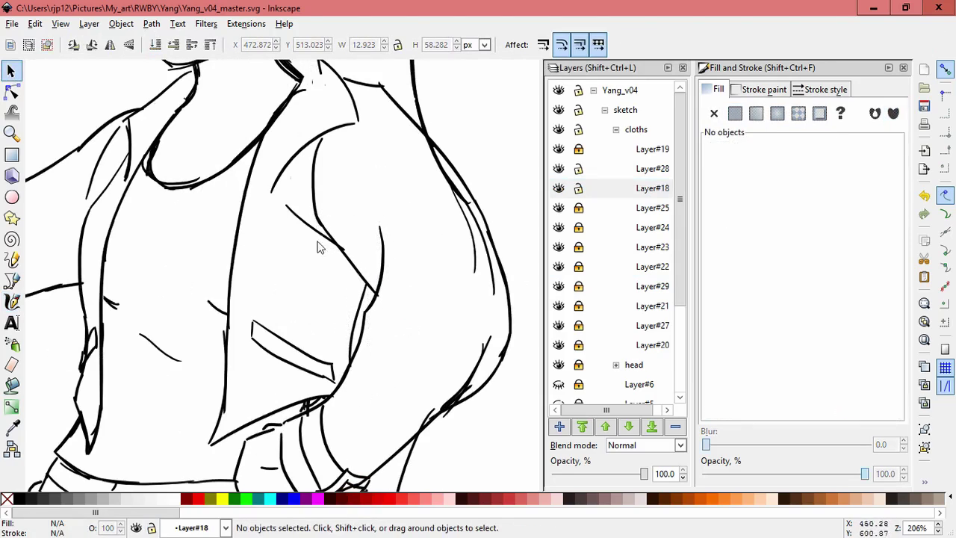
# Shorten the fold stroke beside the armhole on the jacket front and lock Layer#18.
pyautogui.click(318, 240)
pyautogui.moveTo(348, 256); pyautogui.dragTo(345, 257)
pyautogui.press('Escape')
pyautogui.click(559, 187)
pyautogui.click(558, 187)
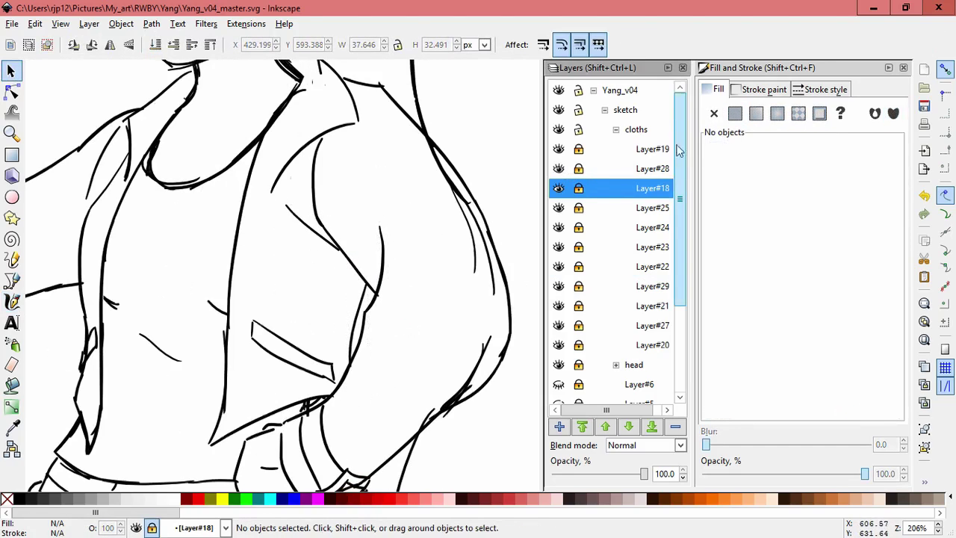
# Identify the ponytail strokes on Layer#17 in the head group and trim those running over the jacket sleeve's outer edge.
pyautogui.click(615, 130)
pyautogui.click(615, 149)
pyautogui.click(558, 188)
pyautogui.click(559, 188)
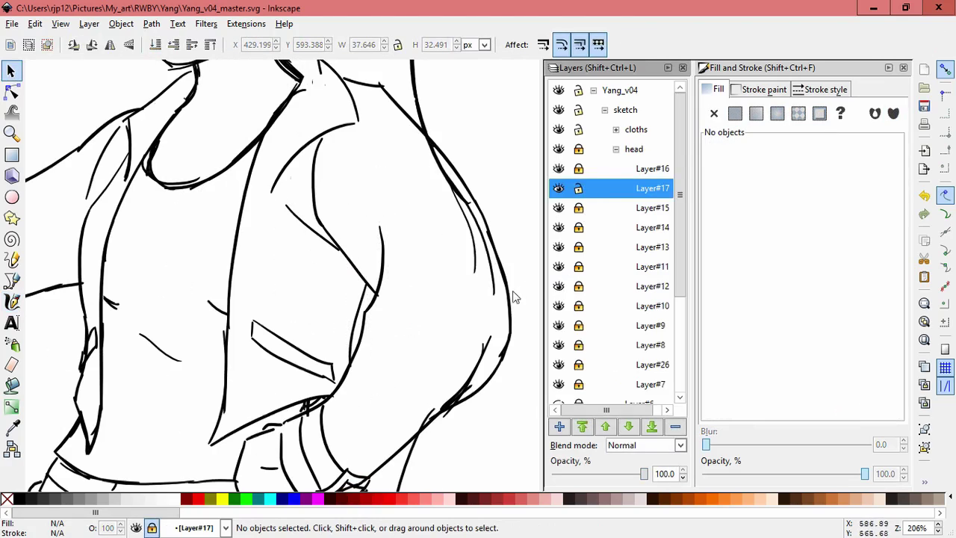
pyautogui.scroll(3, 428, 297)
pyautogui.click(559, 189)
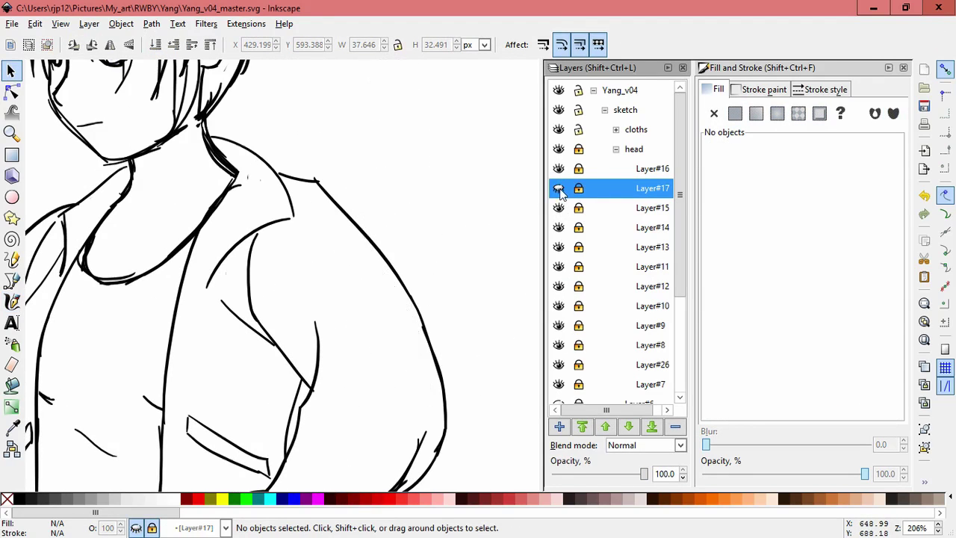
pyautogui.click(559, 188)
pyautogui.click(400, 297)
pyautogui.press('Escape')
pyautogui.click(399, 296)
pyautogui.moveTo(418, 321); pyautogui.dragTo(368, 257)
pyautogui.press('Escape')
# Shorten the ponytail stroke that overlaps the sleeve below the elbow and lock Layer#17.
pyautogui.scroll(-5, 482, 411)
pyautogui.click(352, 311)
pyautogui.press('Escape')
pyautogui.scroll(-3, 443, 325)
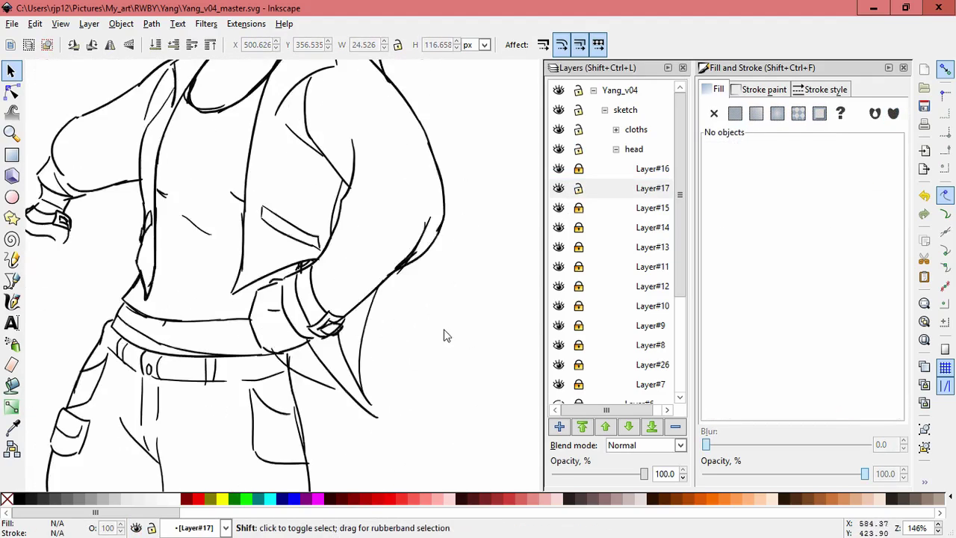
pyautogui.scroll(4, 461, 239)
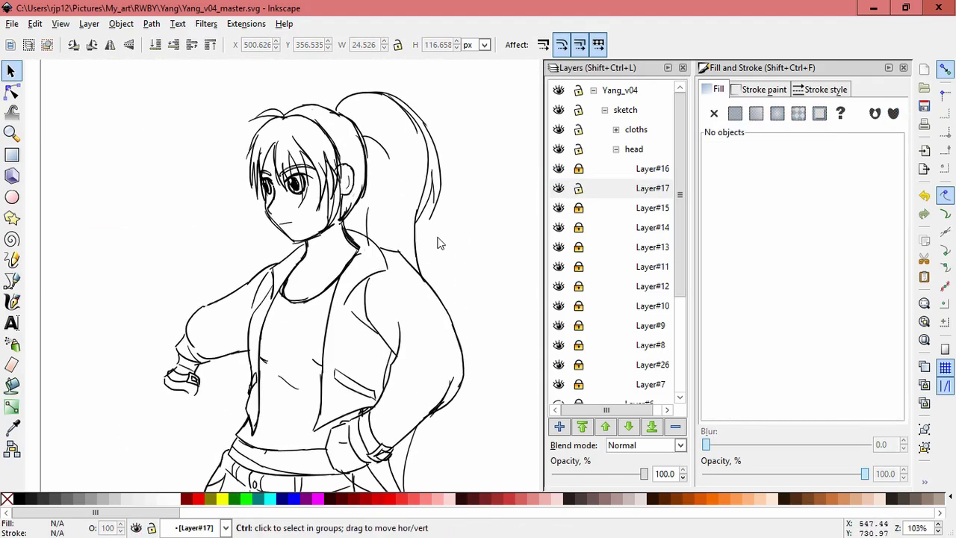
pyautogui.click(578, 188)
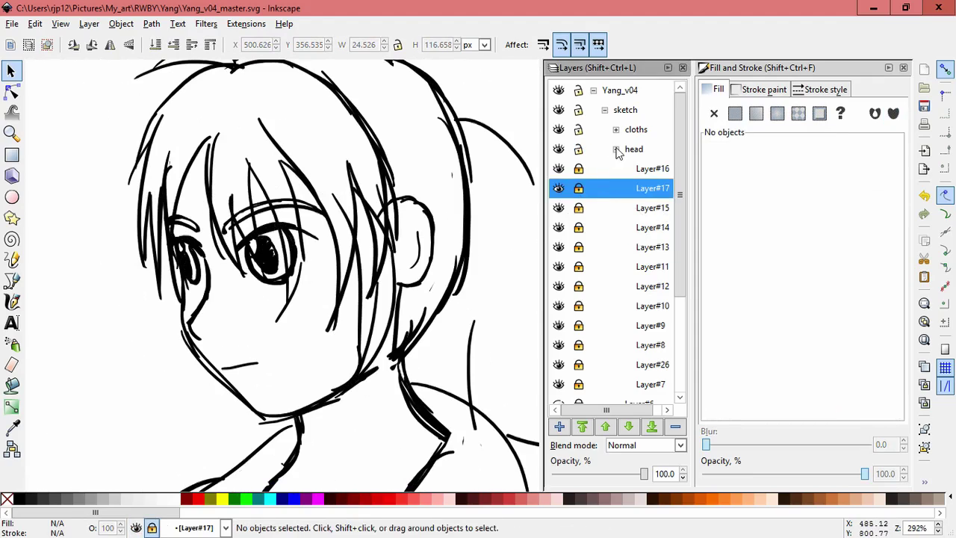
# Toggle the visibility of the head group's layers to examine which ones hold the hair, ear and eye strokes.
pyautogui.click(558, 169)
pyautogui.click(558, 208)
pyautogui.click(558, 208)
pyautogui.click(558, 227)
pyautogui.click(558, 246)
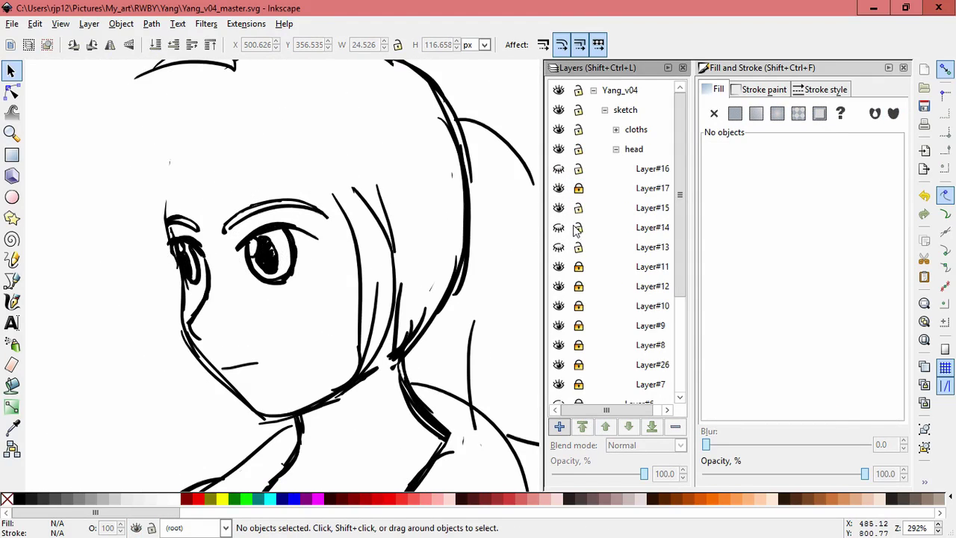
pyautogui.click(558, 246)
pyautogui.click(558, 246)
pyautogui.click(559, 246)
pyautogui.click(559, 247)
pyautogui.click(559, 286)
pyautogui.click(559, 286)
pyautogui.click(558, 306)
pyautogui.moveTo(322, 293); pyautogui.dragTo(228, 185)
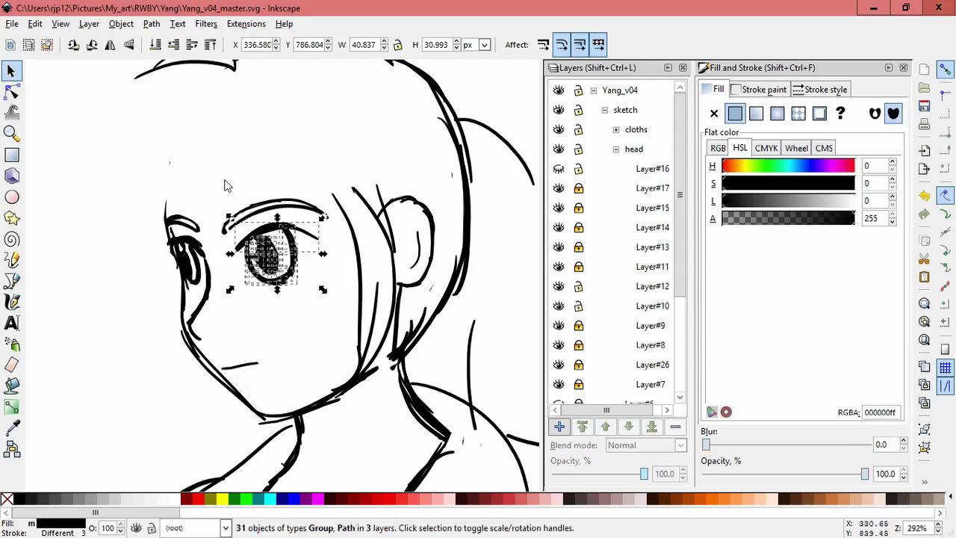
pyautogui.click(559, 306)
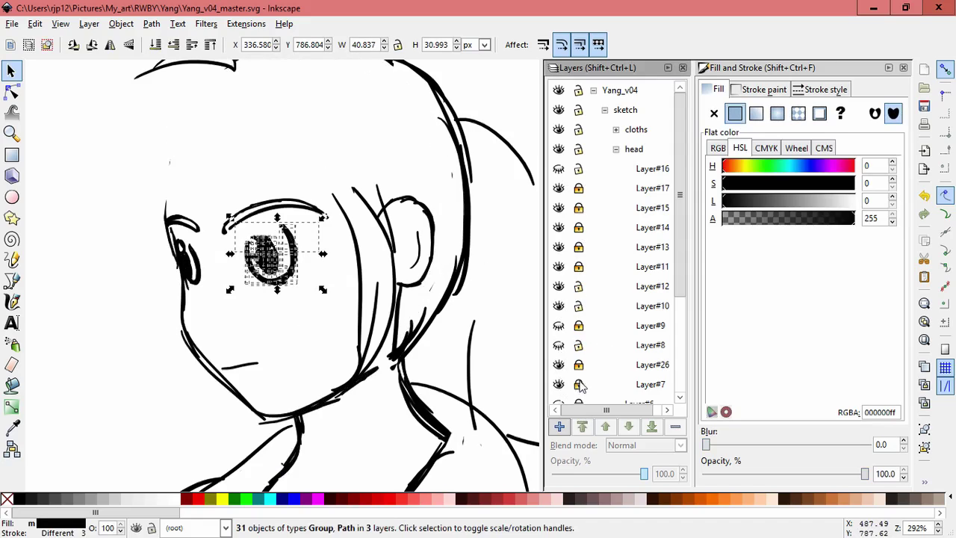
pyautogui.click(558, 345)
pyautogui.click(558, 325)
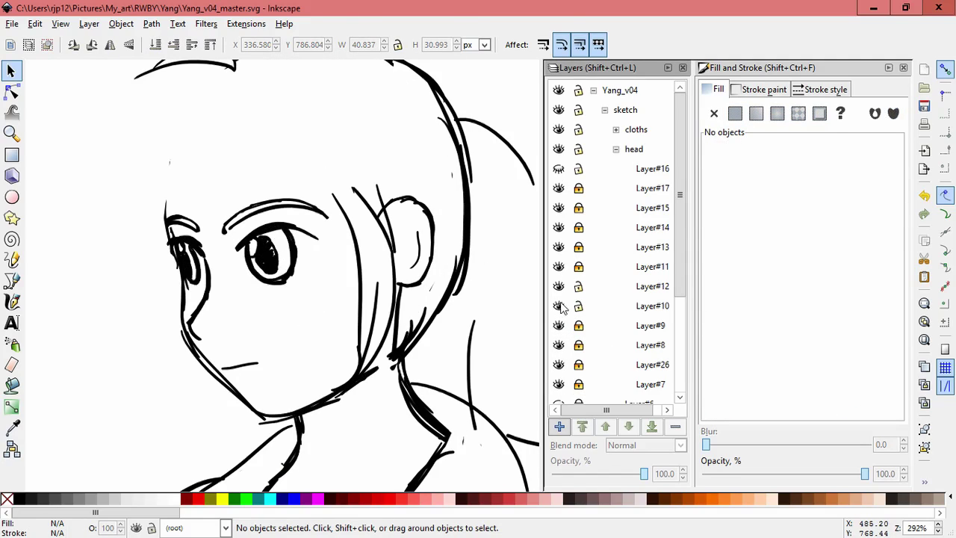
# Adjust the upper eyelid stroke of the far eye on Layer#9 and show the hair on Layer#16 again.
pyautogui.scroll(2, 222, 294)
pyautogui.moveTo(226, 299); pyautogui.dragTo(222, 295)
pyautogui.click(199, 335)
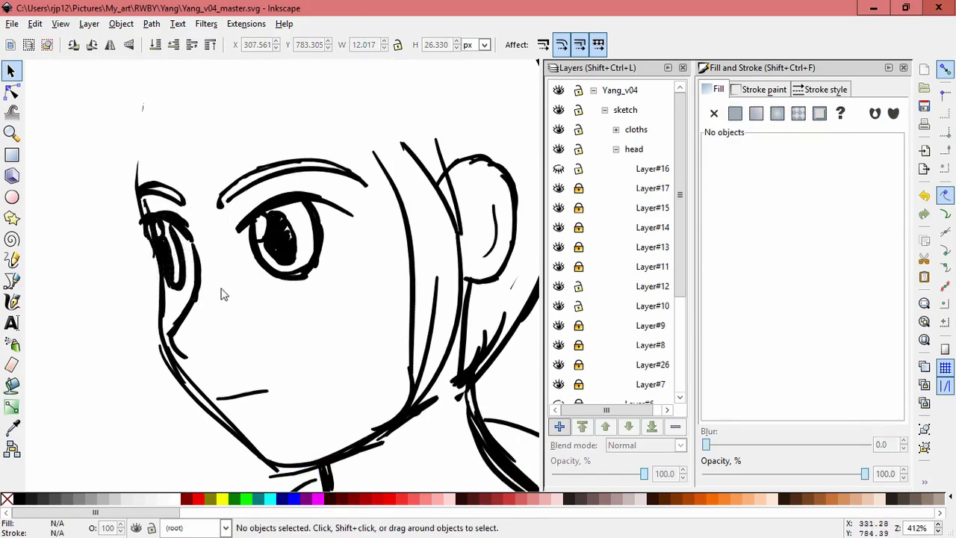
pyautogui.click(558, 305)
pyautogui.click(559, 326)
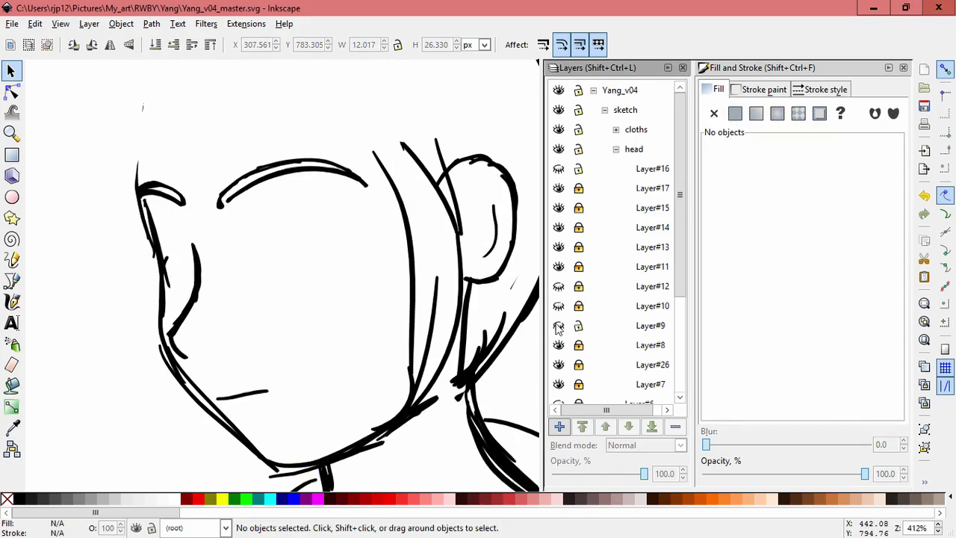
pyautogui.click(558, 326)
pyautogui.click(558, 305)
pyautogui.click(558, 287)
pyautogui.moveTo(116, 202); pyautogui.dragTo(212, 252)
pyautogui.click(186, 238)
pyautogui.moveTo(139, 224); pyautogui.dragTo(136, 230)
pyautogui.moveTo(207, 207); pyautogui.dragTo(215, 223)
pyautogui.click(218, 303)
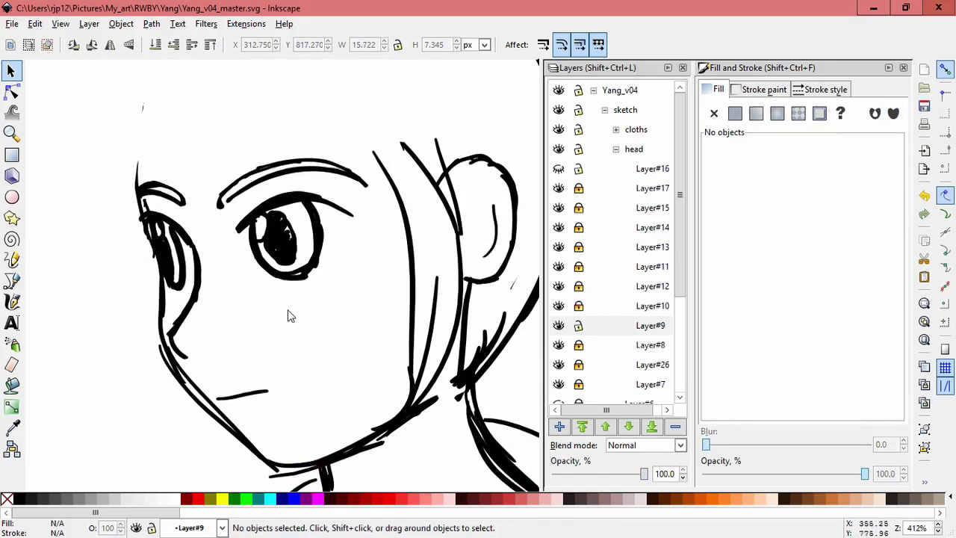
pyautogui.click(558, 169)
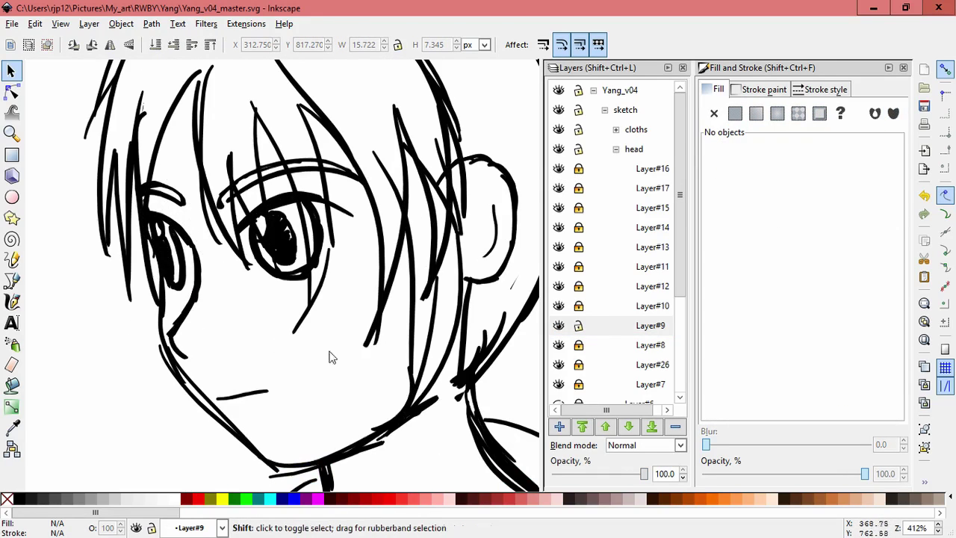
# Stretch the ponytail's lower outline stroke below the hand toward the hair tip on Layer#17.
pyautogui.scroll(-4, 330, 357)
pyautogui.scroll(-1, 434, 230)
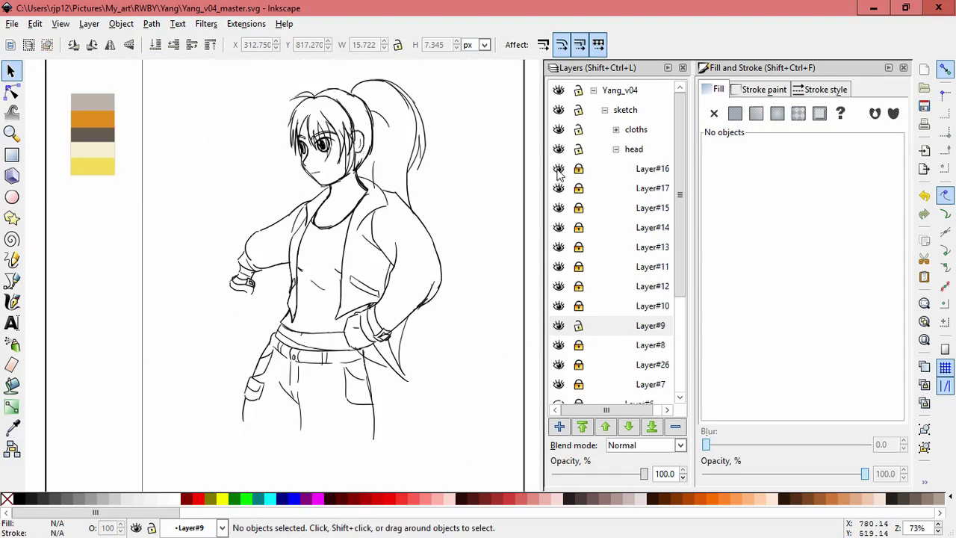
pyautogui.click(578, 189)
pyautogui.click(410, 378)
pyautogui.scroll(2, 415, 382)
pyautogui.click(377, 374)
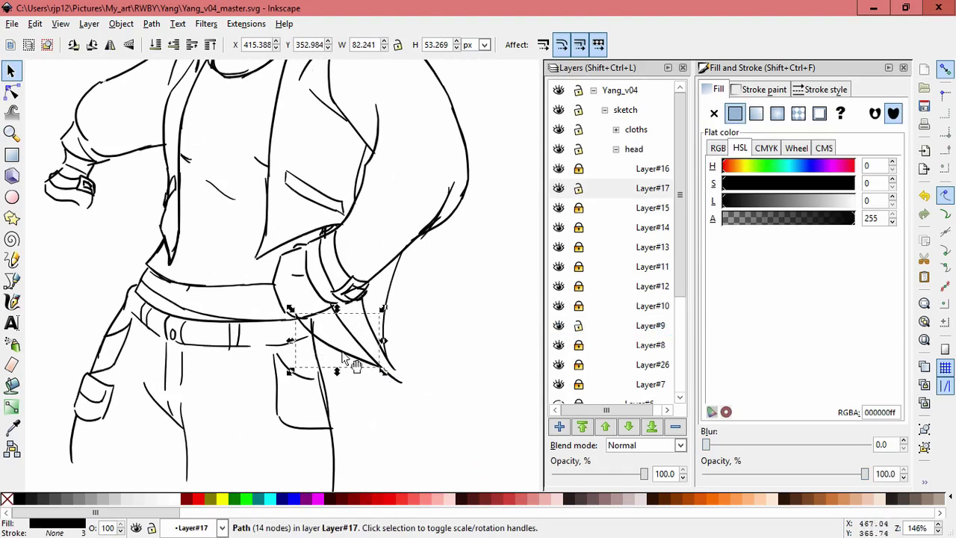
pyautogui.click(478, 288)
# Adjust the short hair strand behind the neck on Layer#17 and save the drawing.
pyautogui.scroll(-3, 479, 288)
pyautogui.scroll(3, 304, 250)
pyautogui.click(304, 247)
pyautogui.moveTo(304, 247); pyautogui.dragTo(316, 228)
pyautogui.click(461, 234)
pyautogui.hotkey('ctrl', 's')
pyautogui.press('5')
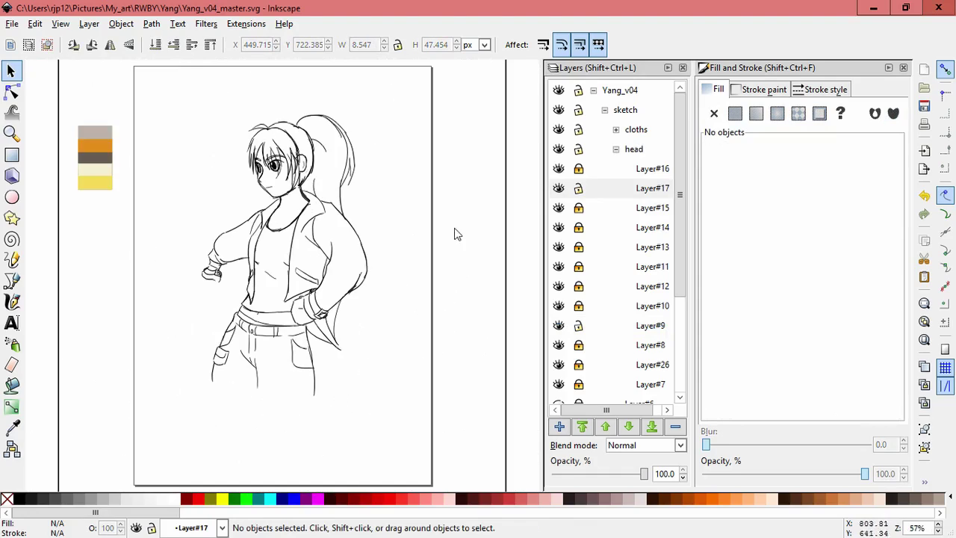
# Unlock all layers in the head group, hiding them and showing them again.
pyautogui.click(590, 188)
pyautogui.moveTo(559, 168); pyautogui.dragTo(559, 234)
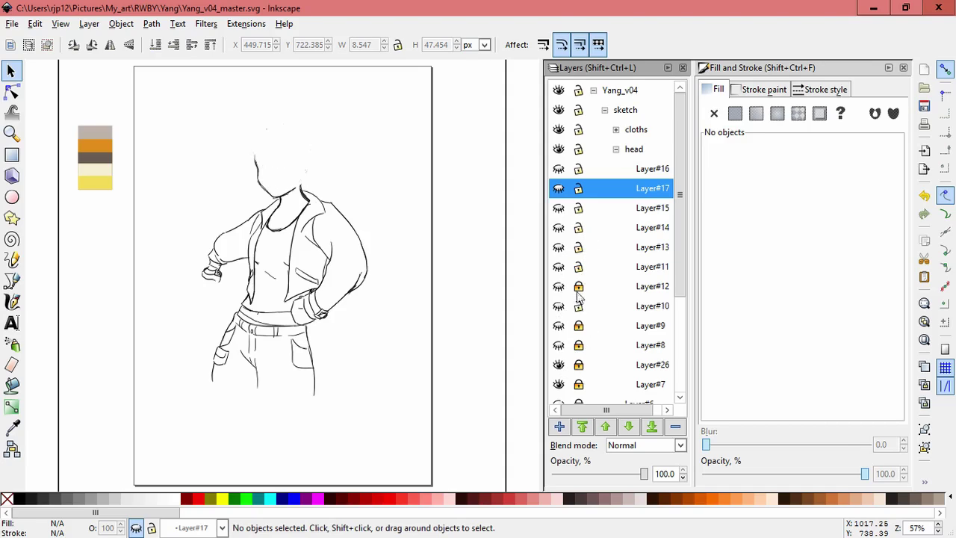
pyautogui.moveTo(577, 292); pyautogui.dragTo(579, 345)
pyautogui.scroll(-3, 579, 345)
pyautogui.click(560, 262)
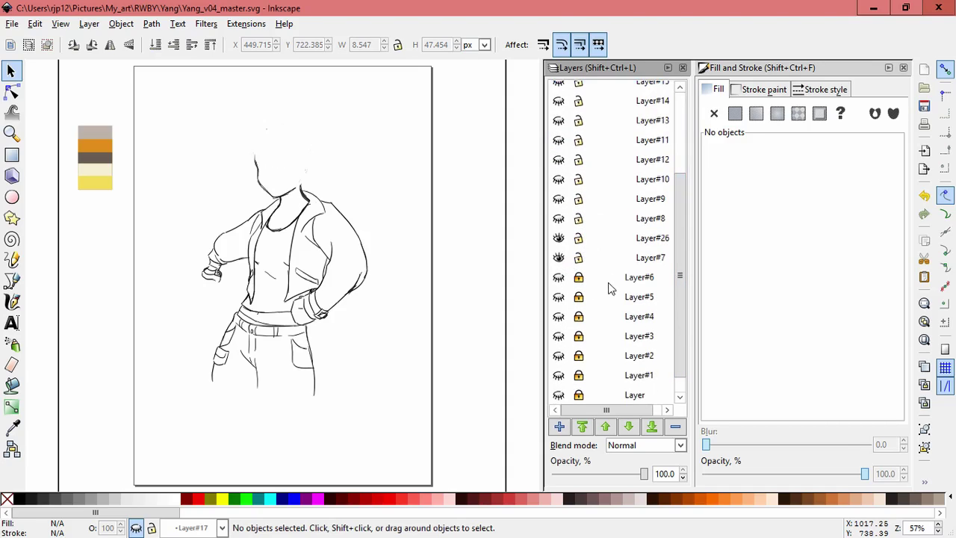
pyautogui.moveTo(562, 123); pyautogui.dragTo(561, 83)
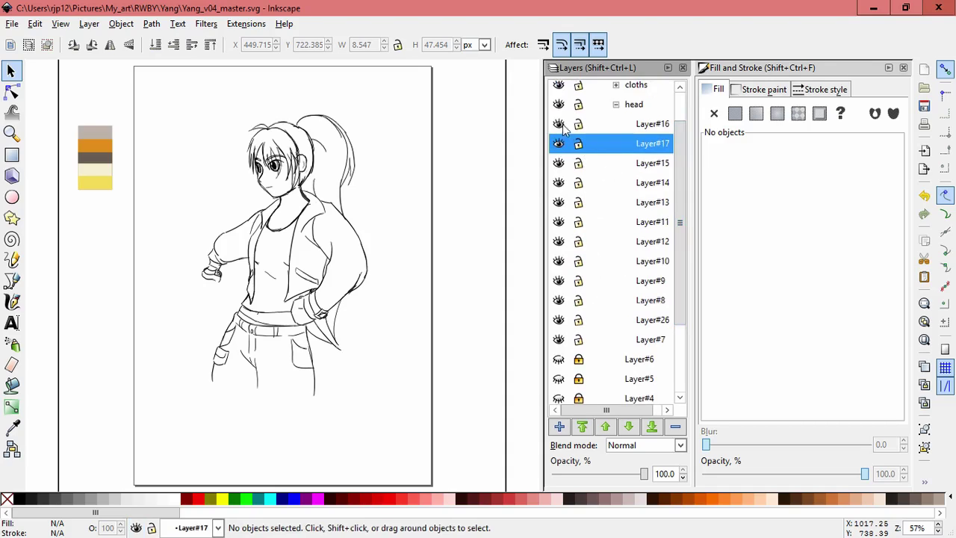
# Unlock all layers in the cloths group.
pyautogui.scroll(-3, 613, 187)
pyautogui.scroll(10, 587, 270)
pyautogui.click(615, 129)
pyautogui.moveTo(579, 149); pyautogui.dragTo(580, 192)
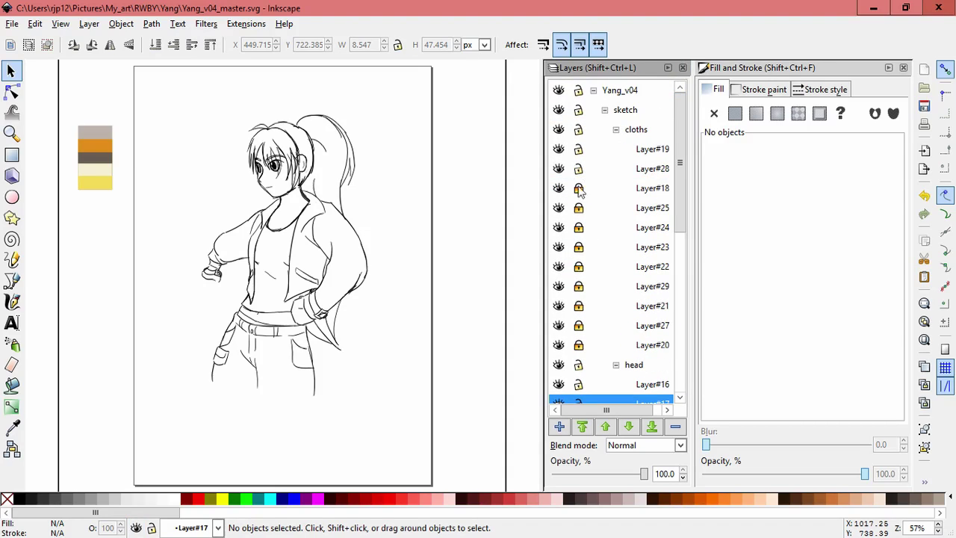
# Select the whole character sketch, enlarge it to about 464 by 790 px and reposition it toward the page's lower right.
pyautogui.moveTo(149, 94); pyautogui.dragTo(394, 357)
pyautogui.press('-')
pyautogui.moveTo(390, 222)
pyautogui.mouseDown()
pyautogui.moveTo(384, 246)
pyautogui.moveTo(395, 258)
pyautogui.moveTo(426, 197)
pyautogui.moveTo(436, 313)
pyautogui.mouseUp()
pyautogui.press('Escape')
pyautogui.scroll(2, 435, 314)
pyautogui.scroll(-2, 239, 192)
pyautogui.moveTo(239, 192); pyautogui.dragTo(454, 458)
pyautogui.moveTo(285, 231); pyautogui.dragTo(271, 209)
pyautogui.moveTo(425, 252); pyautogui.dragTo(434, 260)
pyautogui.click(441, 256)
pyautogui.press('+')
pyautogui.press('+')
pyautogui.press('-')
pyautogui.scroll(-1, 468, 260)
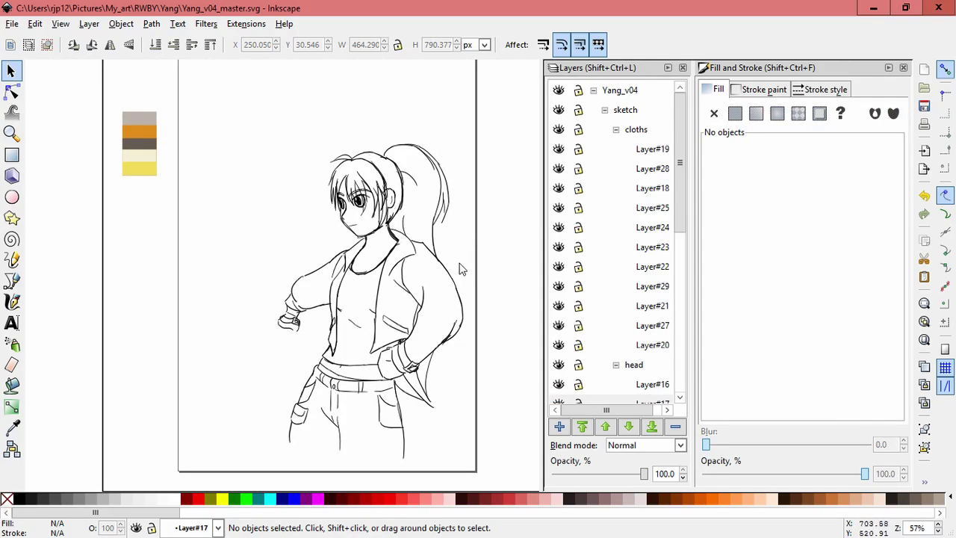
# Lock the cloths and head groups and add a new layer above color_p in the background group.
pyautogui.click(616, 130)
pyautogui.click(615, 149)
pyautogui.click(607, 290)
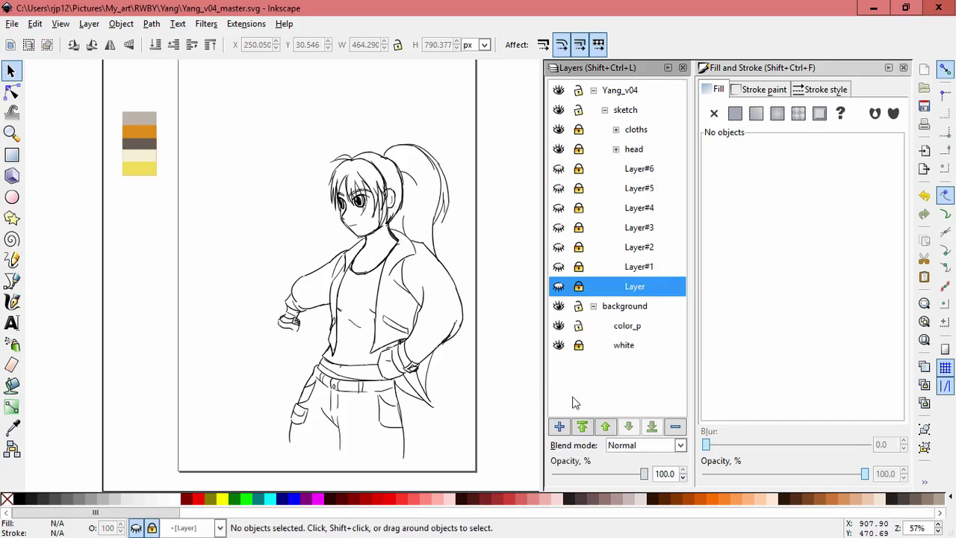
pyautogui.click(604, 325)
pyautogui.click(559, 427)
pyautogui.click(646, 256)
# Pick the grey-beige palette colour bcb3aa and hatch the left-hand jacket sleeve with thin diagonal calligraphic strokes.
pyautogui.click(12, 426)
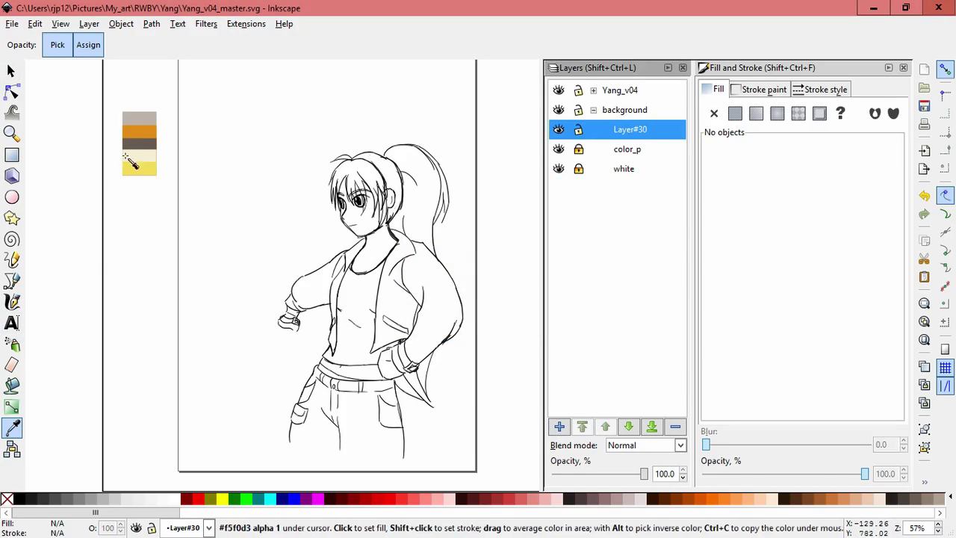
pyautogui.press('c')
pyautogui.scroll(3, 299, 309)
pyautogui.scroll(-3, 300, 308)
pyautogui.moveTo(224, 296); pyautogui.dragTo(254, 318)
pyautogui.moveTo(330, 213); pyautogui.dragTo(293, 306)
pyautogui.moveTo(340, 201); pyautogui.dragTo(307, 308)
pyautogui.moveTo(348, 196); pyautogui.dragTo(343, 278)
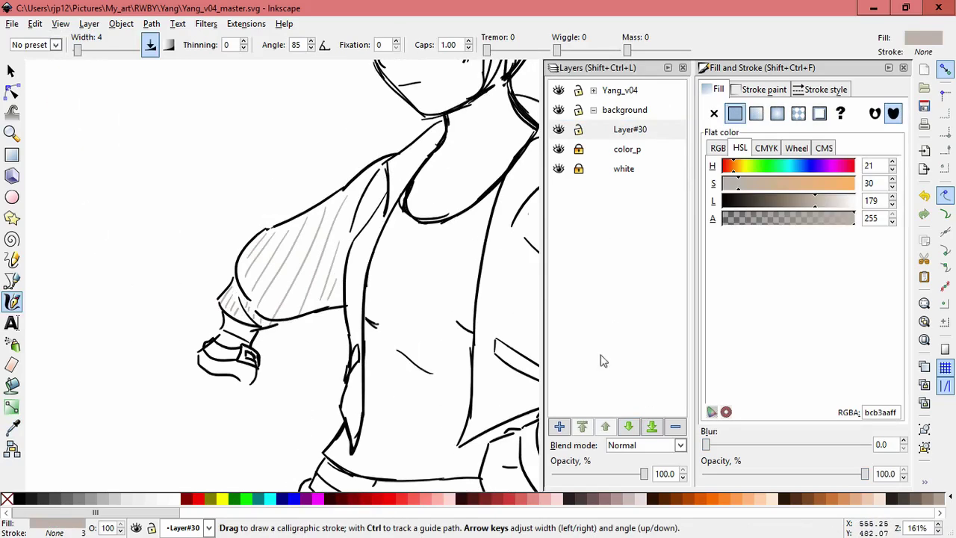
# Cut the sleeve hatching strokes and delete Layer#30 from the background group.
pyautogui.click(11, 70)
pyautogui.moveTo(34, 97); pyautogui.dragTo(399, 335)
pyautogui.press('Delete')
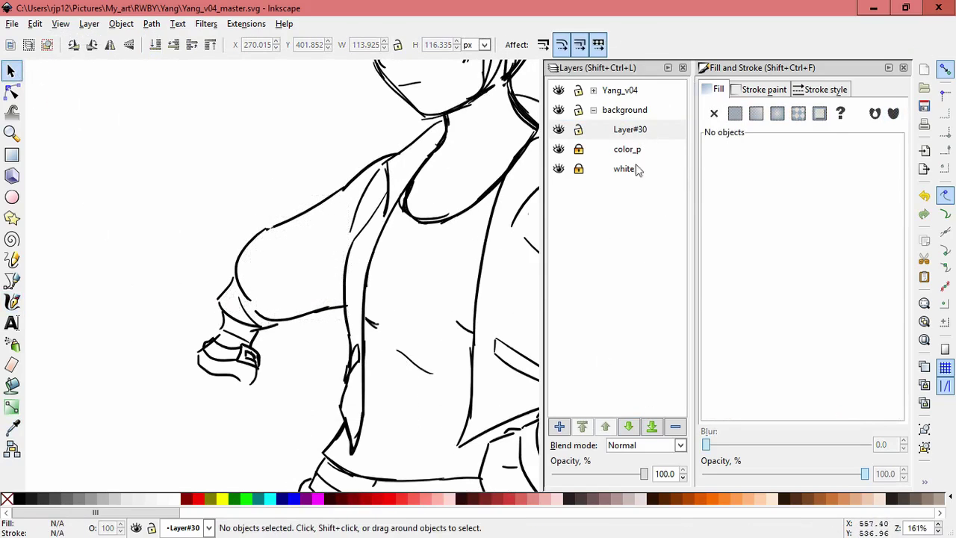
pyautogui.click(675, 426)
# Add a new layer between the cloths and head groups in sketch and paste the sleeve hatching in place on it.
pyautogui.click(629, 86)
pyautogui.hotkey('shift', 'ctrl', 'n')
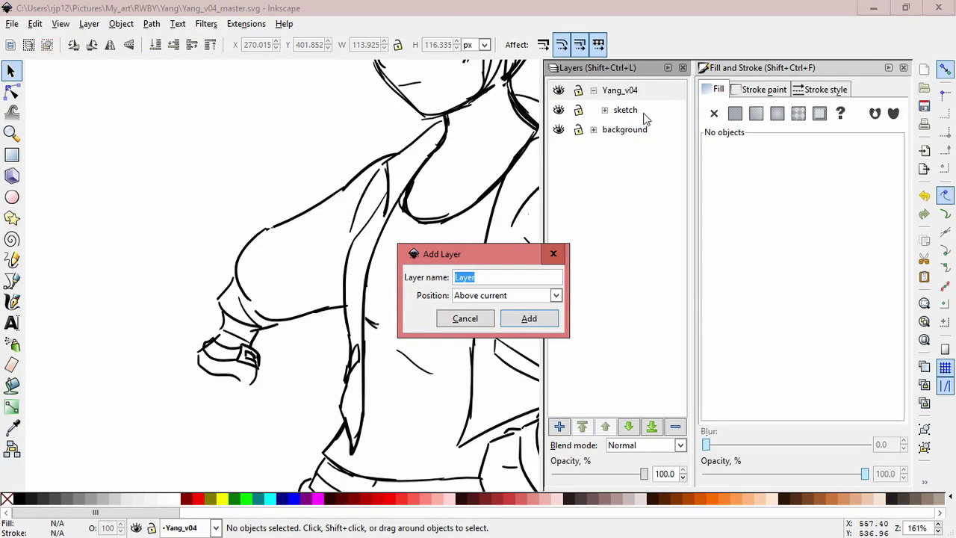
pyautogui.click(554, 254)
pyautogui.click(604, 110)
pyautogui.hotkey('shift', 'ctrl', 'n')
pyautogui.press('Return')
pyautogui.click(35, 23)
pyautogui.click(105, 147)
pyautogui.press('c')
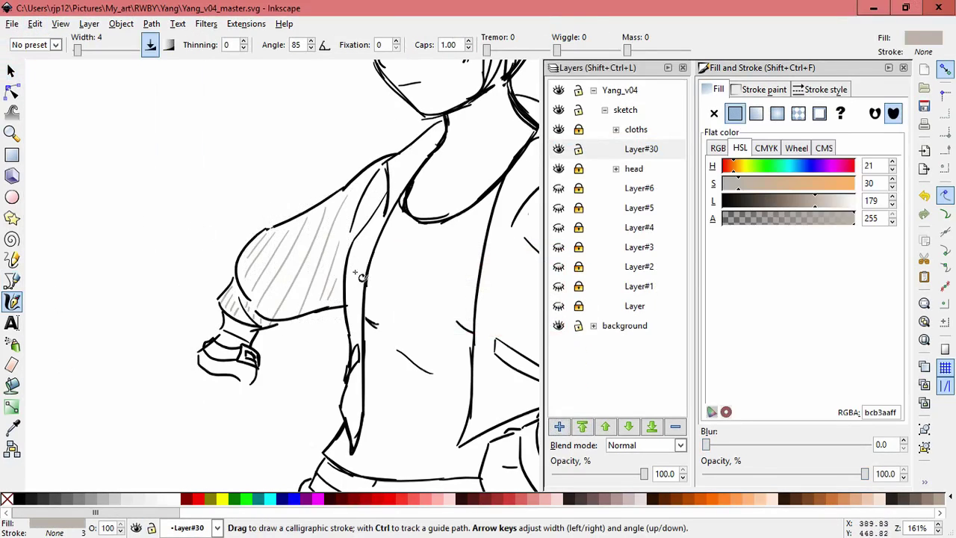
pyautogui.press('Escape')
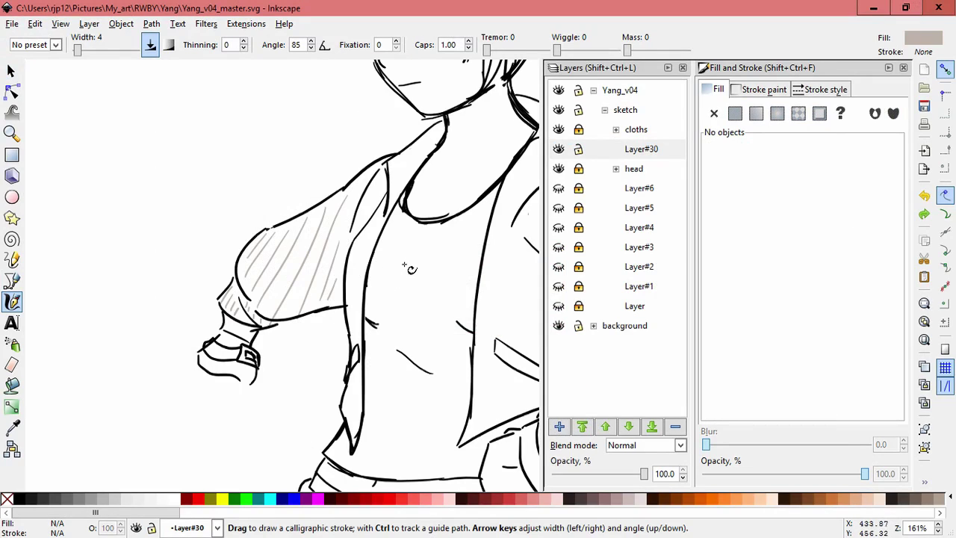
# Set the cloths group's blend mode to Multiply, undo it and apply Multiply again.
pyautogui.click(638, 131)
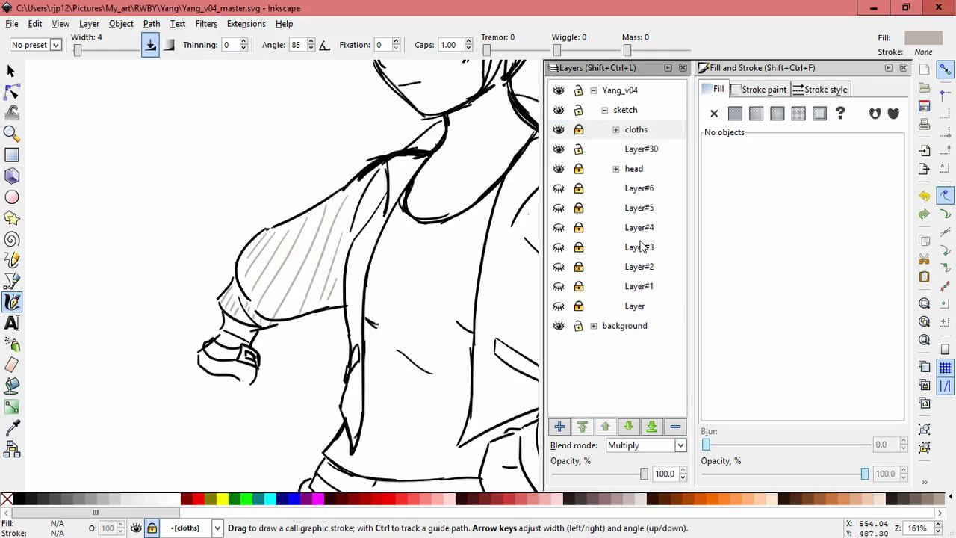
pyautogui.hotkey('ctrl', 'z')
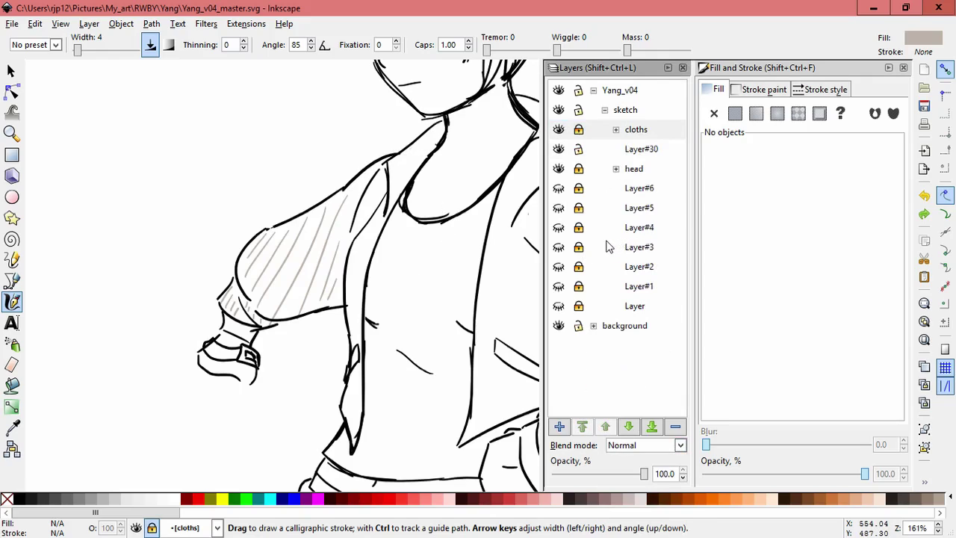
pyautogui.click(644, 445)
pyautogui.click(635, 477)
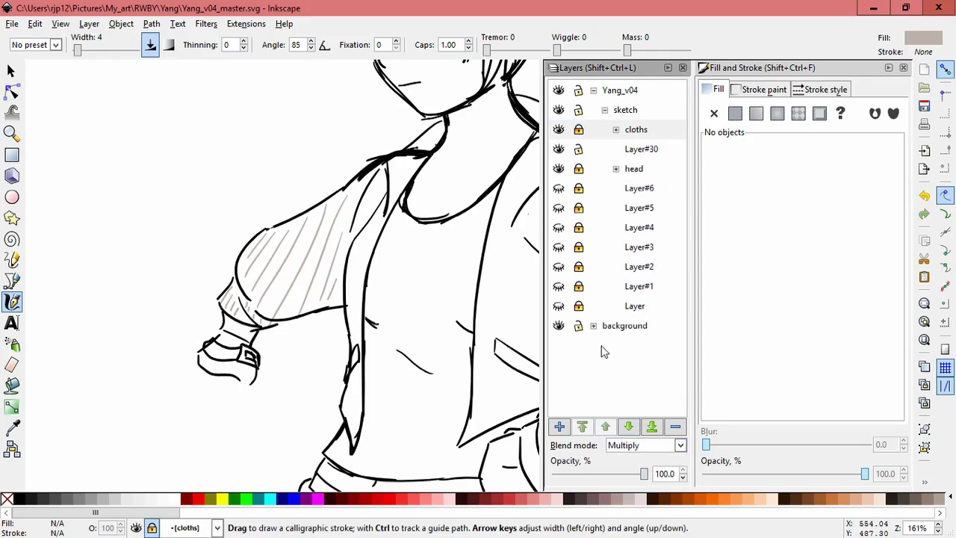
pyautogui.hotkey('ctrl', 'z')
pyautogui.click(644, 445)
pyautogui.click(650, 475)
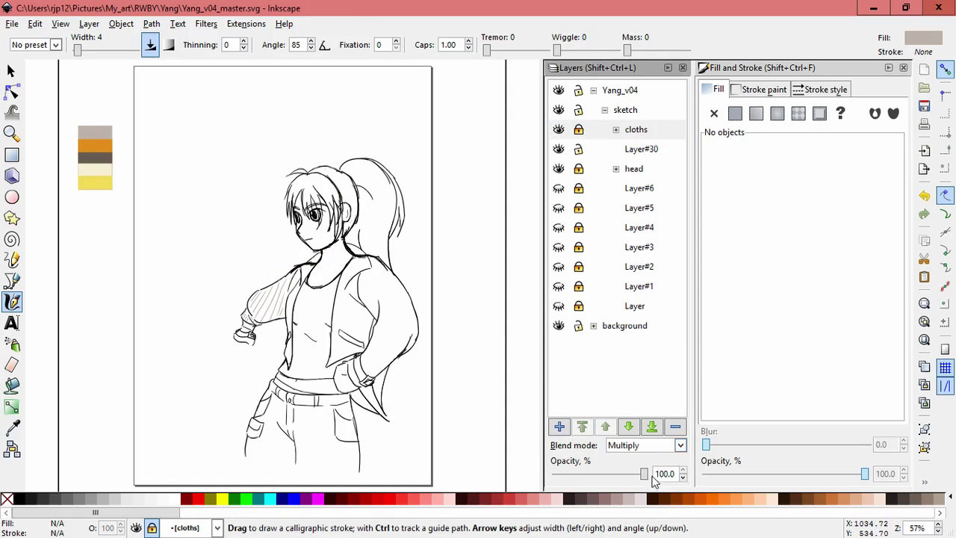
# Set the cloths group's blend mode to Normal and raise Layer#30 above the cloths group.
pyautogui.click(657, 445)
pyautogui.click(662, 459)
pyautogui.click(646, 150)
pyautogui.click(605, 427)
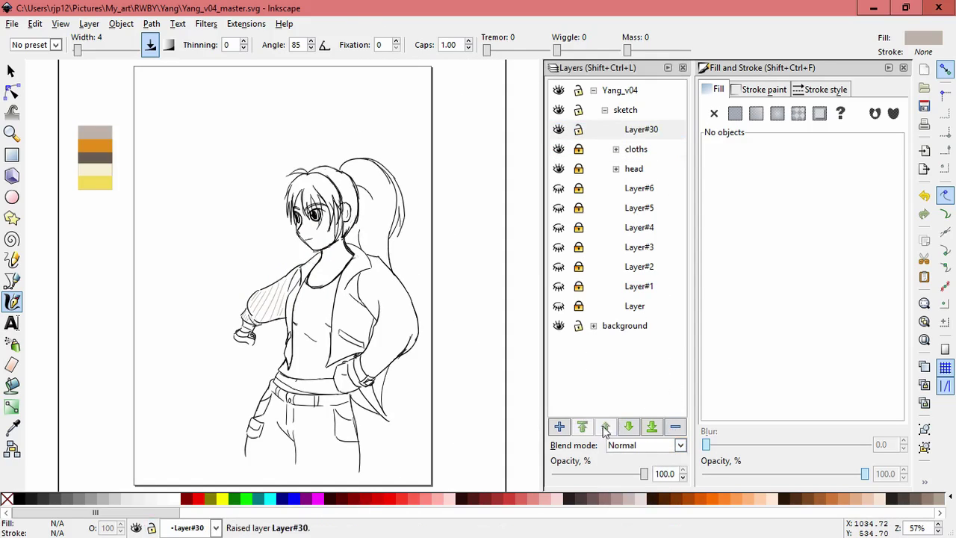
# Hatch the left-hand collar and upper lapel of the jacket with thin grey-beige diagonal strokes.
pyautogui.scroll(3, 327, 303)
pyautogui.moveTo(243, 196)
pyautogui.mouseDown()
pyautogui.moveTo(247, 216)
pyautogui.moveTo(232, 228)
pyautogui.moveTo(248, 225)
pyautogui.mouseUp()
pyautogui.moveTo(303, 168); pyautogui.dragTo(261, 207)
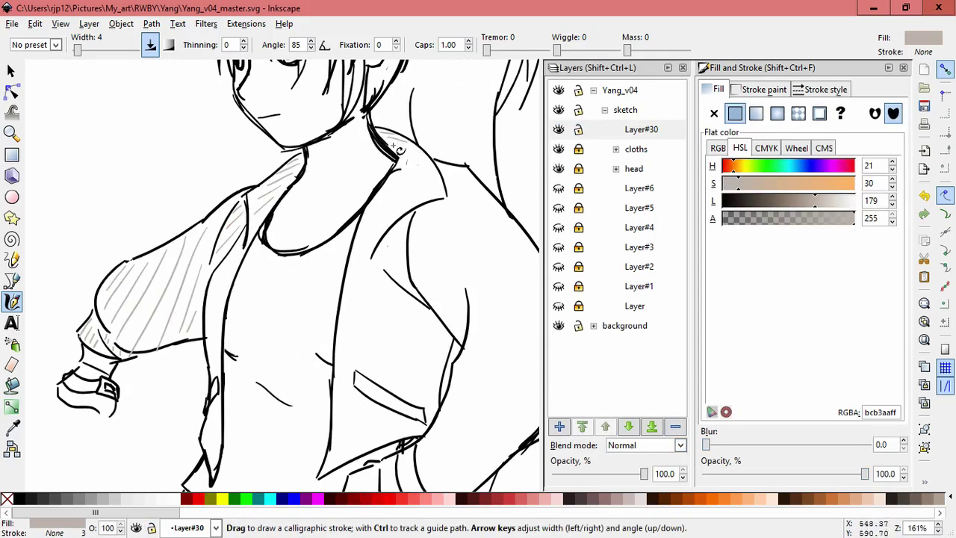
# Hatch the right-hand collar and lapel and the lower end of the narrow left-hand jacket front in grey-beige.
pyautogui.press('z')
pyautogui.click(11, 302)
pyautogui.moveTo(409, 156); pyautogui.dragTo(420, 167)
pyautogui.moveTo(402, 150)
pyautogui.mouseDown()
pyautogui.moveTo(425, 200)
pyautogui.moveTo(396, 149)
pyautogui.moveTo(427, 177)
pyautogui.moveTo(429, 192)
pyautogui.moveTo(413, 170)
pyautogui.mouseUp()
pyautogui.moveTo(388, 203); pyautogui.dragTo(413, 194)
pyautogui.moveTo(372, 217)
pyautogui.mouseDown()
pyautogui.moveTo(382, 226)
pyautogui.moveTo(369, 239)
pyautogui.mouseUp()
pyautogui.moveTo(218, 315); pyautogui.dragTo(193, 374)
# Hatch the right-hand shoulder and upper sleeve of the jacket with slightly slanted grey-beige strokes.
pyautogui.scroll(-3, 220, 394)
pyautogui.moveTo(435, 135)
pyautogui.mouseDown()
pyautogui.moveTo(417, 156)
pyautogui.moveTo(431, 151)
pyautogui.moveTo(432, 170)
pyautogui.moveTo(439, 154)
pyautogui.moveTo(412, 164)
pyautogui.moveTo(387, 194)
pyautogui.mouseUp()
pyautogui.moveTo(496, 221); pyautogui.dragTo(391, 239)
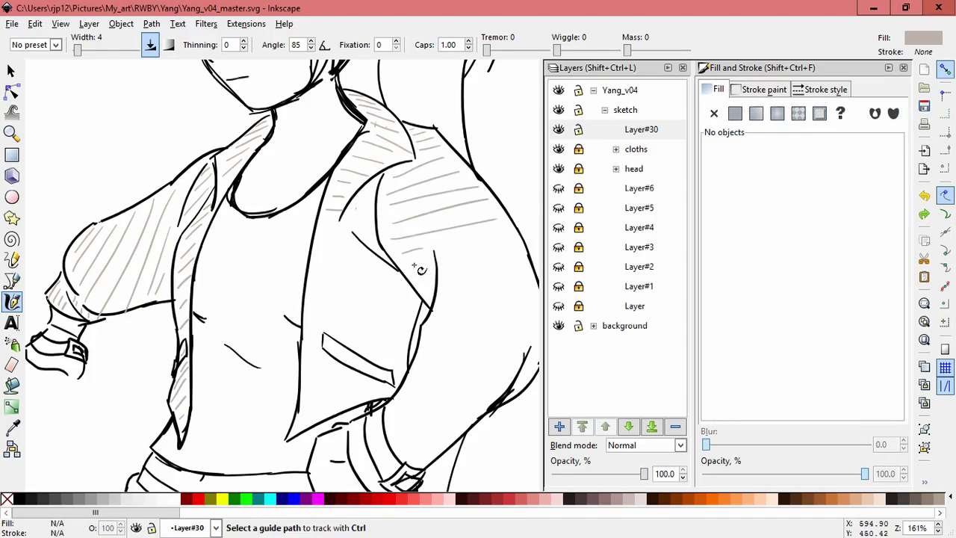
pyautogui.moveTo(472, 246)
pyautogui.mouseDown()
pyautogui.moveTo(398, 215)
pyautogui.moveTo(437, 207)
pyautogui.mouseUp()
pyautogui.moveTo(359, 230); pyautogui.dragTo(332, 243)
pyautogui.moveTo(389, 263); pyautogui.dragTo(441, 257)
pyautogui.moveTo(373, 286); pyautogui.dragTo(455, 284)
pyautogui.hotkey('ctrl', 'z')
pyautogui.hotkey('ctrl', 'z')
pyautogui.hotkey('ctrl', 'z')
pyautogui.hotkey('ctrl', 'z')
pyautogui.hotkey('ctrl', 'z')
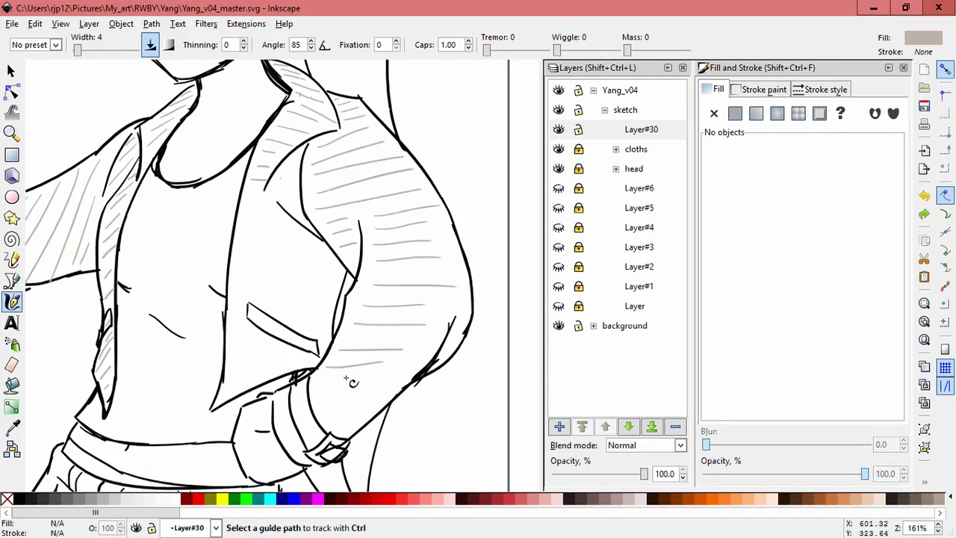
pyautogui.moveTo(373, 226); pyautogui.dragTo(430, 224)
pyautogui.moveTo(377, 240); pyautogui.dragTo(454, 252)
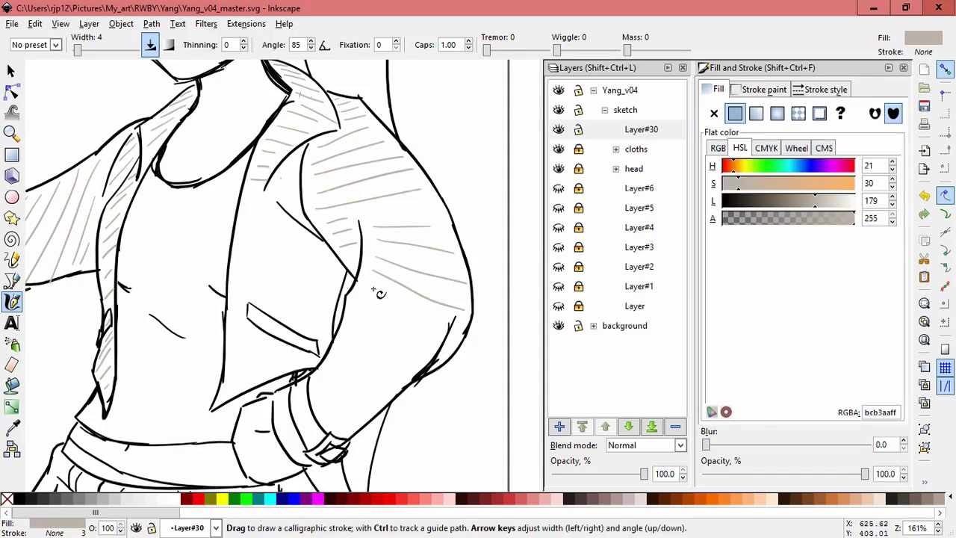
pyautogui.moveTo(363, 295); pyautogui.dragTo(413, 314)
pyautogui.moveTo(352, 318); pyautogui.dragTo(408, 336)
pyautogui.moveTo(345, 345); pyautogui.dragTo(407, 353)
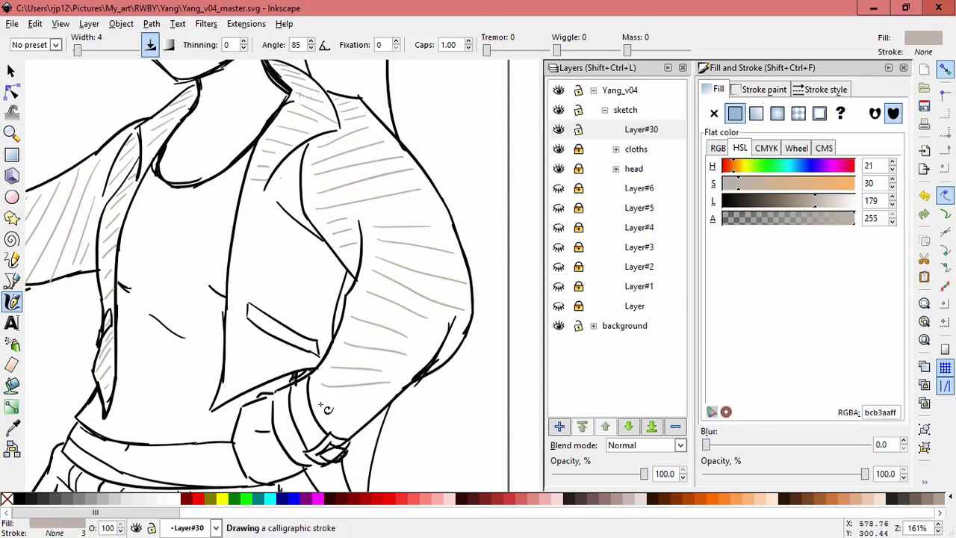
pyautogui.hotkey('ctrl', 'z')
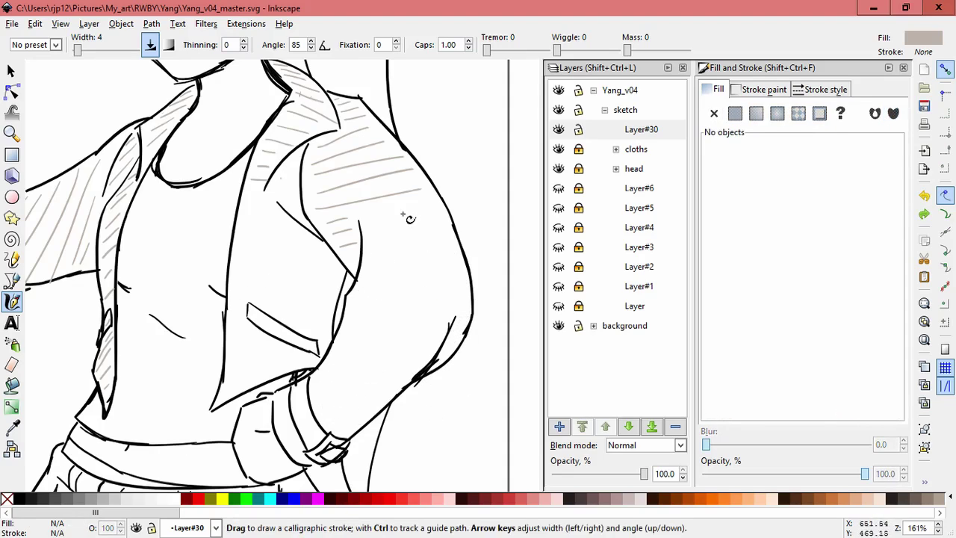
# Hatch the rest of the right-hand jacket sleeve down to the wrist with grey-beige strokes rising diagonally.
pyautogui.moveTo(363, 229); pyautogui.dragTo(389, 205)
pyautogui.moveTo(375, 247); pyautogui.dragTo(423, 223)
pyautogui.moveTo(332, 353); pyautogui.dragTo(426, 320)
pyautogui.moveTo(329, 372); pyautogui.dragTo(414, 342)
pyautogui.moveTo(326, 395); pyautogui.dragTo(393, 363)
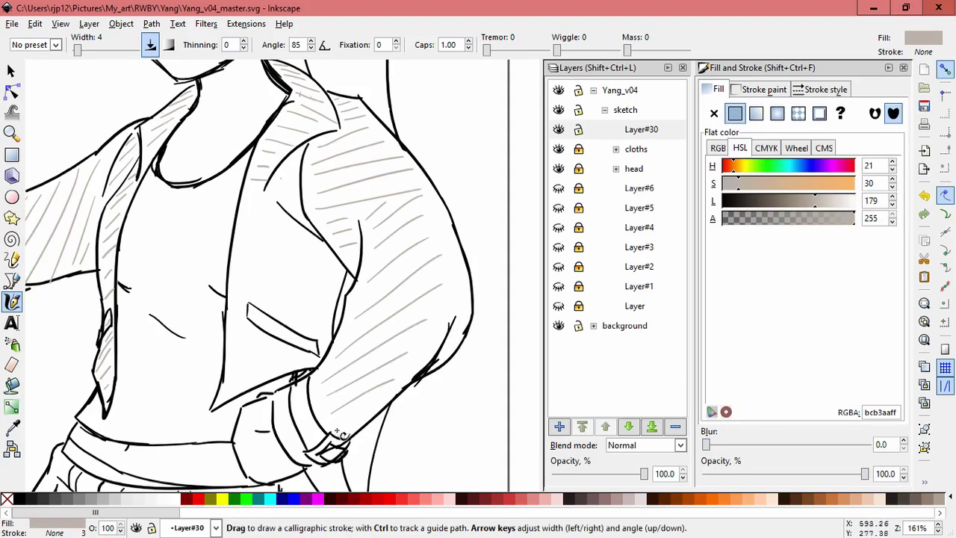
# Hatch the bands of the right-hand cuff beside the hip with short grey-beige strokes.
pyautogui.scroll(-2, 463, 328)
pyautogui.hscroll(-3, 463, 329)
pyautogui.click(379, 366)
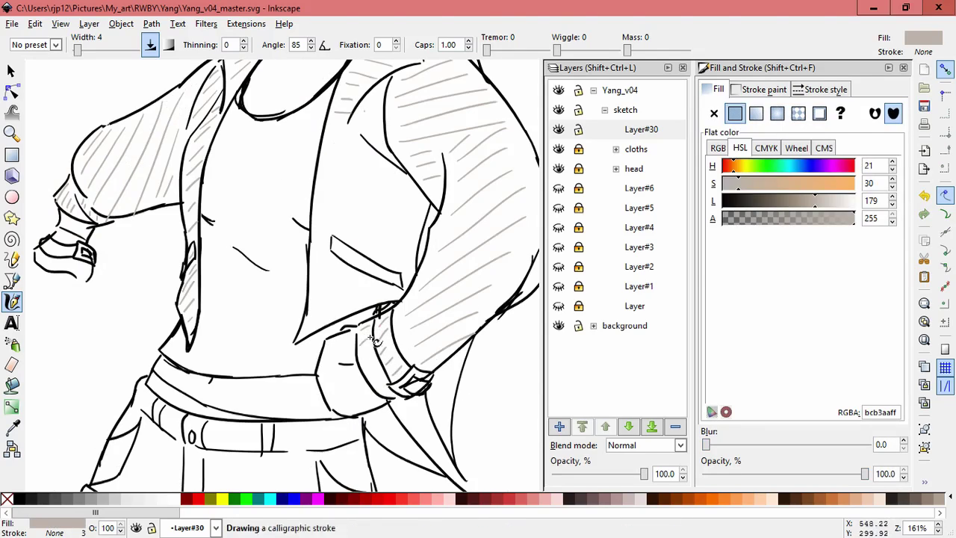
pyautogui.moveTo(363, 346)
pyautogui.mouseDown()
pyautogui.moveTo(381, 330)
pyautogui.moveTo(384, 347)
pyautogui.mouseUp()
pyautogui.click(351, 374)
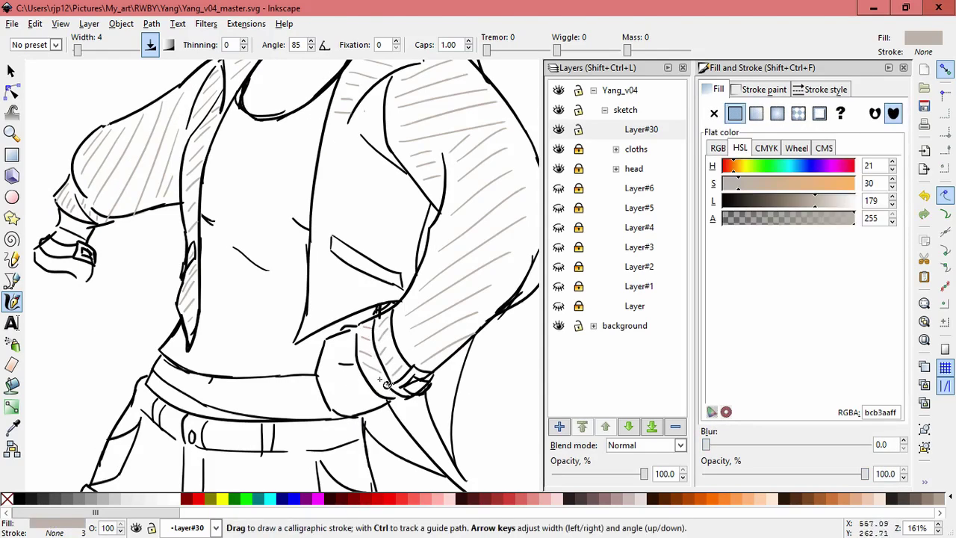
# Hatch the left-hand forearm and fist below the jacket sleeve with short grey-beige strokes.
pyautogui.hscroll(-3, 235, 230)
pyautogui.scroll(2, 224, 269)
pyautogui.moveTo(186, 277)
pyautogui.mouseDown()
pyautogui.moveTo(230, 282)
pyautogui.moveTo(179, 282)
pyautogui.moveTo(132, 345)
pyautogui.mouseUp()
pyautogui.moveTo(153, 360)
pyautogui.mouseDown()
pyautogui.moveTo(224, 373)
pyautogui.moveTo(336, 358)
pyautogui.mouseUp()
# Hatch the right-hand front panel of the jacket, including its pocket flap, with grey-beige diagonal strokes.
pyautogui.scroll(-2, 416, 212)
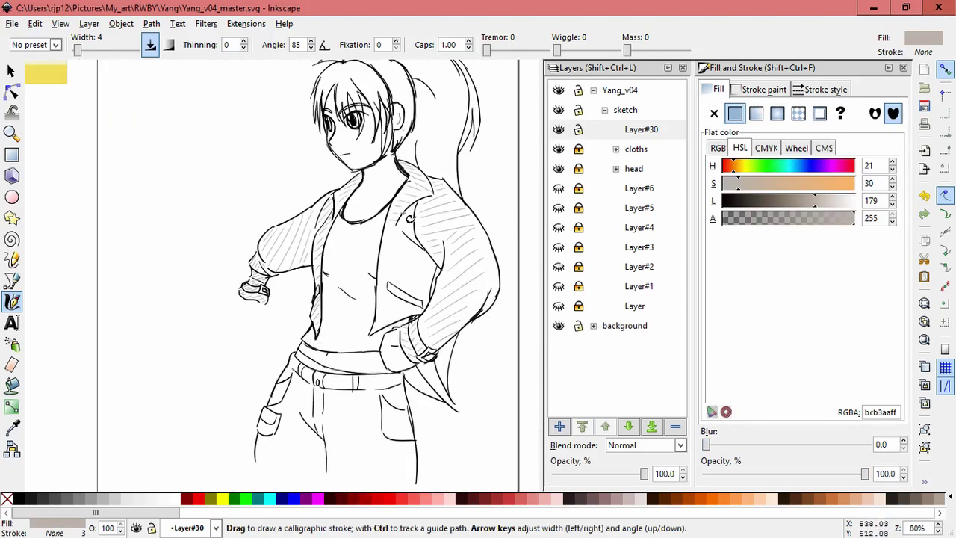
pyautogui.scroll(1, 417, 212)
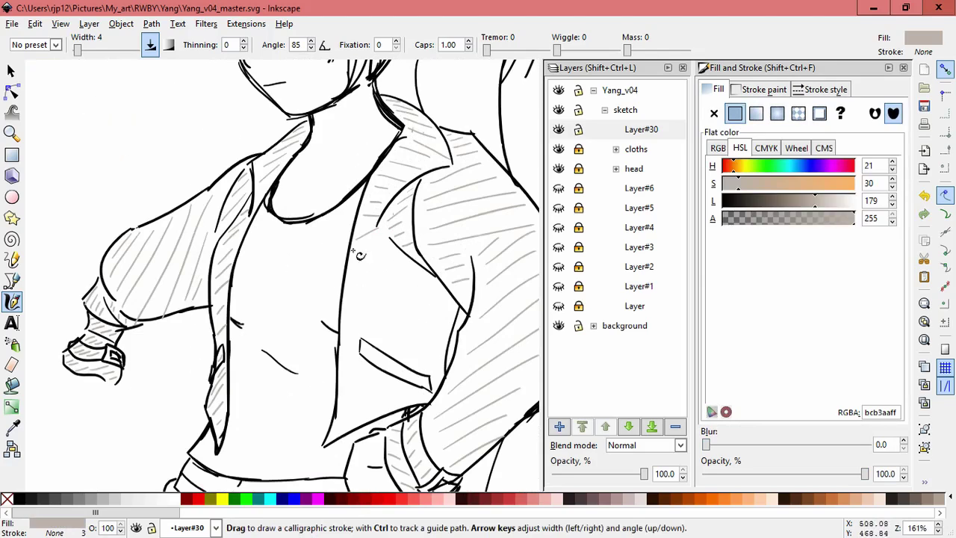
pyautogui.moveTo(443, 331); pyautogui.dragTo(416, 355)
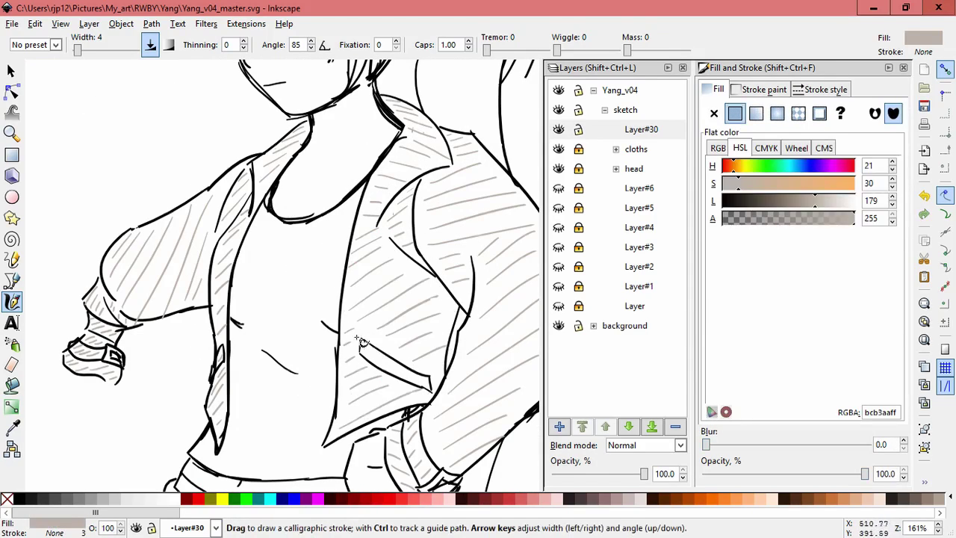
pyautogui.moveTo(361, 344)
pyautogui.mouseDown()
pyautogui.moveTo(430, 374)
pyautogui.moveTo(323, 441)
pyautogui.mouseUp()
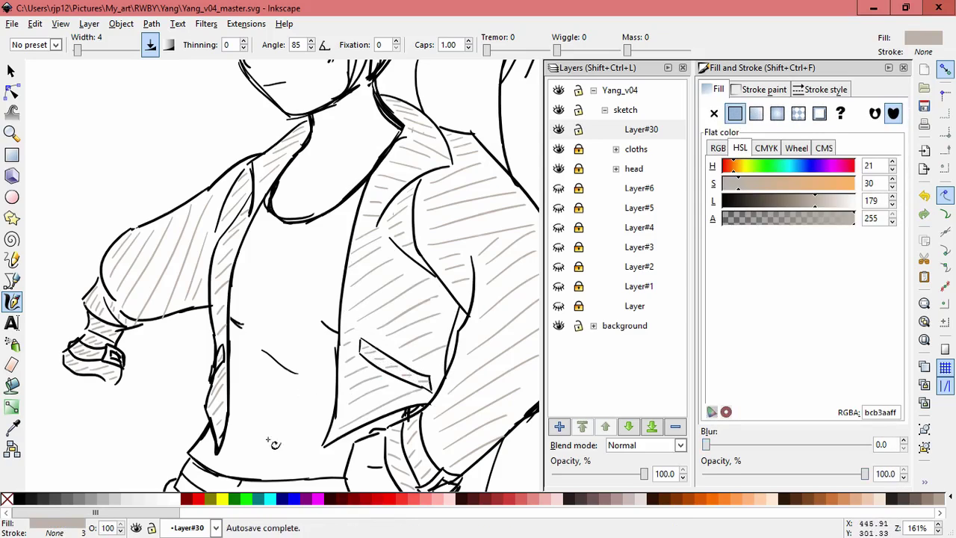
# Pick the orange palette colour db8d1e and hatch the upper part of the shirt with diagonal strokes.
pyautogui.scroll(-3, 391, 309)
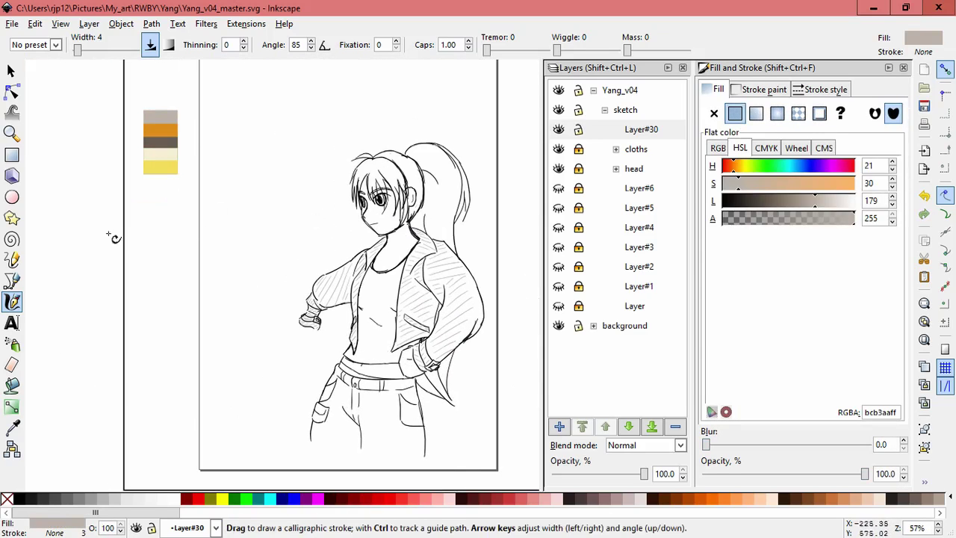
pyautogui.press('d')
pyautogui.click(160, 131)
pyautogui.press('d')
pyautogui.scroll(3, 398, 310)
pyautogui.moveTo(337, 181); pyautogui.dragTo(316, 250)
pyautogui.moveTo(319, 271)
pyautogui.mouseDown()
pyautogui.moveTo(394, 211)
pyautogui.moveTo(390, 255)
pyautogui.mouseUp()
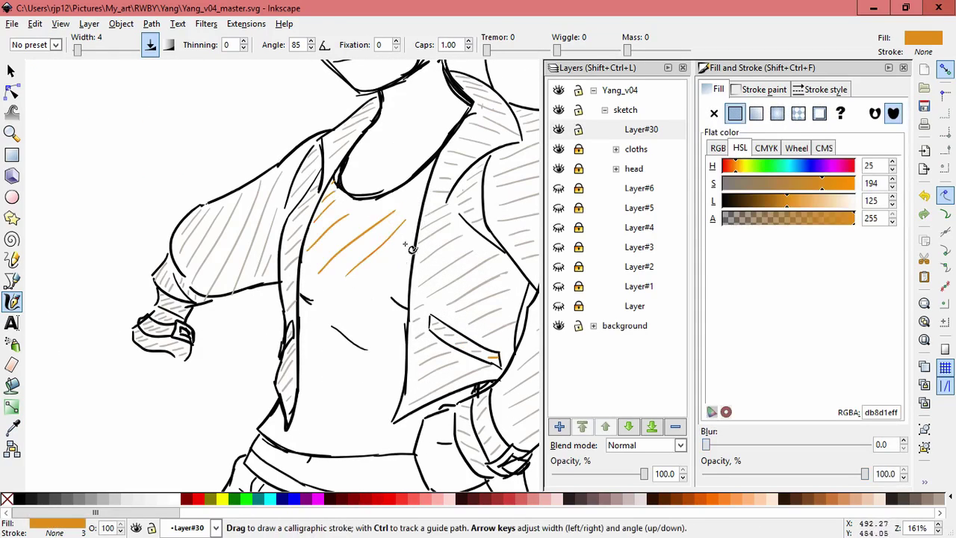
# Continue the orange diagonal hatching over the middle and lower shirt down to the waist.
pyautogui.moveTo(393, 260); pyautogui.dragTo(423, 208)
pyautogui.press('Escape')
pyautogui.moveTo(344, 252); pyautogui.dragTo(334, 290)
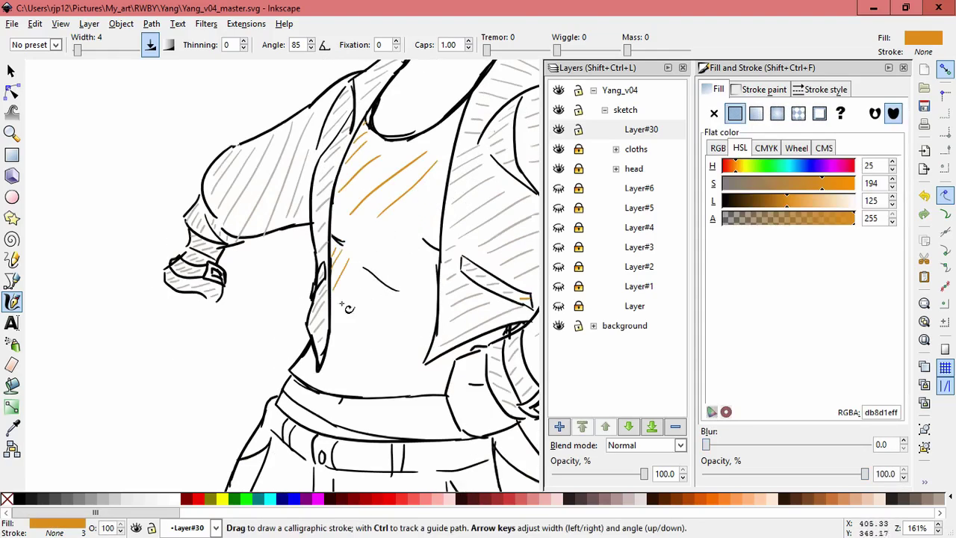
pyautogui.moveTo(436, 375); pyautogui.dragTo(478, 347)
pyautogui.moveTo(374, 234)
pyautogui.mouseDown()
pyautogui.moveTo(352, 274)
pyautogui.moveTo(412, 278)
pyautogui.mouseUp()
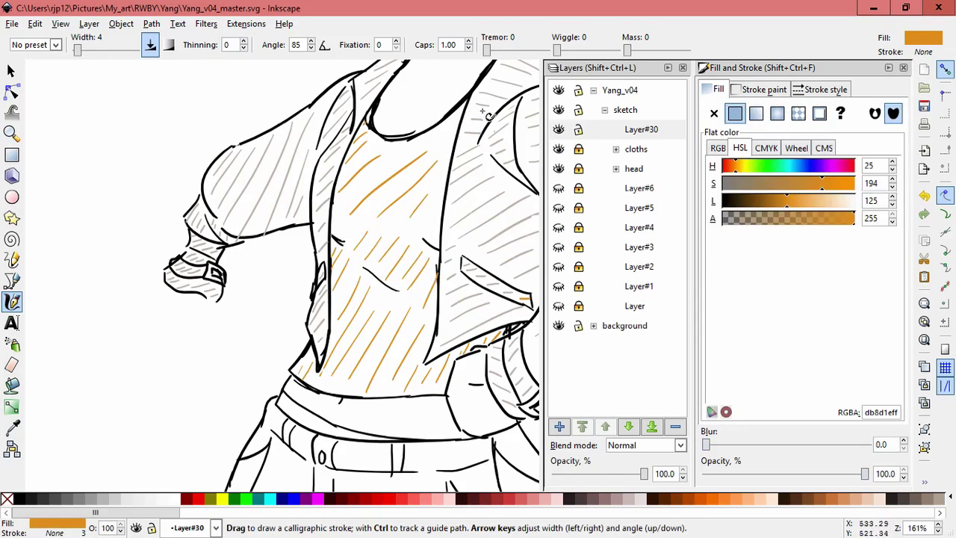
# Replace the orange strokes just beneath the bust with flatter, slightly curved ones.
pyautogui.scroll(-3, 478, 228)
pyautogui.scroll(3, 446, 204)
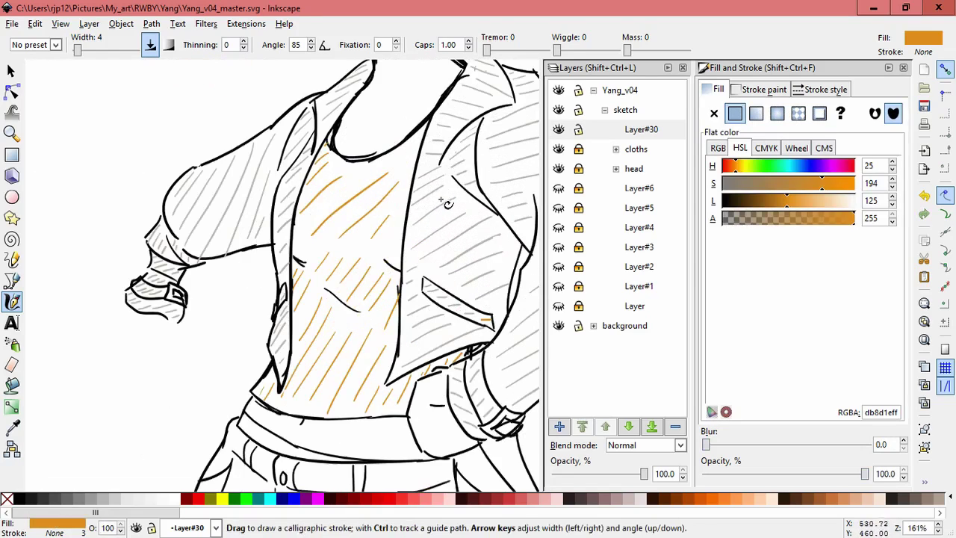
pyautogui.scroll(-1, 446, 204)
pyautogui.press('Escape')
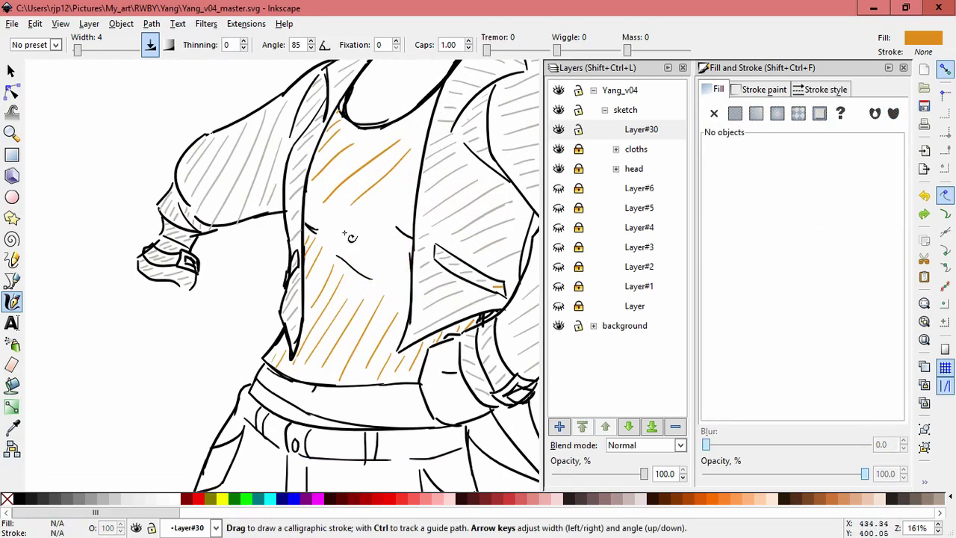
pyautogui.moveTo(326, 237)
pyautogui.mouseDown()
pyautogui.moveTo(366, 232)
pyautogui.moveTo(399, 244)
pyautogui.mouseUp()
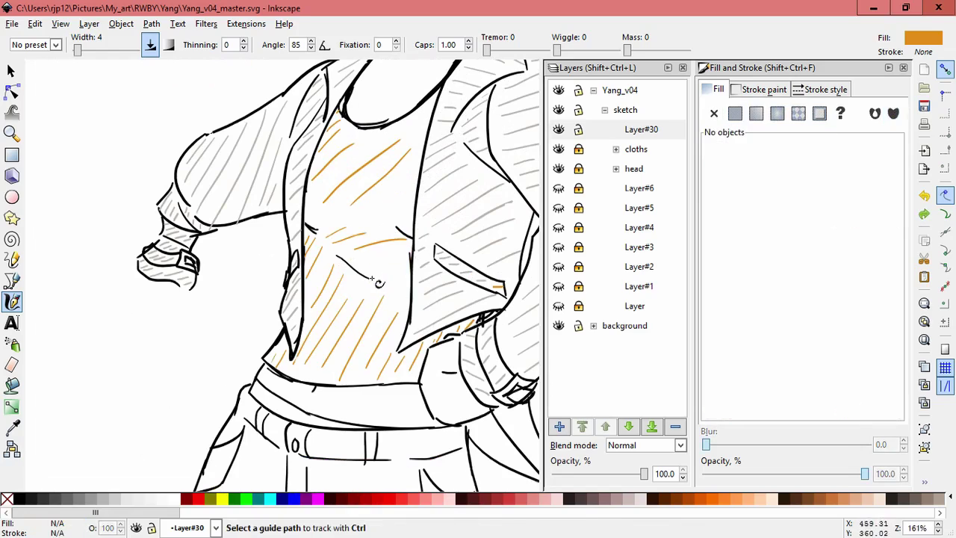
# Pick black from the line work and hatch the narrow waistband above the belt with short diagonal strokes.
pyautogui.scroll(-3, 424, 203)
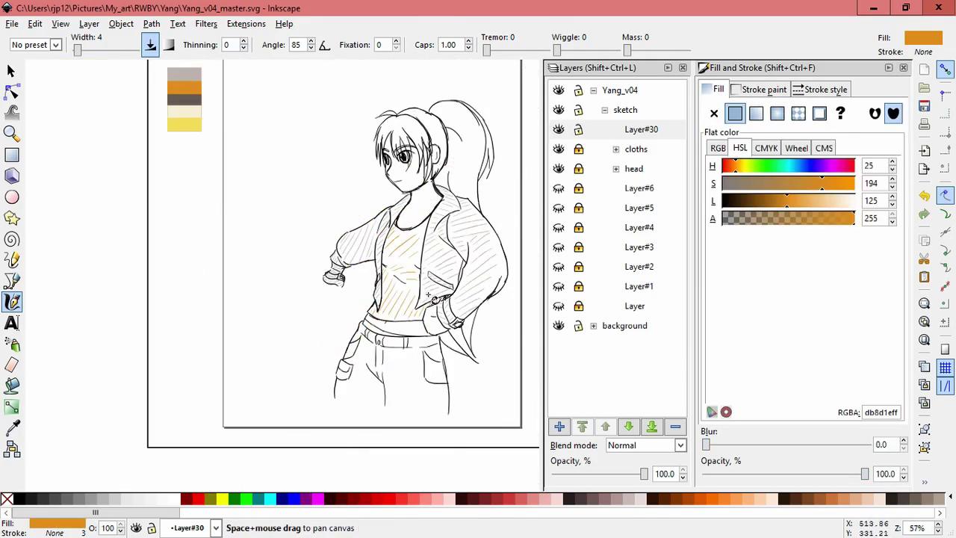
pyautogui.scroll(1, 424, 187)
pyautogui.scroll(2, 382, 241)
pyautogui.scroll(2, 376, 236)
pyautogui.press('d')
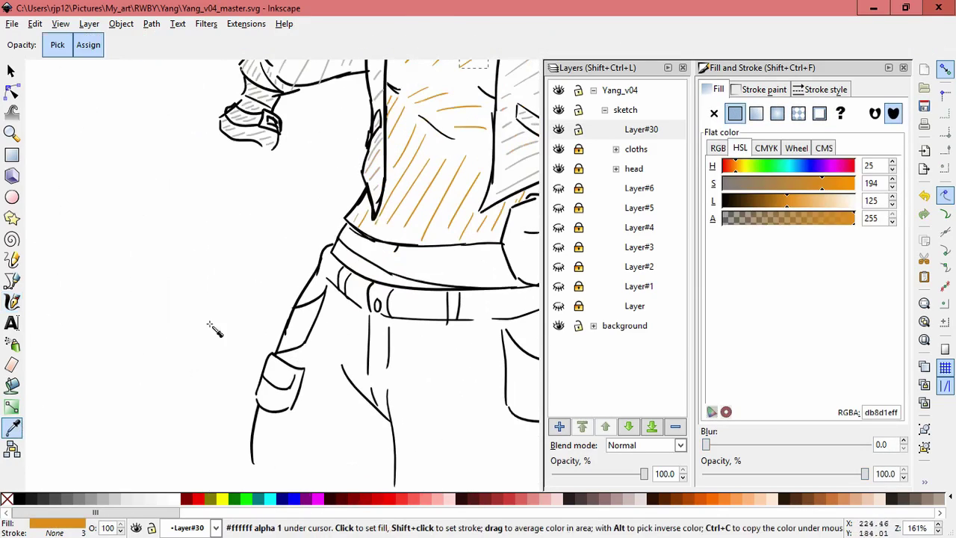
pyautogui.scroll(2, 377, 187)
pyautogui.click(379, 186)
pyautogui.press('c')
pyautogui.moveTo(322, 214); pyautogui.dragTo(305, 222)
pyautogui.moveTo(301, 236)
pyautogui.mouseDown()
pyautogui.moveTo(321, 226)
pyautogui.moveTo(342, 238)
pyautogui.mouseUp()
pyautogui.moveTo(326, 258); pyautogui.dragTo(356, 248)
pyautogui.moveTo(338, 270); pyautogui.dragTo(365, 261)
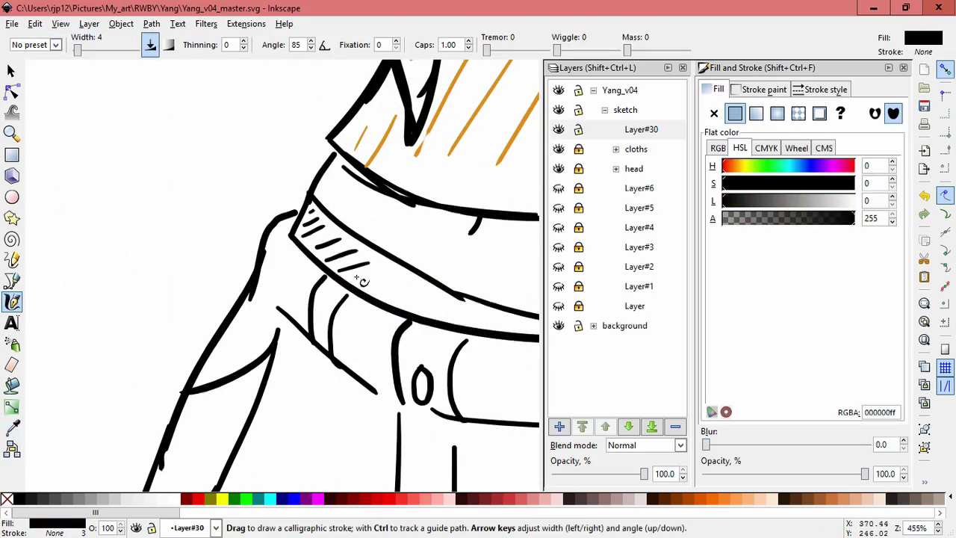
# Pick the dark brown palette colour 655c53 and hatch the belt across the hips with diagonal strokes.
pyautogui.scroll(-5, 493, 321)
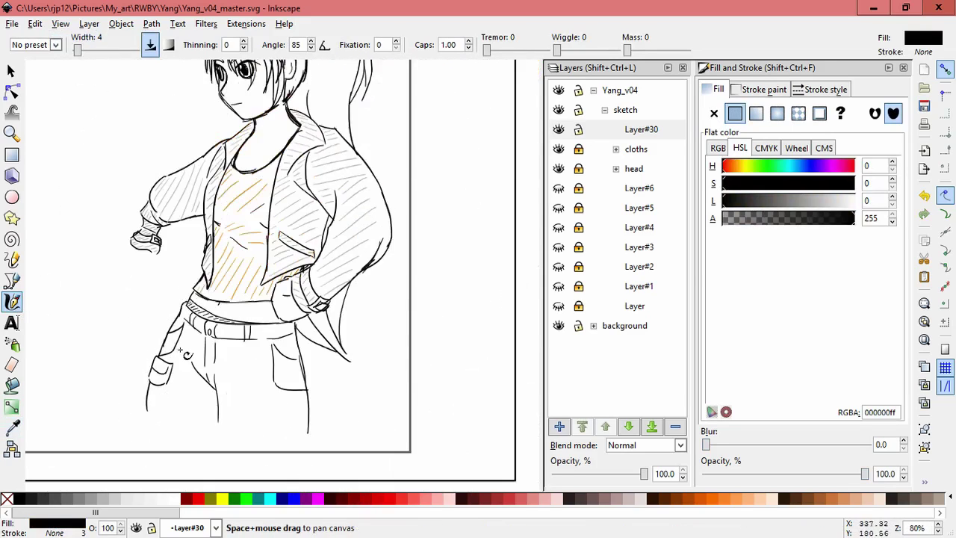
pyautogui.scroll(2, 289, 351)
pyautogui.click(12, 427)
pyautogui.click(134, 188)
pyautogui.press('c')
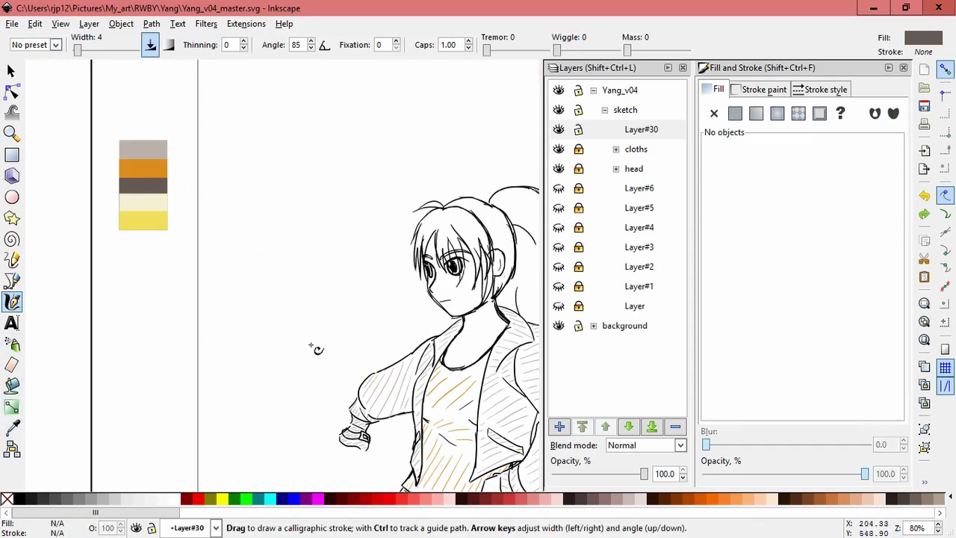
pyautogui.scroll(2, 284, 292)
pyautogui.moveTo(329, 196)
pyautogui.mouseDown()
pyautogui.moveTo(352, 222)
pyautogui.moveTo(430, 240)
pyautogui.mouseUp()
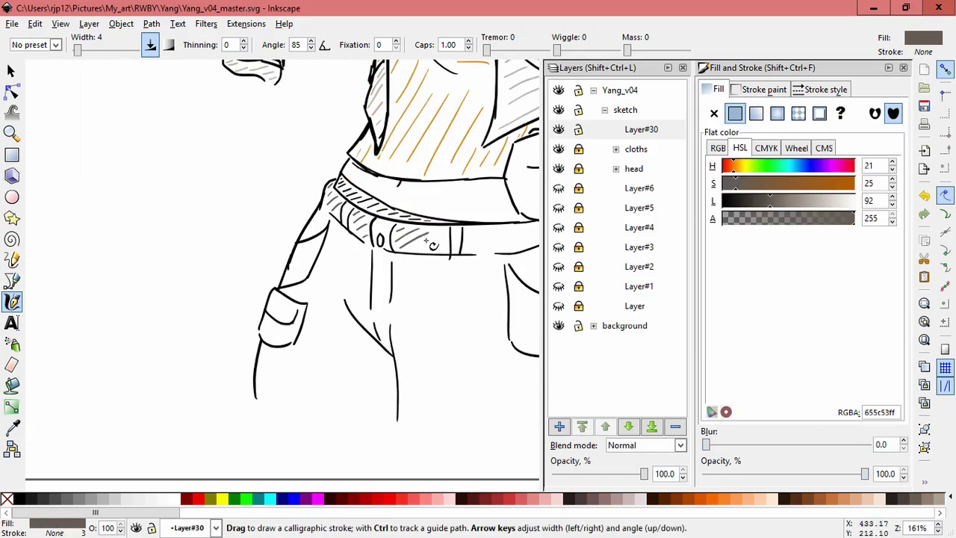
pyautogui.scroll(2, 427, 240)
pyautogui.moveTo(391, 271); pyautogui.dragTo(471, 240)
# Hatch the left-hand trouser leg and its side pockets with dark brown diagonal strokes.
pyautogui.scroll(-2, 287, 199)
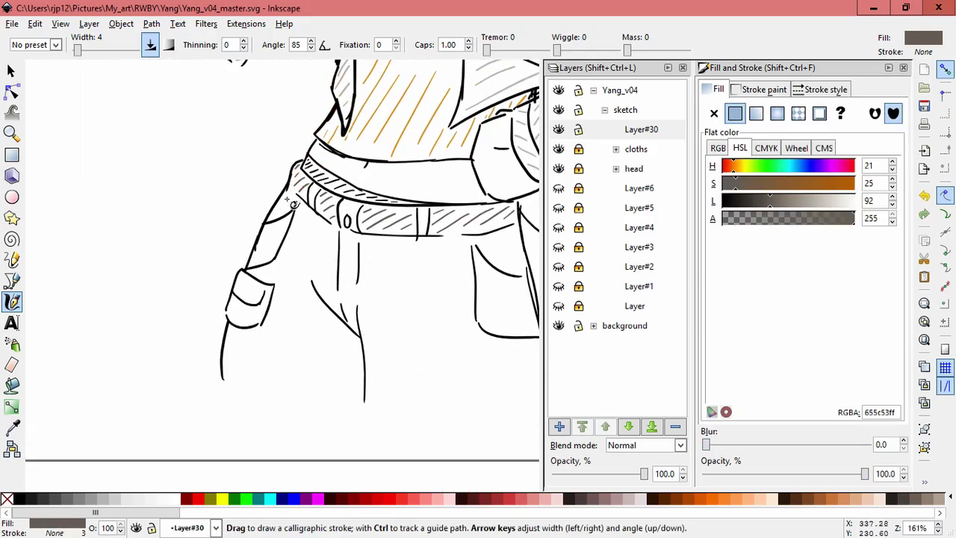
pyautogui.moveTo(284, 218)
pyautogui.mouseDown()
pyautogui.moveTo(288, 198)
pyautogui.moveTo(278, 221)
pyautogui.mouseUp()
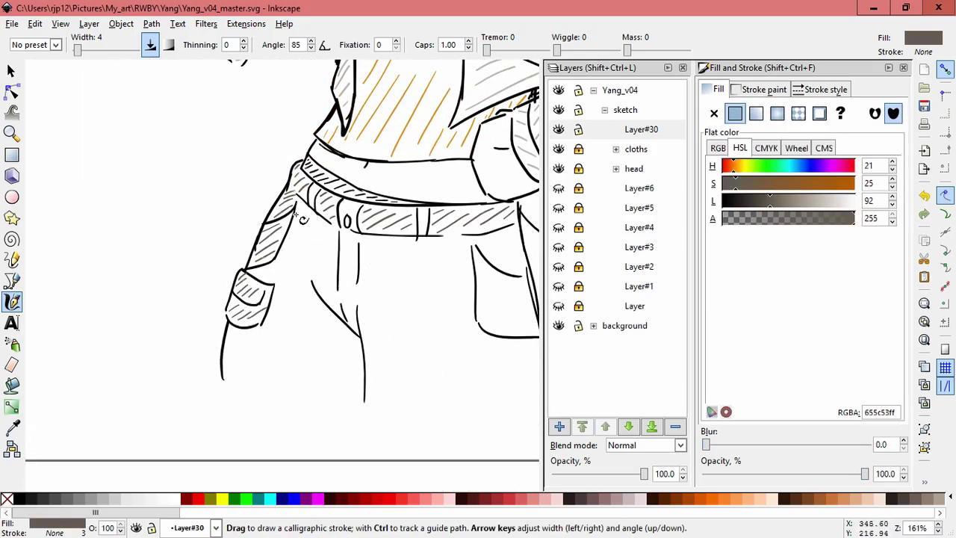
pyautogui.moveTo(316, 224); pyautogui.dragTo(286, 249)
pyautogui.moveTo(299, 288); pyautogui.dragTo(271, 309)
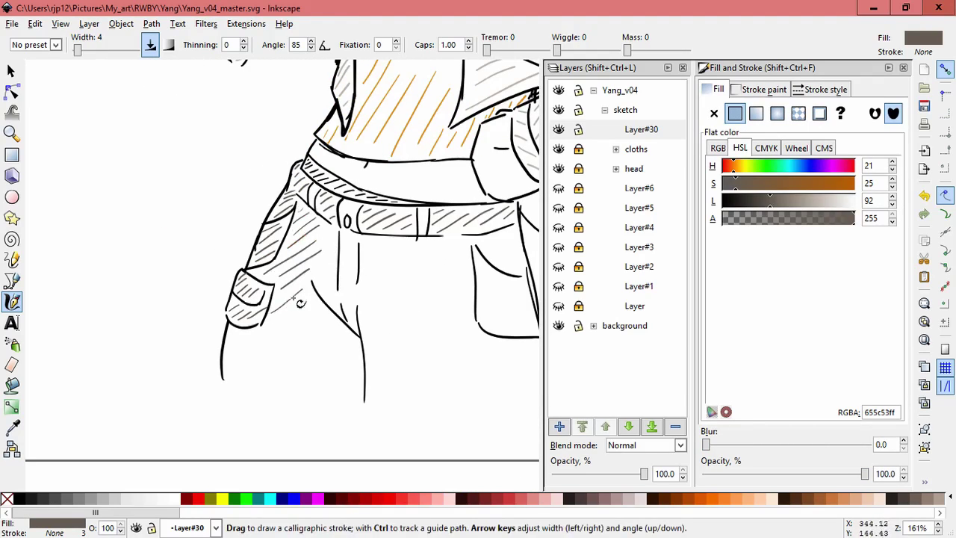
pyautogui.moveTo(335, 335); pyautogui.dragTo(275, 375)
pyautogui.moveTo(352, 351); pyautogui.dragTo(307, 377)
pyautogui.moveTo(367, 360); pyautogui.dragTo(338, 379)
# Hatch the trouser fly, the right-hand trouser leg and the top of its pocket in dark brown.
pyautogui.moveTo(354, 210); pyautogui.dragTo(354, 213)
pyautogui.hscroll(2, 351, 304)
pyautogui.moveTo(369, 247)
pyautogui.mouseDown()
pyautogui.moveTo(314, 273)
pyautogui.moveTo(312, 293)
pyautogui.mouseUp()
pyautogui.moveTo(380, 256)
pyautogui.mouseDown()
pyautogui.moveTo(315, 317)
pyautogui.moveTo(321, 343)
pyautogui.mouseUp()
pyautogui.moveTo(405, 289); pyautogui.dragTo(331, 372)
pyautogui.moveTo(413, 330); pyautogui.dragTo(333, 400)
pyautogui.moveTo(445, 228)
pyautogui.mouseDown()
pyautogui.moveTo(424, 246)
pyautogui.moveTo(440, 264)
pyautogui.mouseUp()
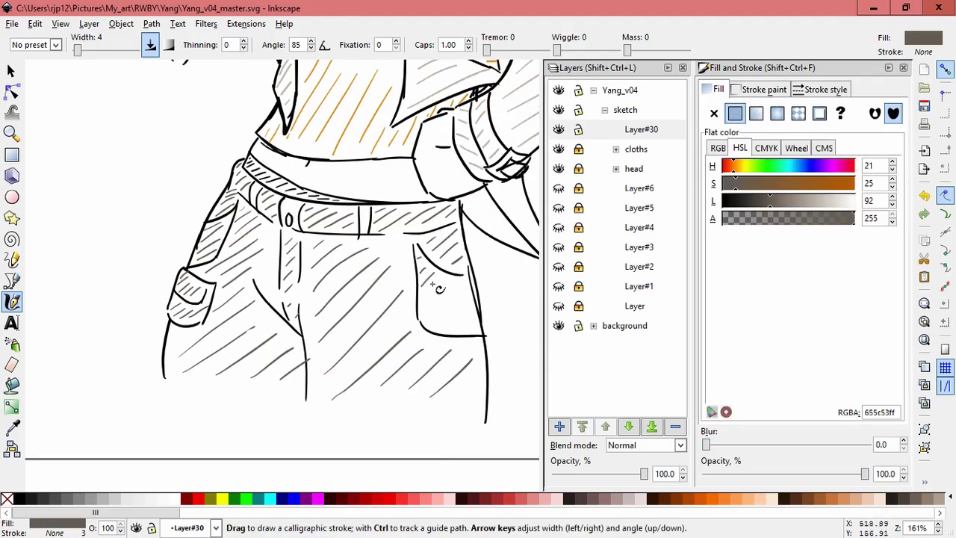
# Pick the yellow palette colour f0df5c and hatch the crown, back of the head and fringe with short strokes.
pyautogui.scroll(-5, 474, 323)
pyautogui.press('d')
pyautogui.click(203, 184)
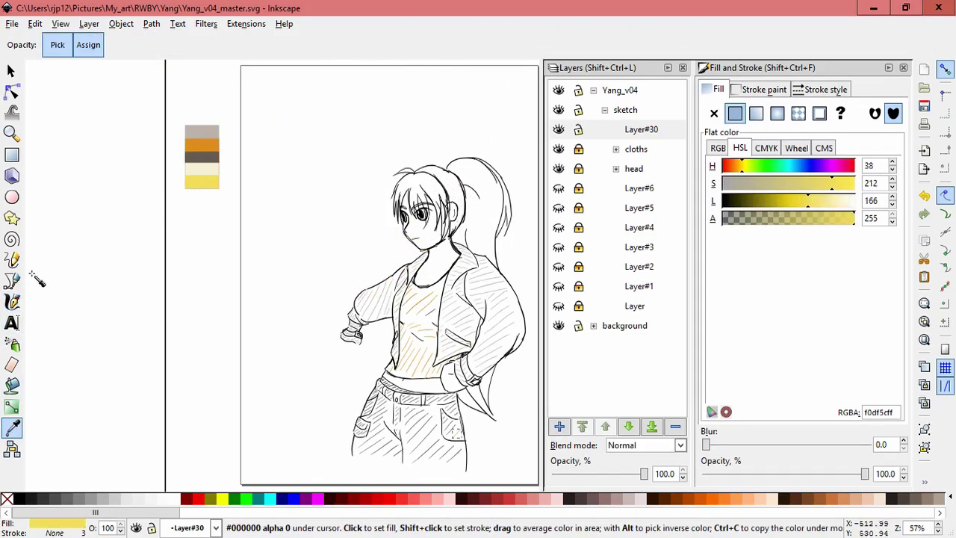
pyautogui.scroll(2, 477, 221)
pyautogui.scroll(1, 474, 221)
pyautogui.hscroll(1, 374, 201)
pyautogui.moveTo(329, 134)
pyautogui.mouseDown()
pyautogui.moveTo(365, 142)
pyautogui.moveTo(394, 206)
pyautogui.mouseUp()
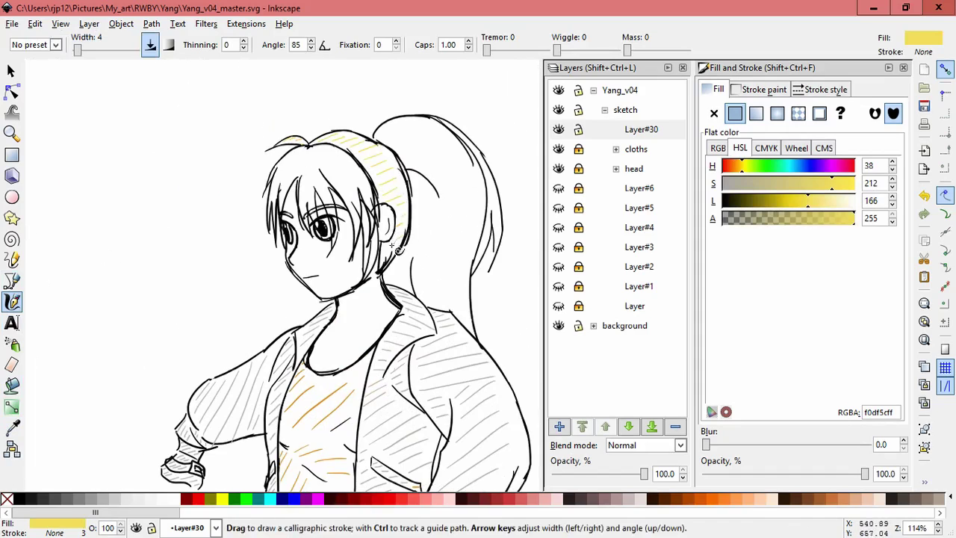
pyautogui.moveTo(305, 154); pyautogui.dragTo(298, 158)
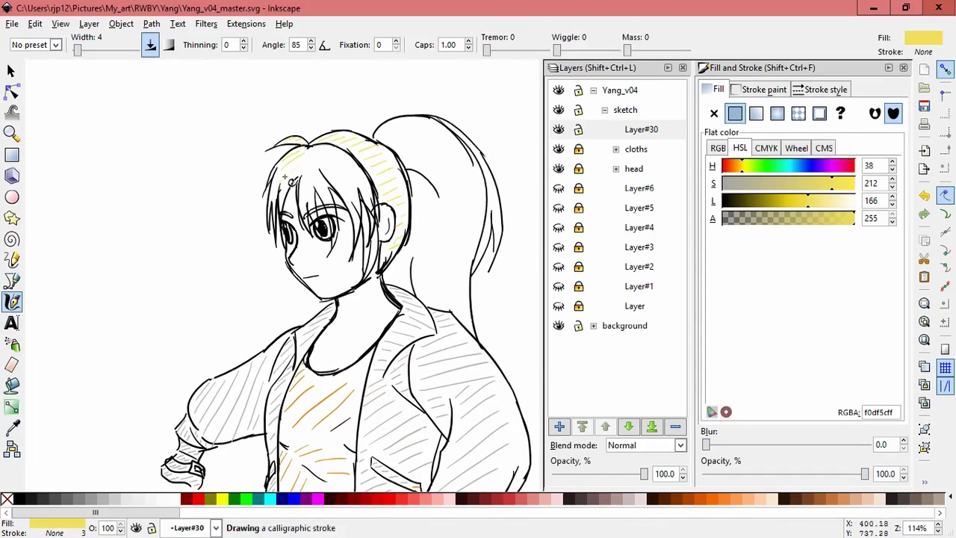
pyautogui.moveTo(309, 195)
pyautogui.mouseDown()
pyautogui.moveTo(336, 181)
pyautogui.moveTo(328, 173)
pyautogui.moveTo(358, 203)
pyautogui.mouseUp()
# Hatch the whole ponytail with diagonal yellow strokes, from the tie down to the jacket collar.
pyautogui.moveTo(496, 112)
pyautogui.mouseDown()
pyautogui.moveTo(394, 80)
pyautogui.moveTo(417, 89)
pyautogui.mouseUp()
pyautogui.moveTo(316, 119)
pyautogui.mouseDown()
pyautogui.moveTo(358, 130)
pyautogui.moveTo(379, 159)
pyautogui.moveTo(345, 200)
pyautogui.mouseUp()
pyautogui.moveTo(395, 173)
pyautogui.mouseDown()
pyautogui.moveTo(332, 218)
pyautogui.moveTo(329, 249)
pyautogui.mouseUp()
pyautogui.moveTo(407, 207); pyautogui.dragTo(340, 233)
pyautogui.moveTo(394, 255); pyautogui.dragTo(355, 277)
pyautogui.moveTo(388, 120); pyautogui.dragTo(412, 183)
pyautogui.moveTo(413, 223); pyautogui.dragTo(398, 233)
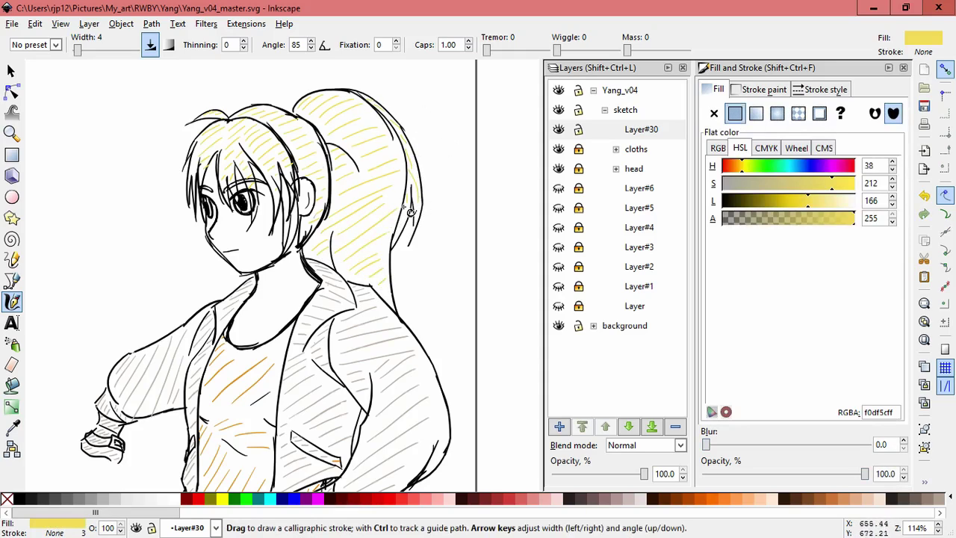
# Collapse the Yang_v04 layer group and add a new layer above color_p inside the background group.
pyautogui.press('-')
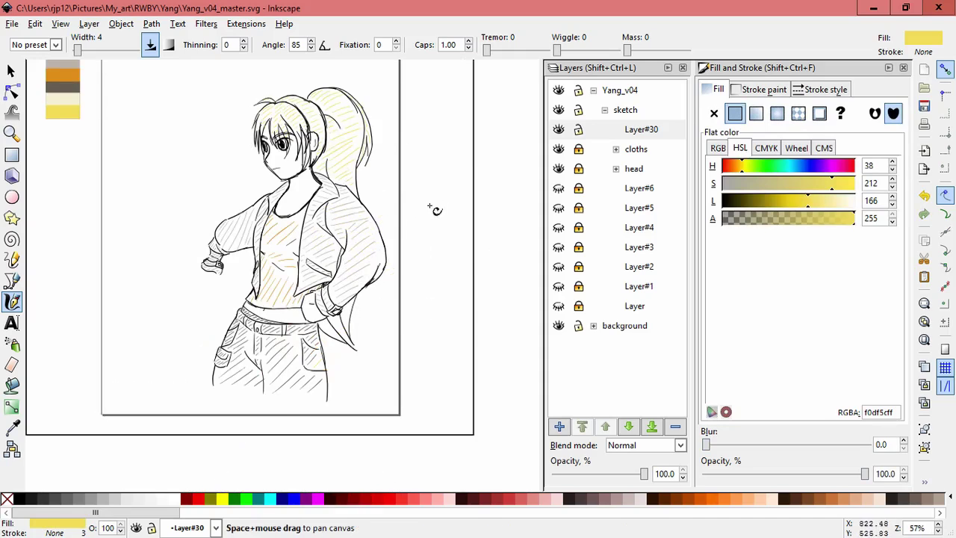
pyautogui.press('5')
pyautogui.press('4')
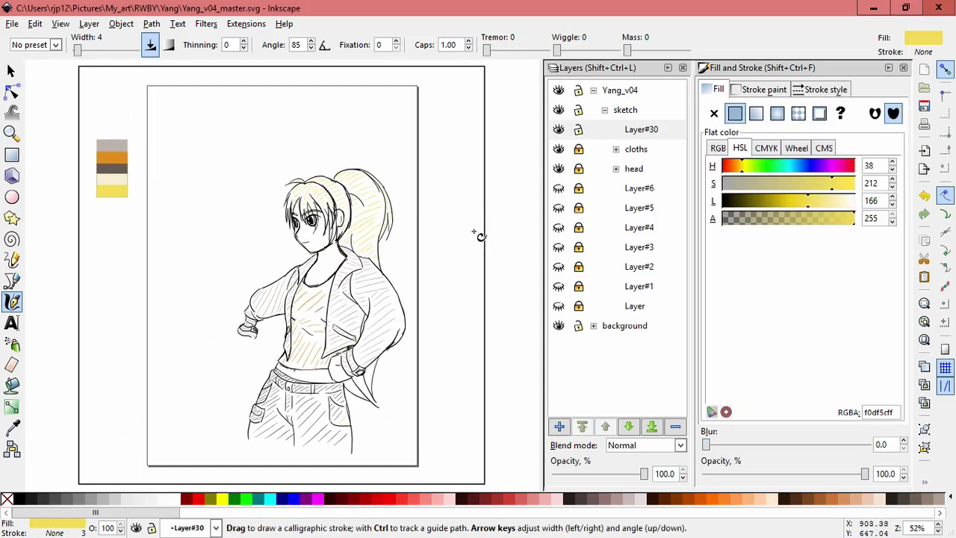
pyautogui.click(628, 112)
pyautogui.click(593, 130)
pyautogui.click(627, 149)
pyautogui.hotkey('shift', 'ctrl', 'n')
pyautogui.press('Return')
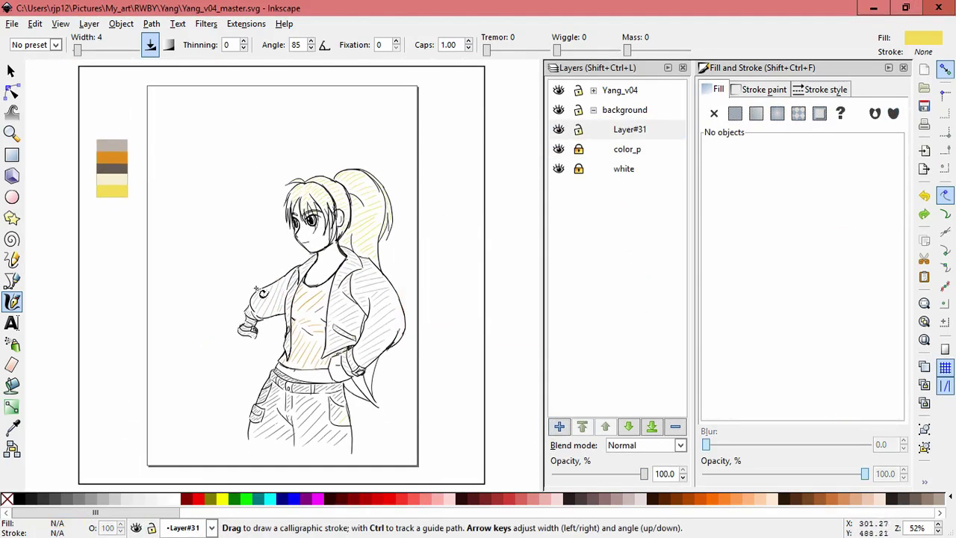
# Pick the grey palette colour bcb3af and hatch the background beside the character with long, widely spaced diagonal strokes.
pyautogui.press('d')
pyautogui.click(115, 146)
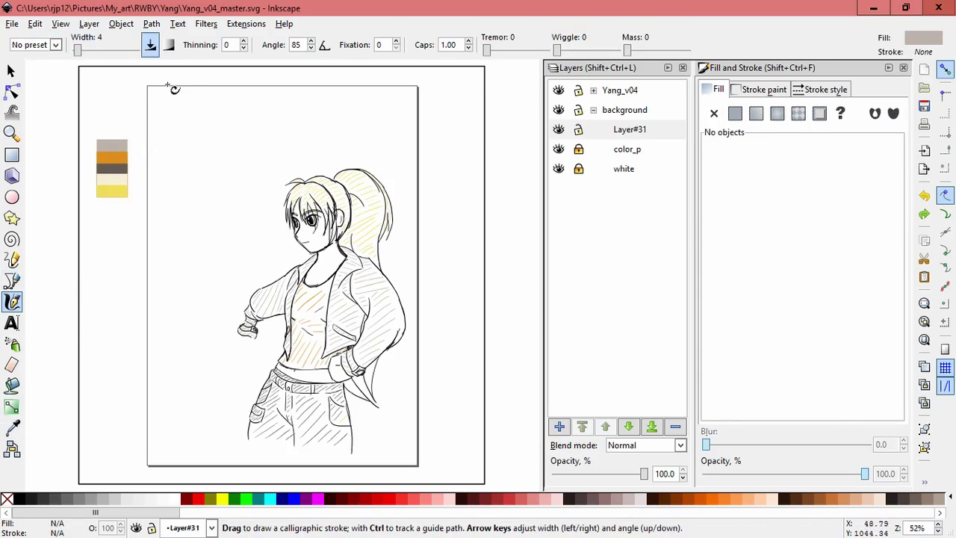
pyautogui.moveTo(151, 98); pyautogui.dragTo(156, 129)
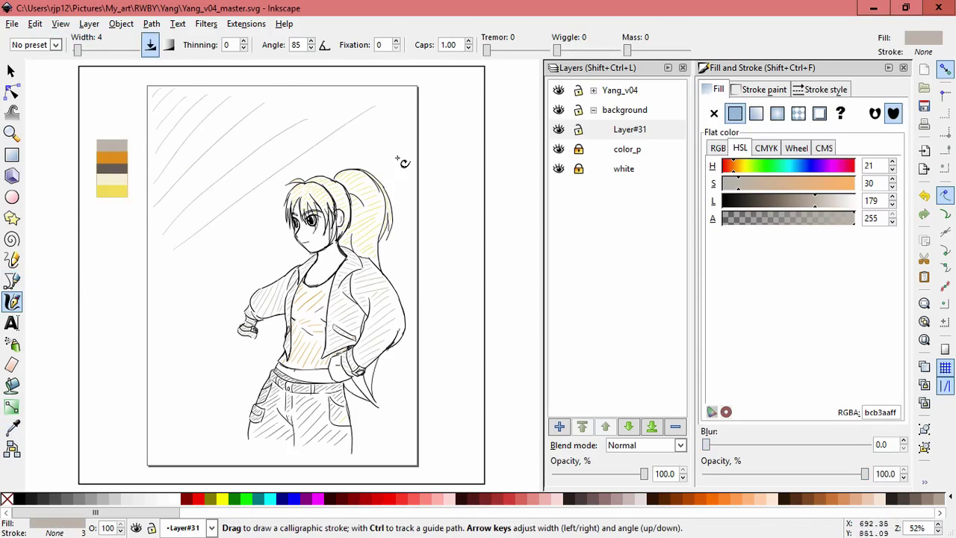
pyautogui.moveTo(159, 349); pyautogui.dragTo(183, 323)
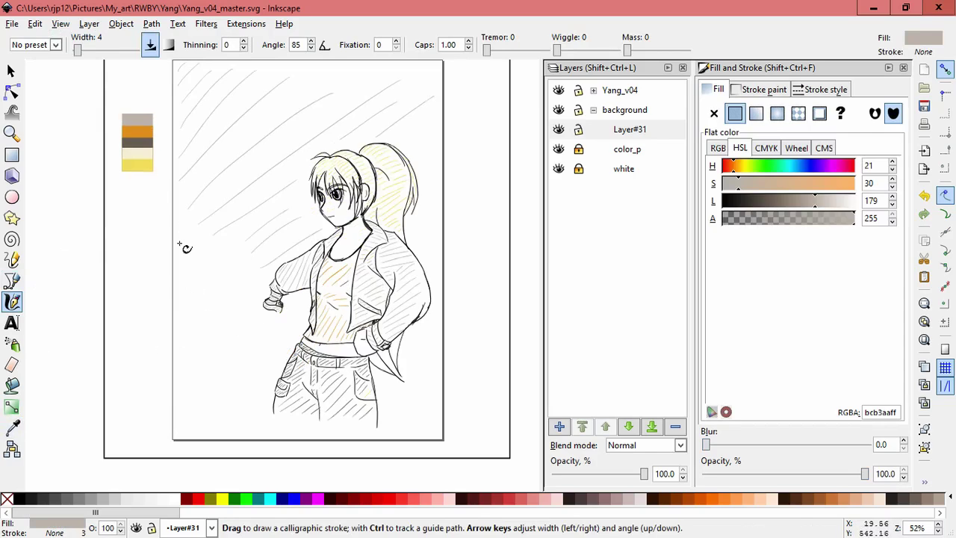
pyautogui.scroll(2, 234, 305)
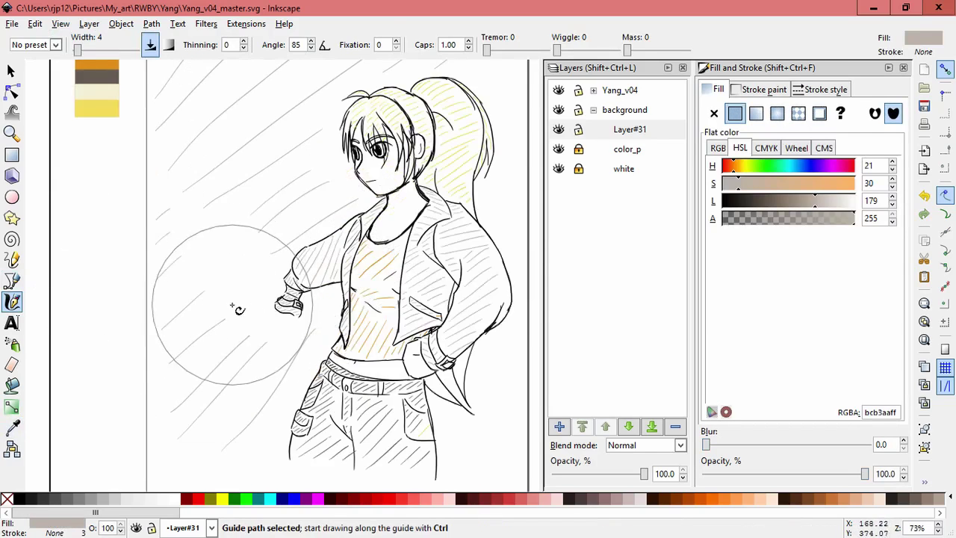
# Go through the grey background strokes one by one, moving and stretching them to even out the hatching beside the character.
pyautogui.press('s')
pyautogui.moveTo(289, 241); pyautogui.dragTo(315, 227)
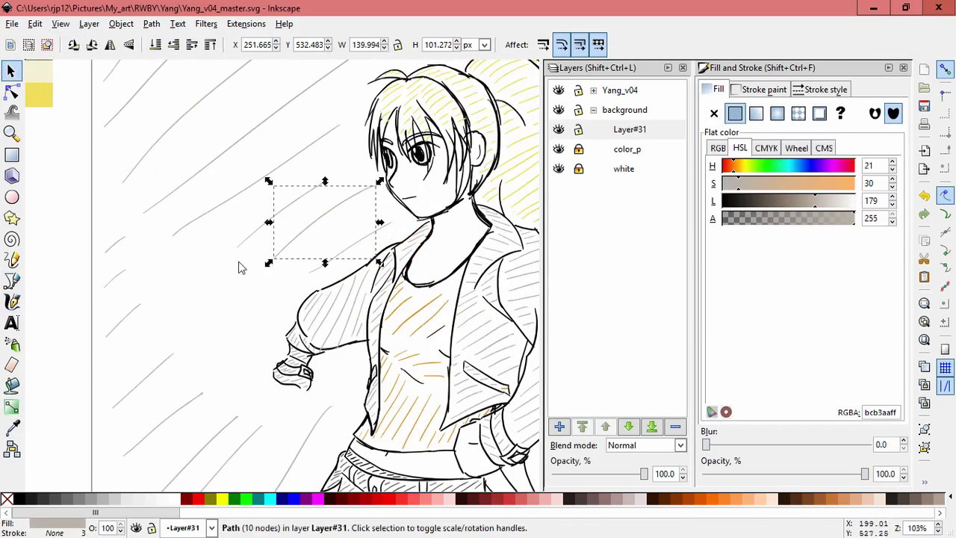
pyautogui.press('Tab')
pyautogui.moveTo(314, 184); pyautogui.dragTo(226, 204)
pyautogui.press('Tab')
pyautogui.press('Tab')
pyautogui.moveTo(252, 378)
pyautogui.mouseDown()
pyautogui.moveTo(228, 311)
pyautogui.moveTo(241, 291)
pyautogui.moveTo(242, 300)
pyautogui.mouseUp()
pyautogui.press('Tab')
pyautogui.moveTo(215, 259)
pyautogui.mouseDown()
pyautogui.moveTo(145, 261)
pyautogui.moveTo(171, 284)
pyautogui.moveTo(236, 230)
pyautogui.mouseUp()
pyautogui.press('Tab')
pyautogui.press('Tab')
pyautogui.moveTo(138, 293); pyautogui.dragTo(180, 266)
pyautogui.moveTo(165, 225); pyautogui.dragTo(181, 220)
pyautogui.press('Tab')
pyautogui.press('Tab')
pyautogui.scroll(-5, 112, 298)
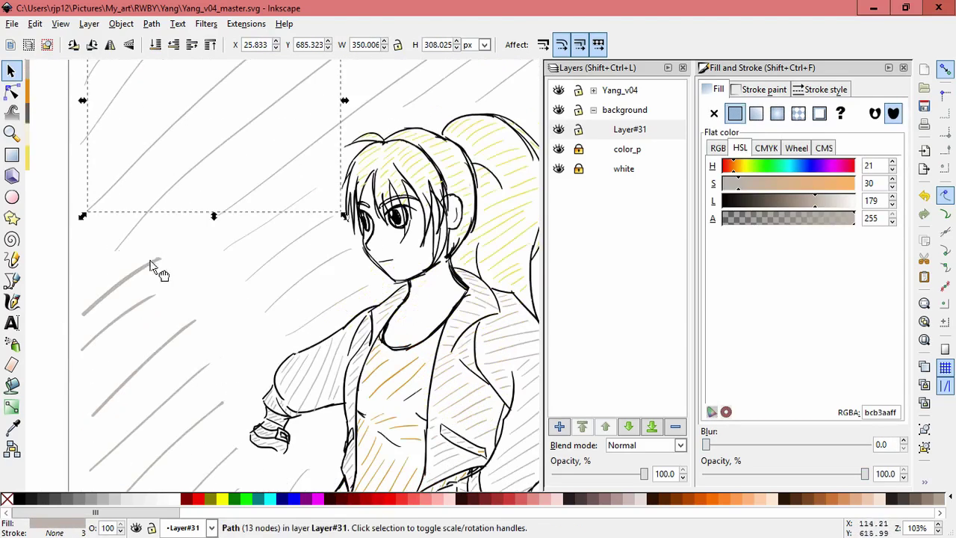
# Draw extra diagonal grey strokes into the gaps of the background hatching beside the face and near the page edge.
pyautogui.press('Escape')
pyautogui.press('c')
pyautogui.moveTo(168, 235); pyautogui.dragTo(107, 286)
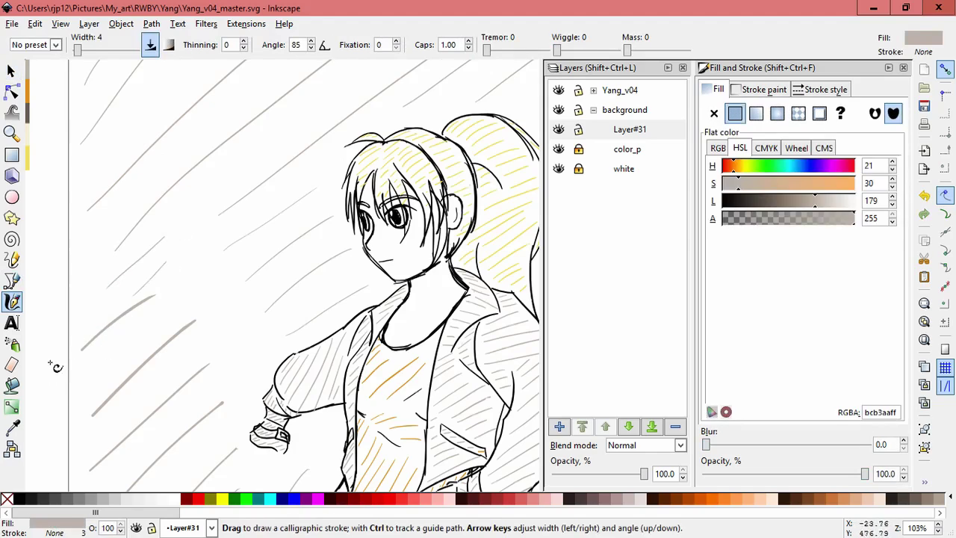
pyautogui.moveTo(200, 200); pyautogui.dragTo(251, 170)
pyautogui.scroll(-2, 269, 246)
# Adjust a background stroke near the page's left edge and draw further grey strokes across the remaining gap.
pyautogui.press('s')
pyautogui.hotkey('shift', 'Tab')
pyautogui.moveTo(124, 233); pyautogui.dragTo(104, 265)
pyautogui.moveTo(133, 196); pyautogui.dragTo(181, 252)
pyautogui.press('Escape')
pyautogui.press('c')
pyautogui.moveTo(213, 217); pyautogui.dragTo(120, 299)
pyautogui.scroll(-2, 276, 314)
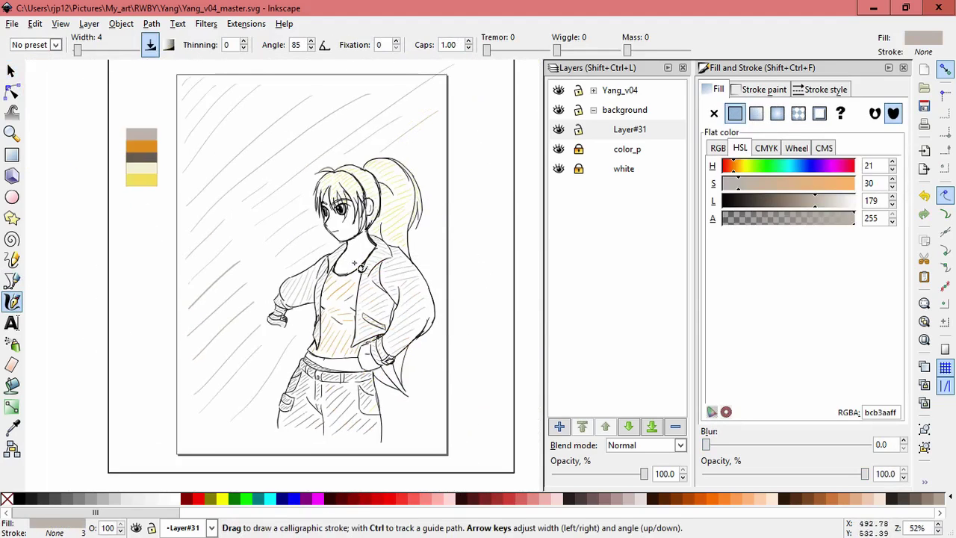
# Remove the long grey stroke that overshoots the page's upper-right corner and hatch the area above the head again.
pyautogui.press('s')
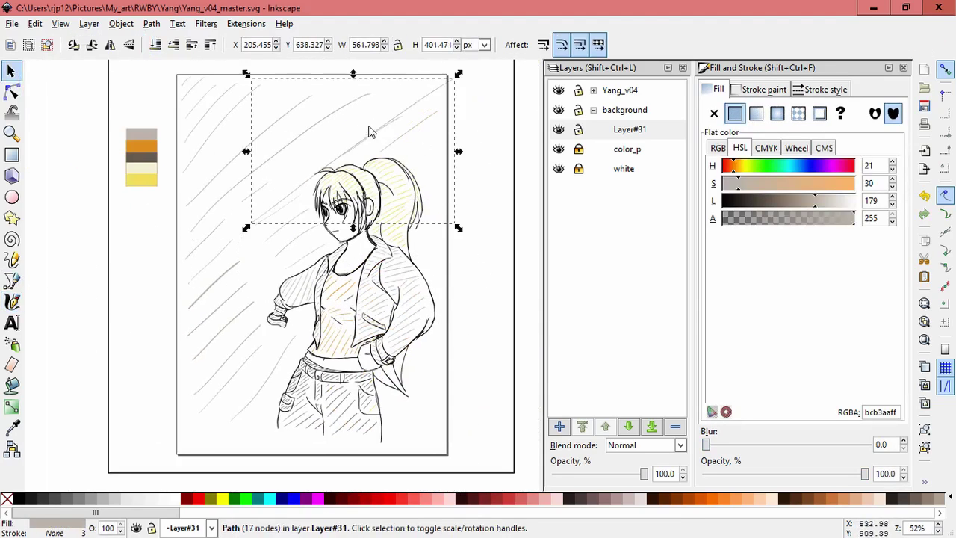
pyautogui.scroll(2, 443, 123)
pyautogui.click(253, 250)
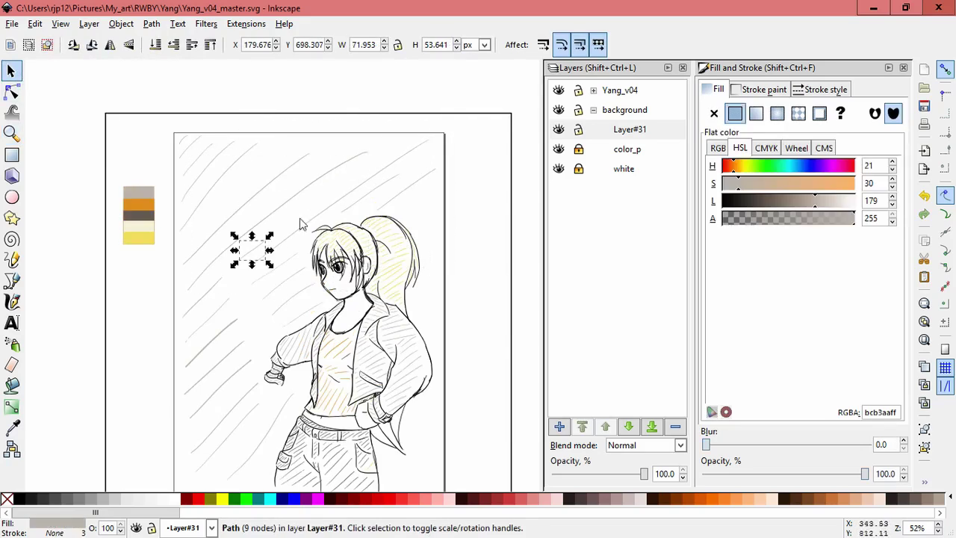
pyautogui.press('Escape')
pyautogui.press('c')
# Select and adjust individual grey strokes above the head and in the page's upper corners to even their spacing.
pyautogui.press('s')
pyautogui.click(403, 149)
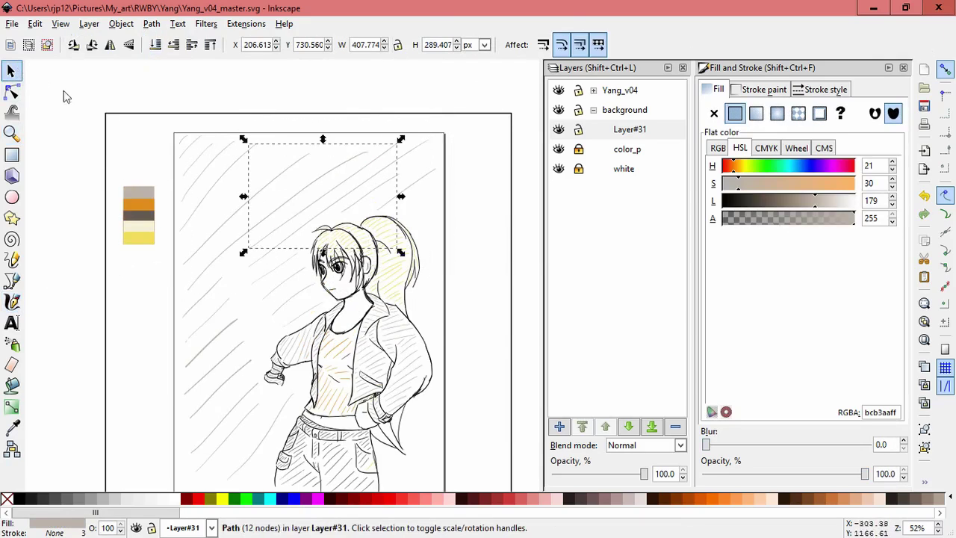
pyautogui.click(250, 177)
pyautogui.click(236, 163)
pyautogui.moveTo(241, 143)
pyautogui.mouseDown()
pyautogui.moveTo(239, 166)
pyautogui.moveTo(241, 144)
pyautogui.mouseUp()
pyautogui.click(198, 152)
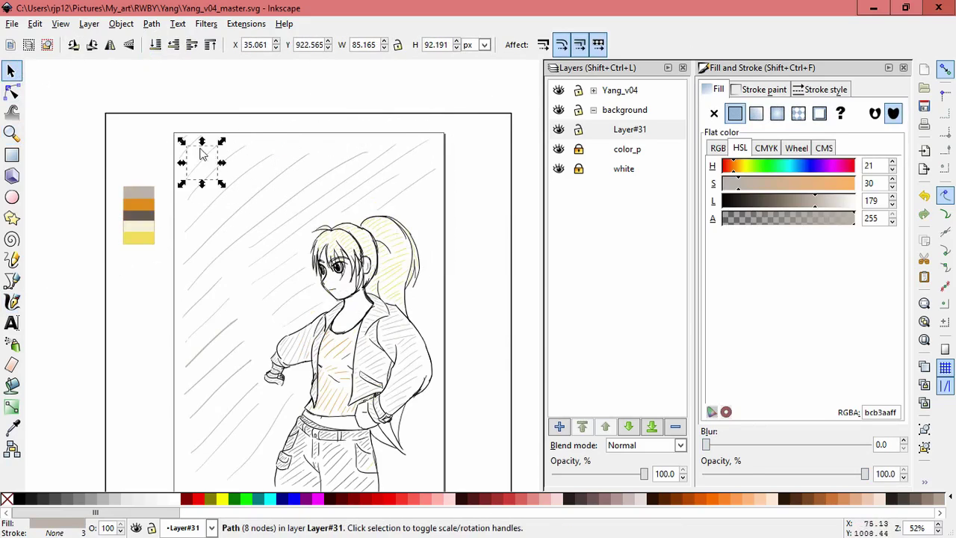
pyautogui.press('Escape')
pyautogui.scroll(-1, 356, 154)
pyautogui.click(357, 154)
pyautogui.moveTo(383, 138); pyautogui.dragTo(405, 128)
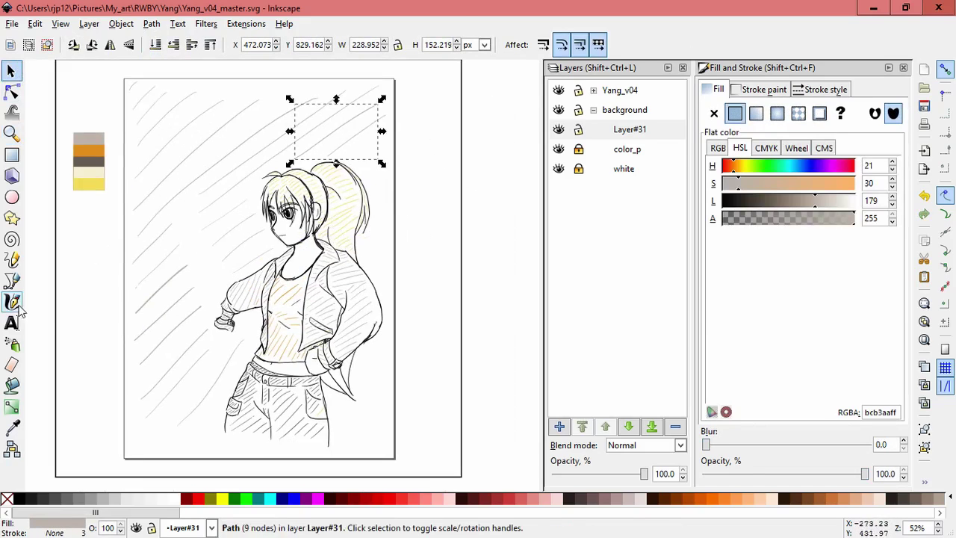
# Hatch the background behind the ponytail and along the character's right-hand side with grey diagonal strokes down to the trousers.
pyautogui.press('c')
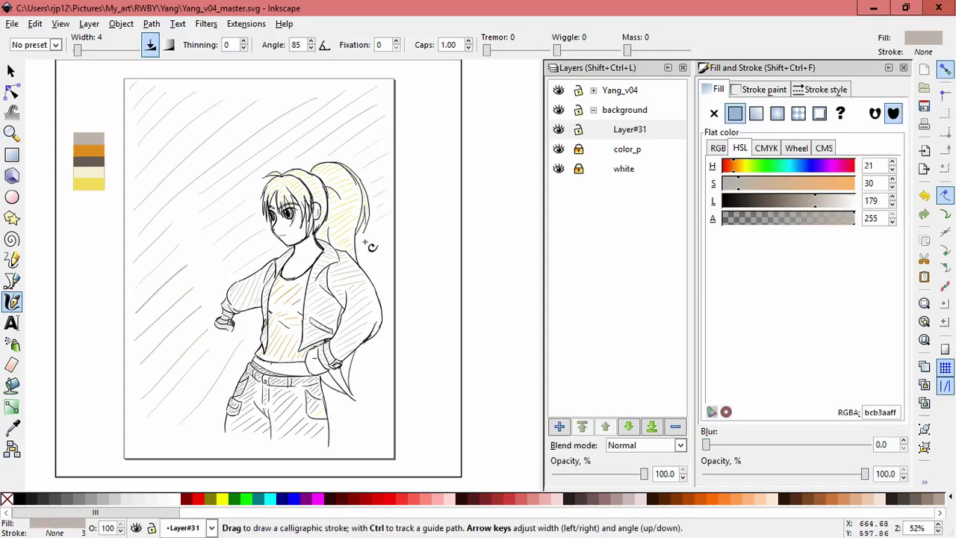
pyautogui.scroll(-2, 388, 256)
pyautogui.hscroll(-1, 388, 257)
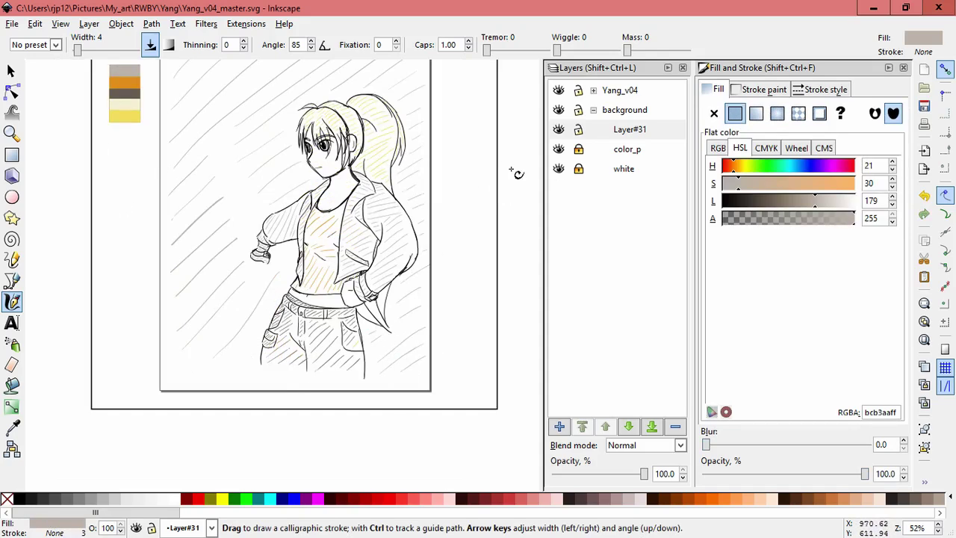
# Return to Layer#30, pick yellow f0df5c and hatch the pointed hair ends below the right-hand sleeve.
pyautogui.press('d')
pyautogui.press('c')
pyautogui.scroll(4, 373, 279)
pyautogui.moveTo(371, 278); pyautogui.dragTo(381, 295)
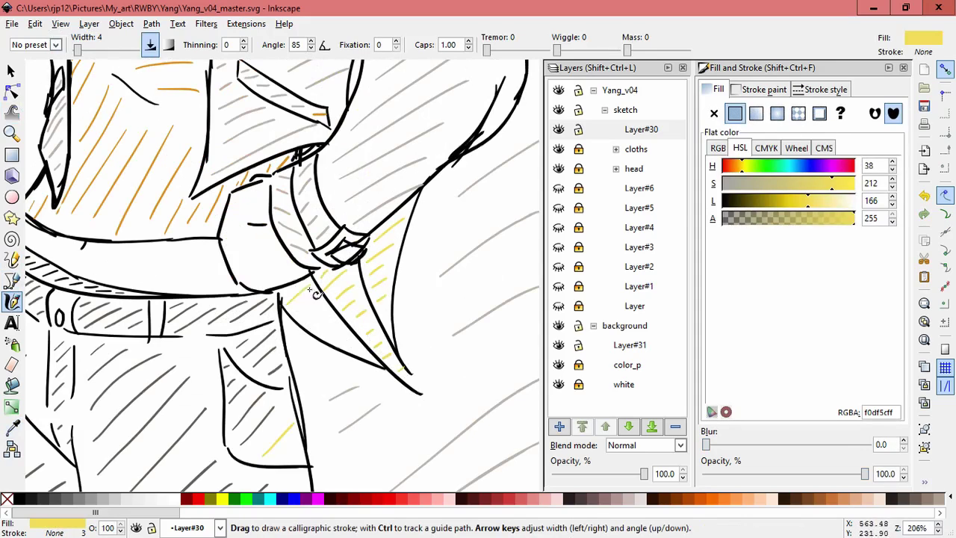
# Recolour the stray yellow stroke on the right-hand trouser pocket to match the trouser hatching.
pyautogui.scroll(-4, 111, 175)
pyautogui.press('space')
pyautogui.scroll(3, 156, 331)
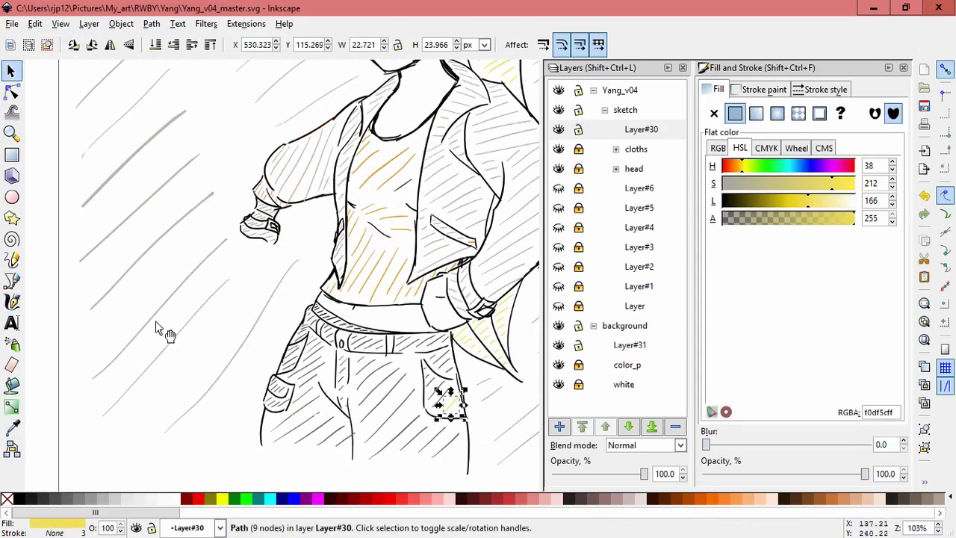
pyautogui.press('d')
pyautogui.click(204, 117)
pyautogui.press('Escape')
pyautogui.scroll(-2, 316, 277)
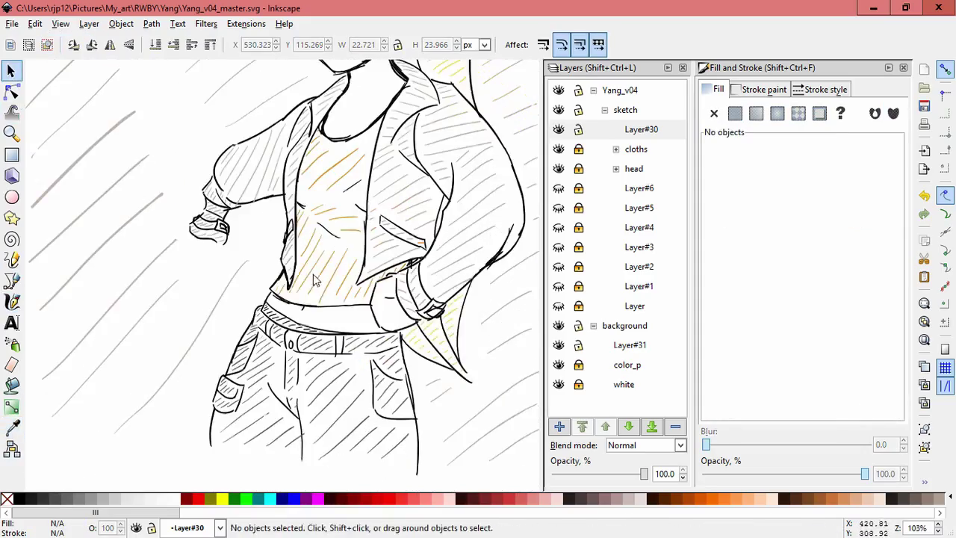